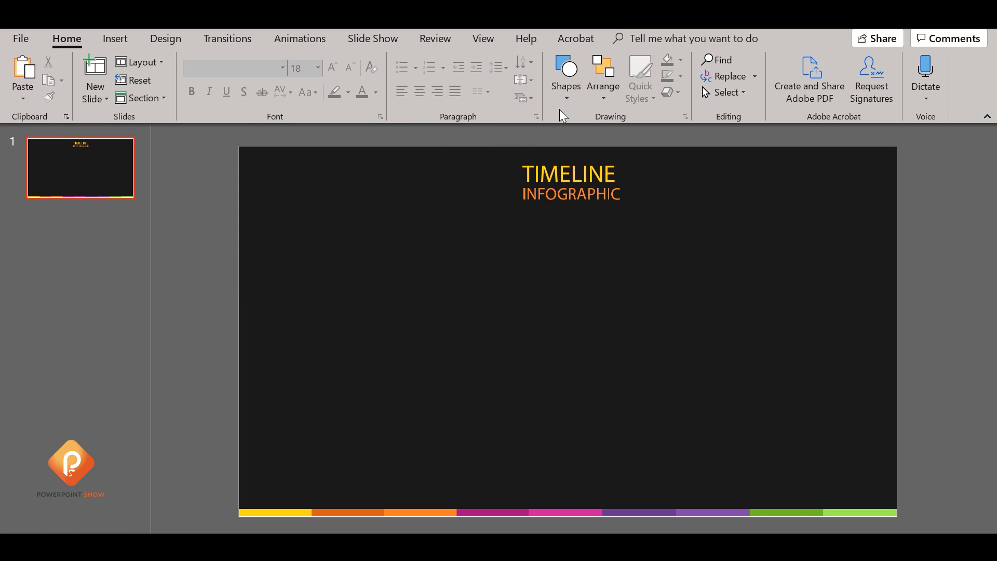
- Draw a tall rectangle in the slide's lower left
click(569, 97)
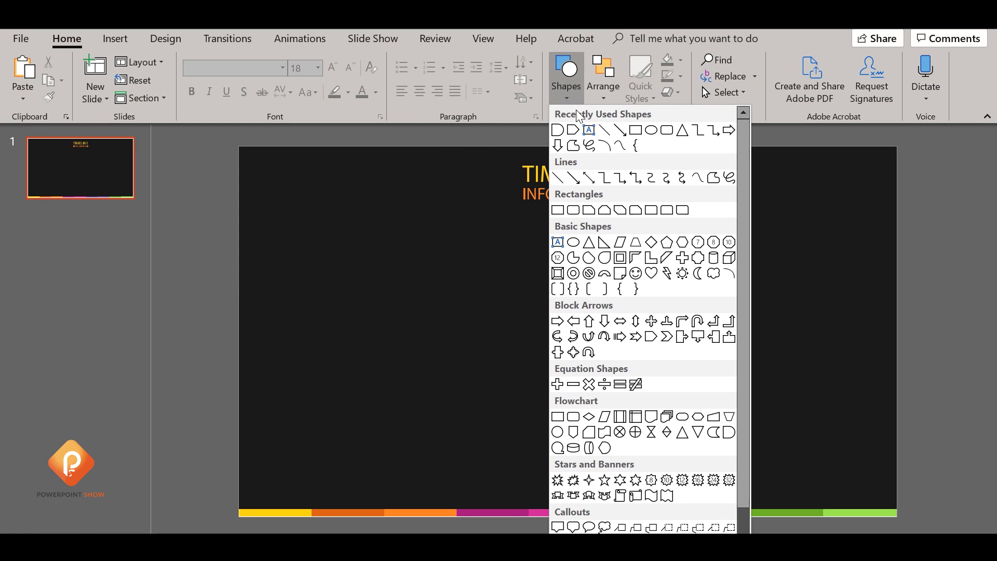
click(635, 131)
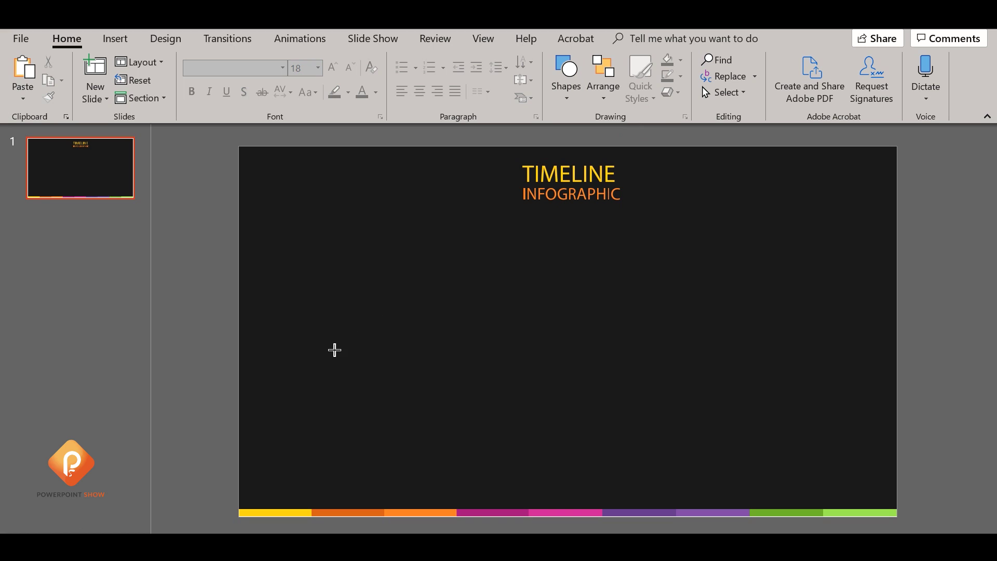
drag(349, 340, 416, 436)
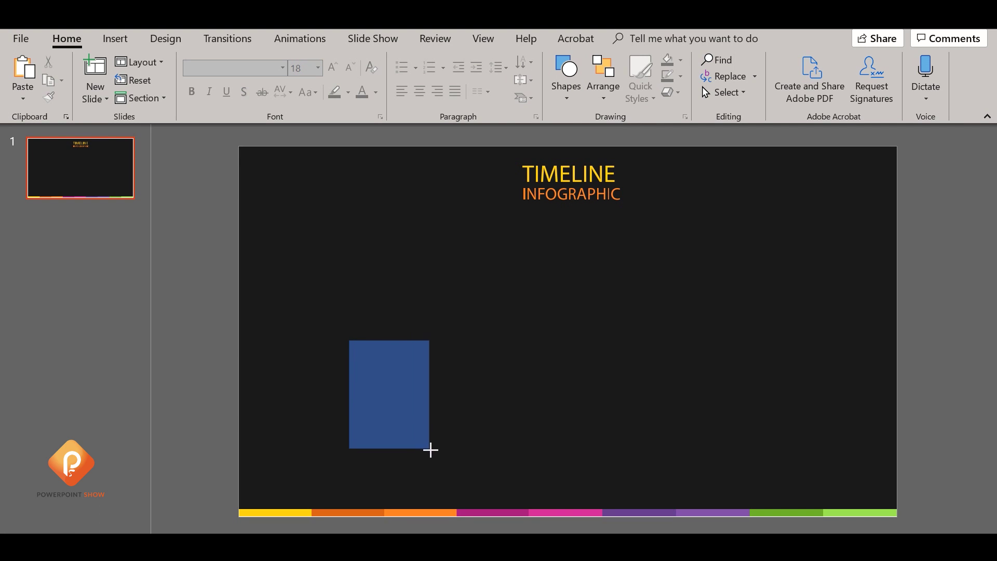
drag(417, 436, 433, 467)
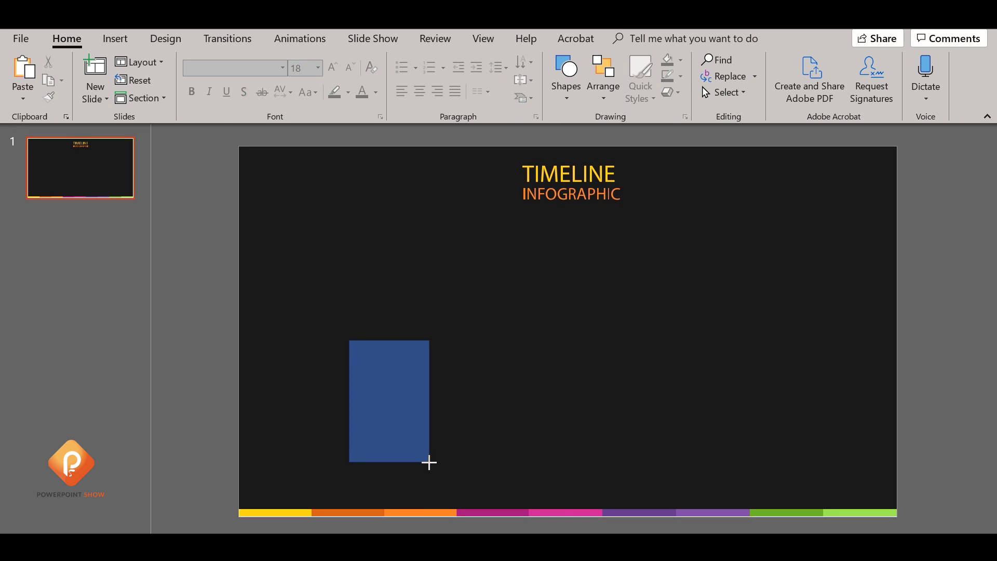
drag(433, 466, 430, 462)
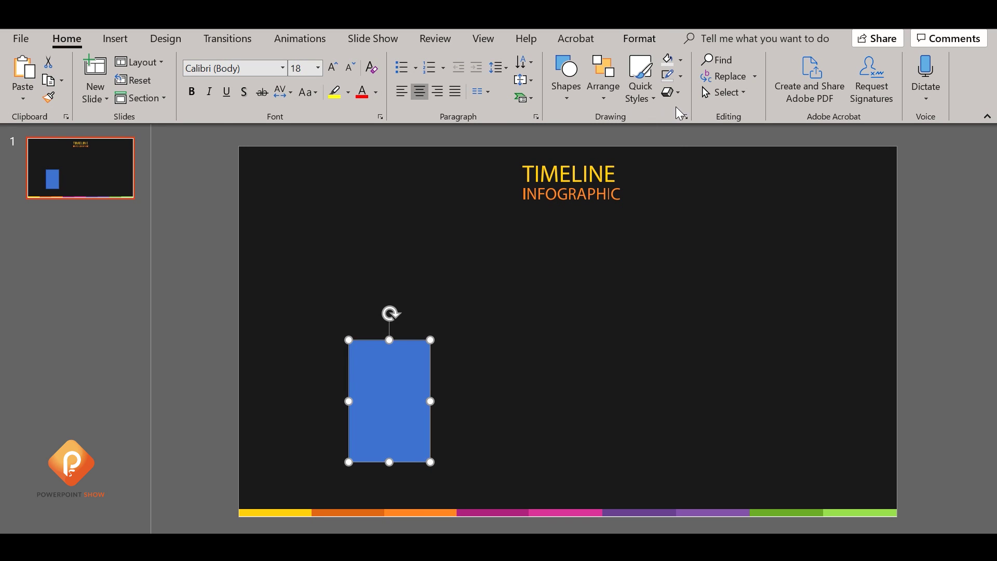
- Remove the rectangle's outline and eyedropper-fill it with the bottom bar's yellow
click(680, 76)
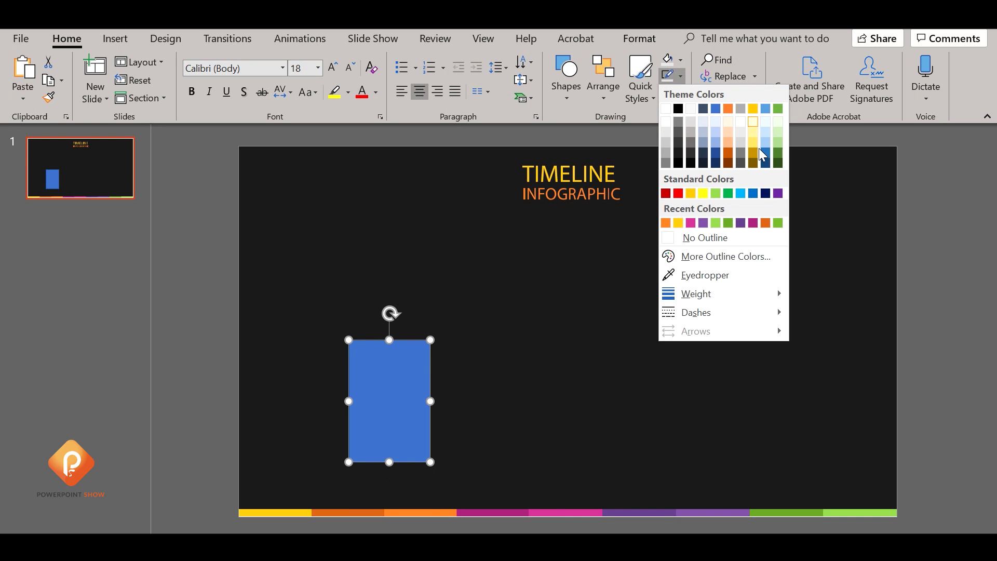
click(699, 238)
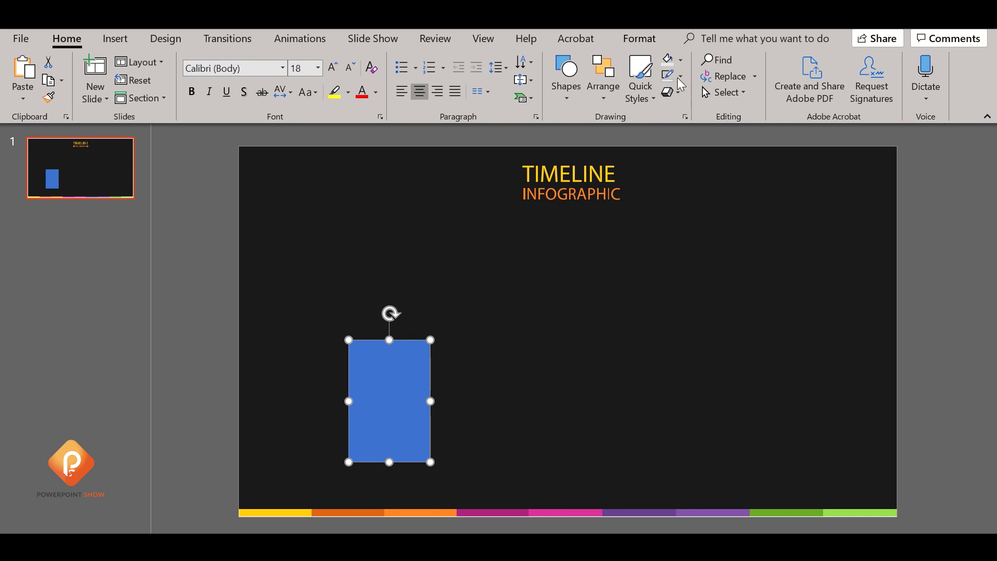
click(680, 59)
click(685, 259)
click(271, 512)
click(193, 375)
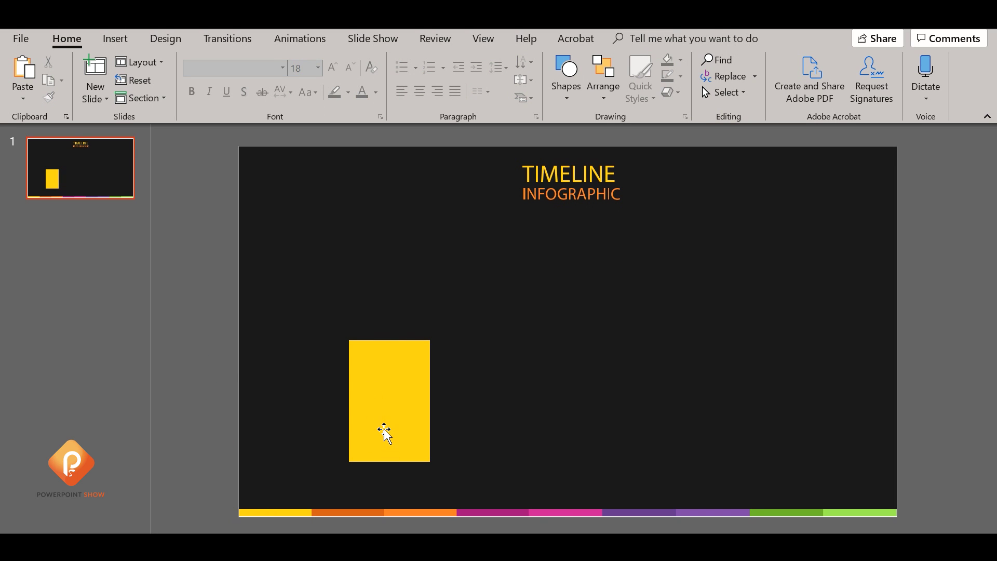
- Resize the rectangle into the card's lower block and fill it white
click(390, 457)
mouse_move(390, 461)
mouse_down()
mouse_move(404, 372)
mouse_move(387, 478)
mouse_up()
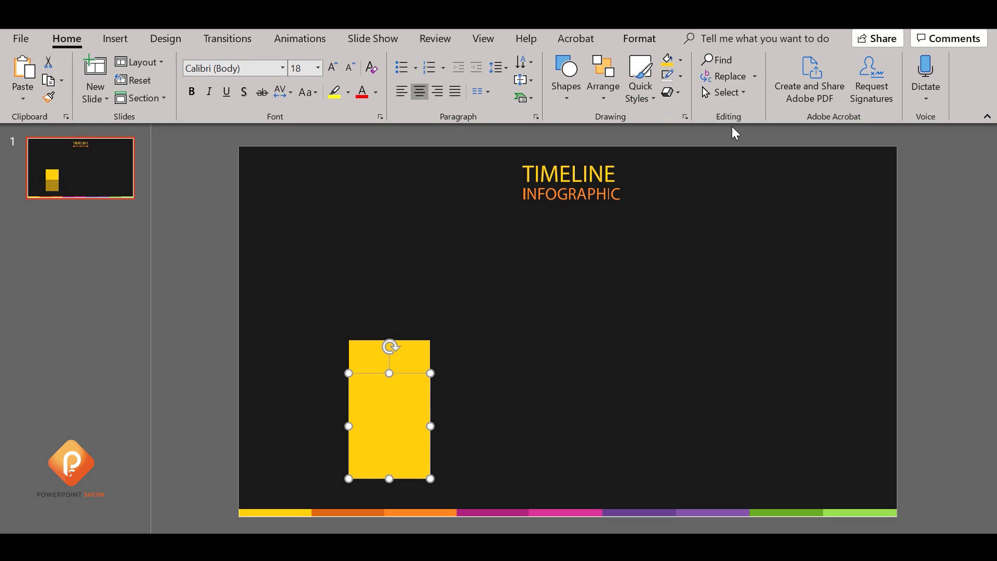
click(681, 65)
click(667, 92)
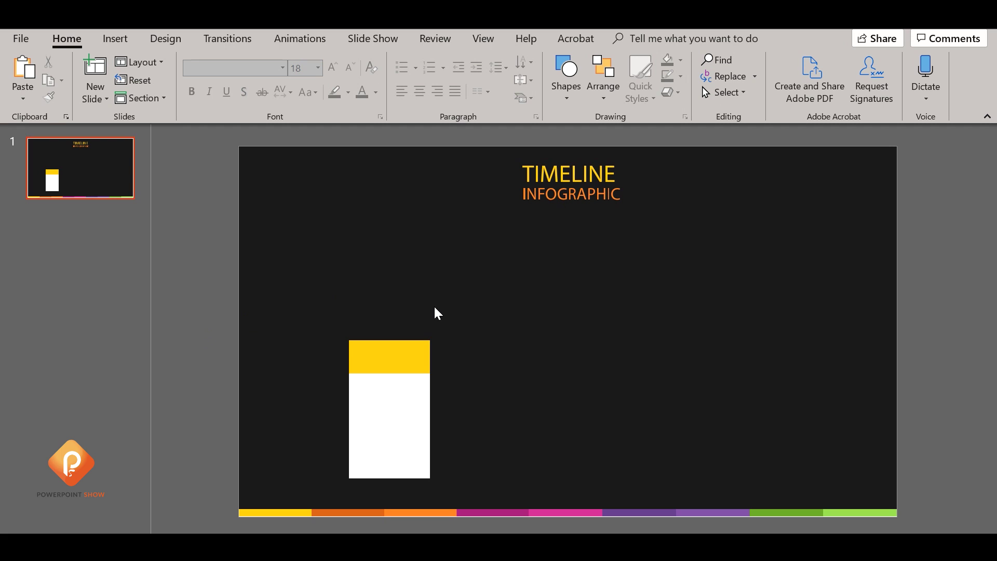
click(572, 96)
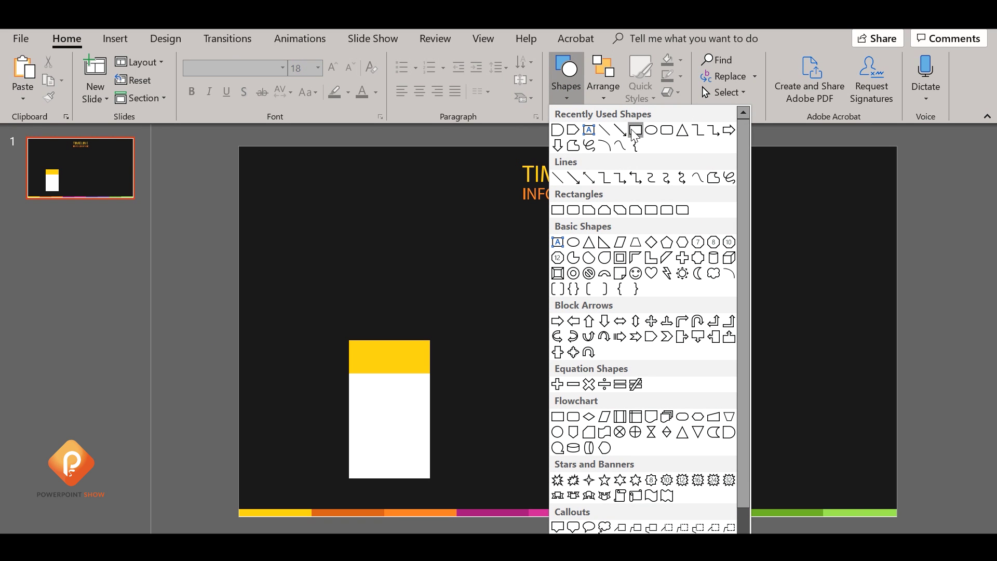
- Draw a small rounded shape, rotate it rounded-side up, with no outline and yellow fill
click(559, 130)
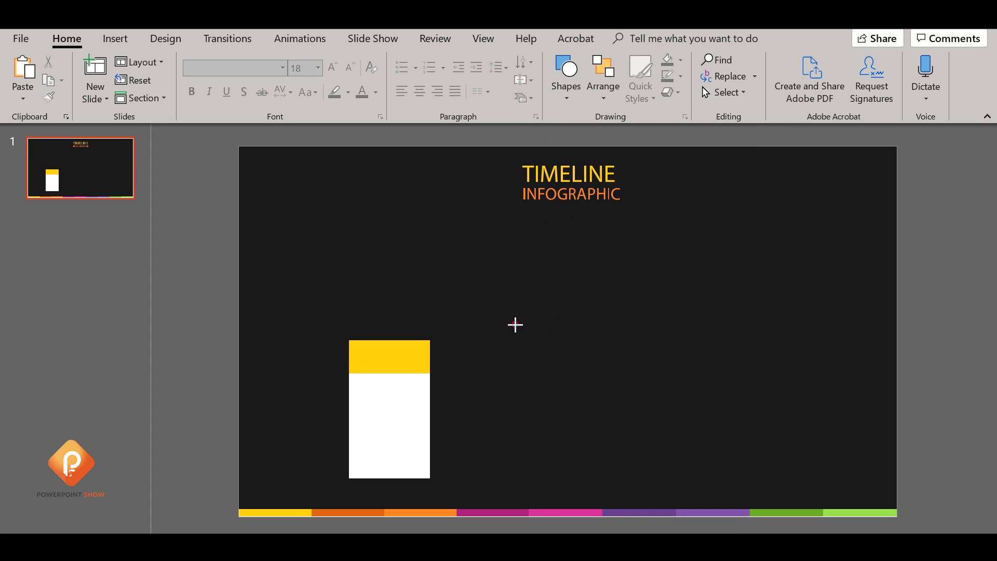
mouse_move(516, 325)
mouse_down()
mouse_move(549, 343)
mouse_move(539, 341)
mouse_move(542, 351)
mouse_up()
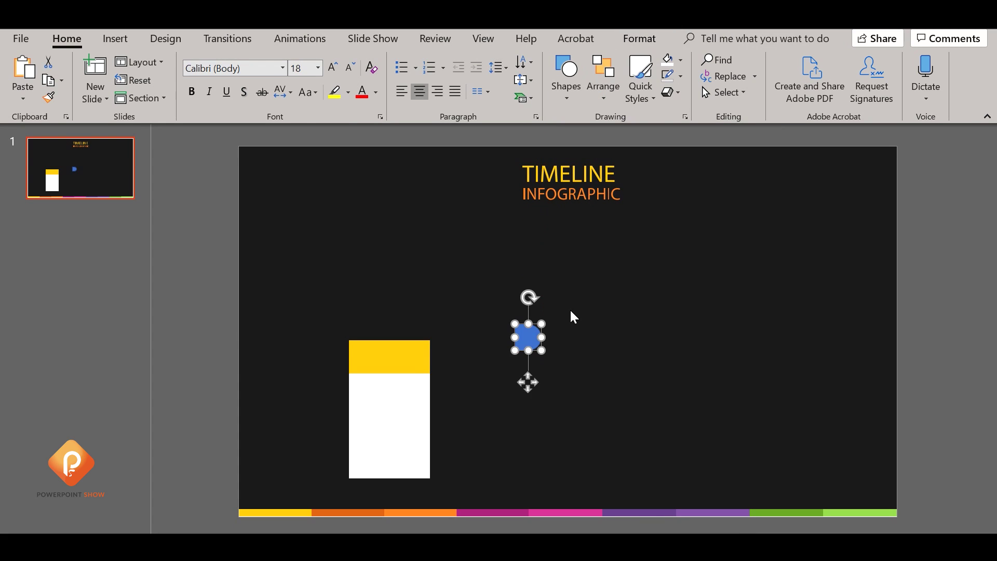
drag(530, 296, 503, 336)
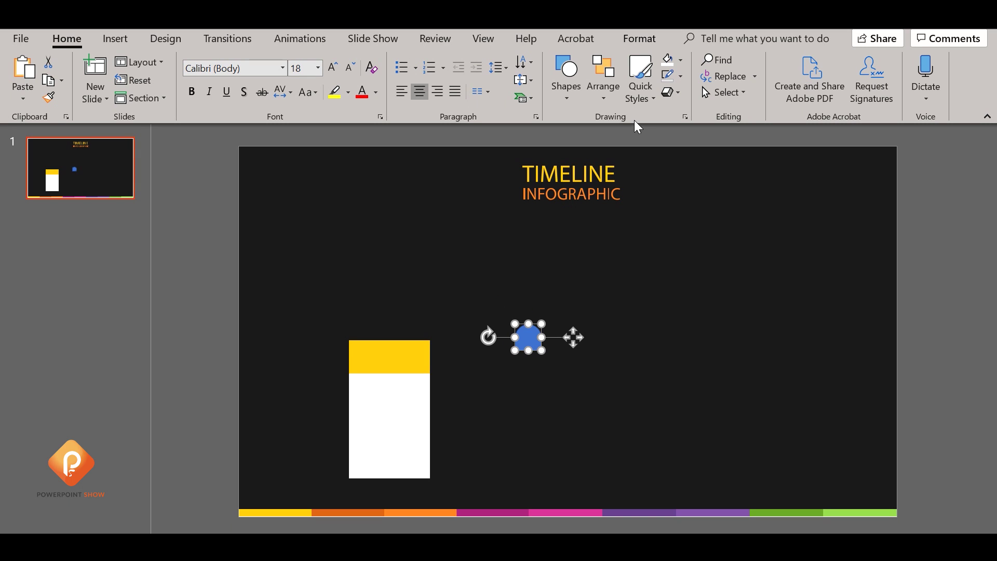
click(681, 75)
click(699, 238)
click(680, 60)
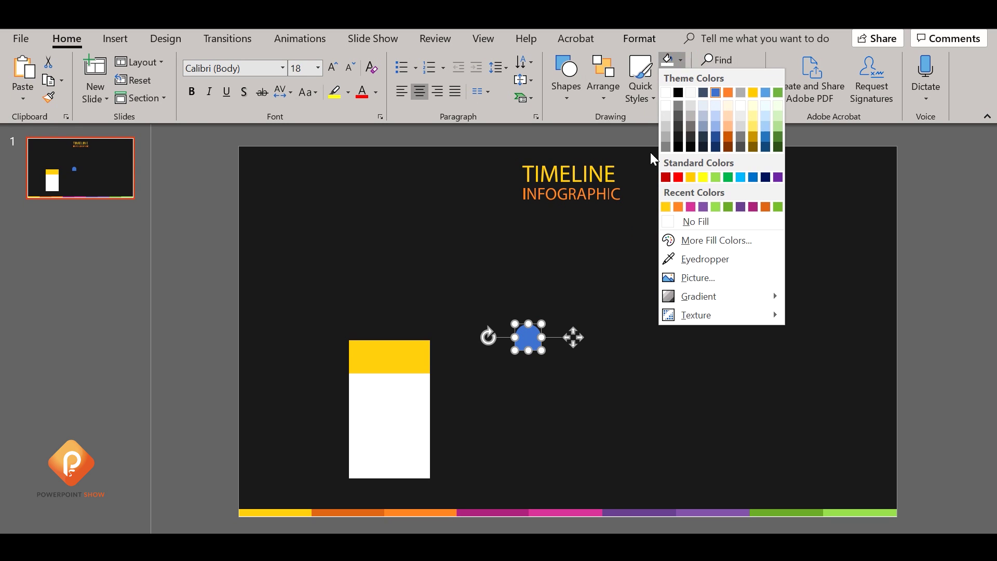
click(666, 206)
- Position the yellow tab on the band at the card's top-left corner
drag(535, 341, 370, 334)
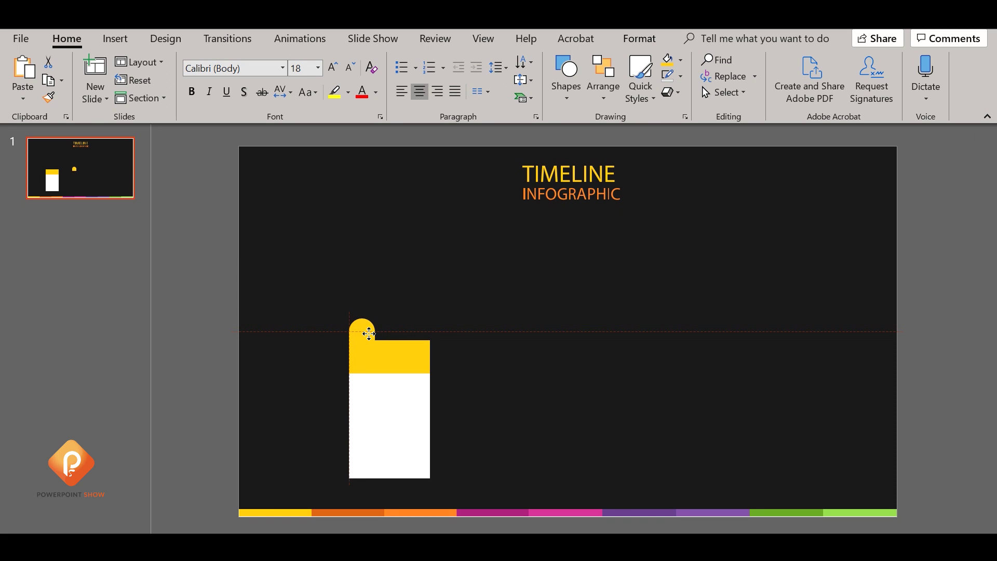
click(193, 352)
click(366, 335)
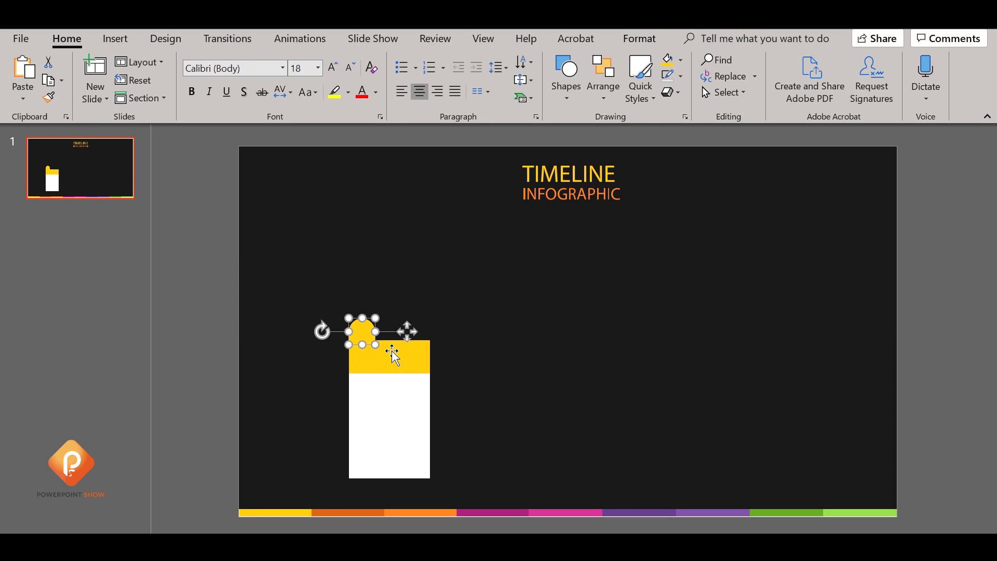
click(219, 346)
drag(362, 333, 362, 329)
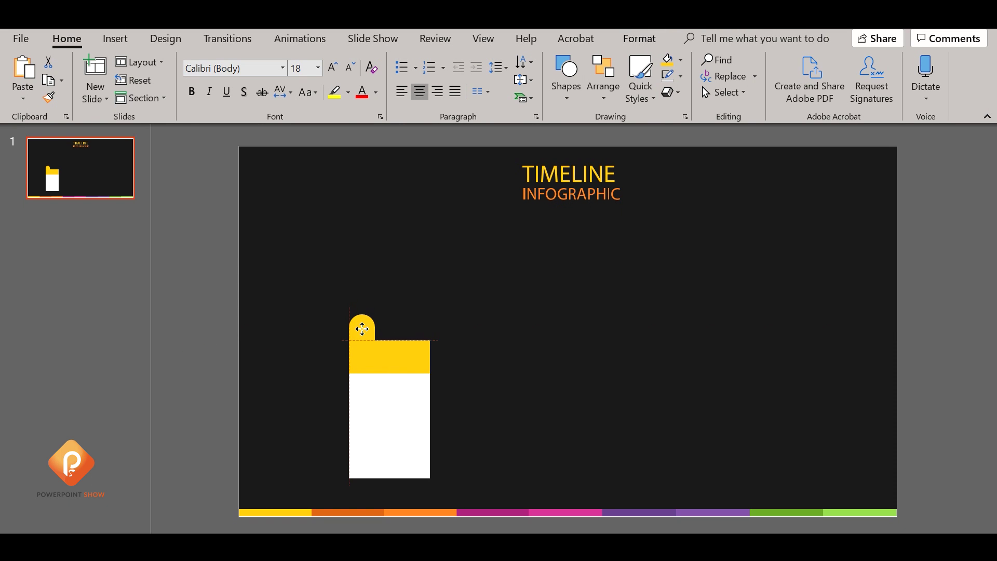
click(233, 289)
- Select the tab and yellow band together and Union them into one shape
click(395, 337)
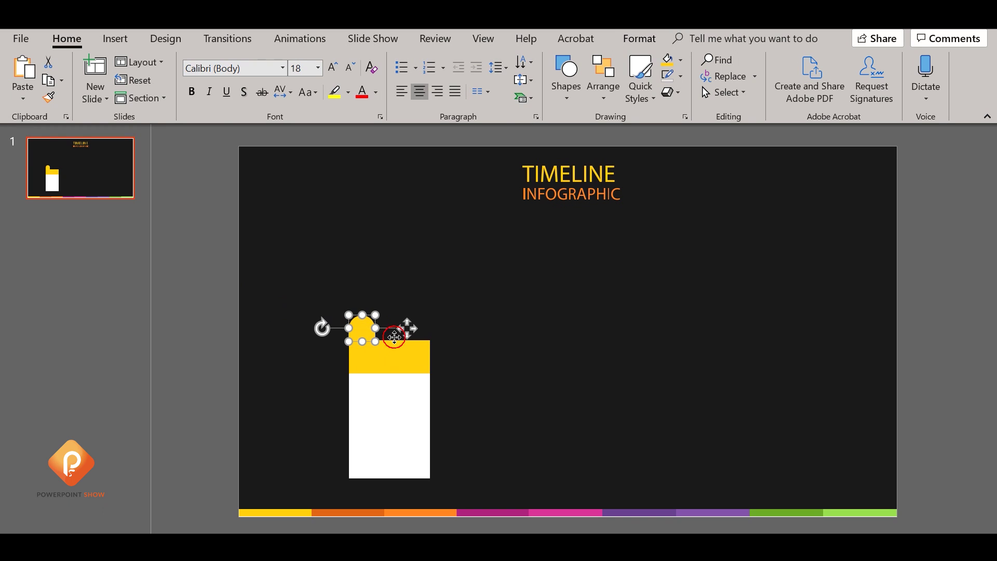
shift+click(403, 353)
click(216, 302)
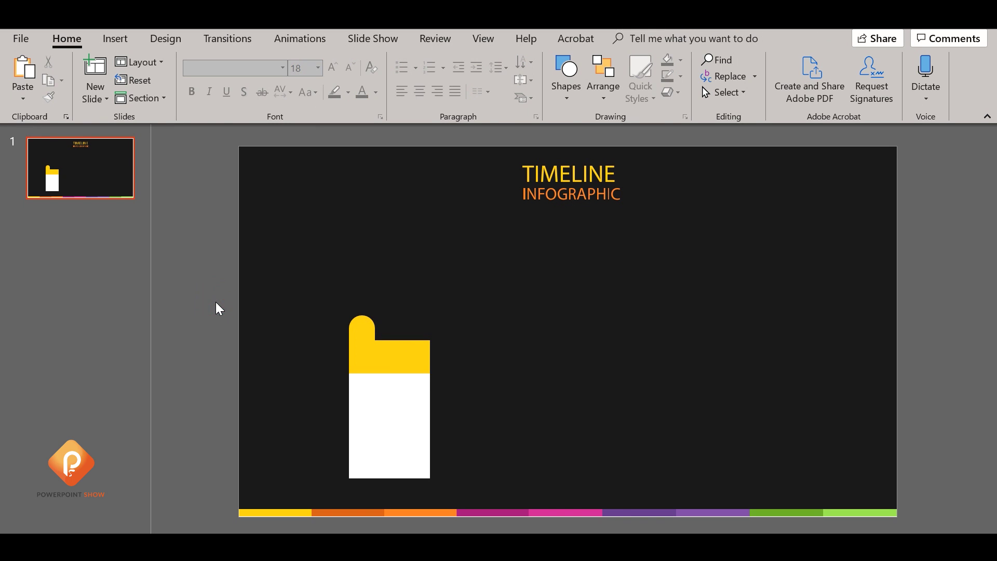
click(382, 357)
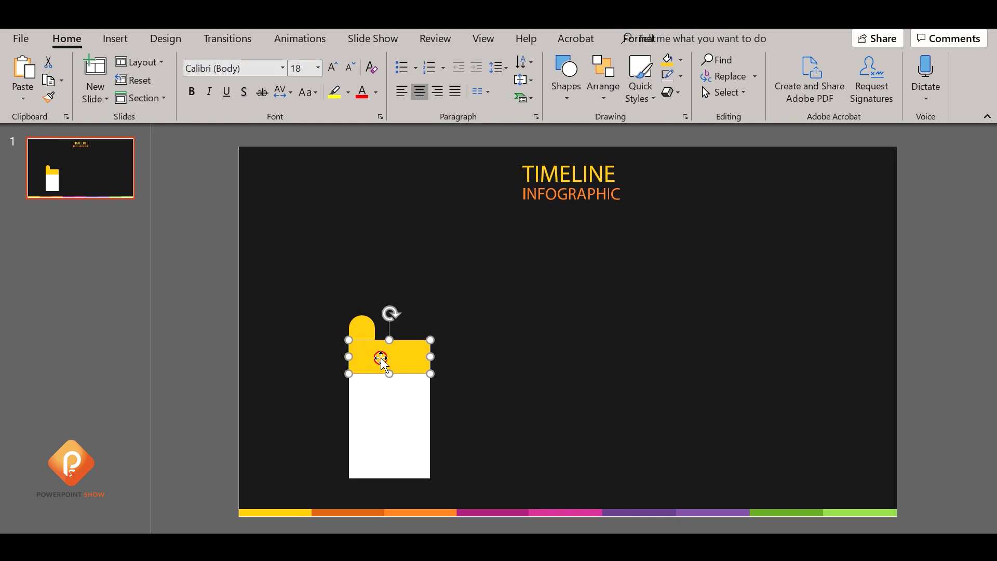
shift+click(360, 315)
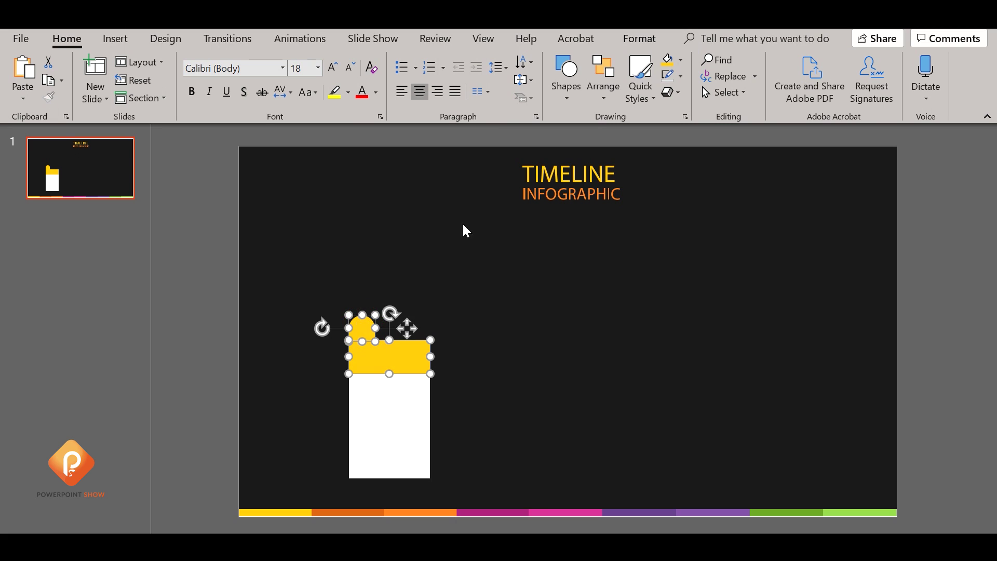
click(640, 38)
click(185, 96)
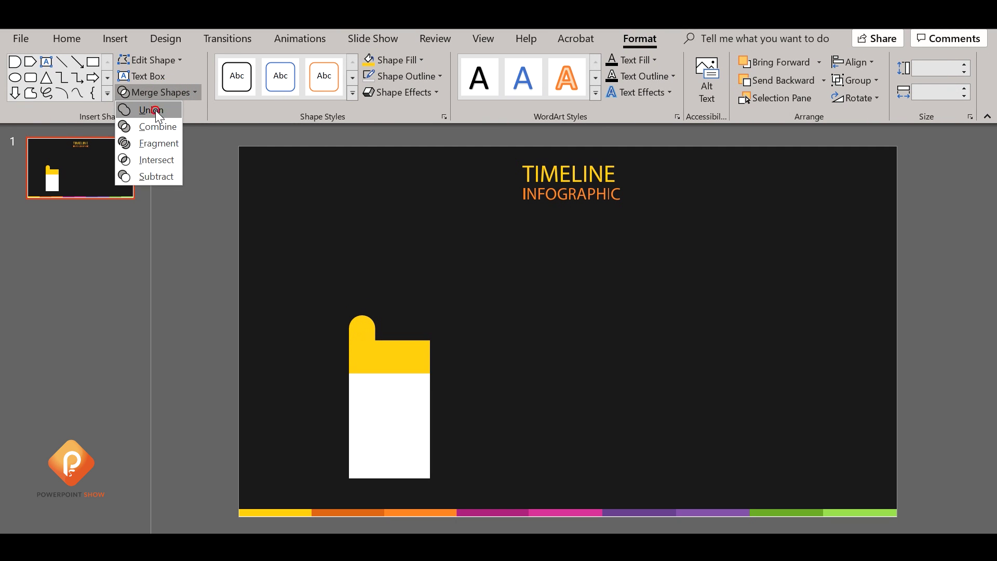
click(154, 109)
click(204, 266)
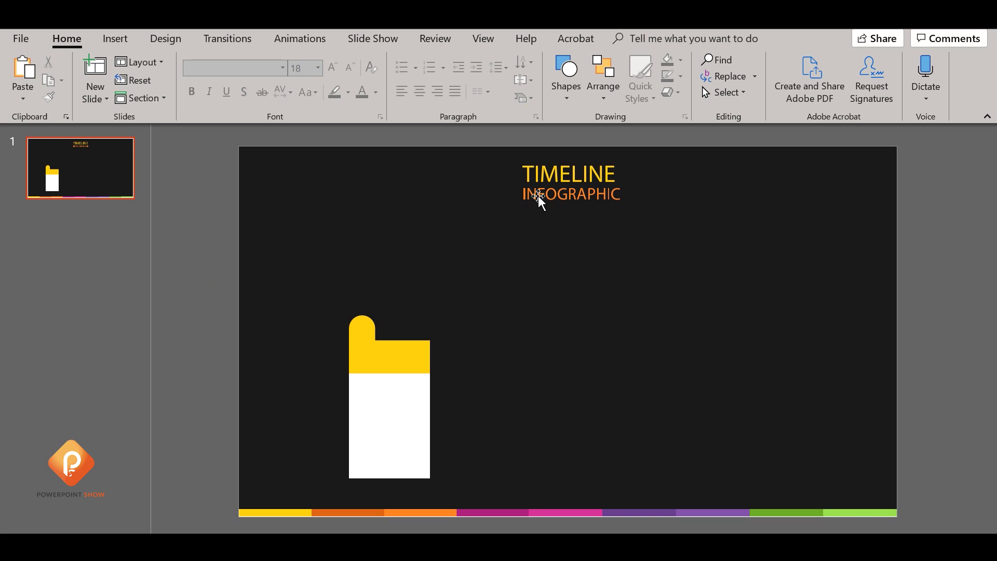
- Draw a small white circle with no outline beside the card
click(549, 104)
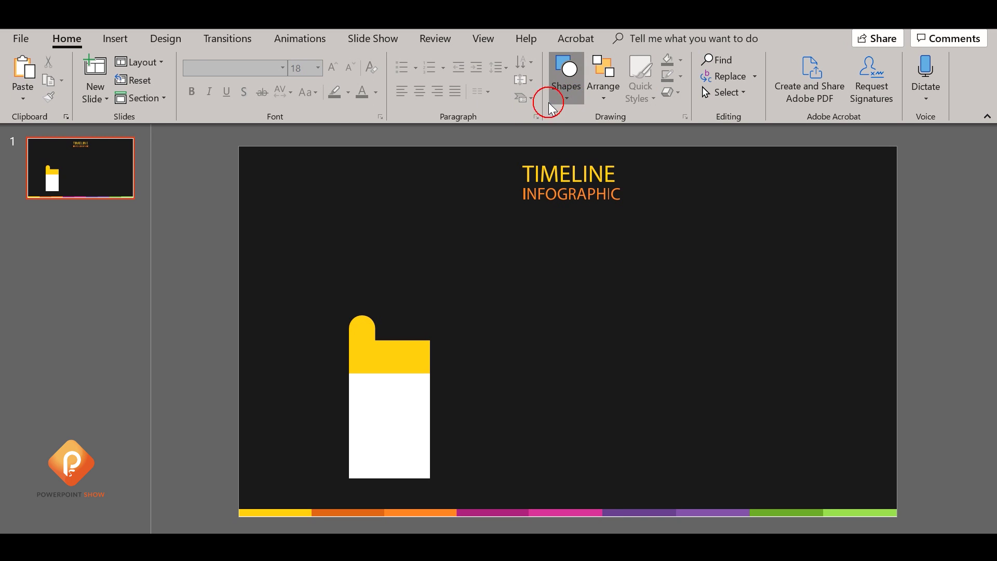
click(653, 130)
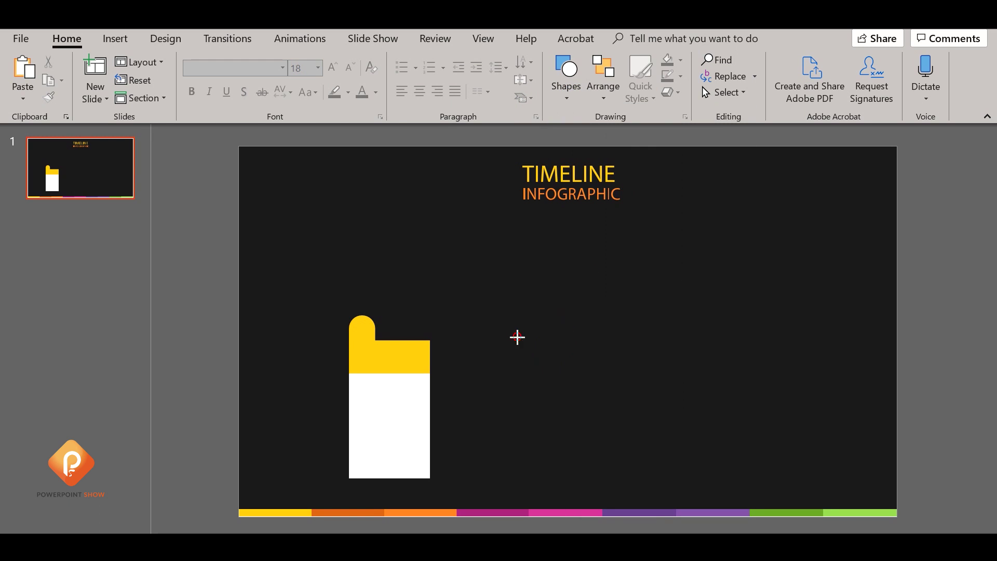
drag(517, 338, 540, 362)
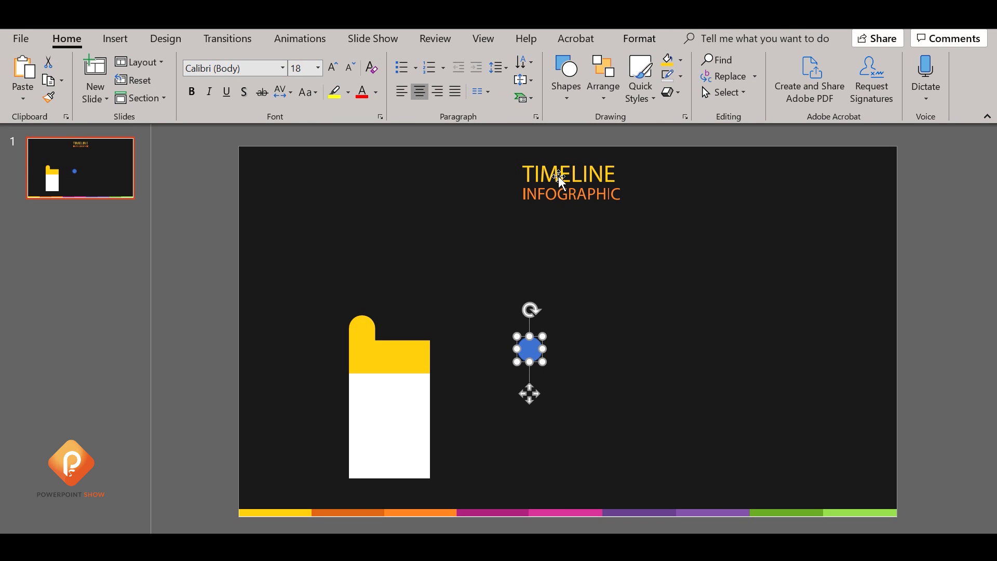
click(680, 76)
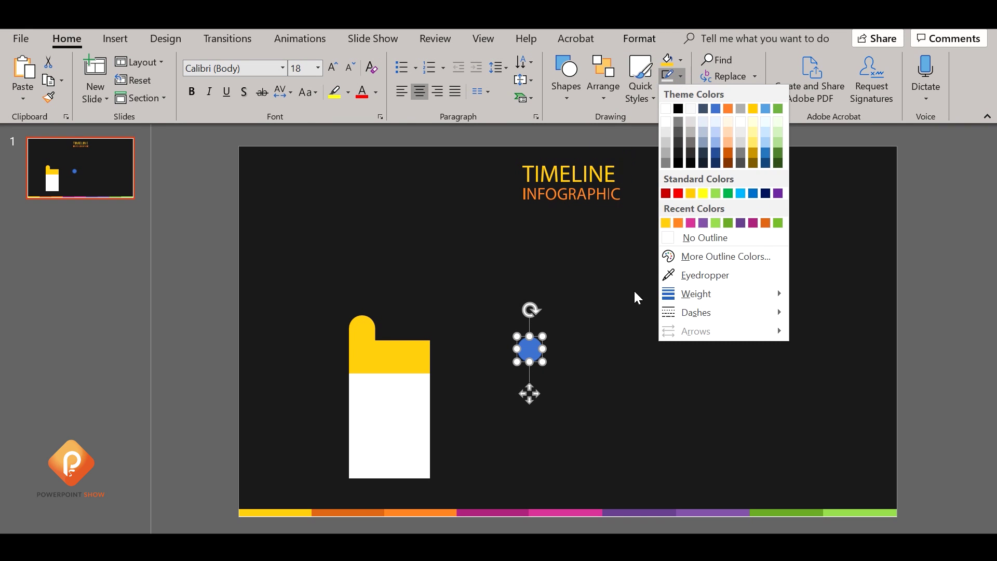
click(687, 241)
click(680, 57)
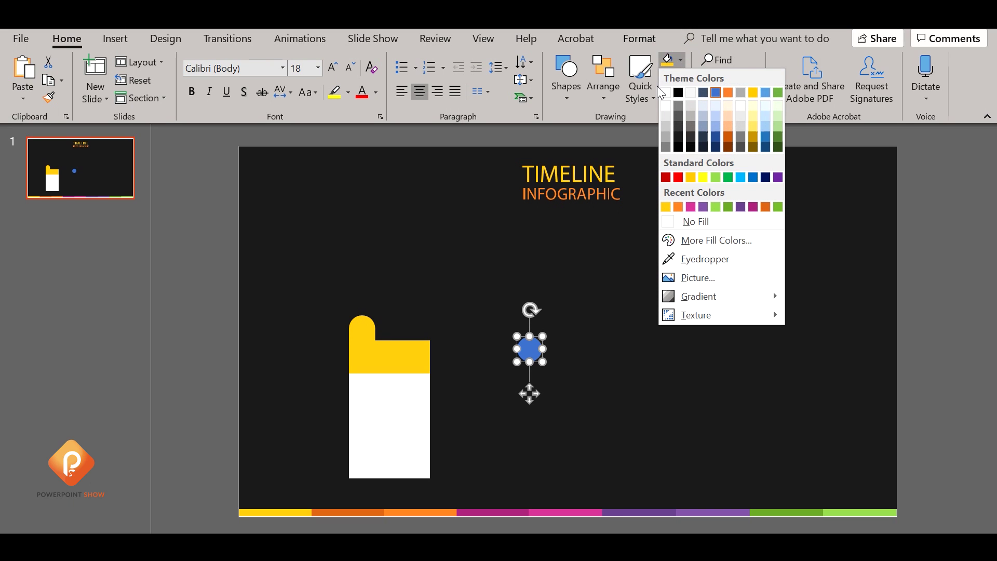
click(665, 90)
- Move the white circle inside the rounded yellow tab
drag(535, 353, 367, 330)
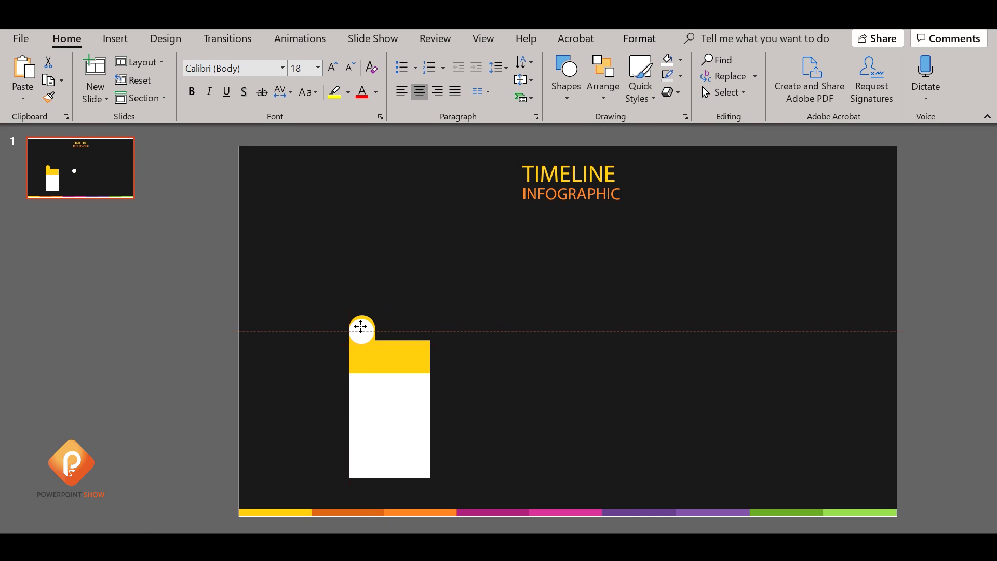
scroll(368, 331, up, 3)
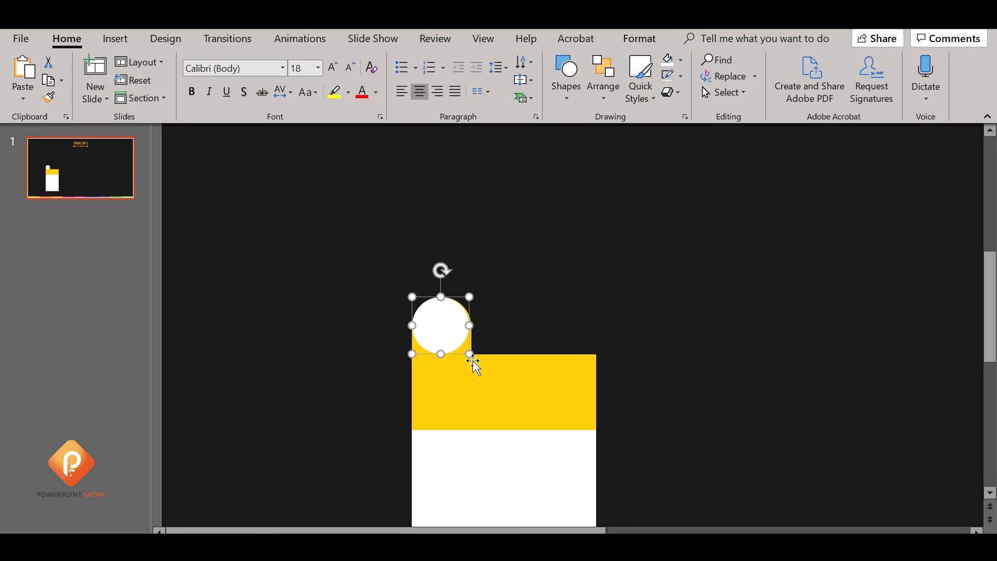
click(441, 323)
scroll(453, 331, down, 2)
scroll(453, 332, down, 2)
click(194, 313)
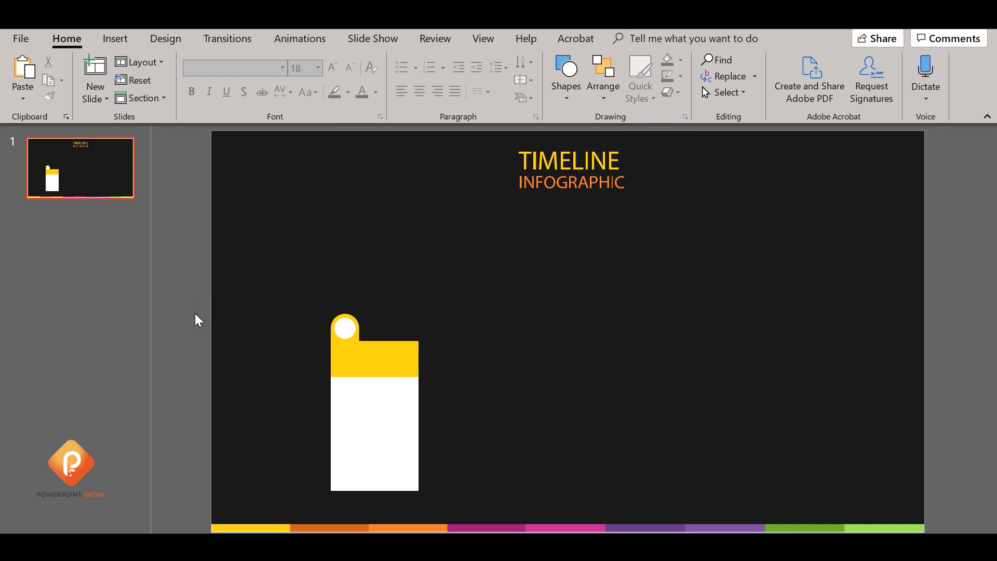
- Draw a yellow vertical line rising from the tab's white circle
click(572, 93)
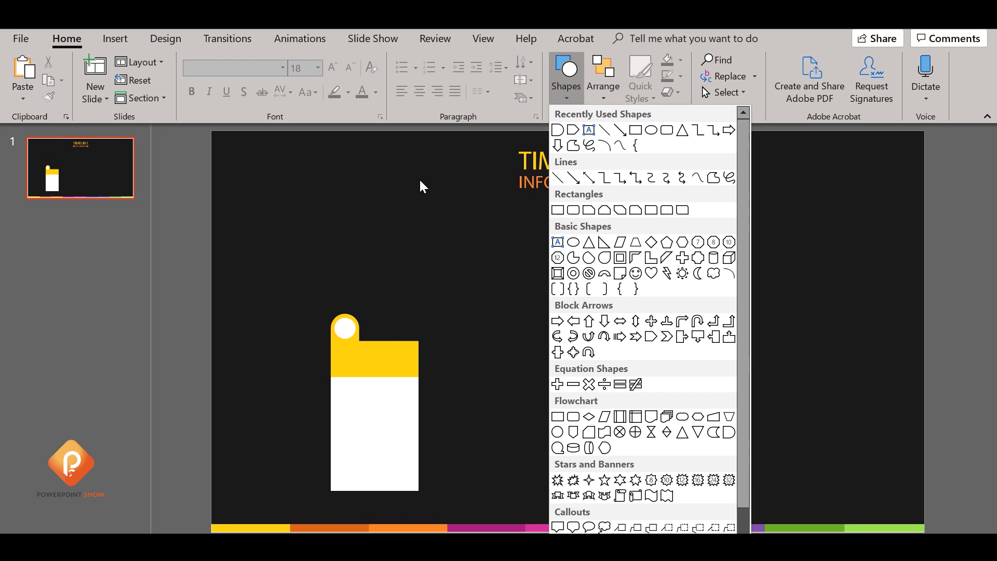
click(557, 177)
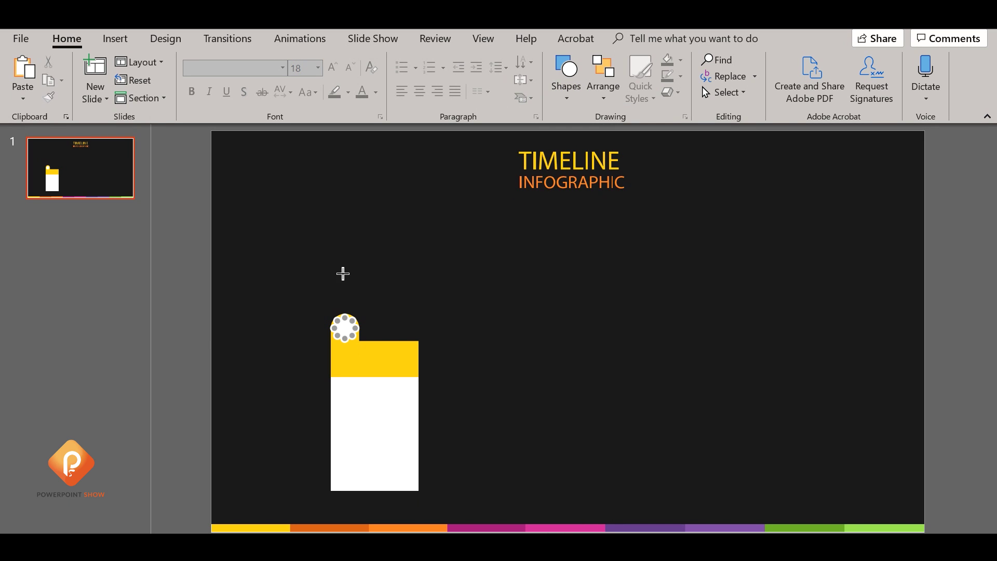
drag(344, 275, 345, 313)
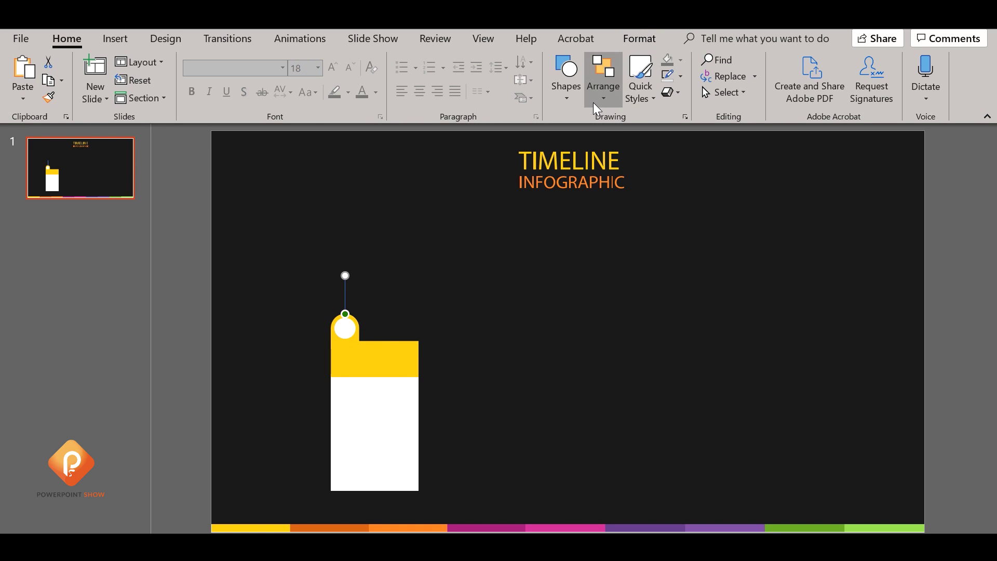
click(681, 76)
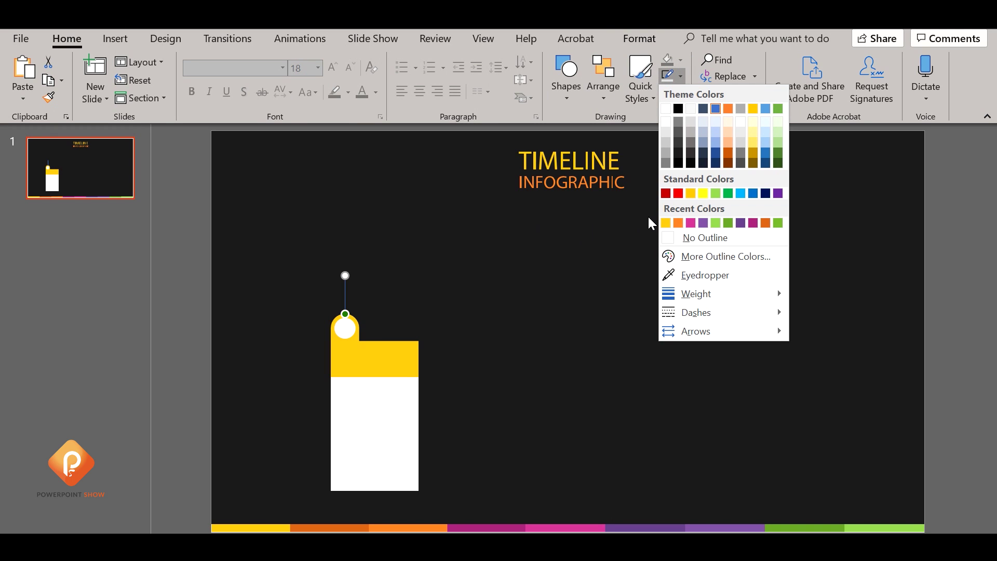
click(665, 223)
- Copy the circle to the line's top end and fill it yellow
click(344, 326)
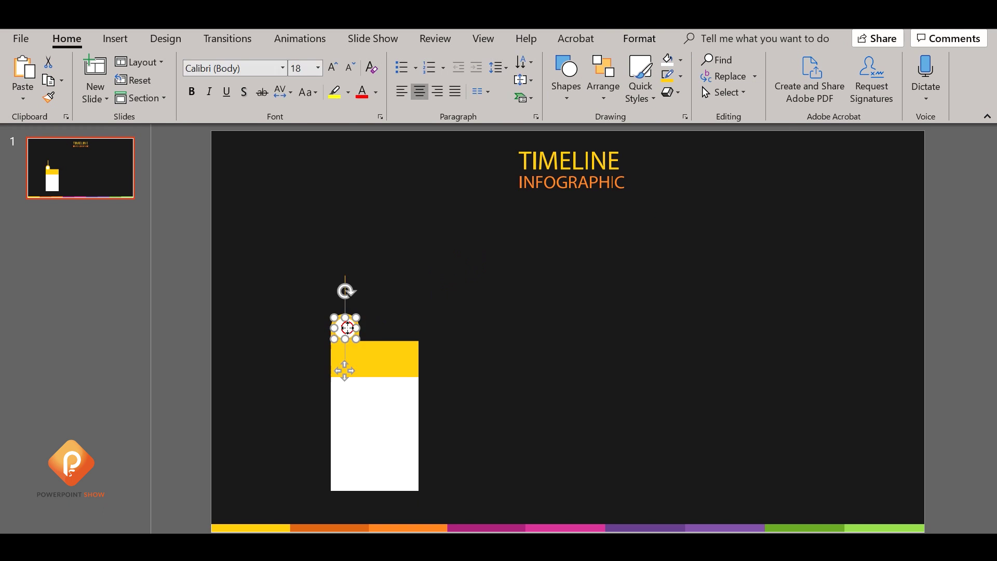
mouse_move(347, 332)
mouse_down()
mouse_move(347, 269)
mouse_move(361, 249)
mouse_up()
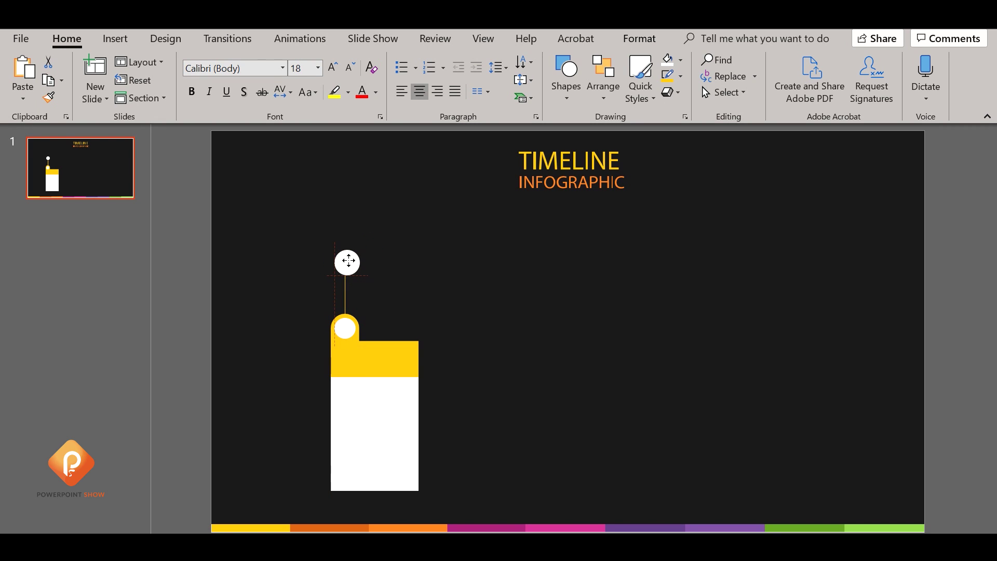
drag(348, 260, 346, 260)
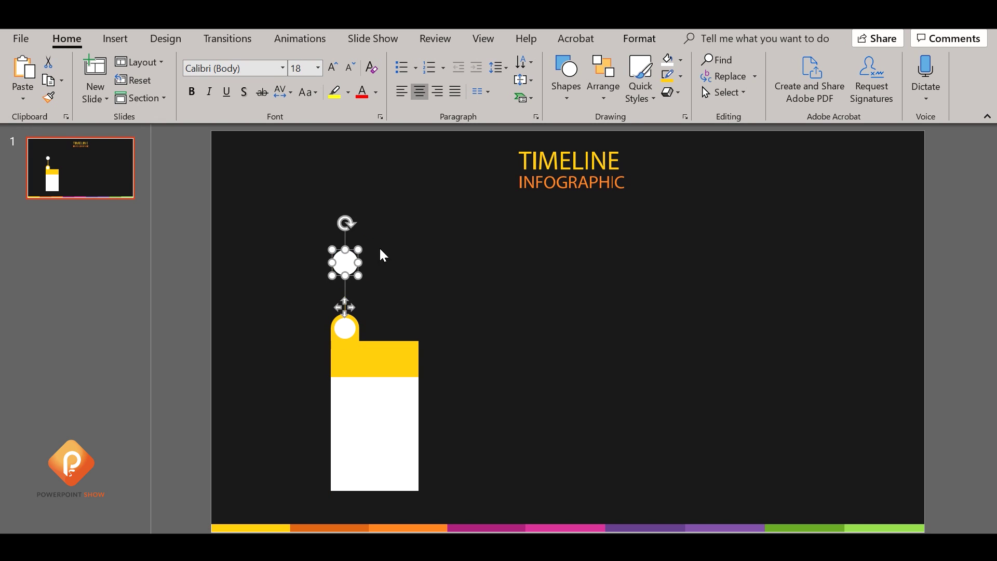
click(680, 59)
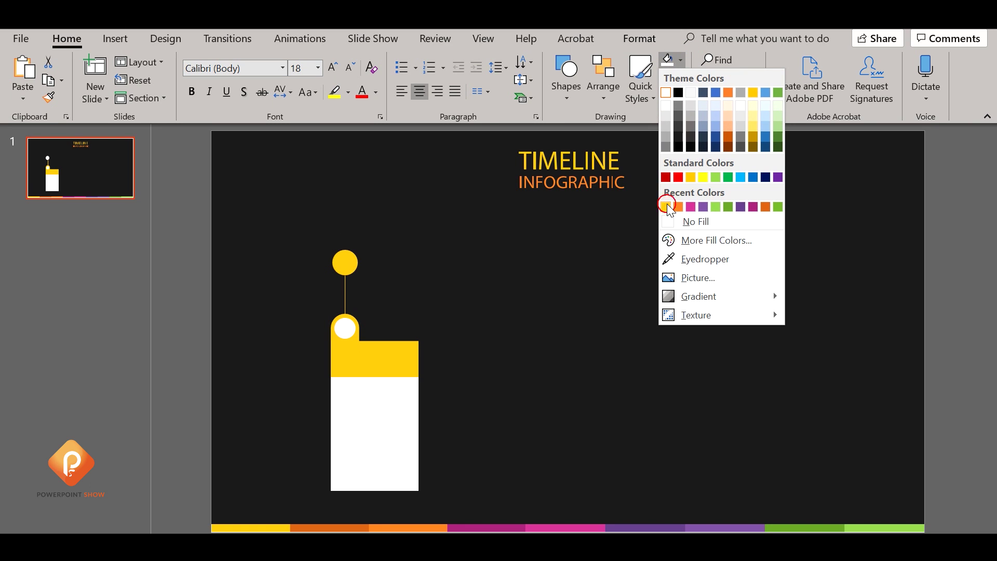
click(667, 205)
click(179, 277)
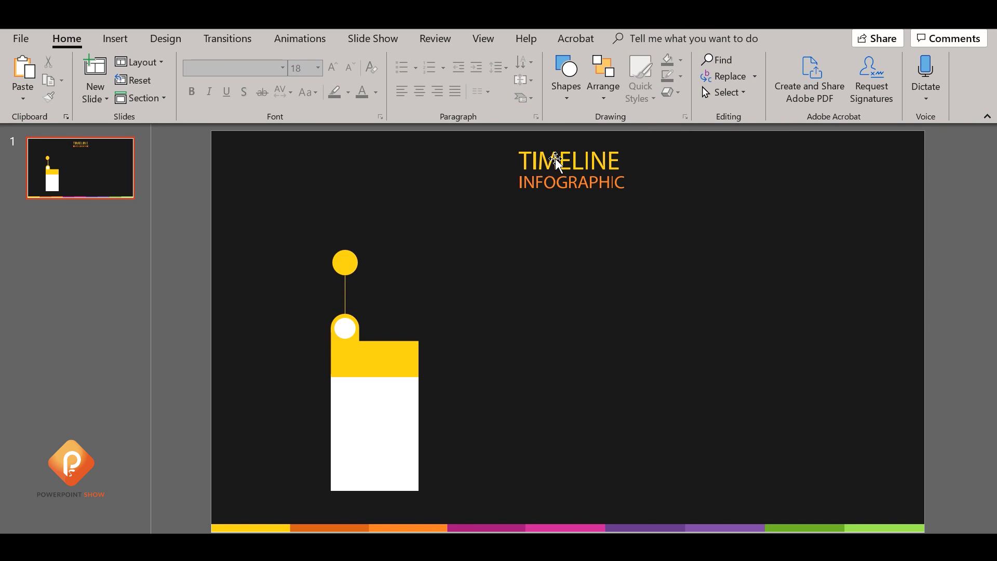
- Draw an upward-pointing pentagon with no outline against the yellow header's right edge
click(573, 97)
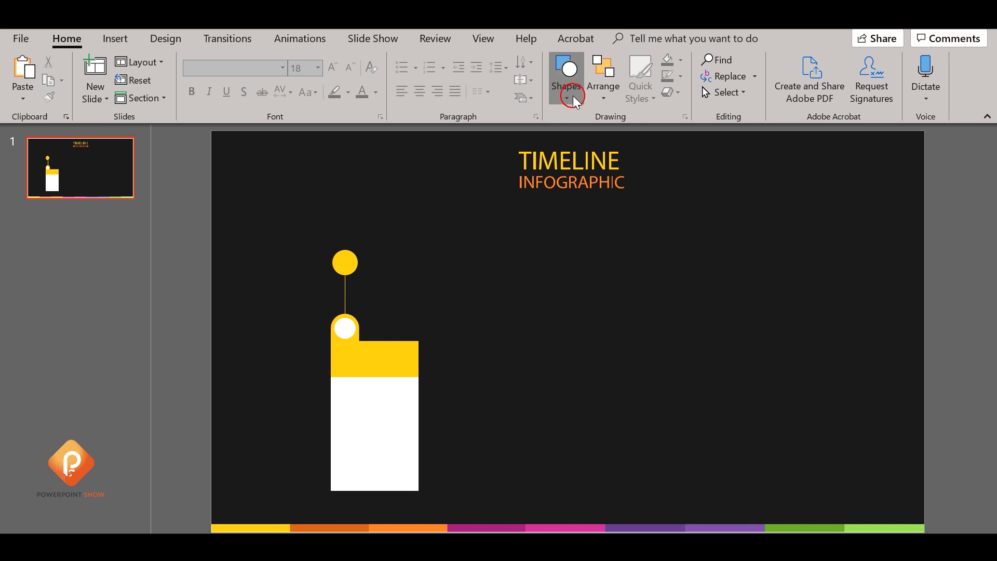
click(573, 129)
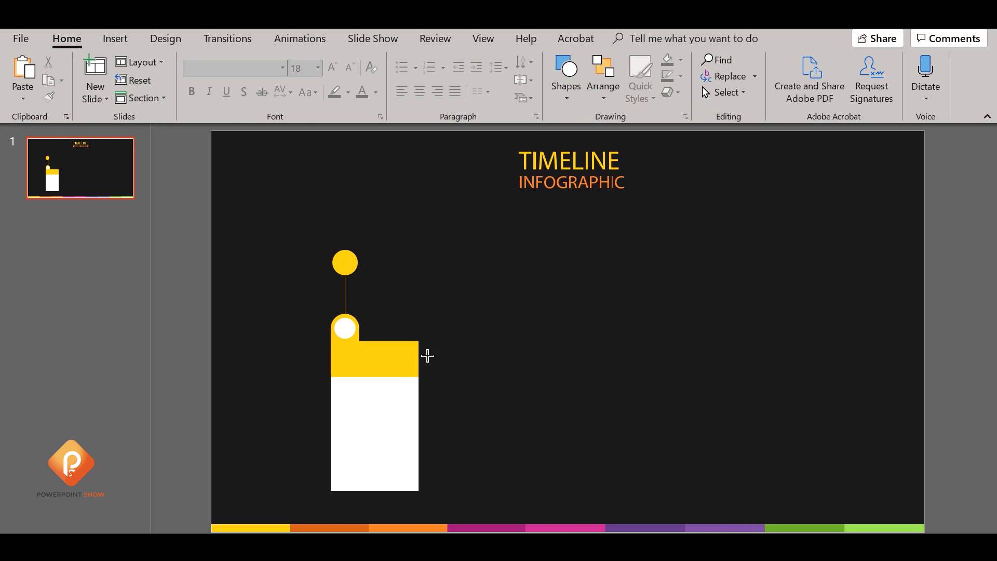
mouse_move(430, 321)
mouse_down()
mouse_move(491, 348)
mouse_move(473, 339)
mouse_up()
drag(454, 284, 390, 308)
drag(453, 328, 431, 350)
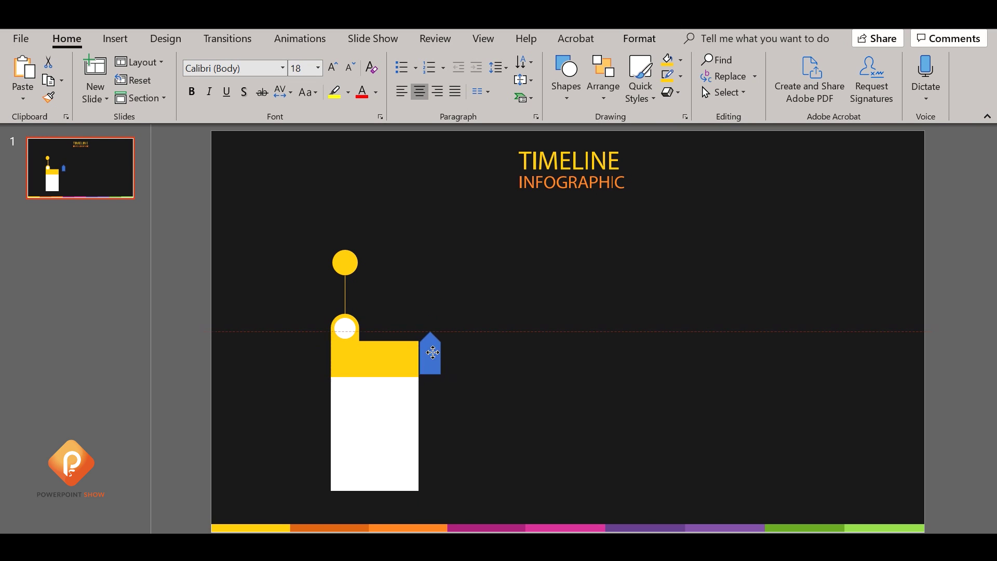
scroll(490, 323, up, 5)
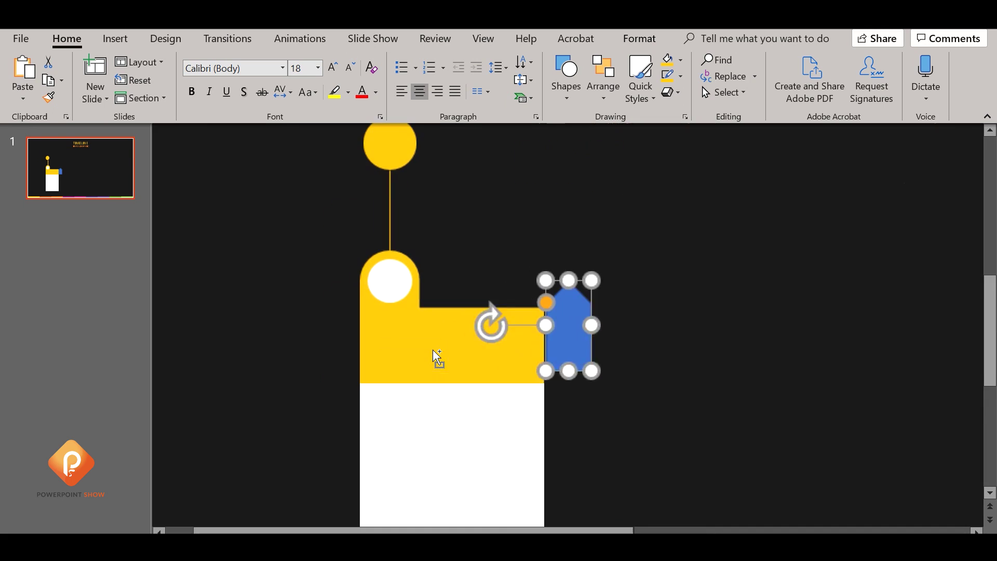
click(680, 75)
click(704, 238)
drag(567, 375, 567, 383)
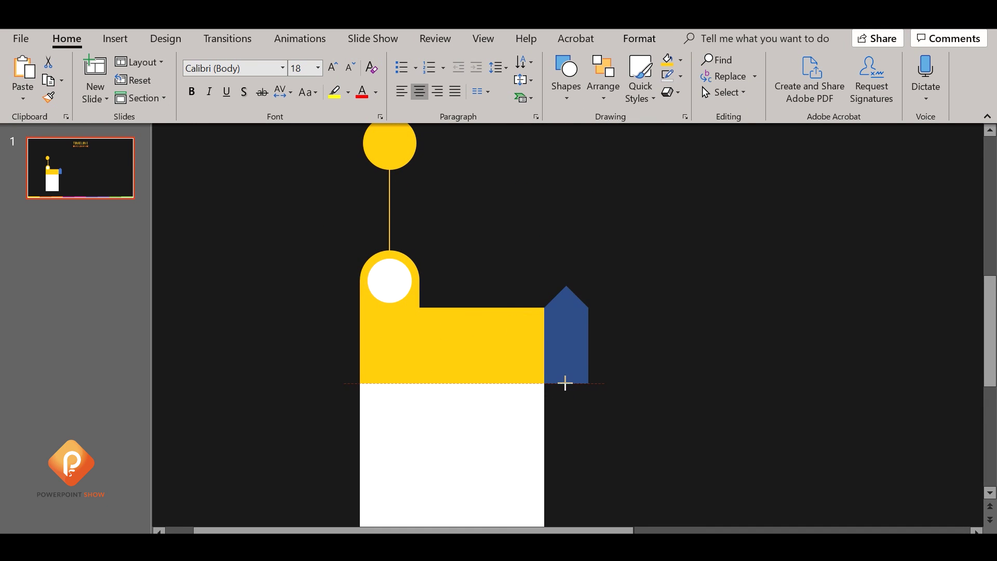
drag(590, 333, 587, 334)
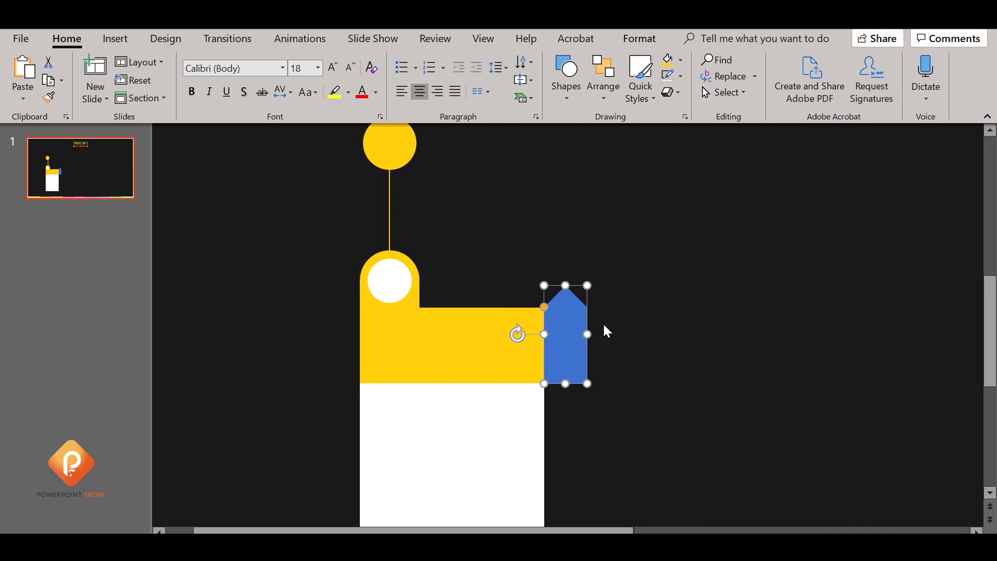
click(603, 330)
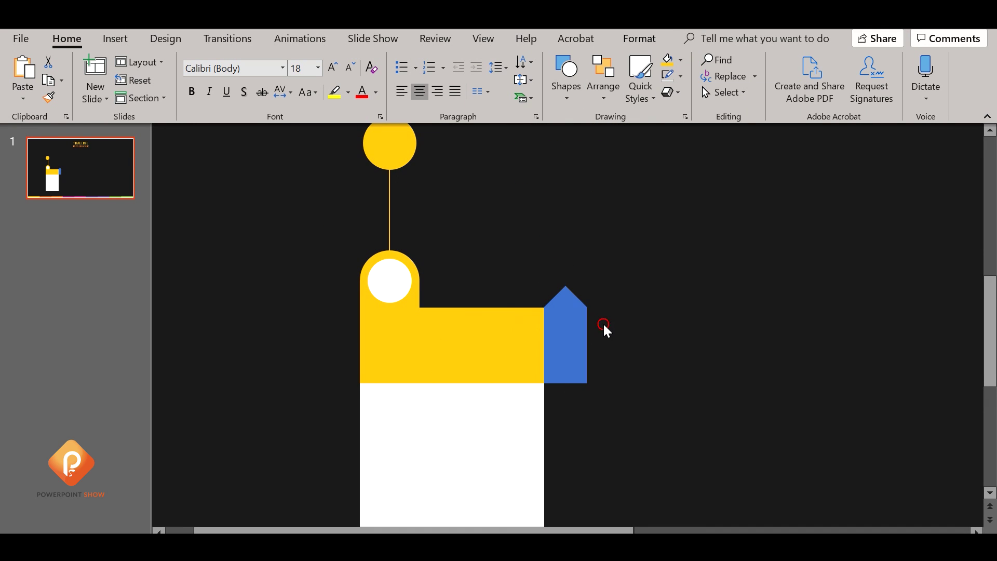
- Draw a tall outline-free rectangle overlapping the pentagon
click(566, 86)
click(639, 133)
drag(642, 251, 571, 406)
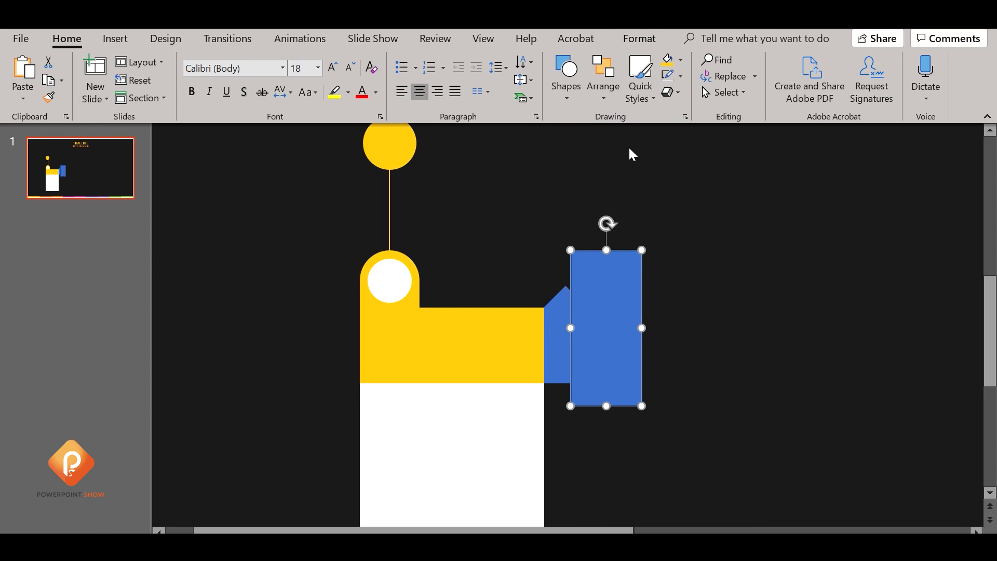
click(681, 77)
click(696, 238)
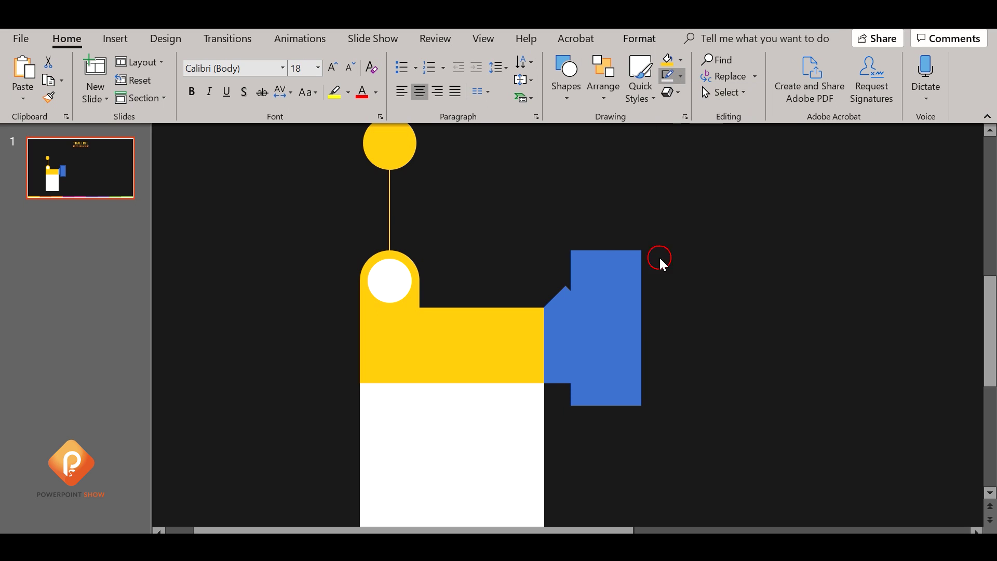
drag(612, 299, 610, 300)
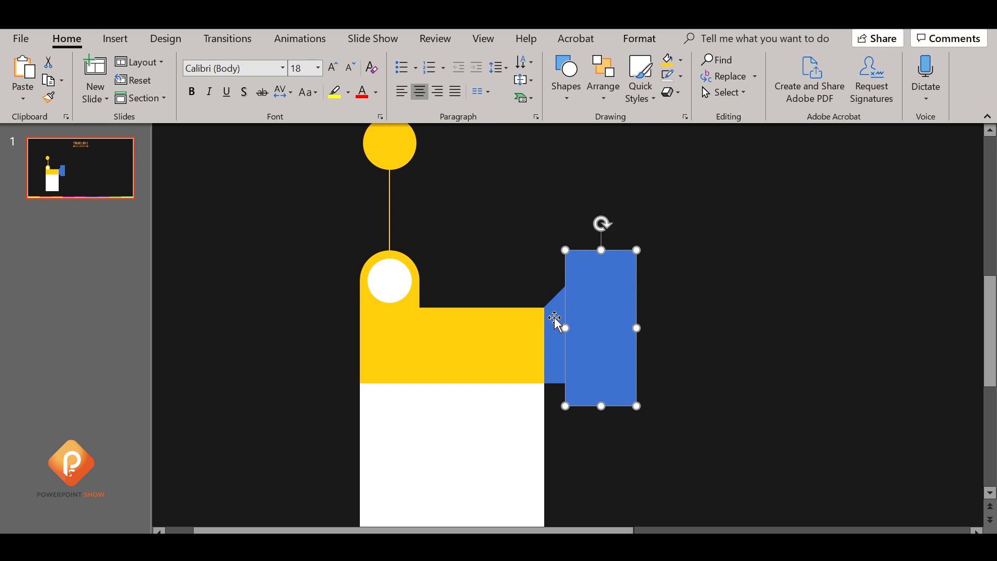
- Select the pentagon and rectangle and Subtract to leave a slanted sliver
click(554, 318)
shift+click(605, 308)
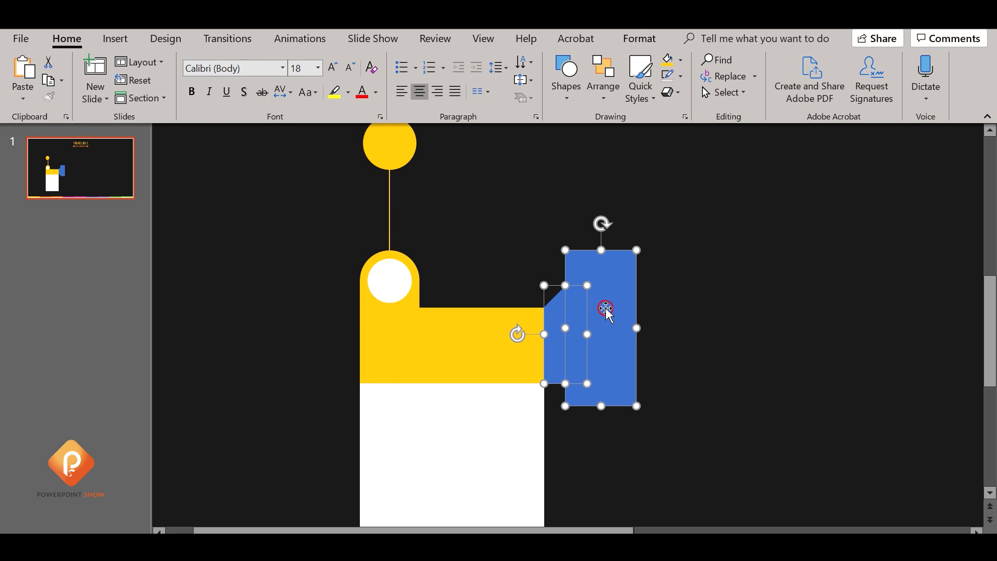
click(640, 39)
click(161, 93)
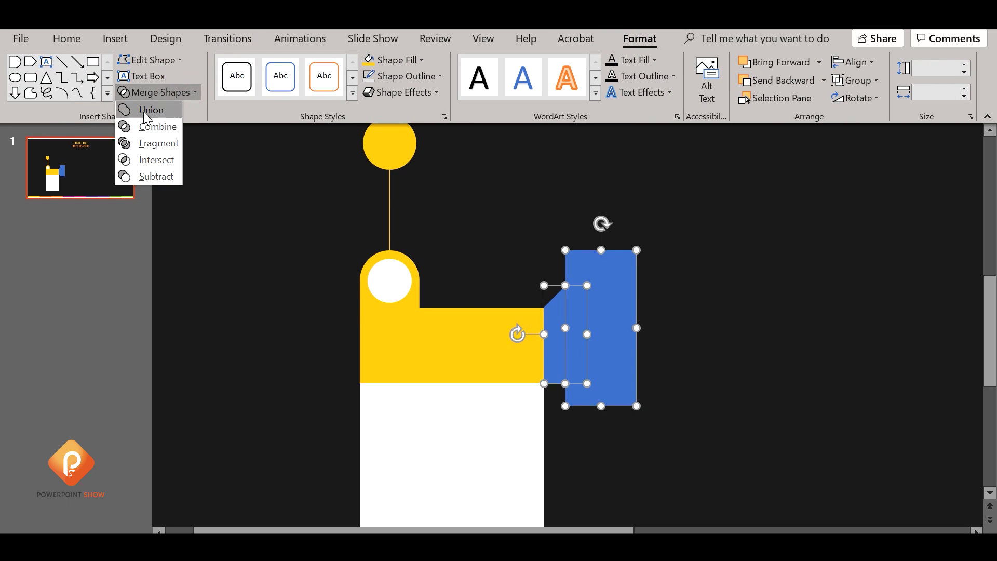
click(164, 175)
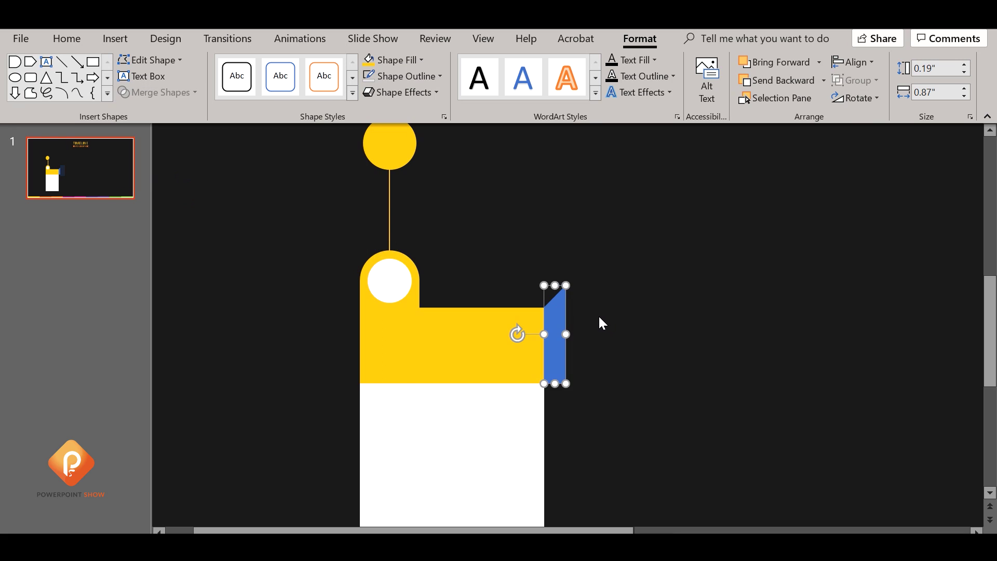
- Copy the sliver below the band and eyedropper the upper one orange from the bottom bar
scroll(599, 315, down, 1)
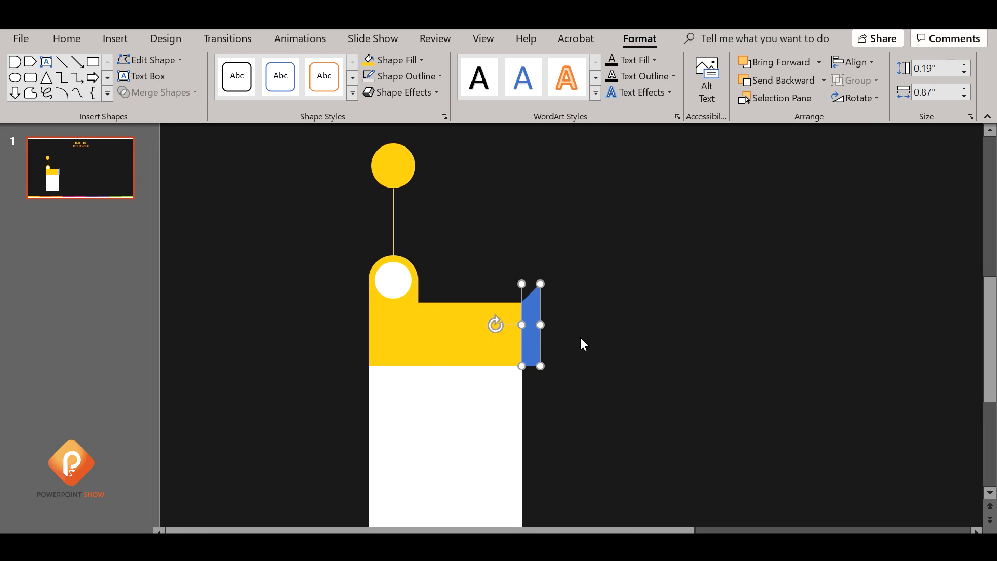
mouse_move(533, 325)
mouse_down()
mouse_move(537, 404)
mouse_move(532, 378)
mouse_up()
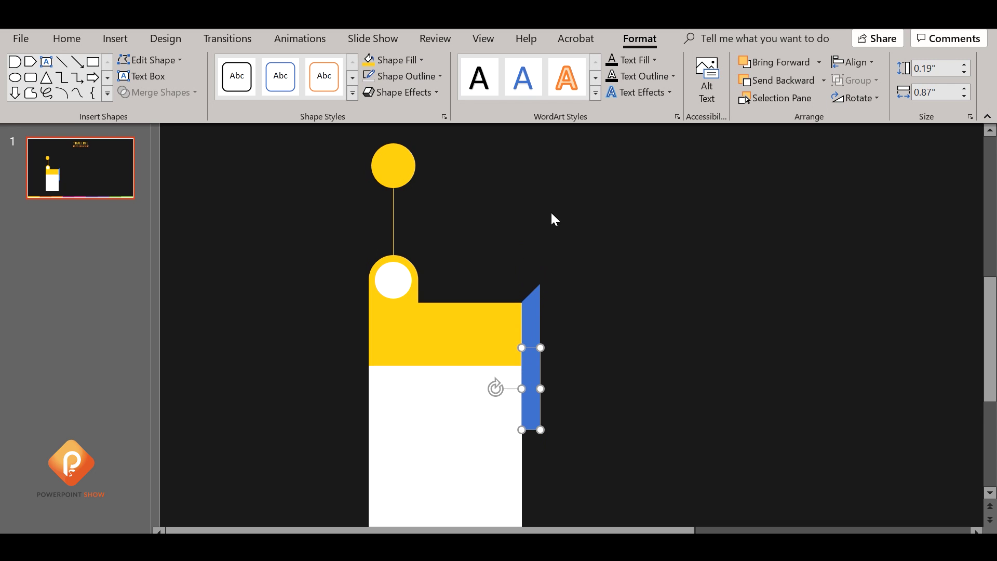
click(537, 294)
ctrl+scroll(550, 301, down, 3)
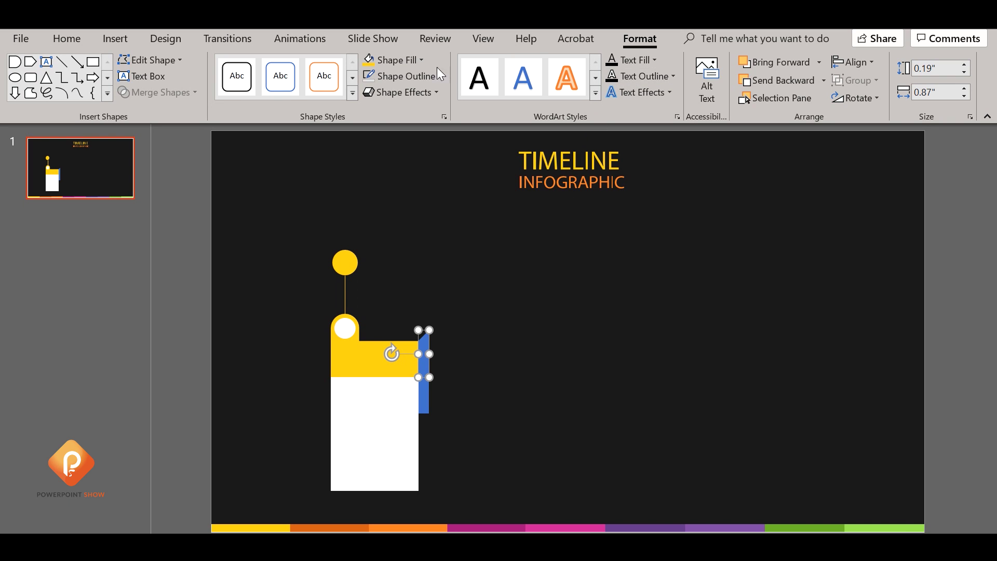
click(421, 60)
click(400, 259)
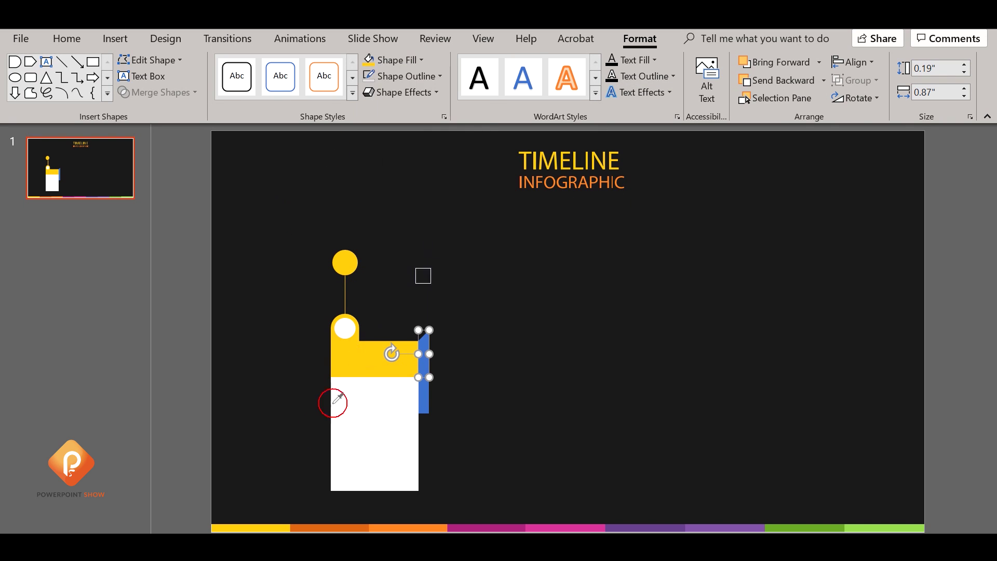
click(318, 528)
- Fill the lower sliver light grey and slot it just under the orange piece
click(426, 394)
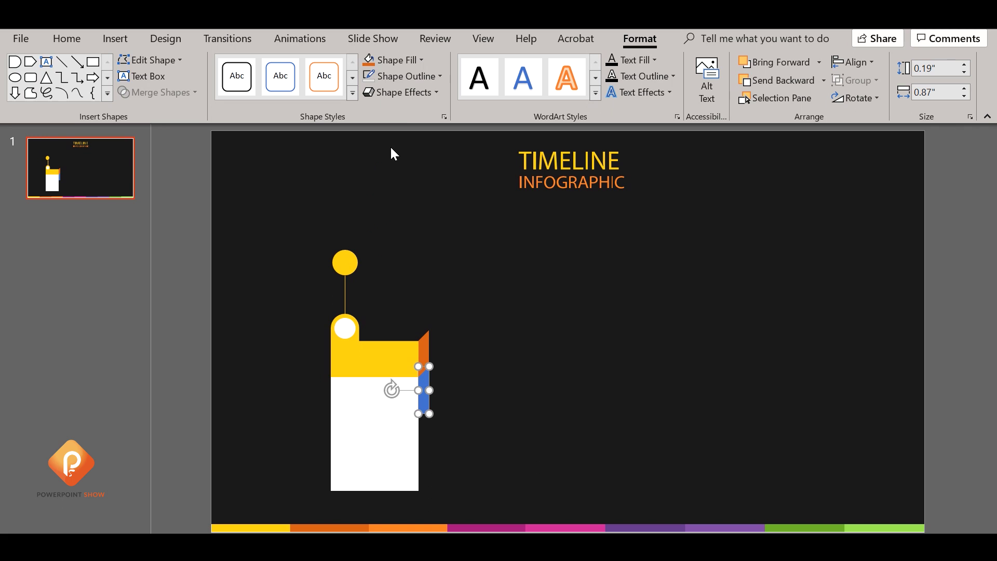
click(421, 59)
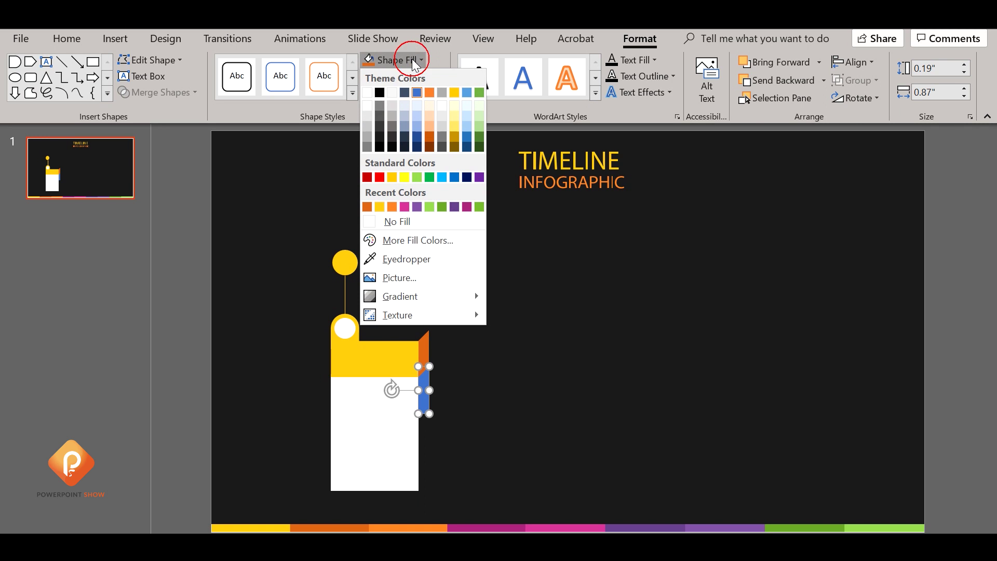
click(368, 115)
ctrl+scroll(455, 367, up, 5)
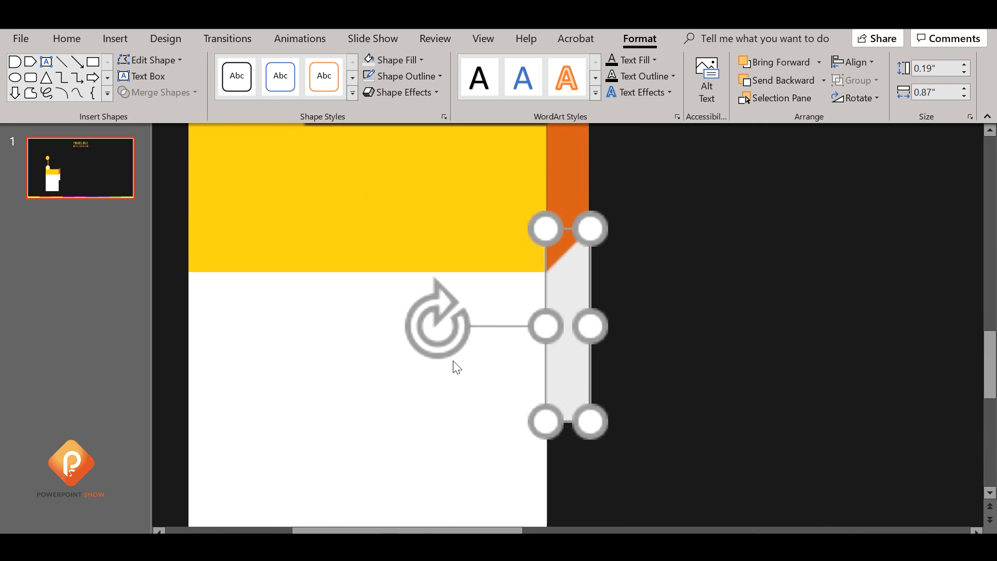
drag(568, 300, 570, 292)
- Copy the orange piece aside, then Subtract the grey strip from the orange side face
ctrl+scroll(572, 295, down, 3)
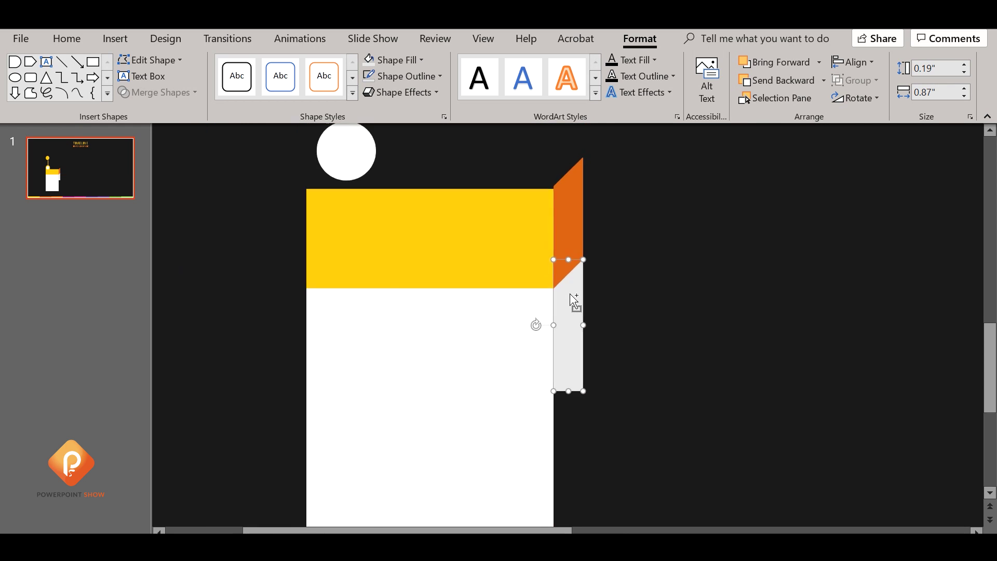
click(571, 244)
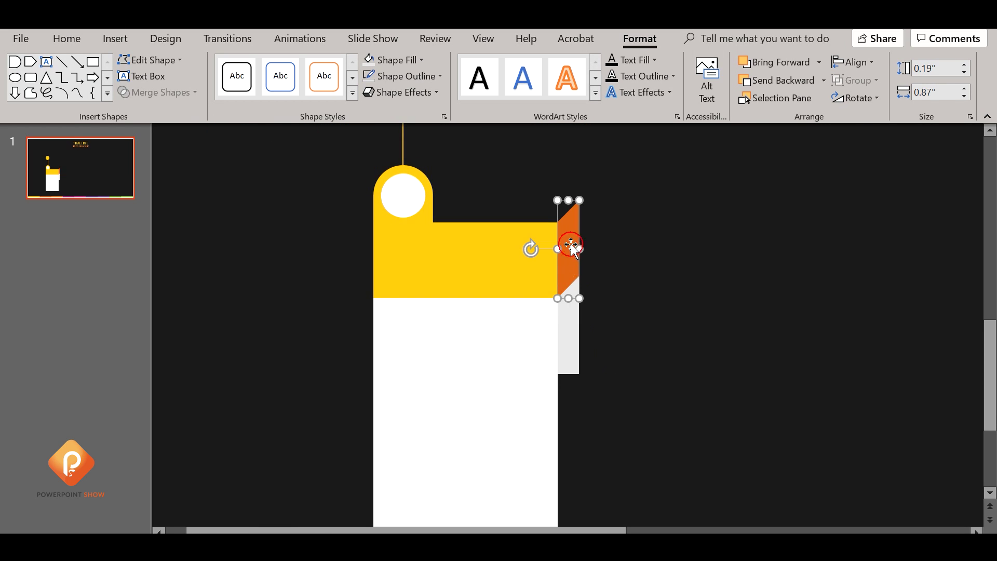
drag(567, 242, 709, 248)
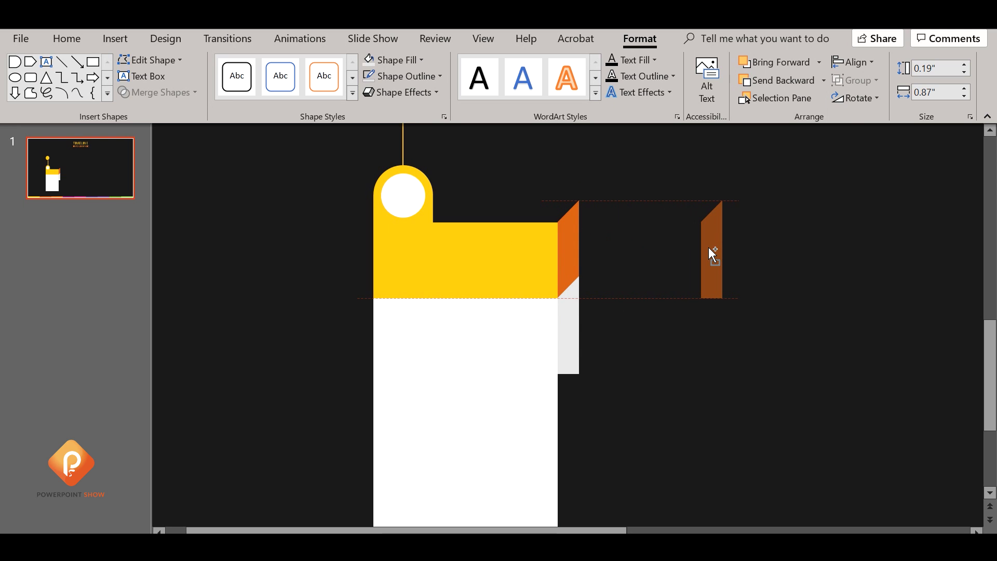
click(317, 251)
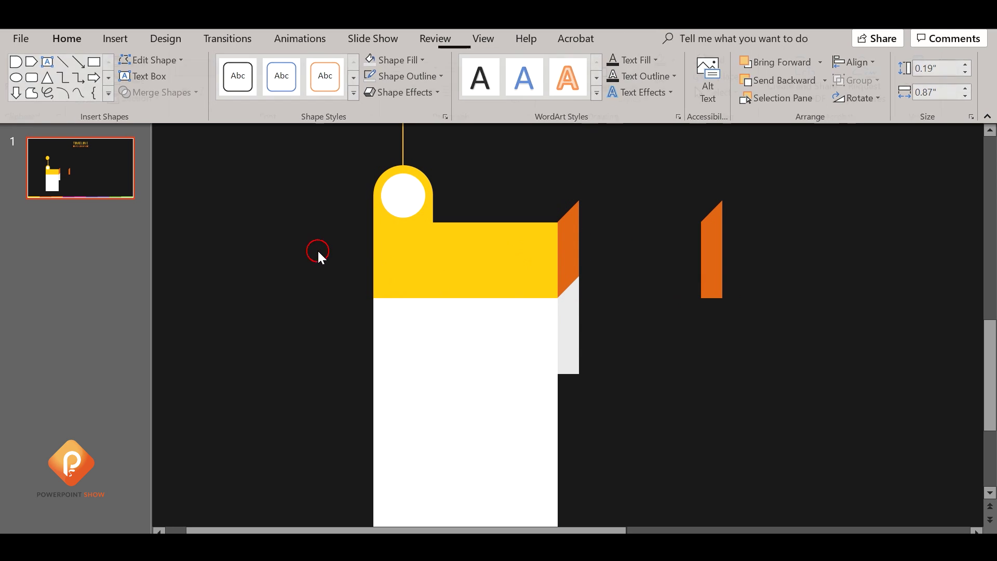
click(571, 250)
shift+click(577, 335)
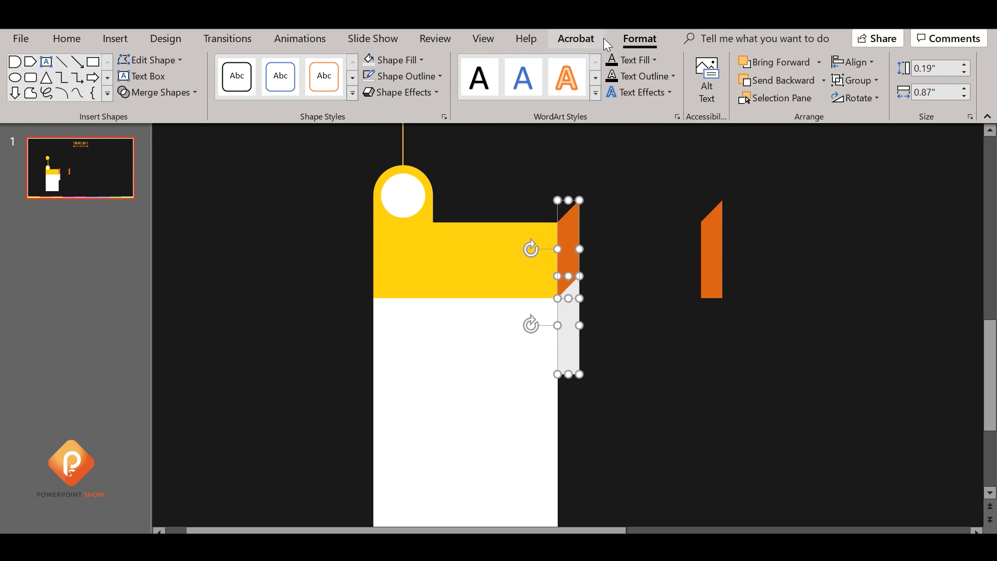
click(186, 94)
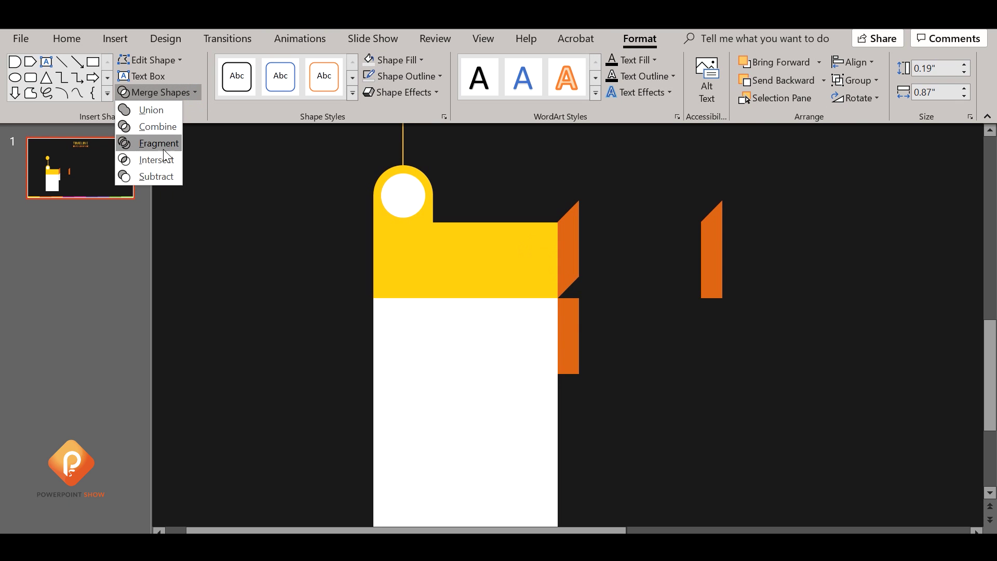
click(165, 178)
- Place the spare orange strip beside the white body
click(709, 249)
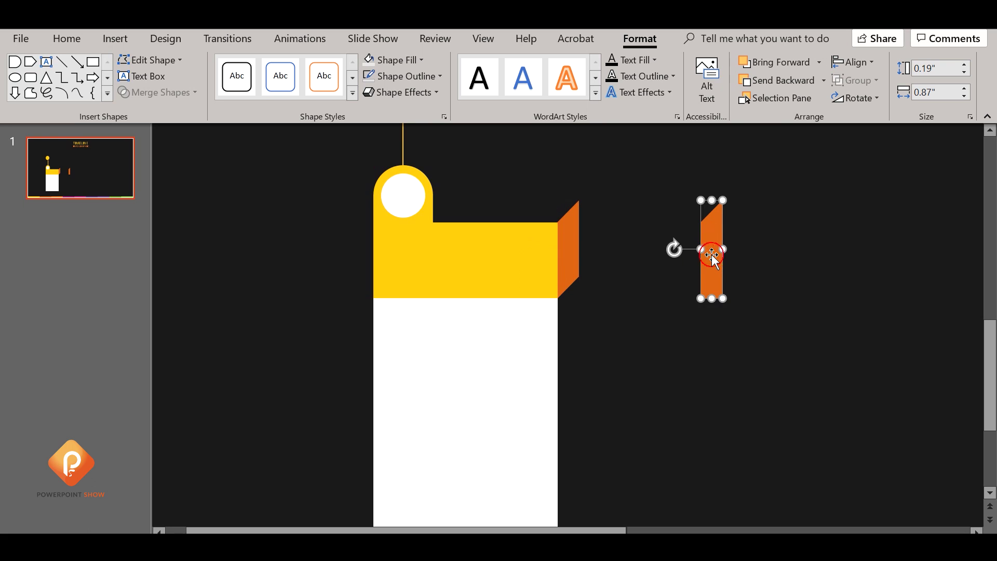
mouse_move(712, 226)
mouse_down()
mouse_move(585, 310)
mouse_move(578, 304)
mouse_up()
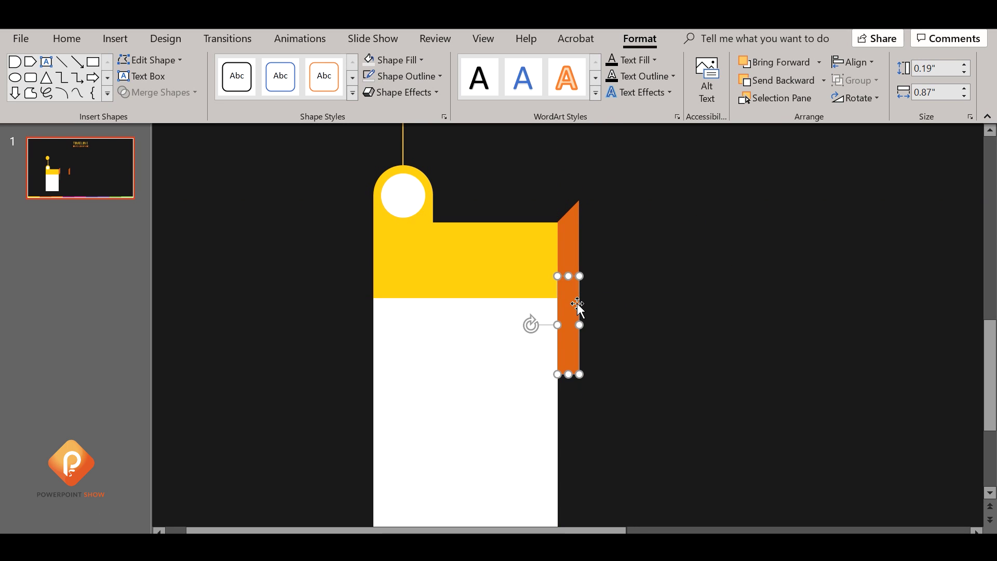
scroll(578, 304, down, 2)
scroll(577, 306, down, 1)
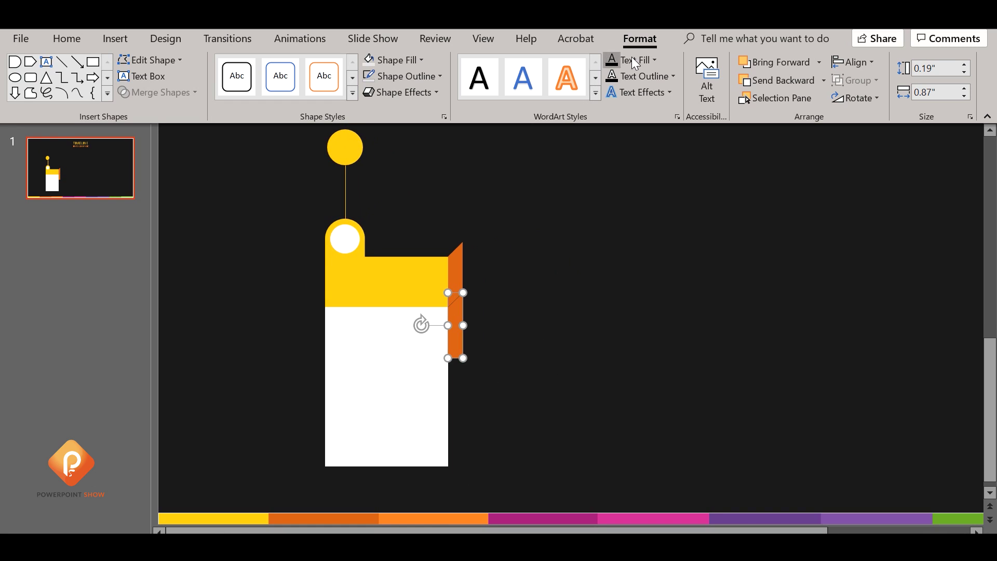
- Fill the strip beside the white body light grey
click(422, 60)
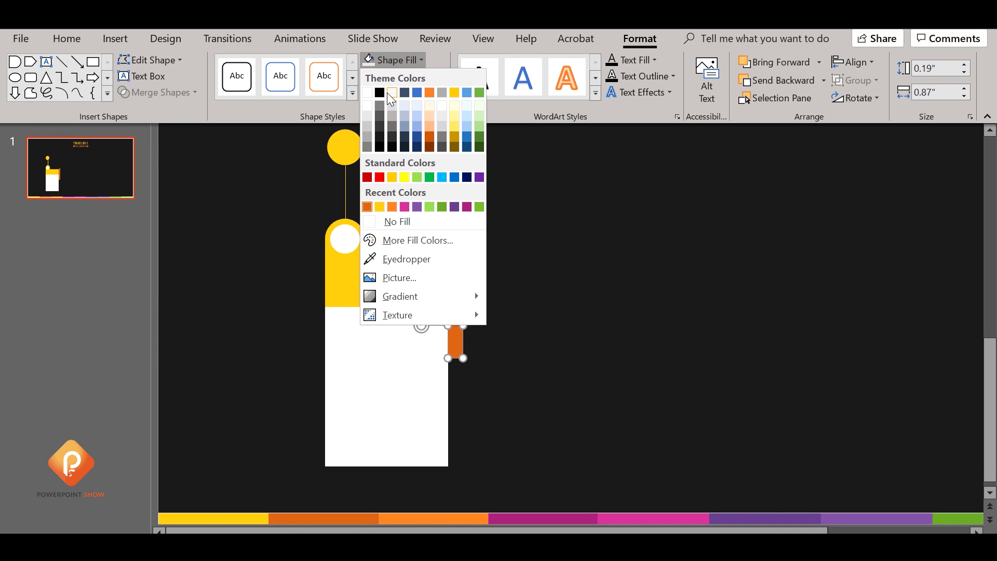
click(366, 119)
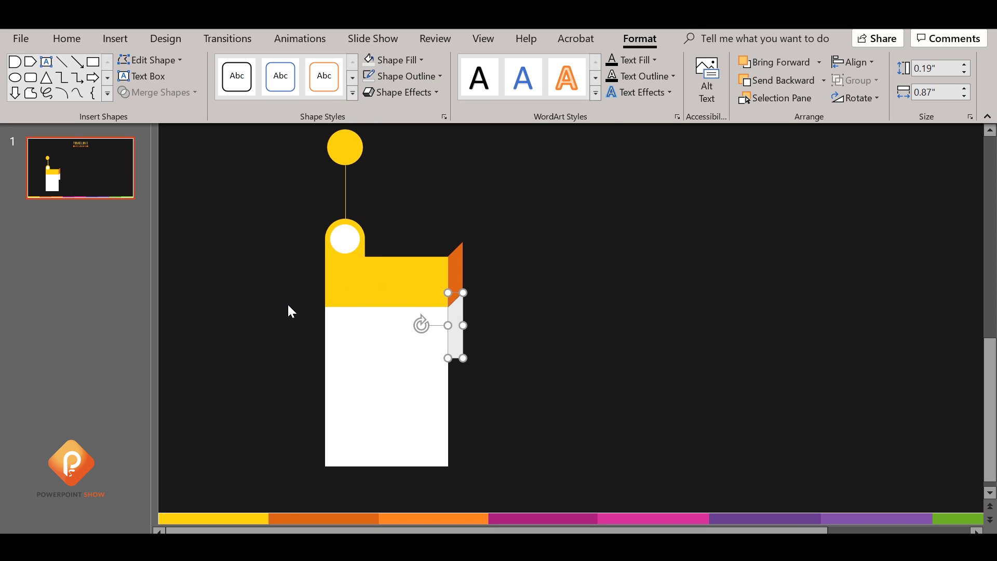
click(511, 342)
- Copy the grey strip, flip it vertically and horizontally, and move it to the body's lower right edge
click(455, 325)
ctrl+drag(457, 332, 540, 340)
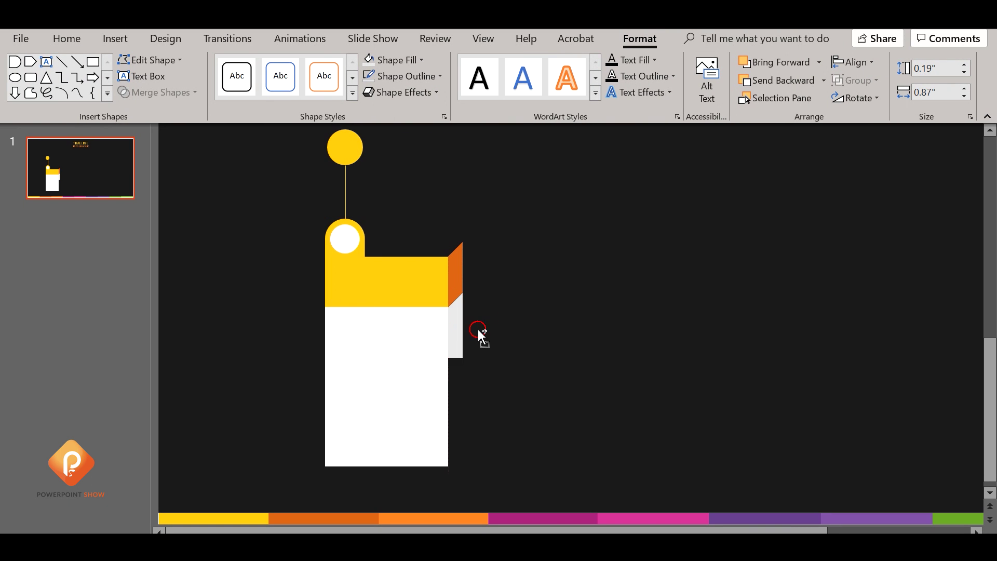
click(67, 39)
click(603, 78)
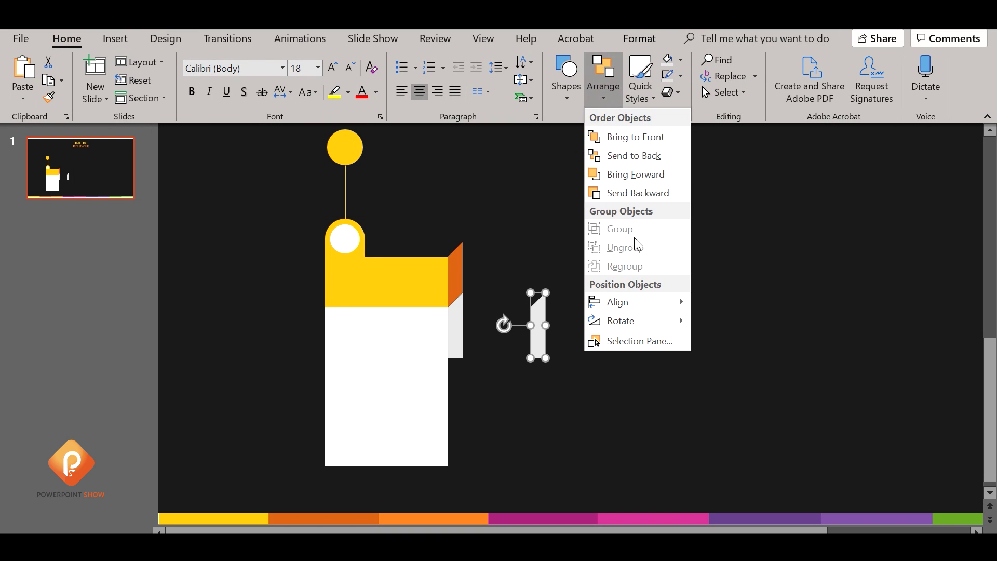
mouse_move(621, 320)
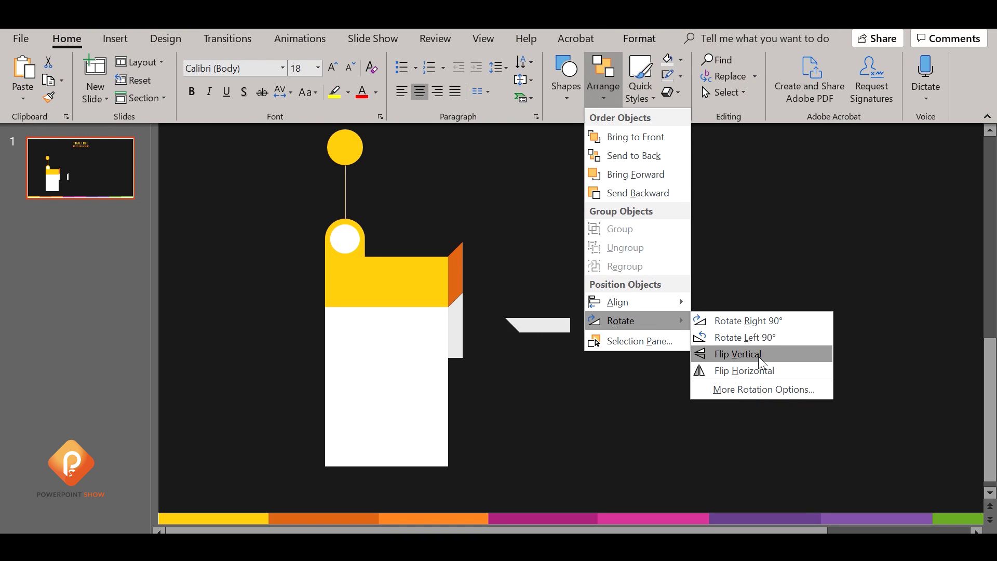
click(758, 356)
click(603, 78)
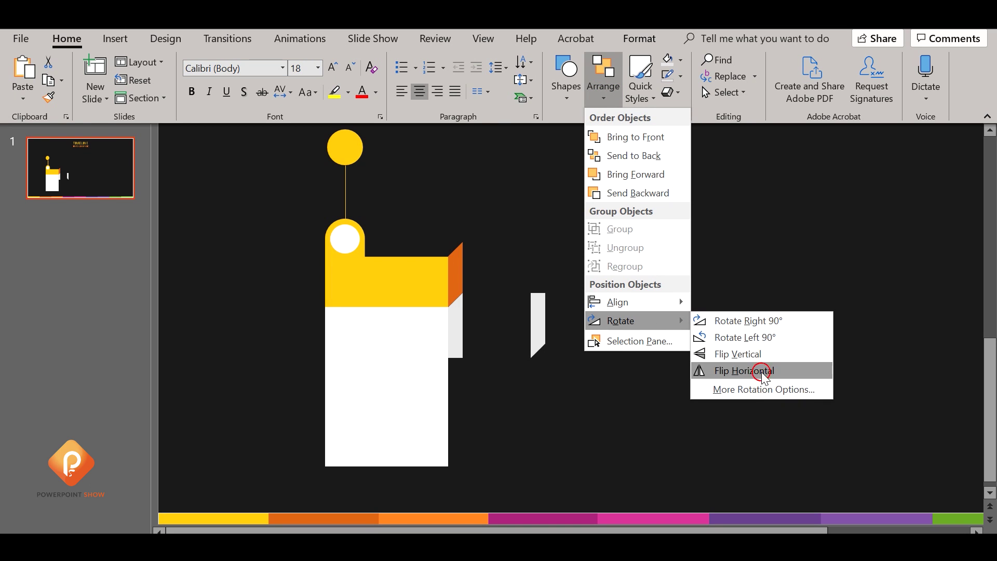
click(761, 372)
drag(526, 371, 457, 418)
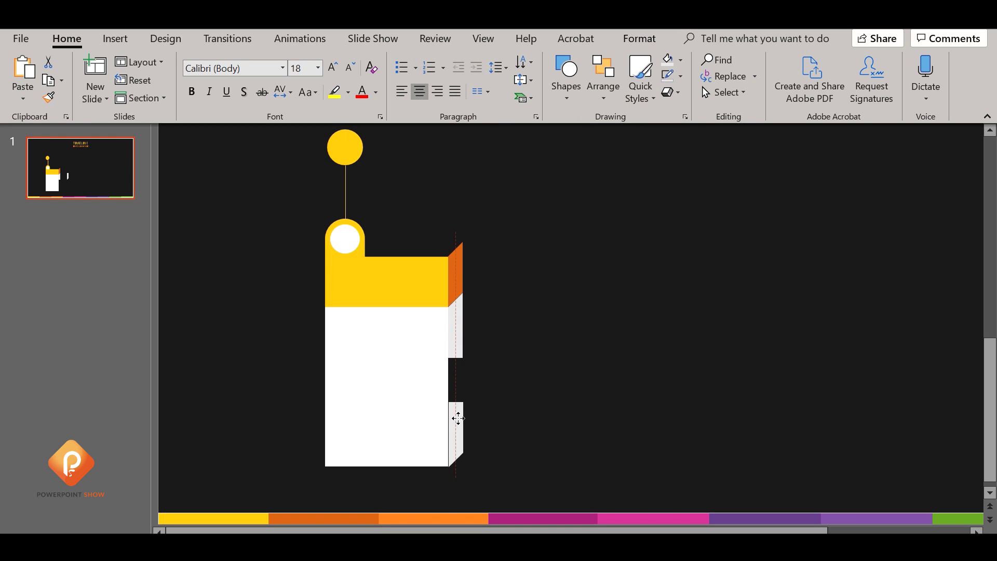
click(504, 408)
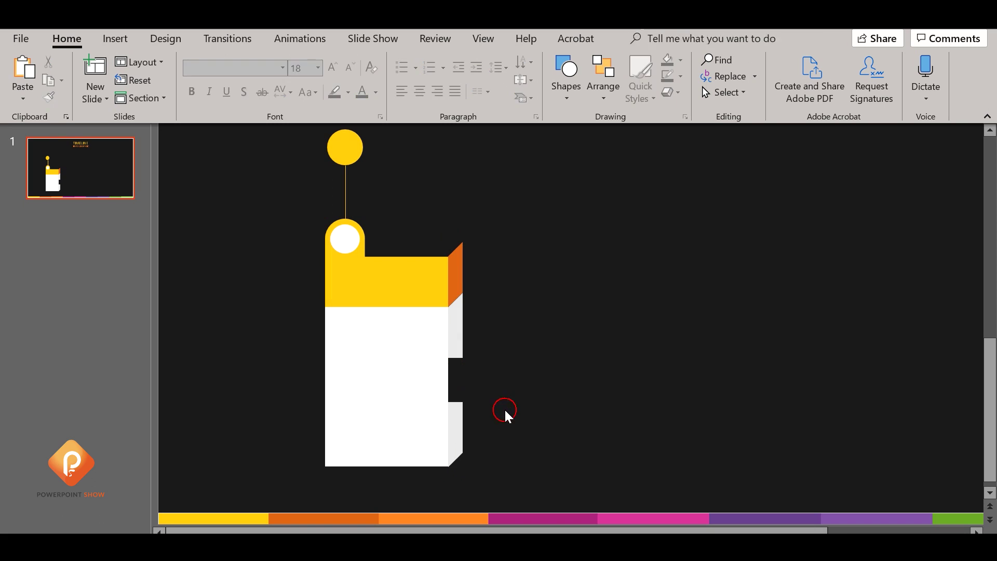
click(458, 434)
- Move the lower grey piece and thin side piece flush against the body's right edge
drag(458, 434, 461, 384)
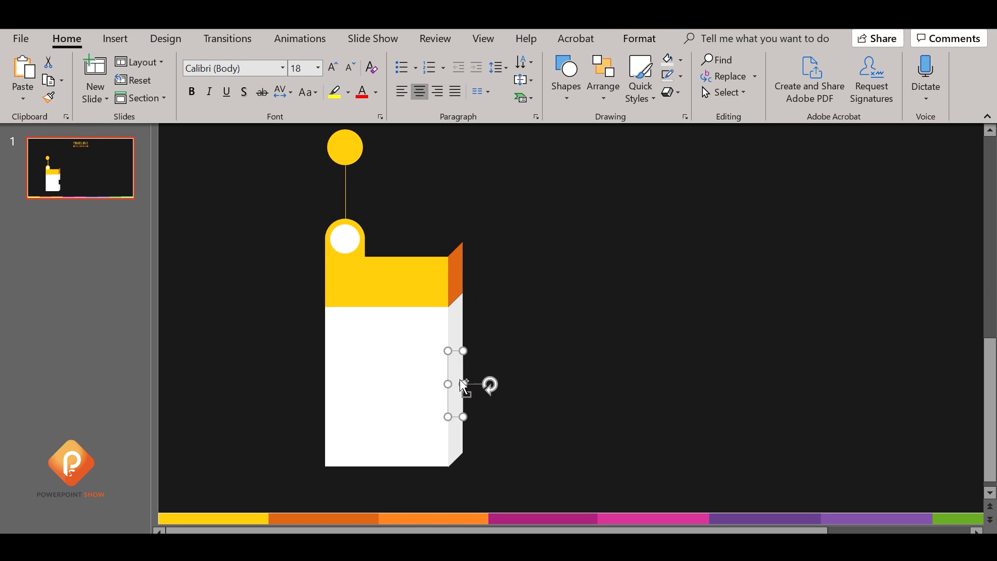
click(507, 396)
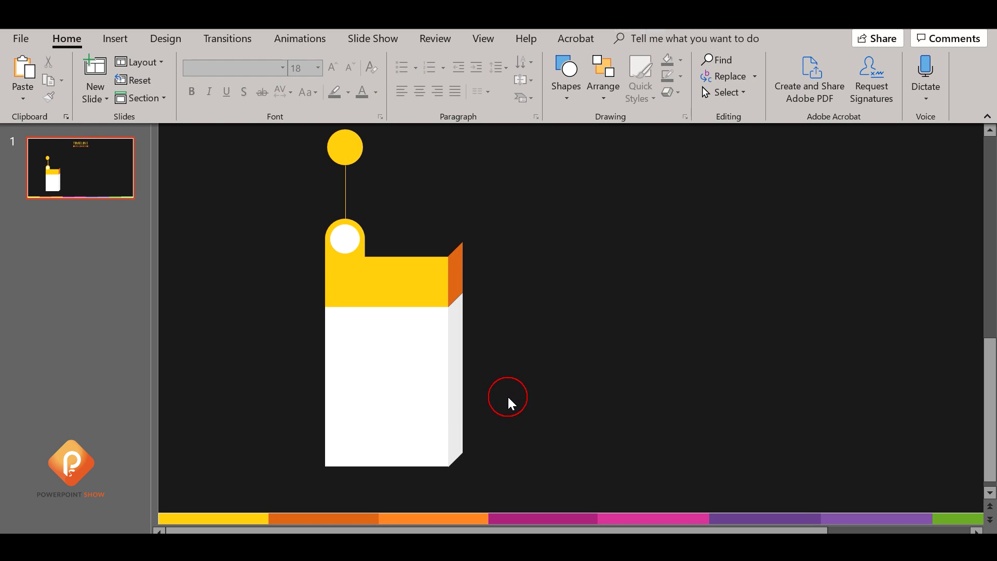
click(457, 405)
scroll(459, 408, up, 2)
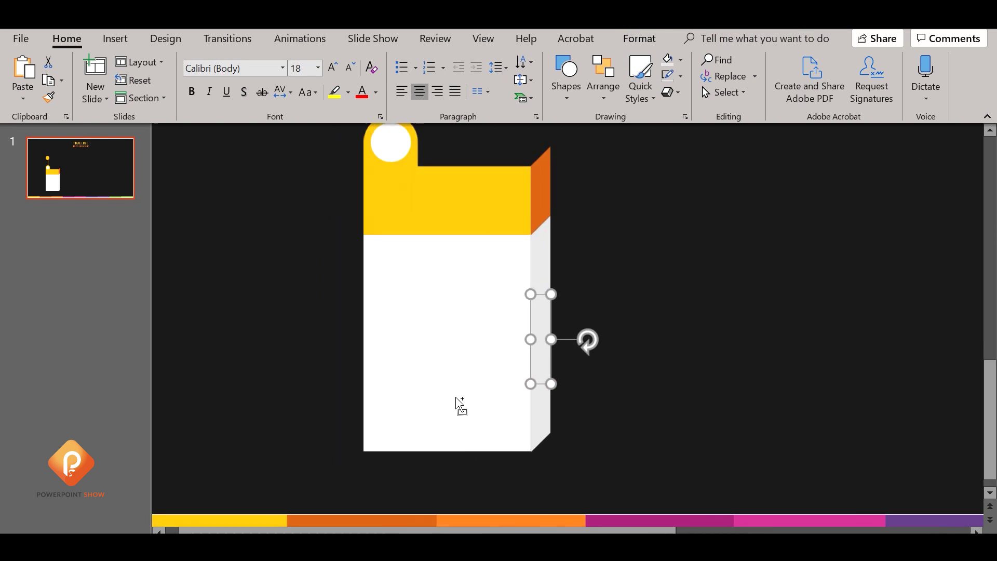
scroll(672, 394, up, 5)
click(682, 396)
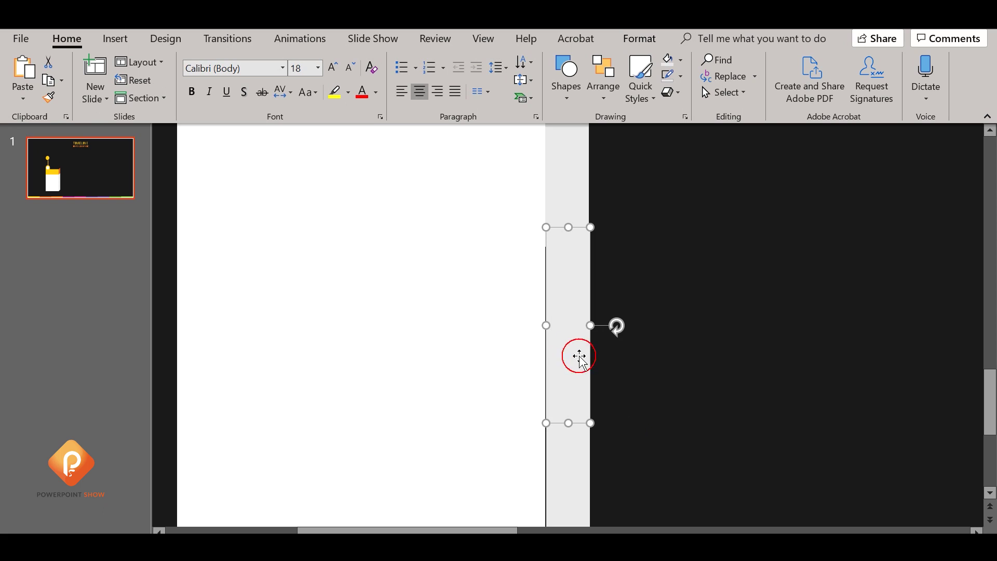
drag(578, 358, 595, 352)
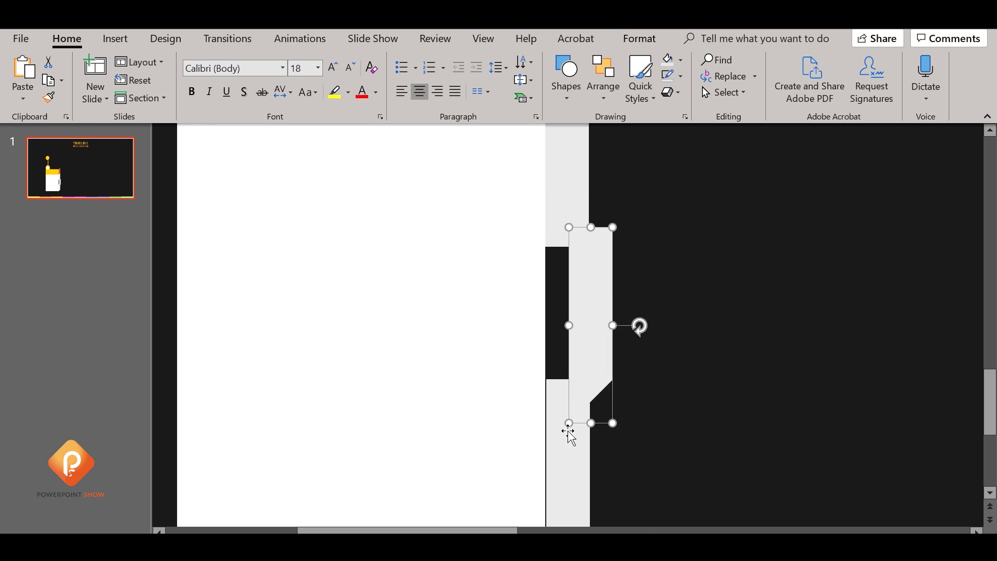
drag(570, 423, 567, 432)
- Shift the middle grey piece left so the pieces form one gap-free strip
click(644, 382)
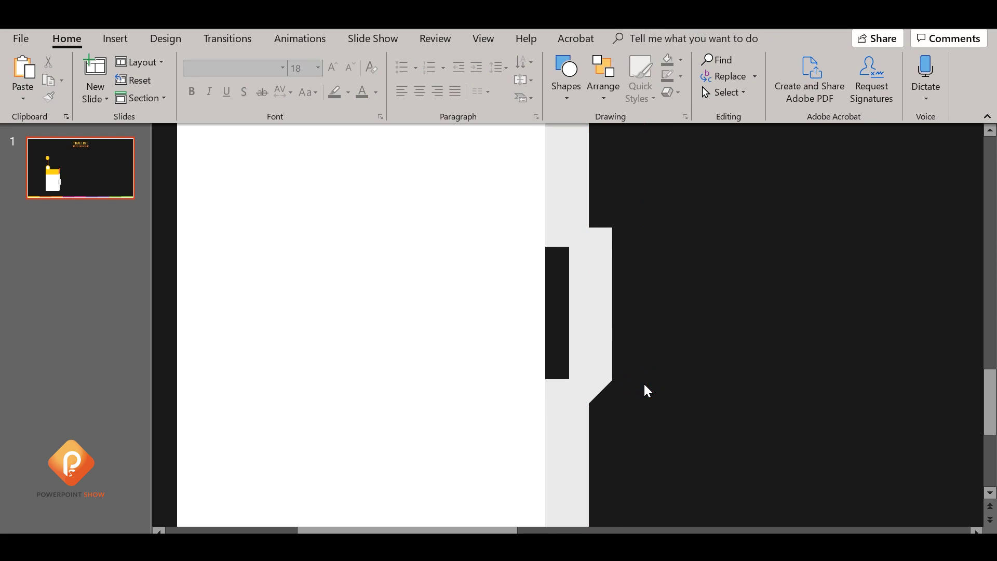
mouse_move(605, 309)
mouse_down()
mouse_move(580, 284)
mouse_move(572, 303)
mouse_up()
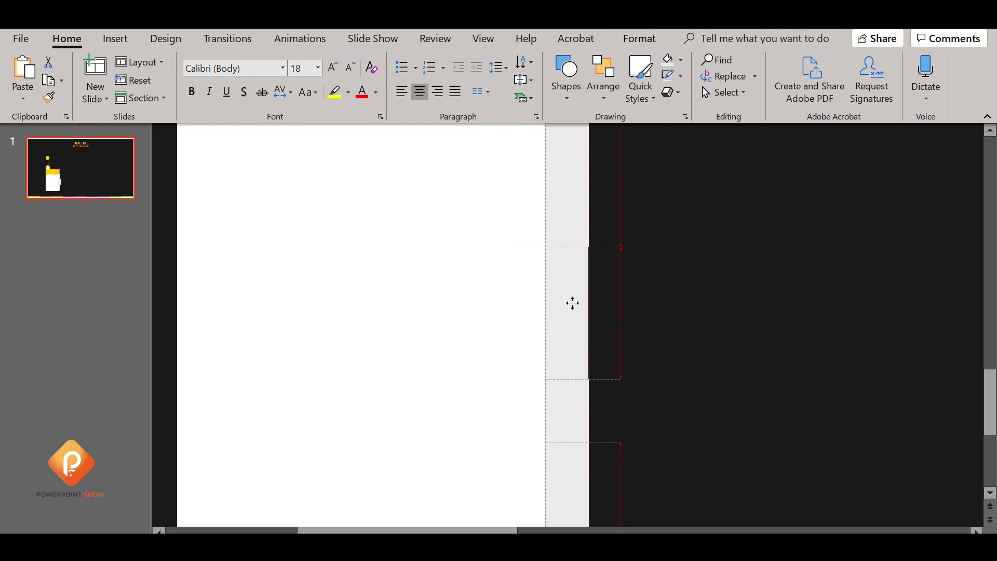
click(633, 369)
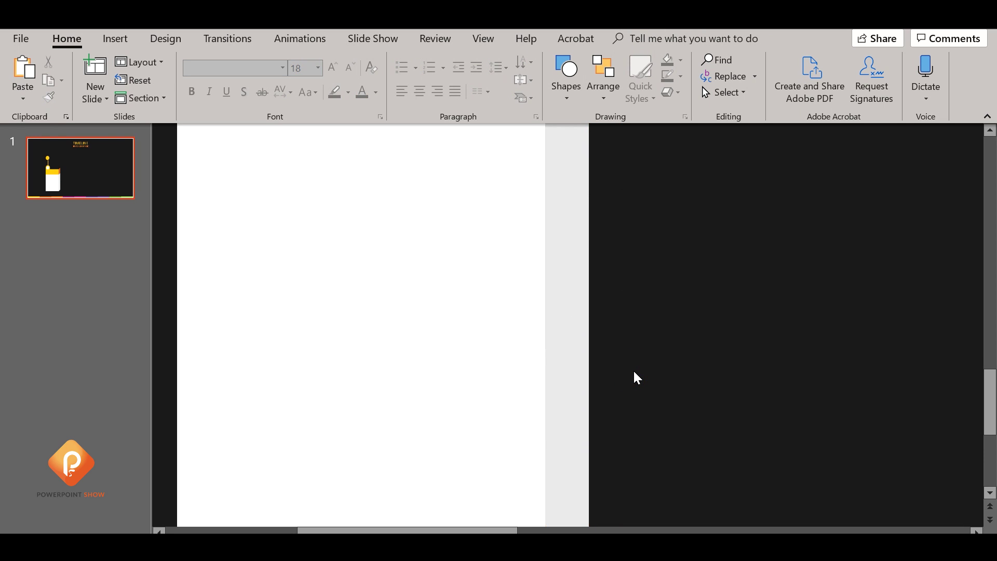
scroll(634, 369, down, 3)
scroll(634, 369, down, 2)
scroll(634, 369, down, 1)
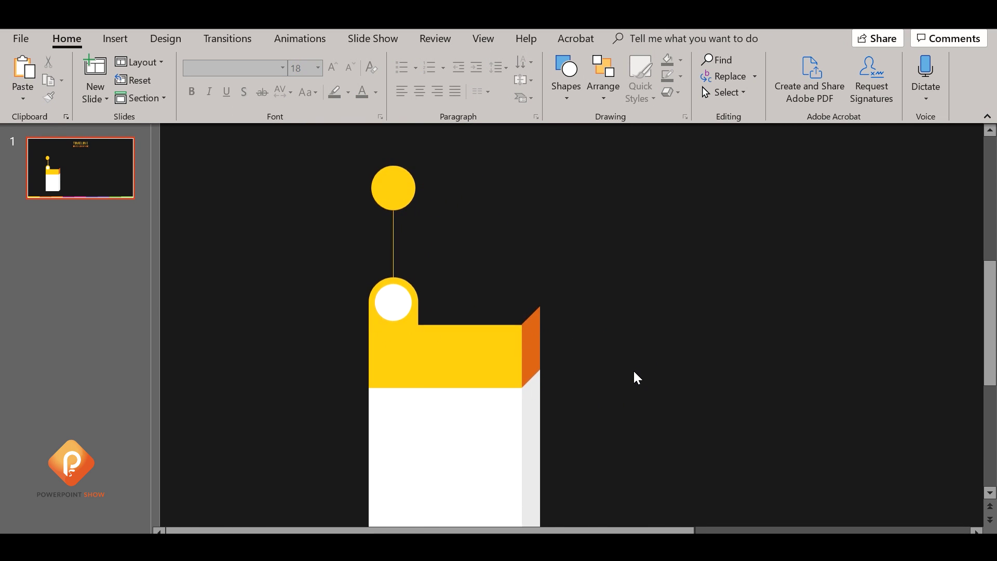
- Select the grey side pieces and Union them into one side face
scroll(633, 369, down, 1)
scroll(533, 419, down, 1)
scroll(522, 419, down, 1)
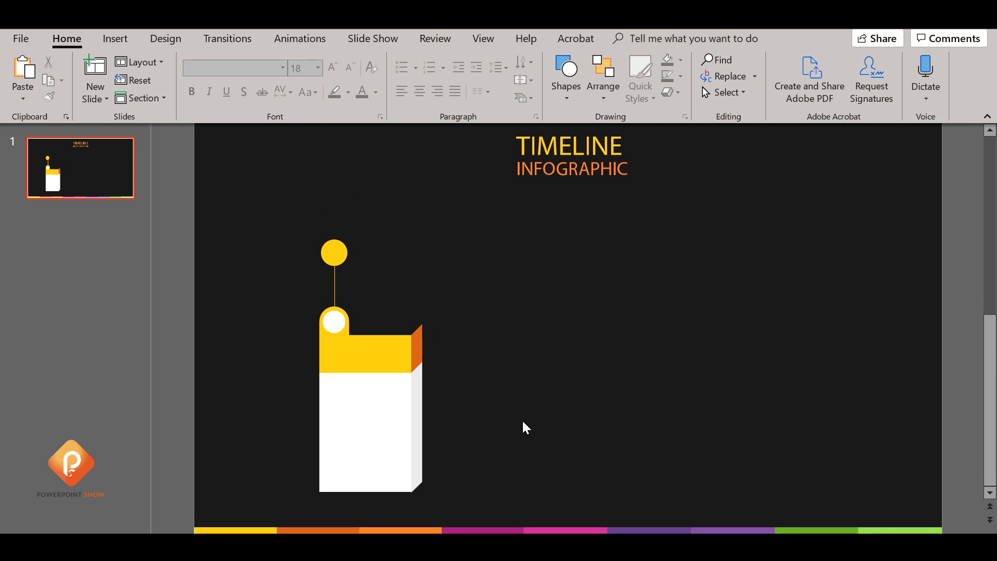
scroll(522, 419, up, 2)
scroll(523, 423, down, 1)
click(419, 402)
scroll(420, 404, up, 3)
scroll(444, 410, down, 1)
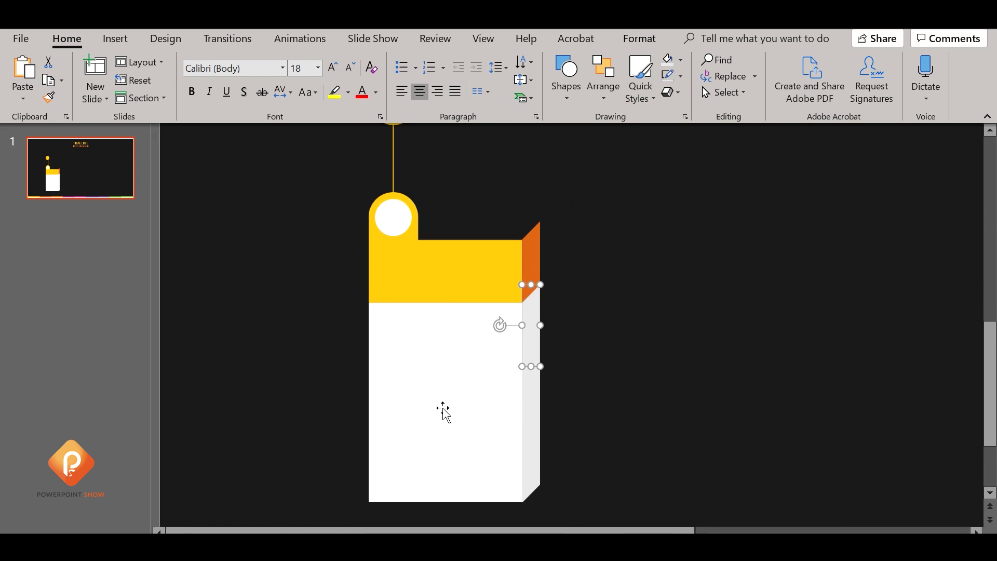
click(530, 398)
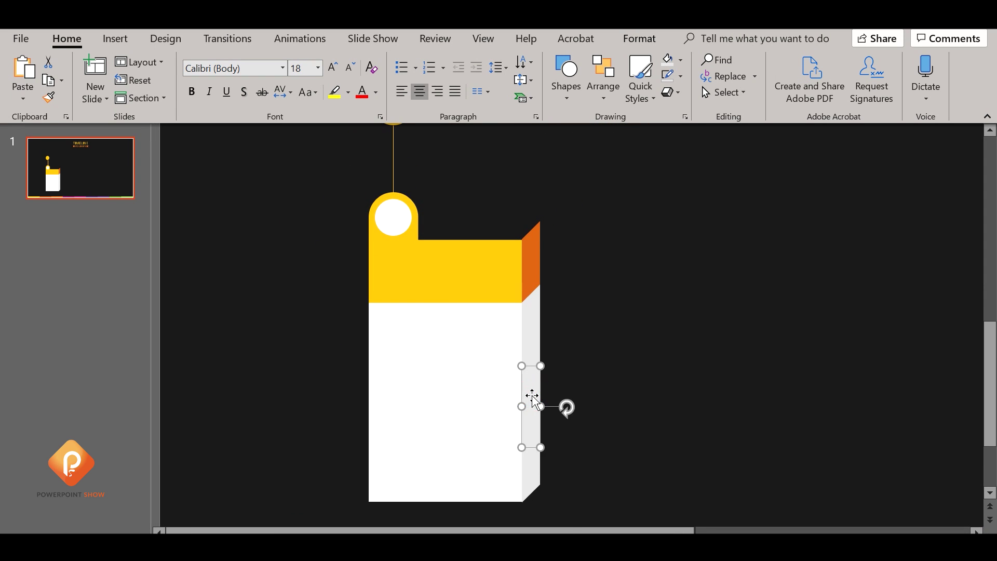
shift+click(533, 332)
shift+click(532, 470)
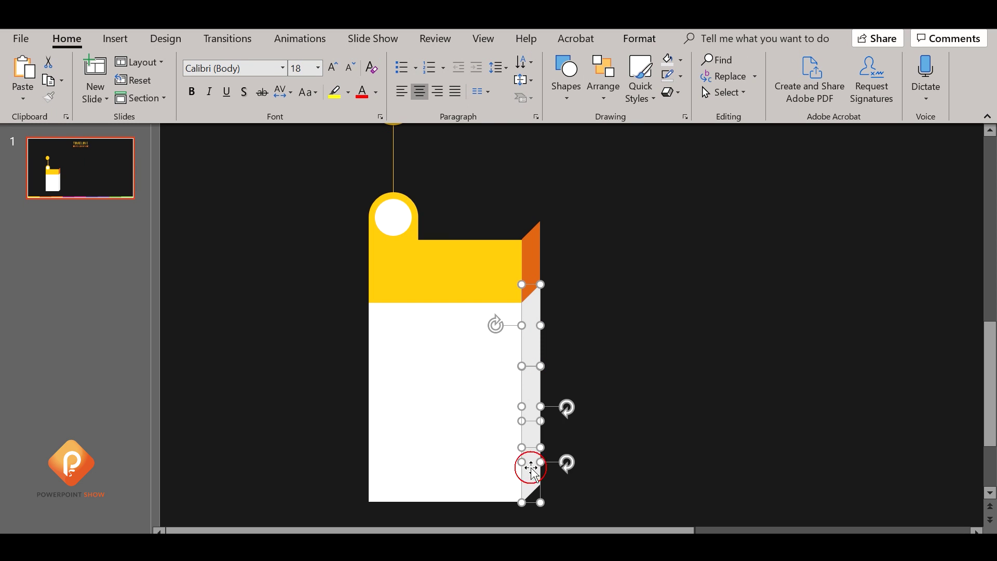
click(640, 38)
click(166, 86)
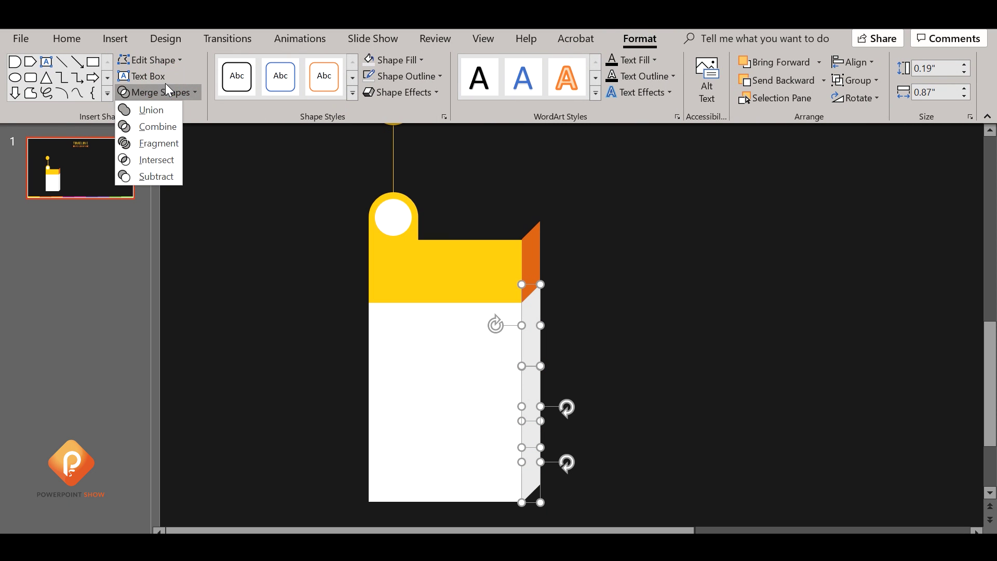
click(154, 110)
- Drag the merged side face away to check it, then undo the move
click(604, 309)
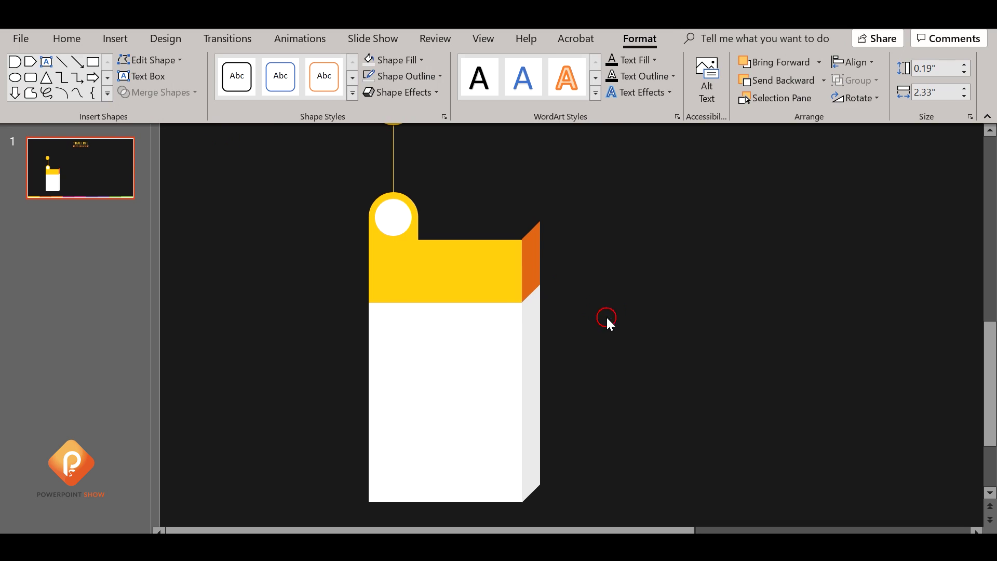
click(535, 343)
drag(534, 349, 720, 354)
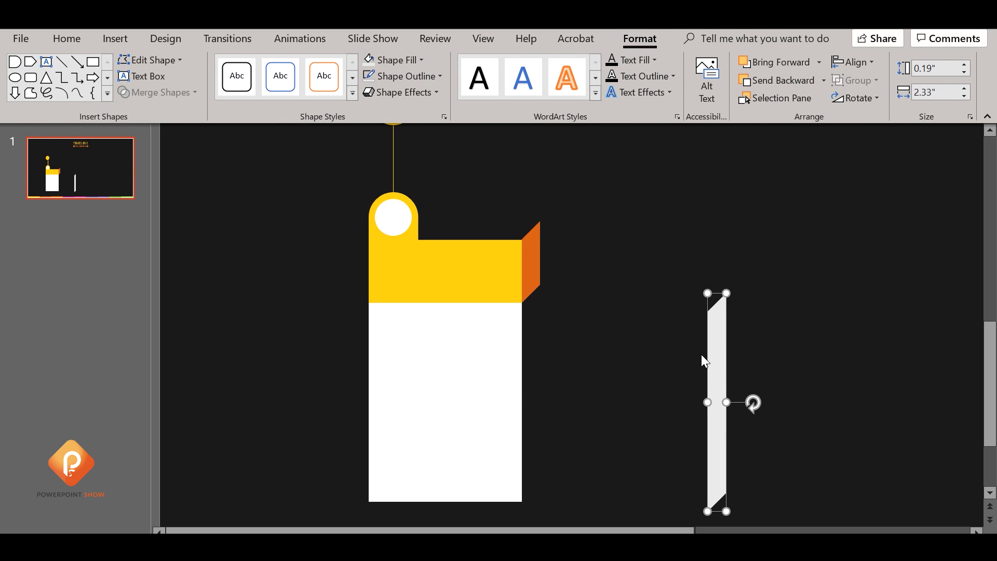
key(ctrl+z)
click(640, 319)
scroll(619, 319, down, 3)
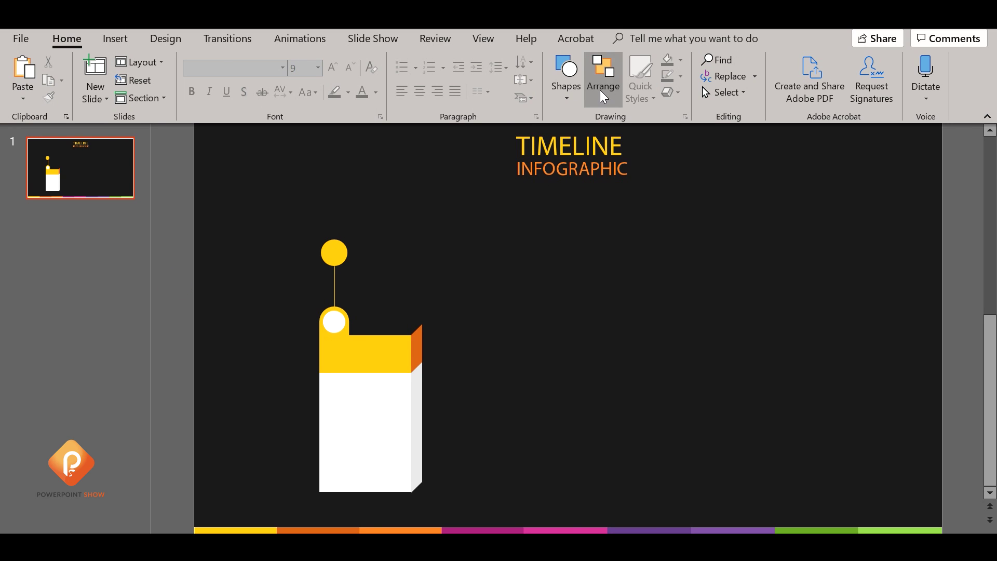
- Add a text box for the 01 label and move it onto the top yellow circle
click(117, 39)
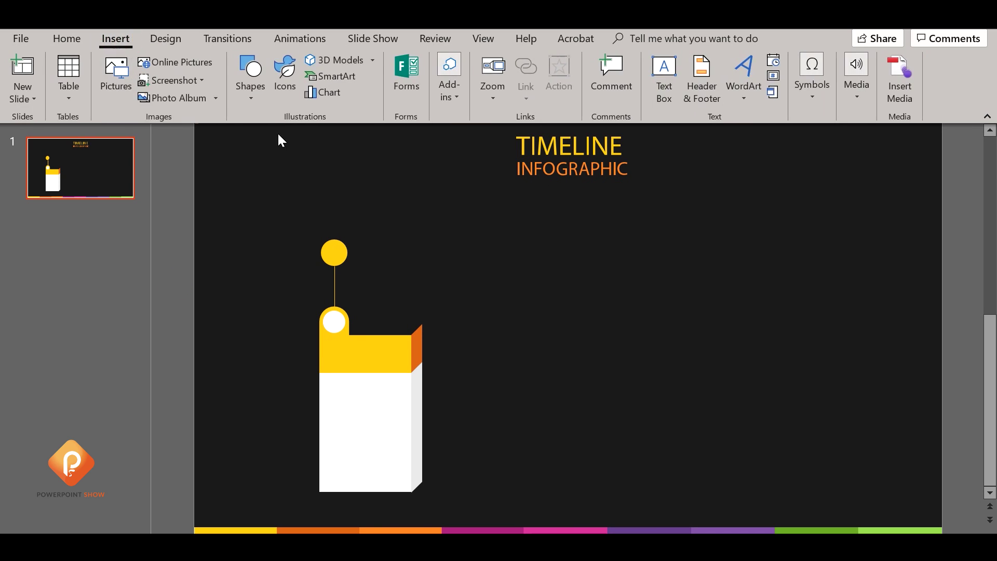
click(665, 78)
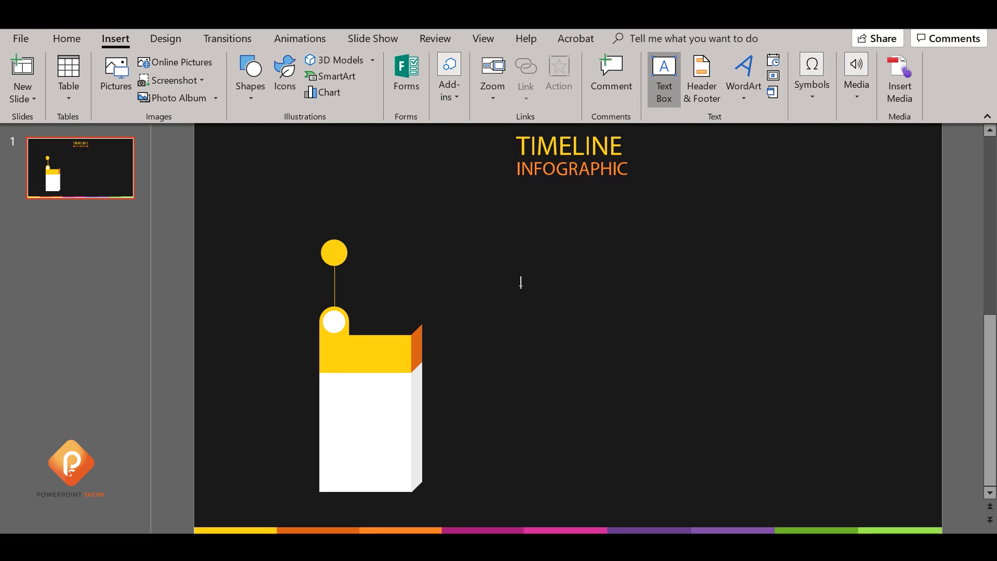
drag(518, 286, 548, 311)
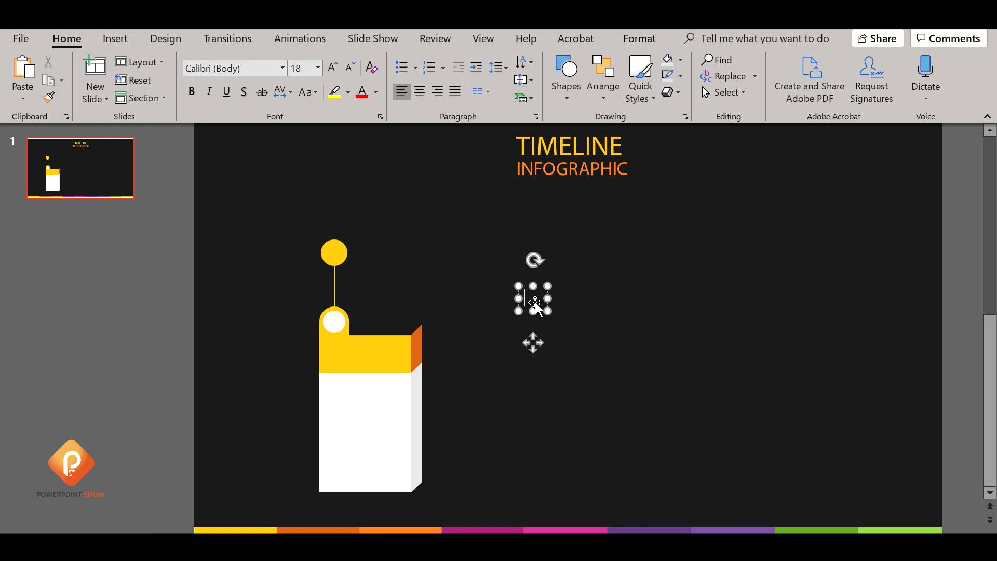
text(01)
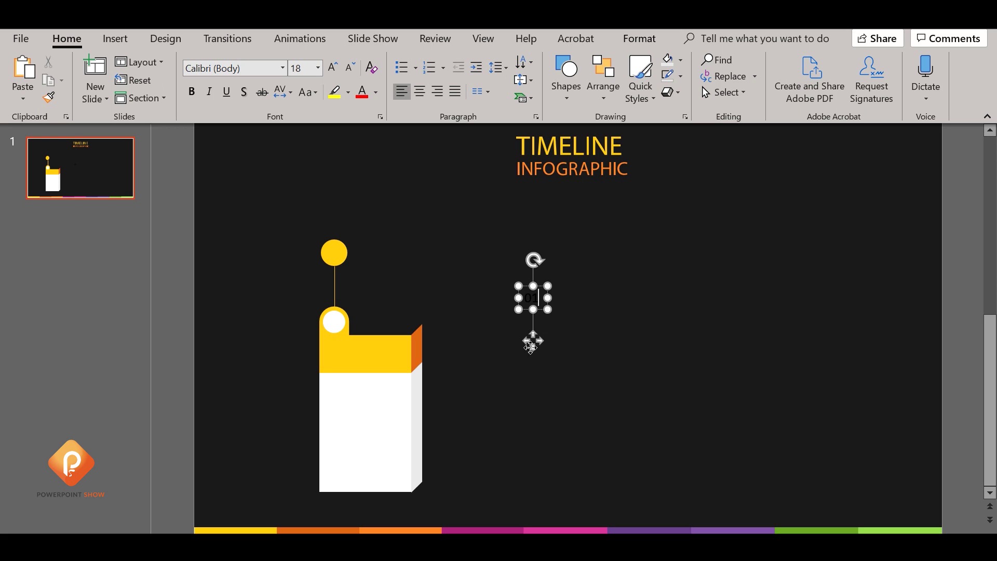
drag(533, 340, 336, 295)
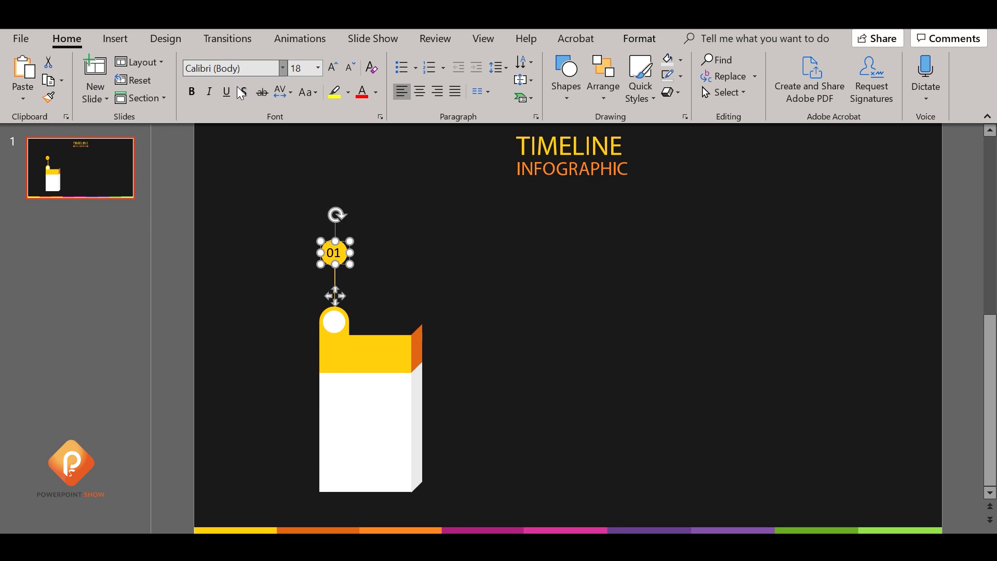
- Make the 01 label bold Roboto at 14 pt and nudge it to the circle's centre
click(245, 70)
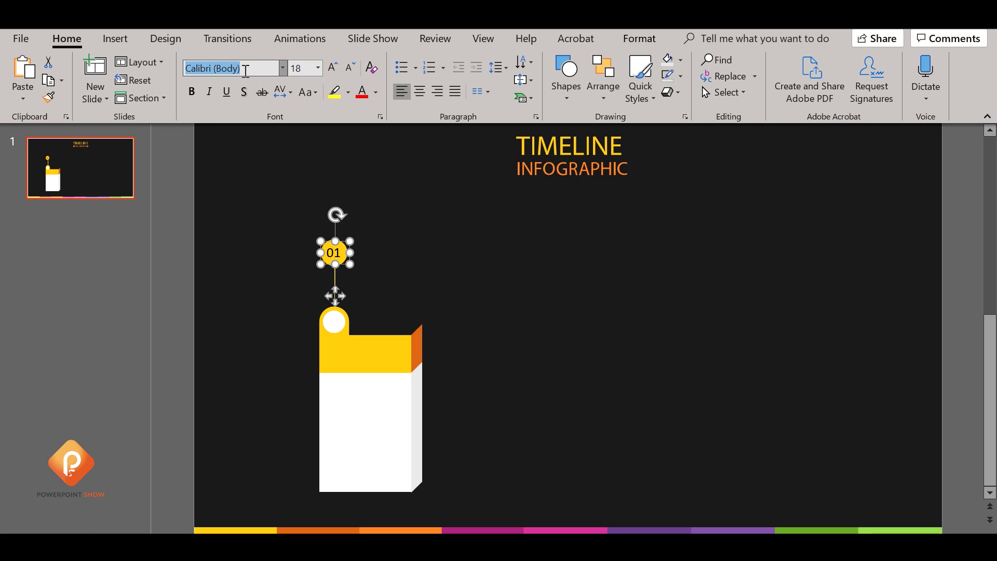
text(Roboto)
key(Return)
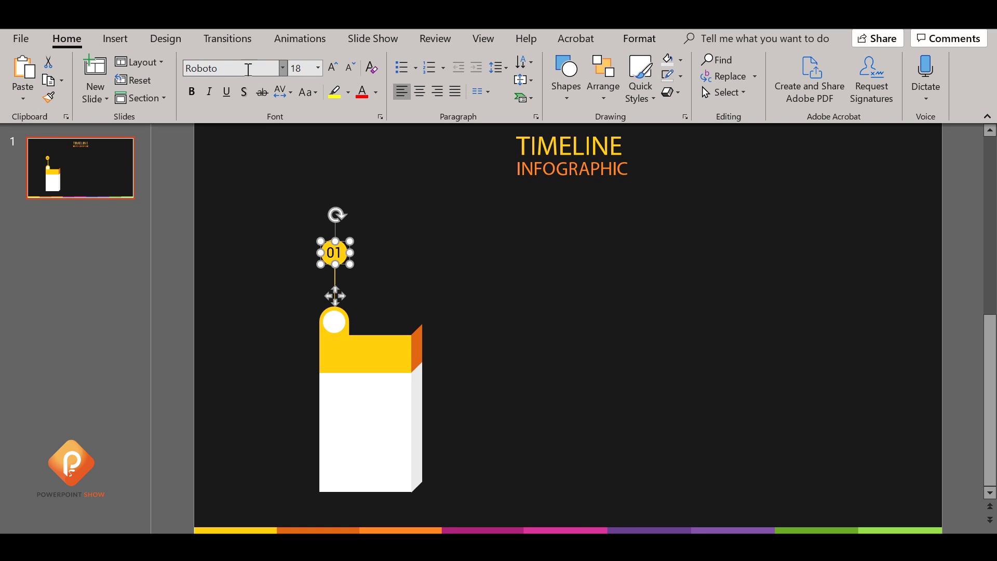
click(193, 91)
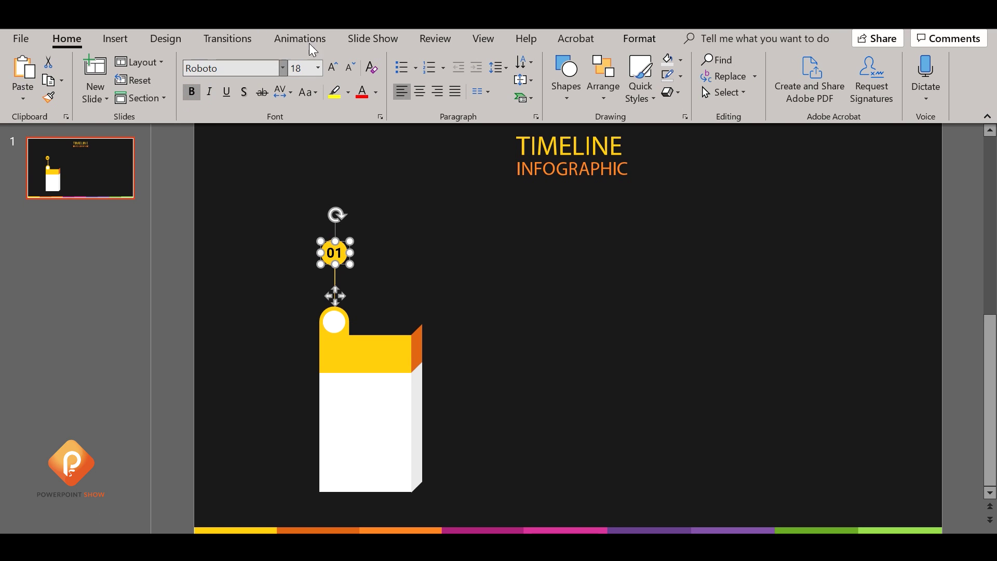
click(349, 67)
click(349, 68)
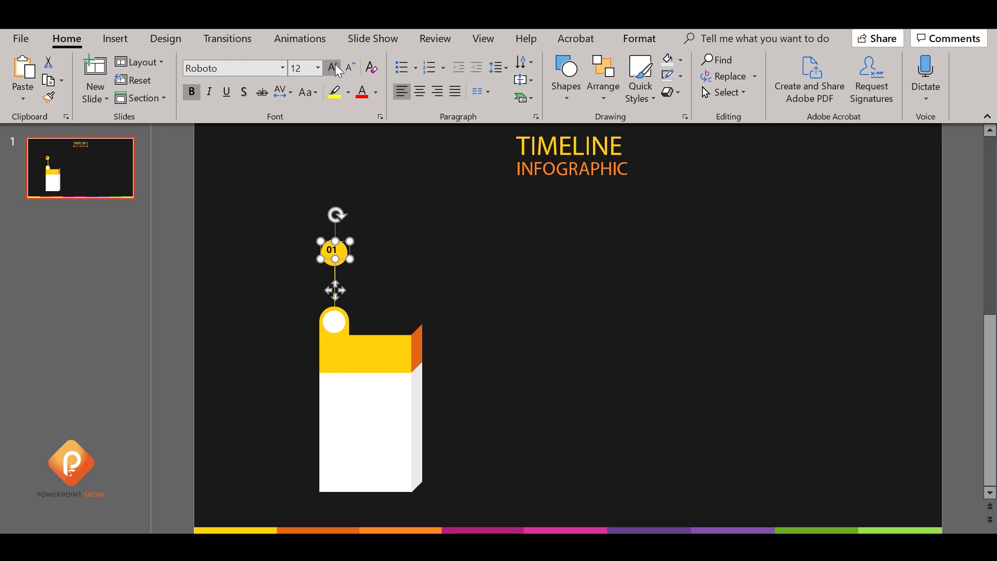
drag(334, 289, 345, 289)
key(ctrl+Left)
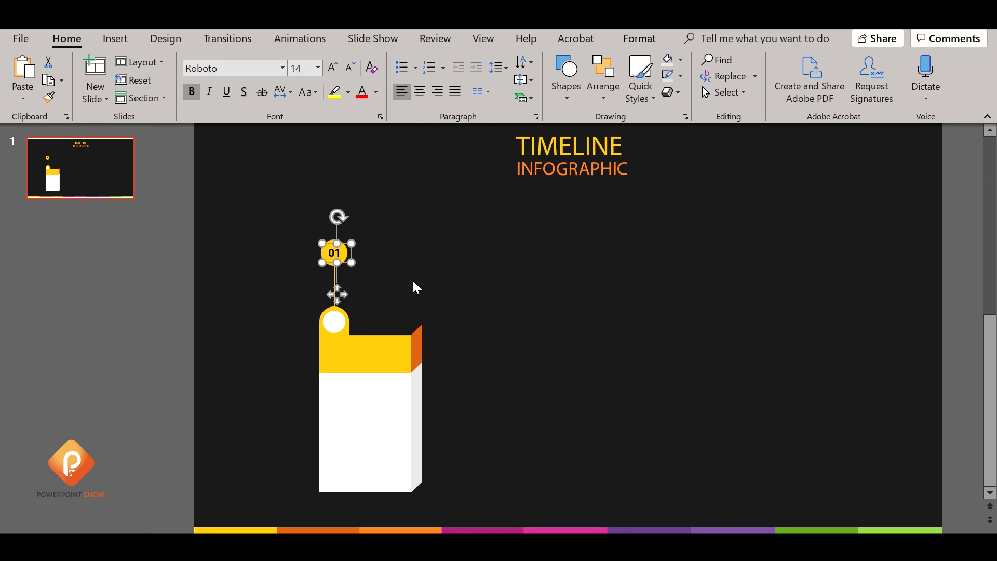
key(ctrl+Down)
key(ctrl+Left)
- Group the 01 circle with its label
click(415, 287)
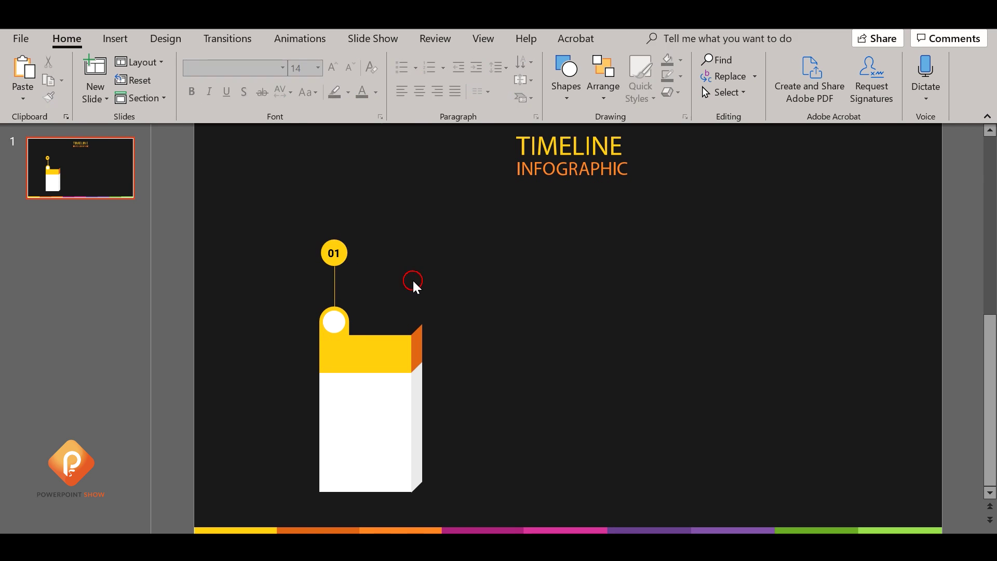
drag(287, 228, 373, 275)
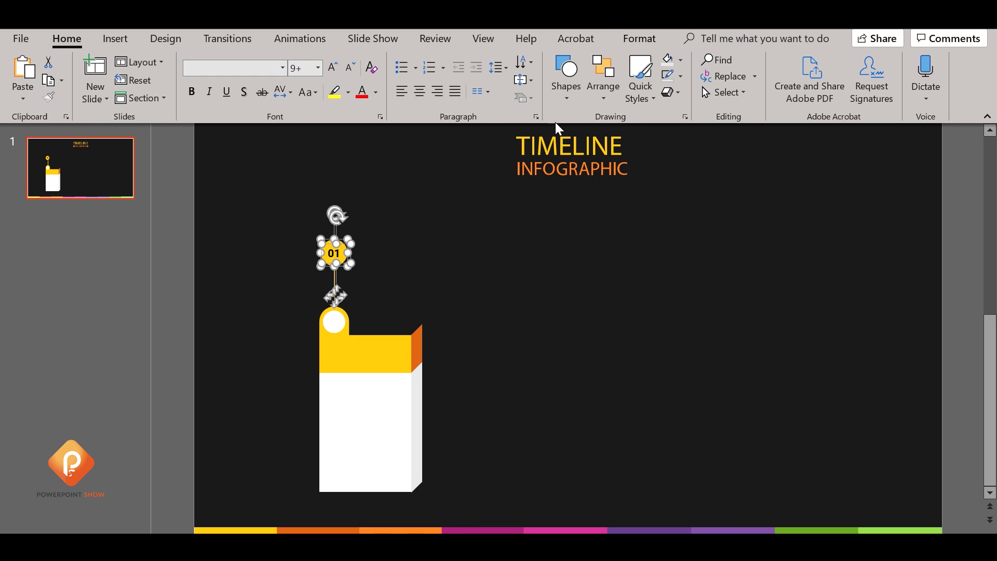
click(604, 97)
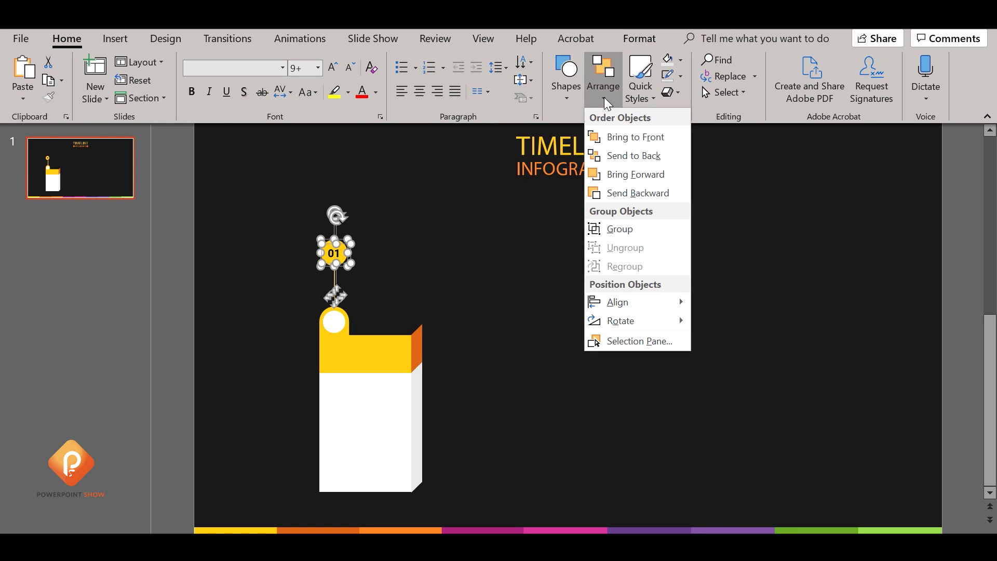
click(619, 229)
- Group the card's yellow, orange and white pieces and send the group to the back
click(405, 351)
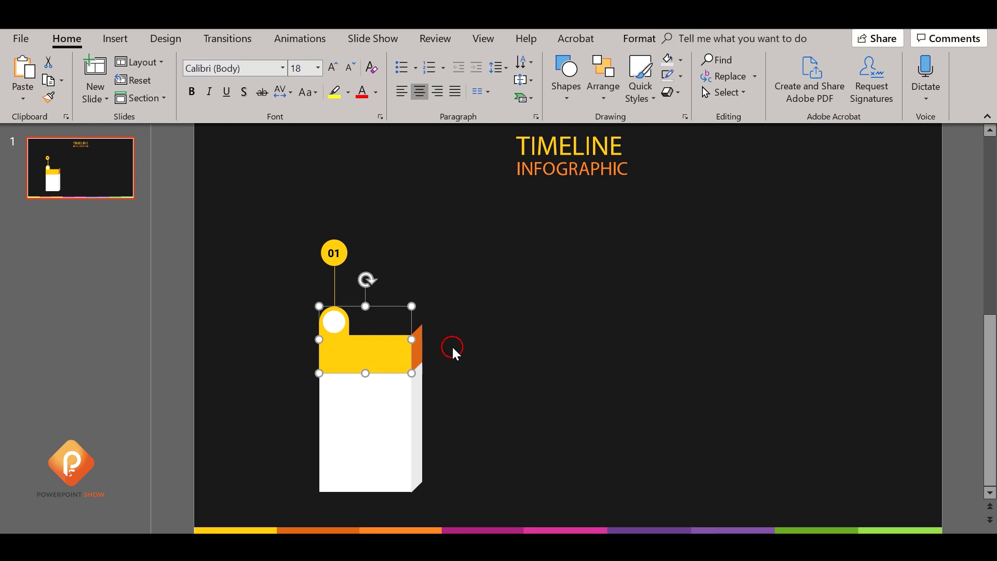
shift+click(417, 383)
shift+click(365, 422)
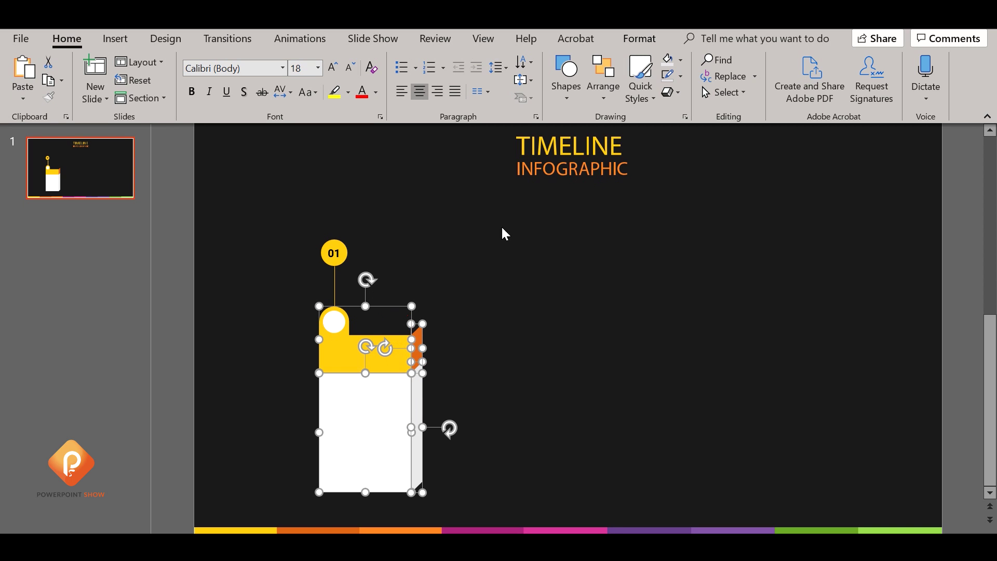
click(604, 93)
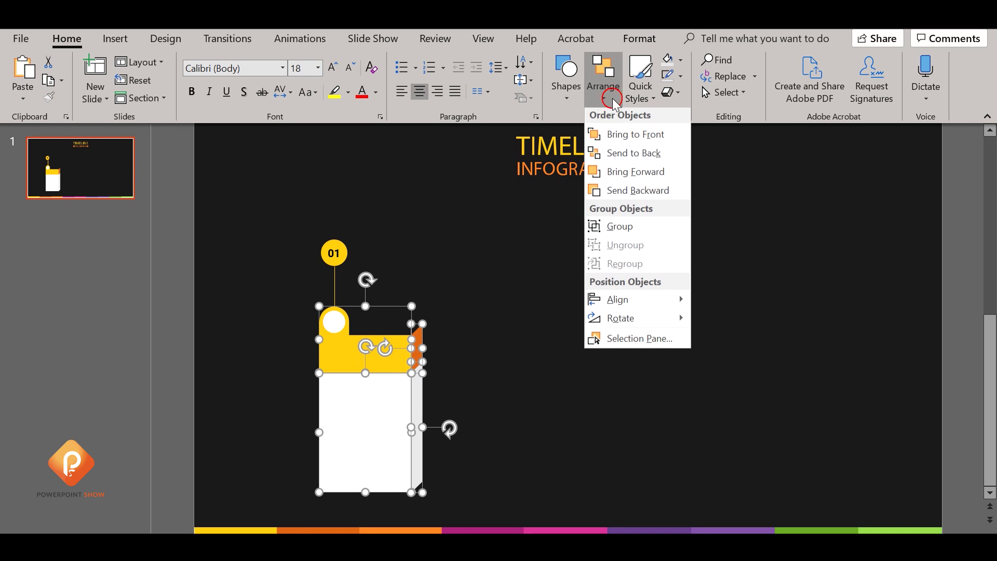
click(638, 229)
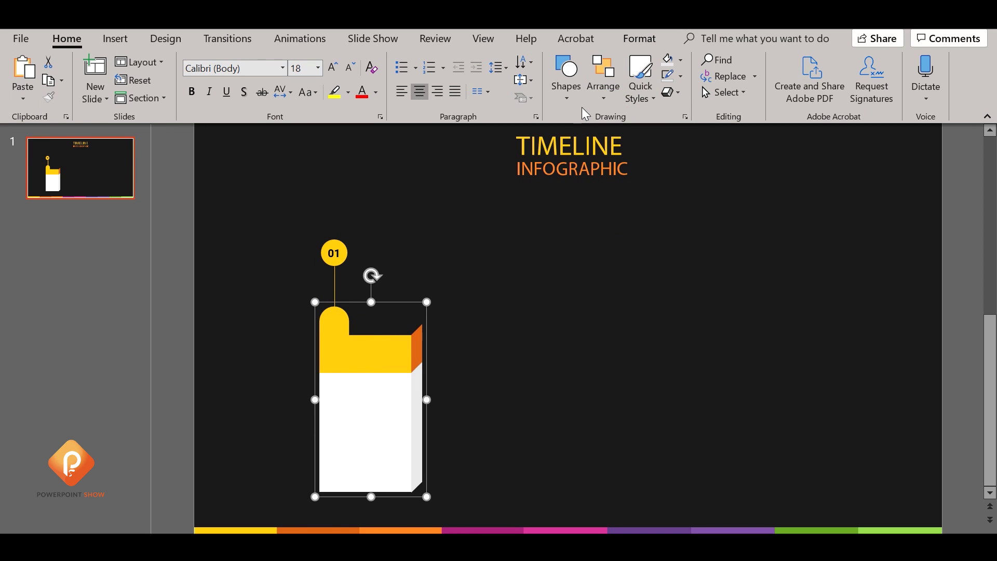
click(604, 96)
click(640, 156)
click(500, 353)
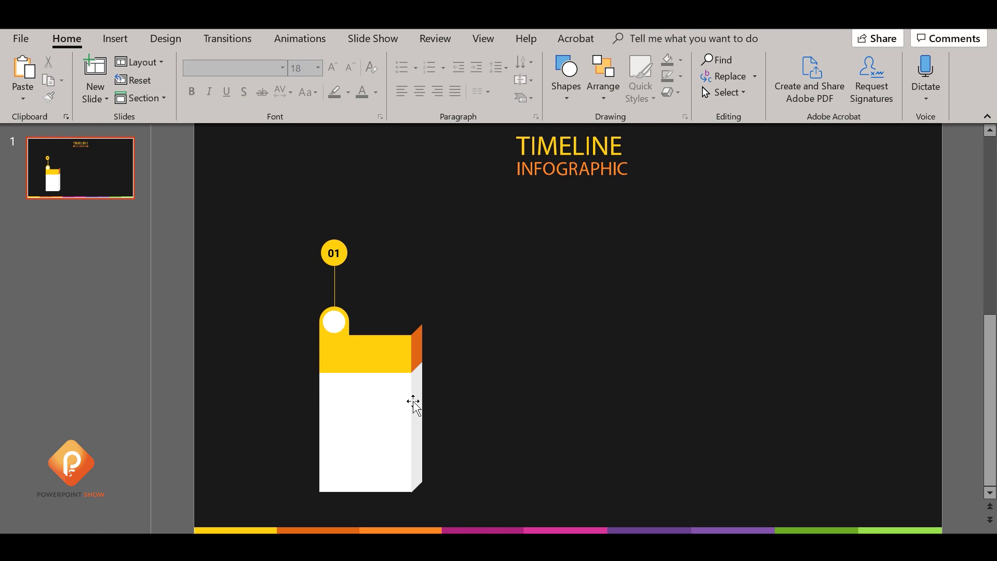
click(414, 404)
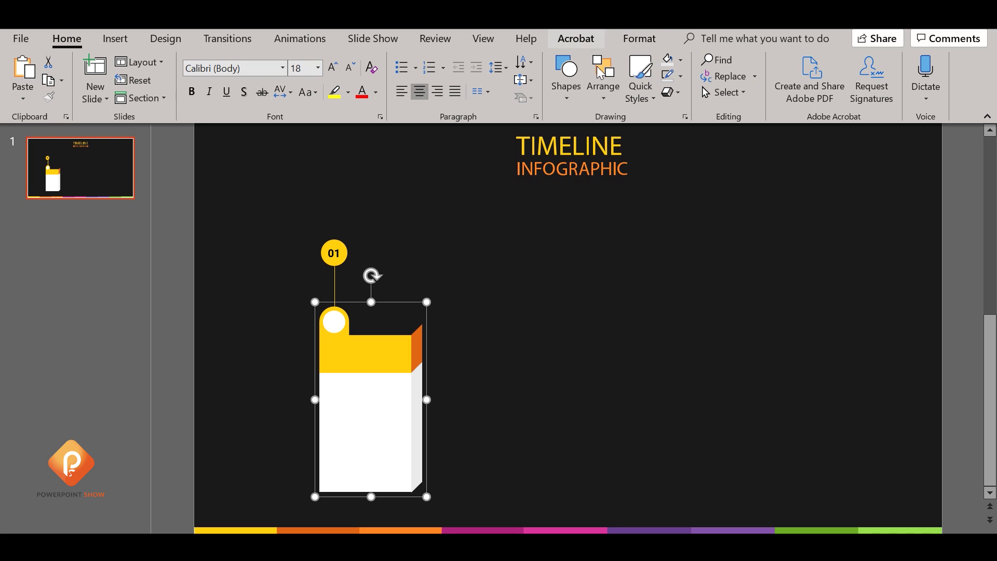
- Give the card group an outer shadow at 80% transparency
click(686, 116)
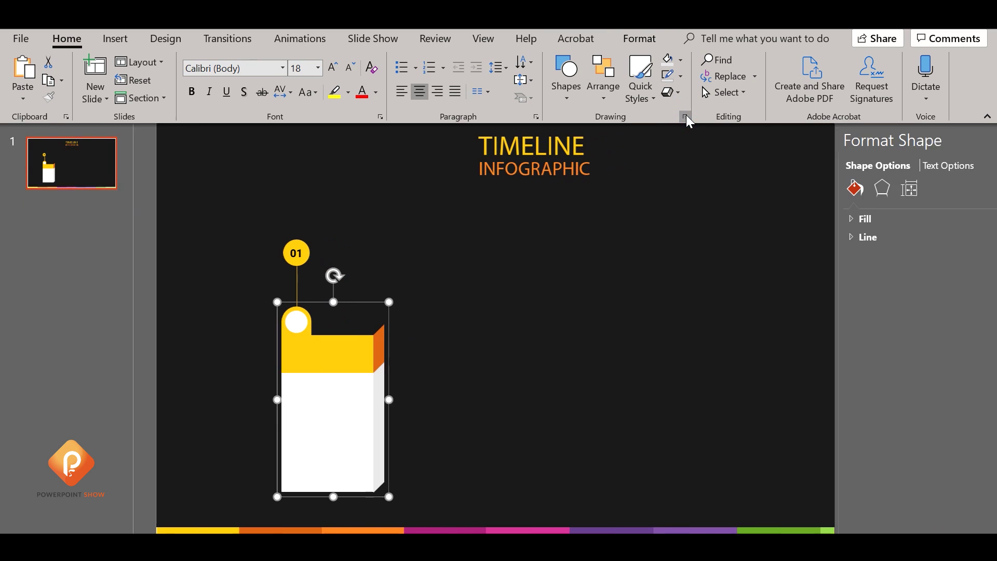
click(822, 188)
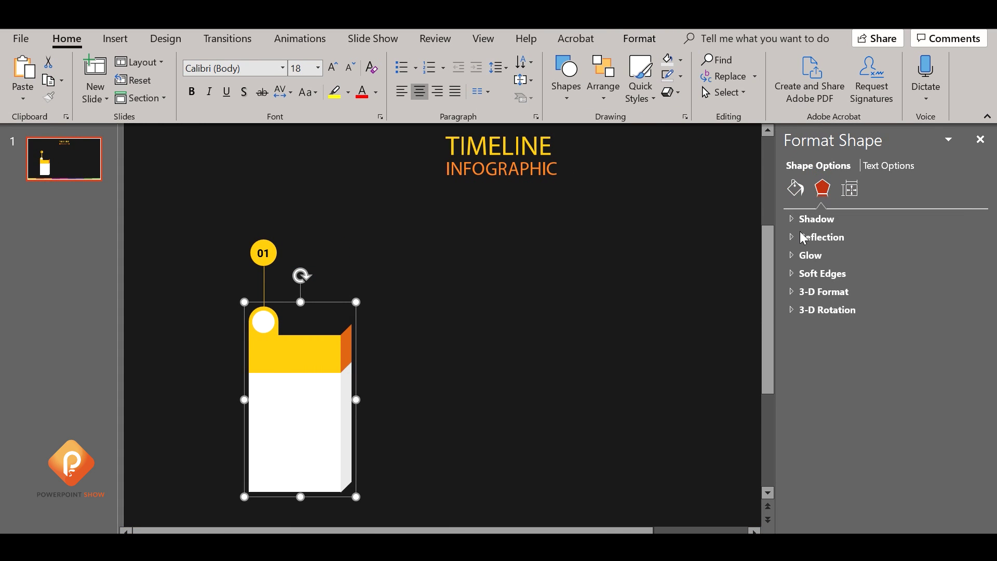
click(796, 219)
click(969, 240)
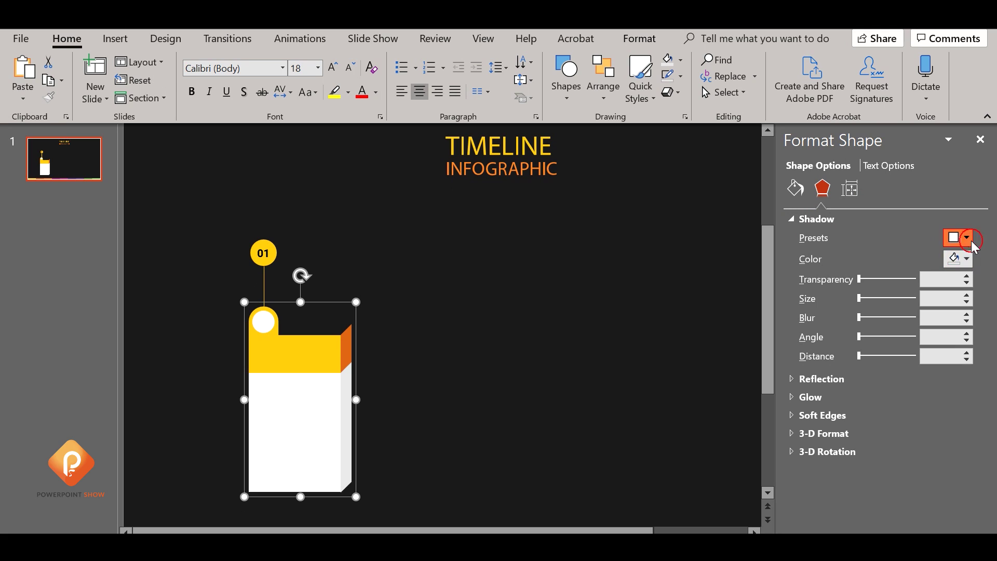
click(875, 352)
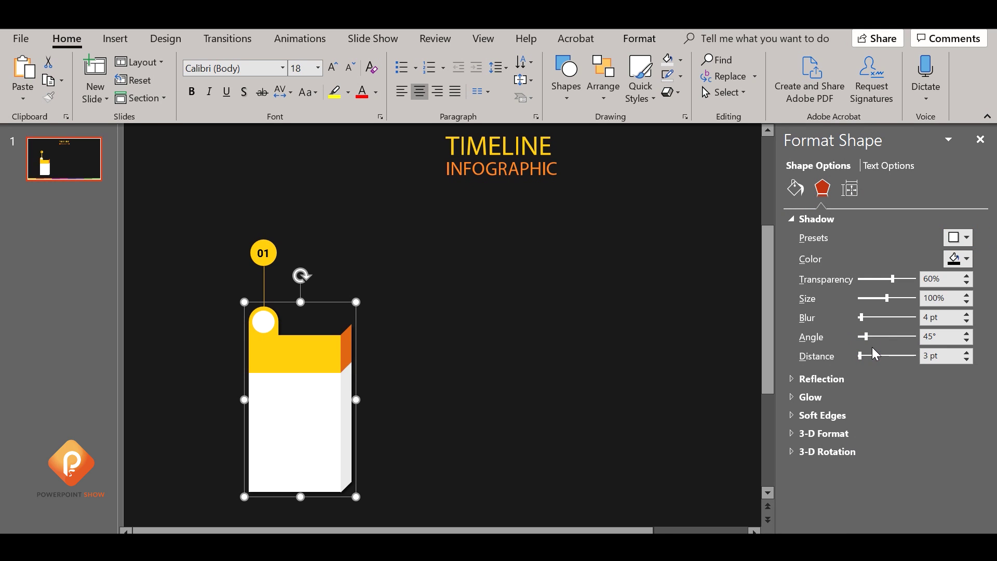
click(939, 279)
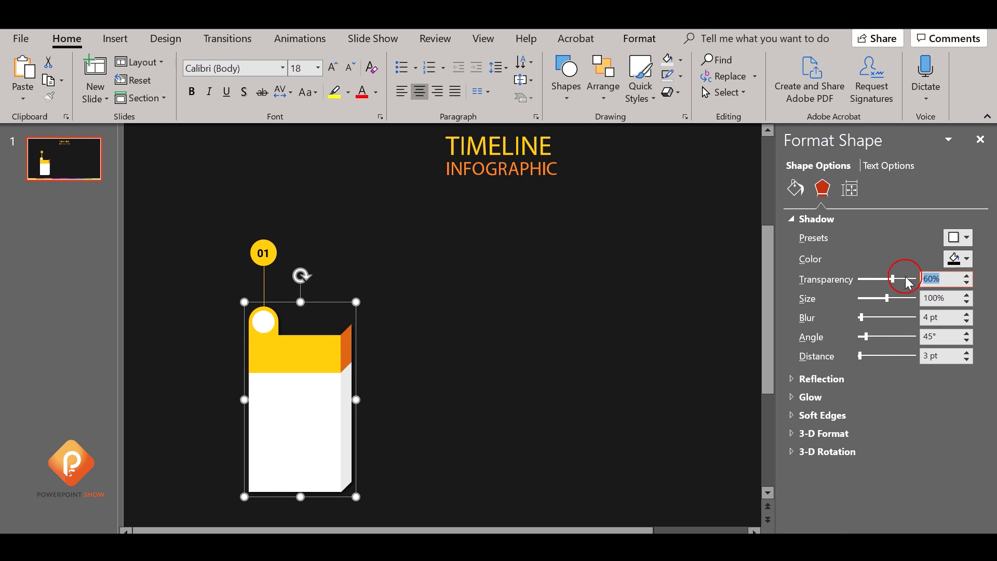
text(80)
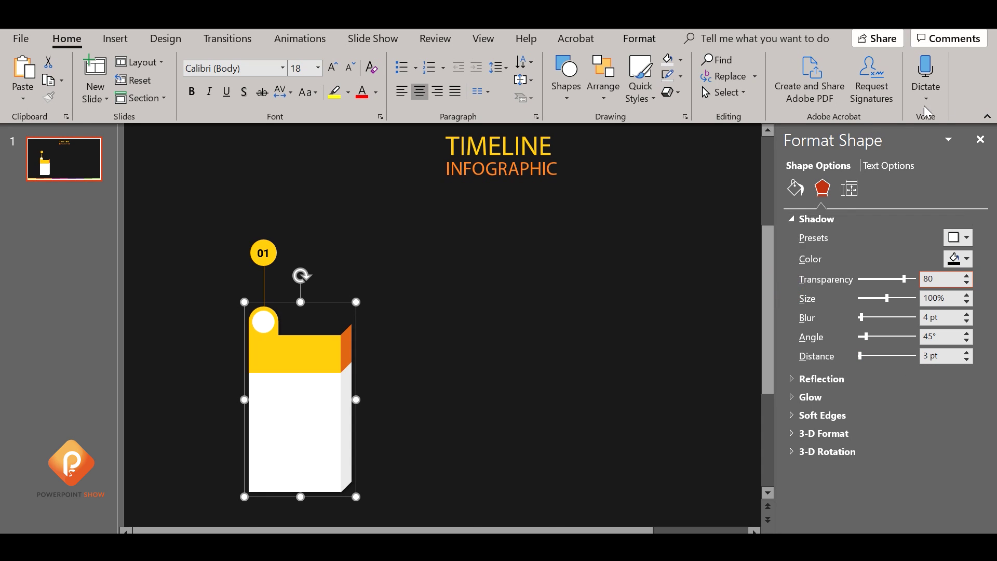
click(981, 140)
- Apply the same outer shadow at 80% transparency to the 01 circle
click(530, 297)
click(347, 256)
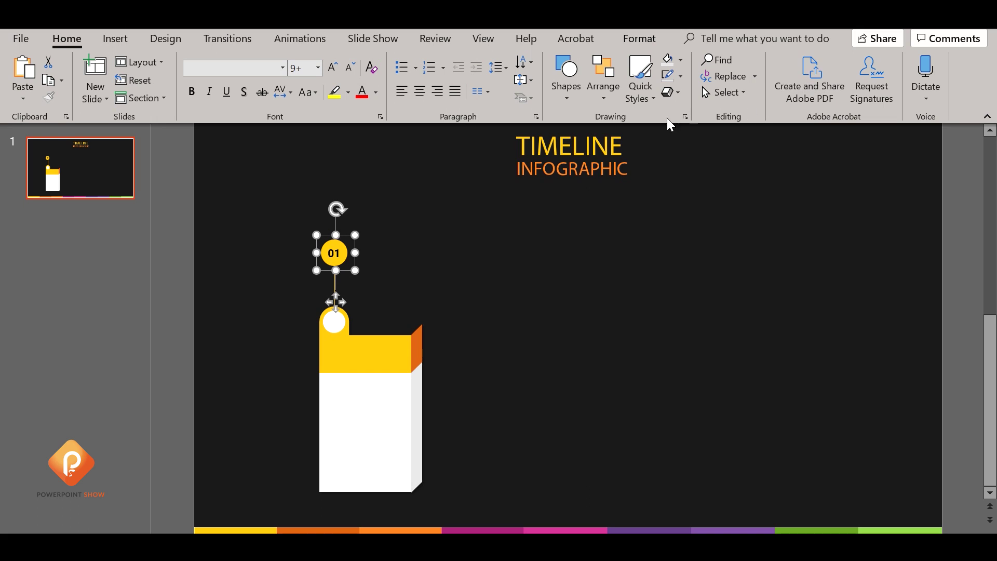
click(684, 116)
click(823, 188)
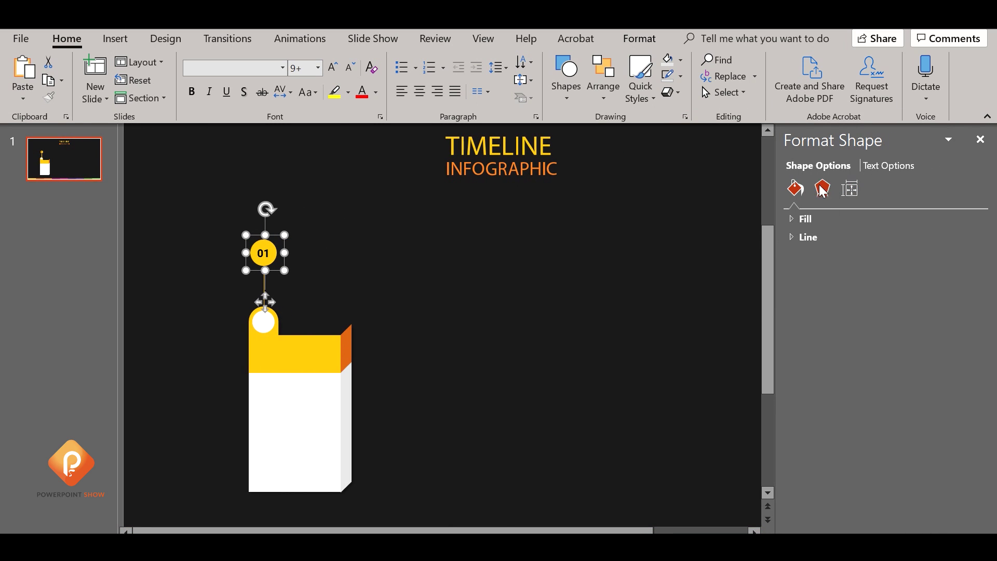
click(967, 239)
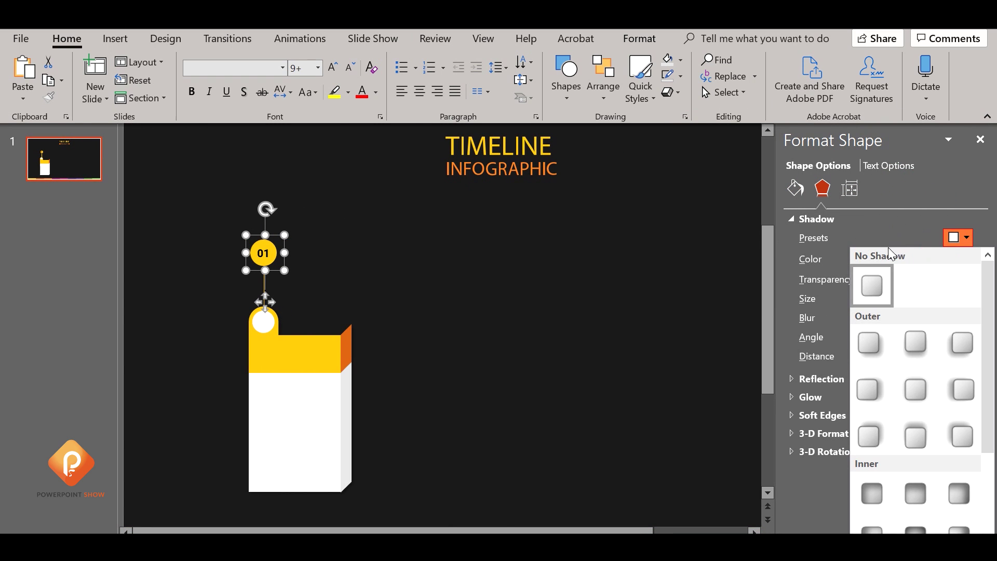
click(872, 346)
click(895, 281)
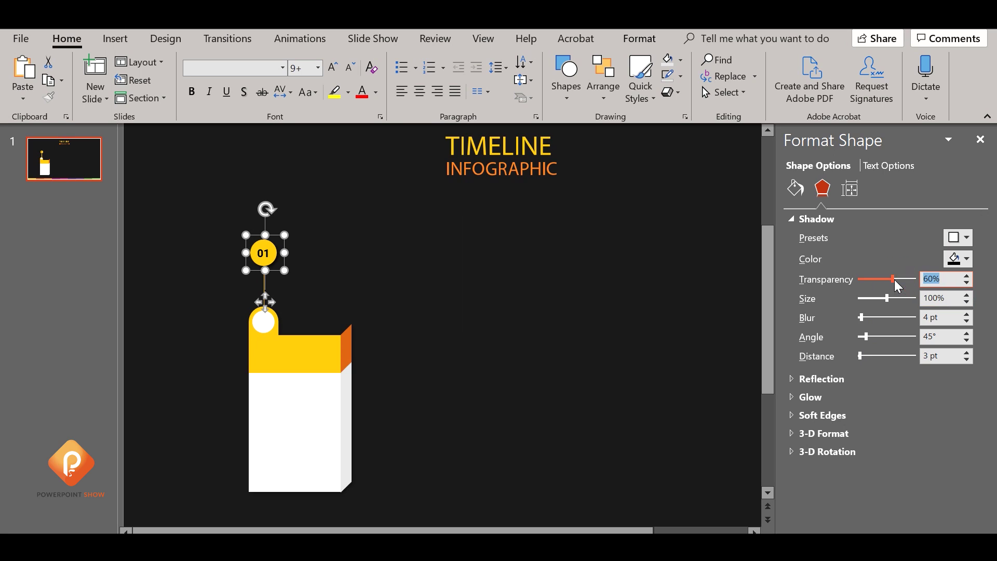
text(80)
click(980, 140)
click(549, 377)
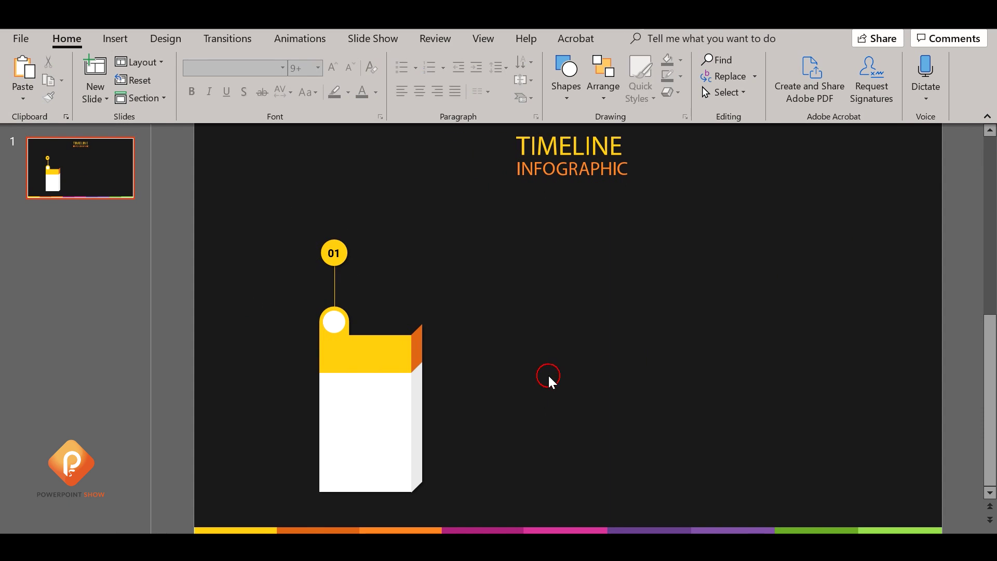
click(391, 379)
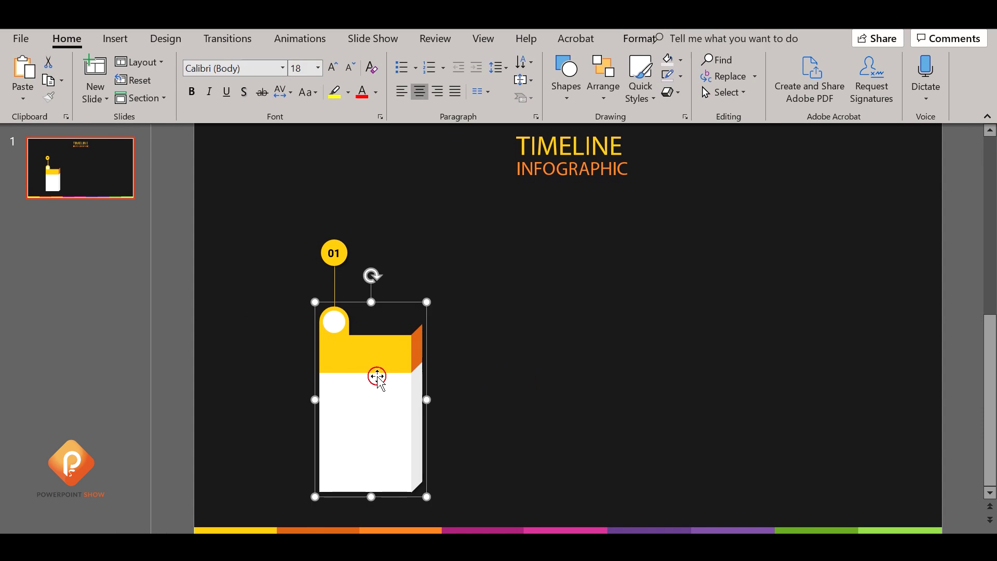
- Highlight the 'Lorem Ipsum' heading on lipsum.com for copying
click(178, 342)
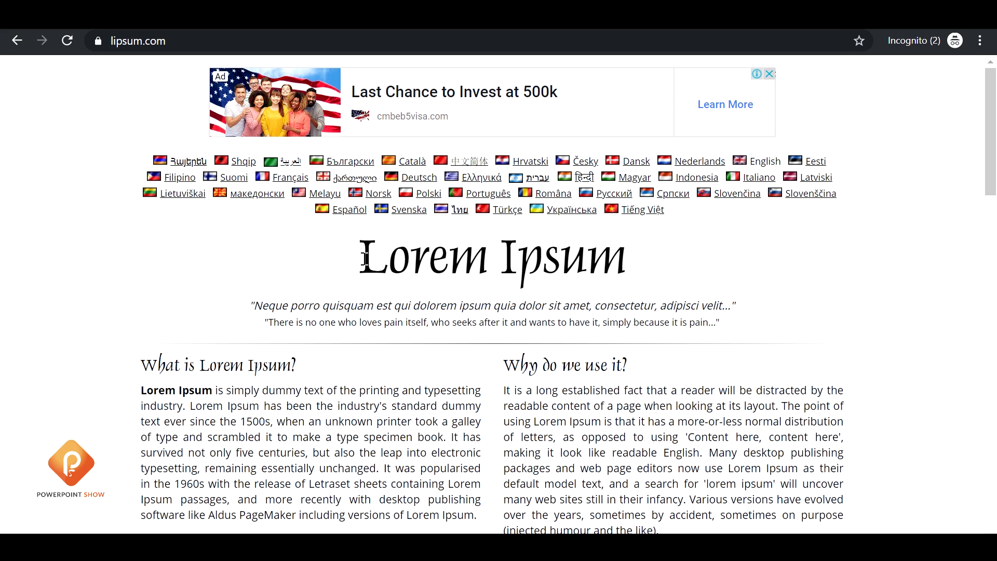
drag(362, 258, 624, 264)
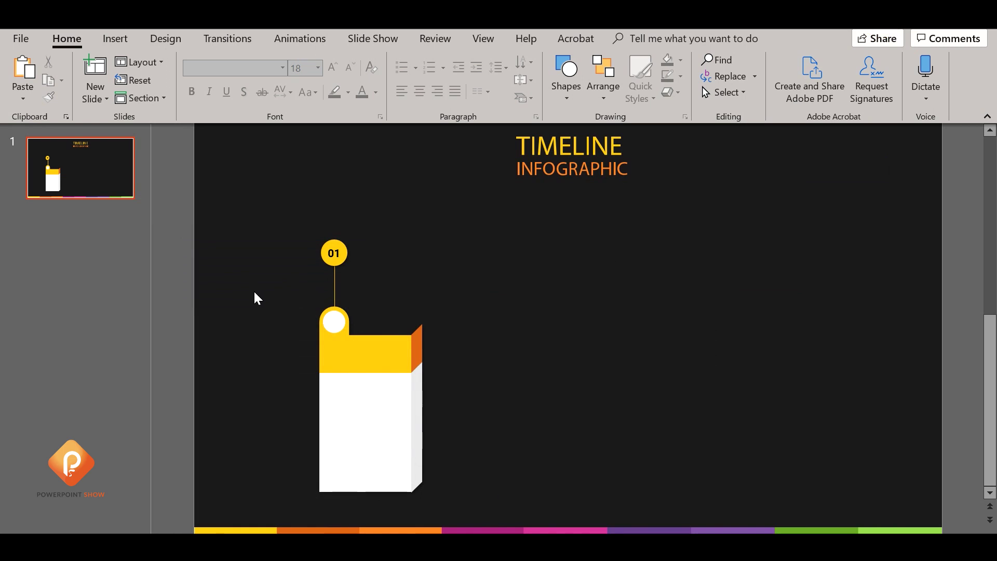
- Paste the Lorem Ipsum title onto the card as bold Roboto 14 in the white area
text(Lorem Ipsum)
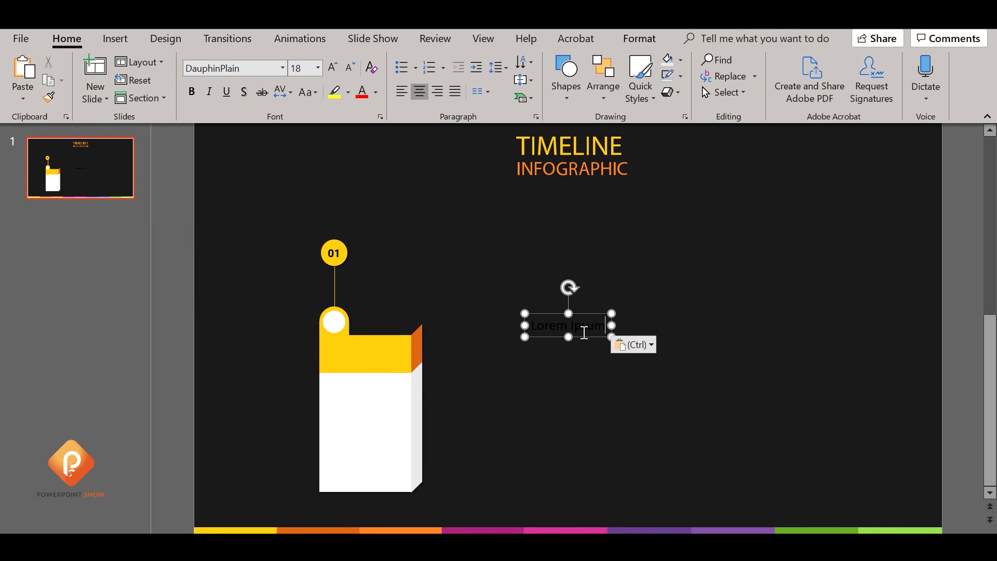
drag(584, 332, 379, 365)
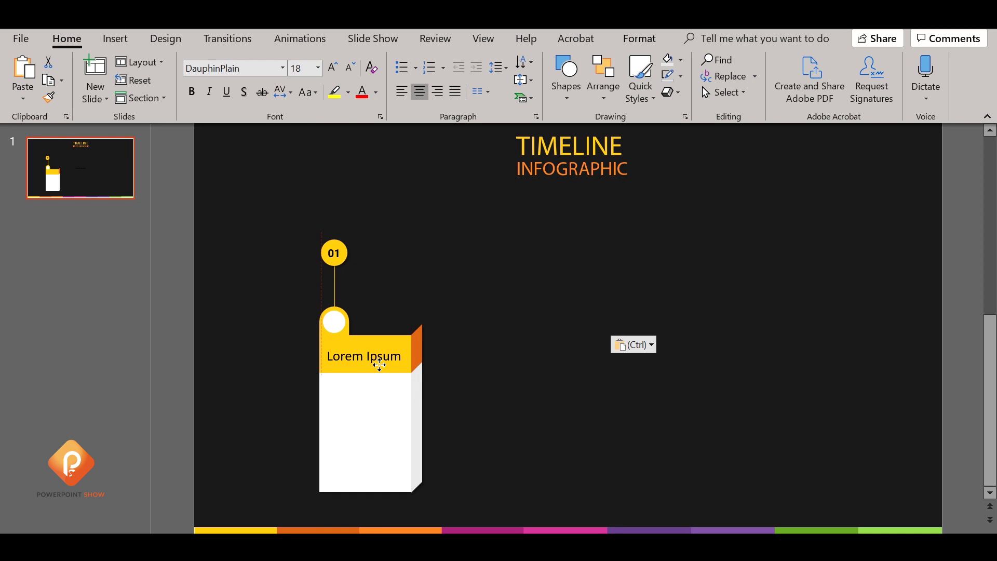
click(351, 68)
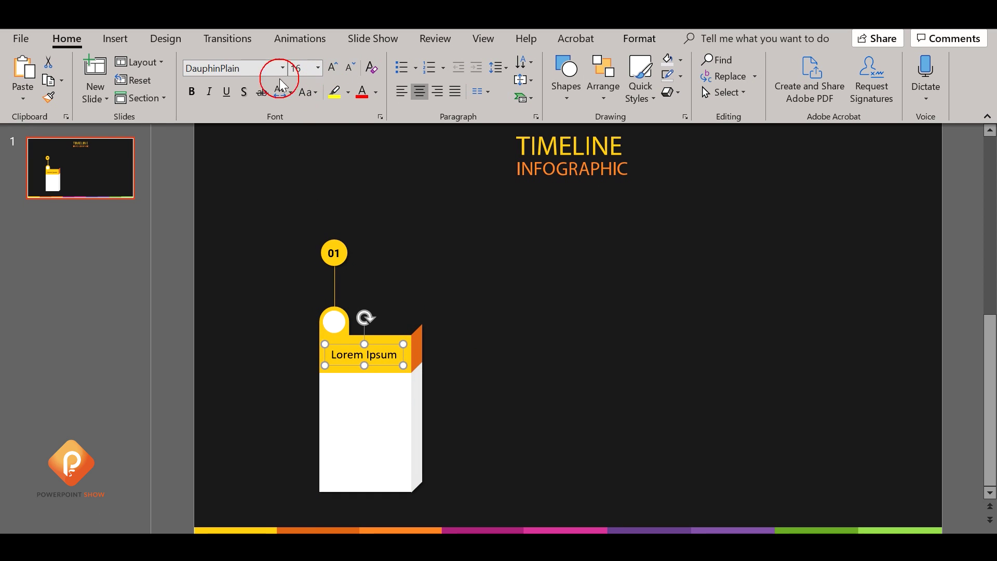
click(195, 93)
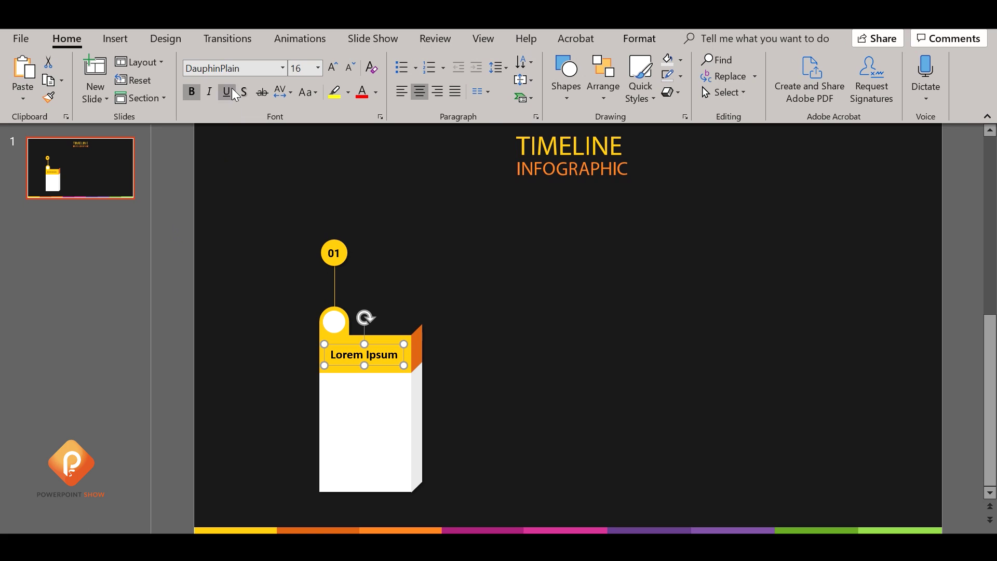
click(239, 68)
text(Roboto)
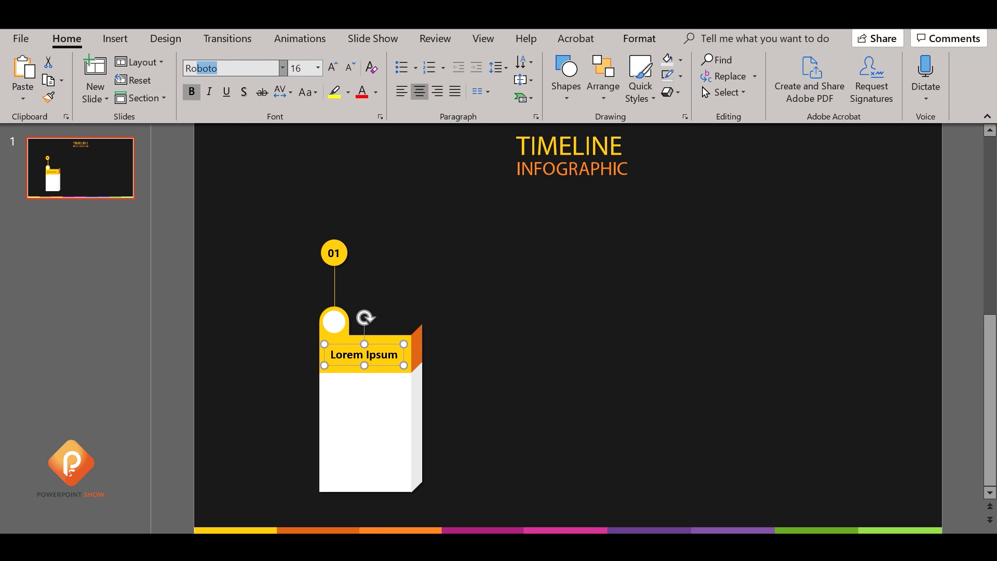
key(Return)
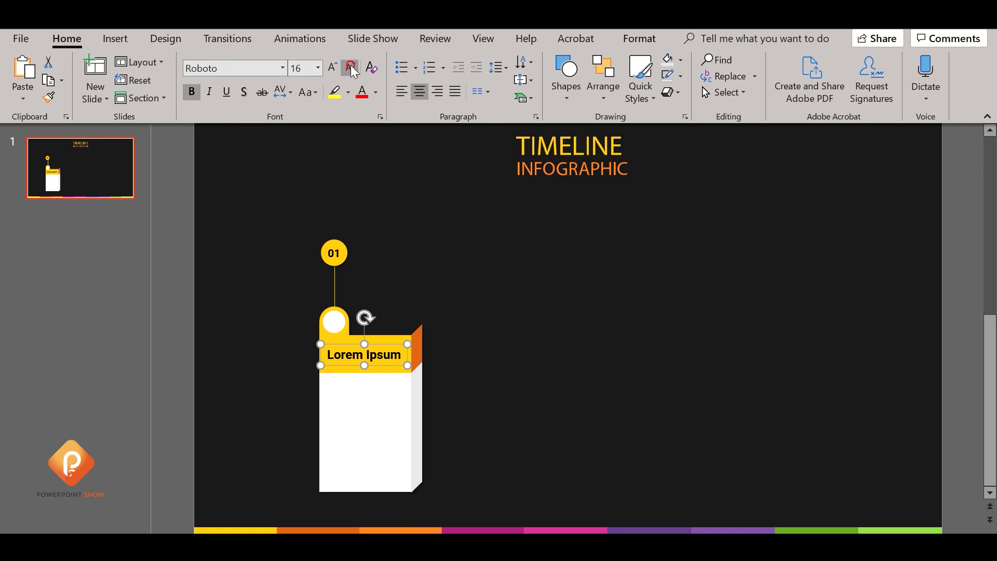
click(350, 67)
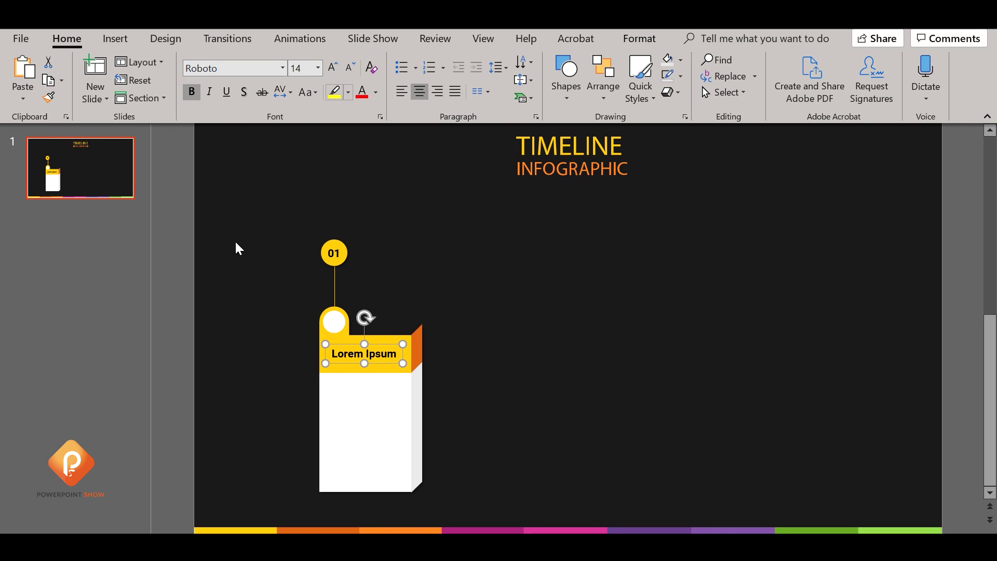
click(369, 355)
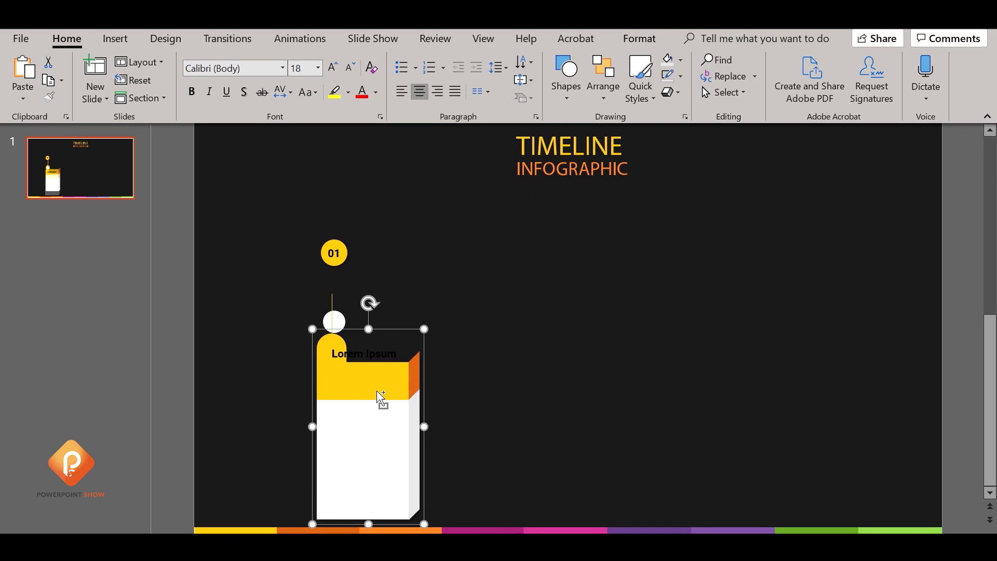
drag(384, 363, 383, 401)
- Duplicate the title onto the yellow header as 2016 in white, size 28, centred
mouse_move(388, 408)
mouse_down()
mouse_move(383, 367)
mouse_move(420, 357)
mouse_up()
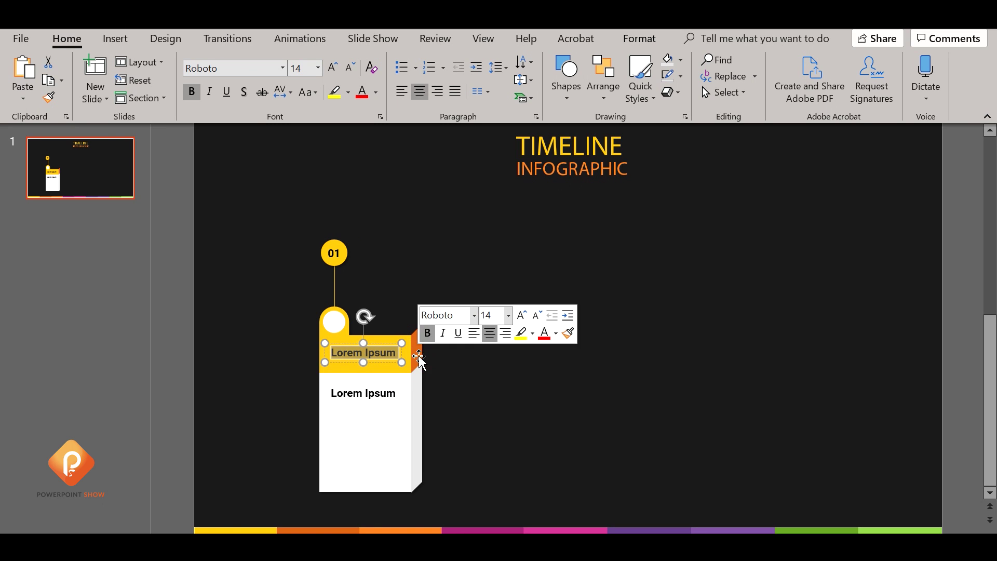
text(20)
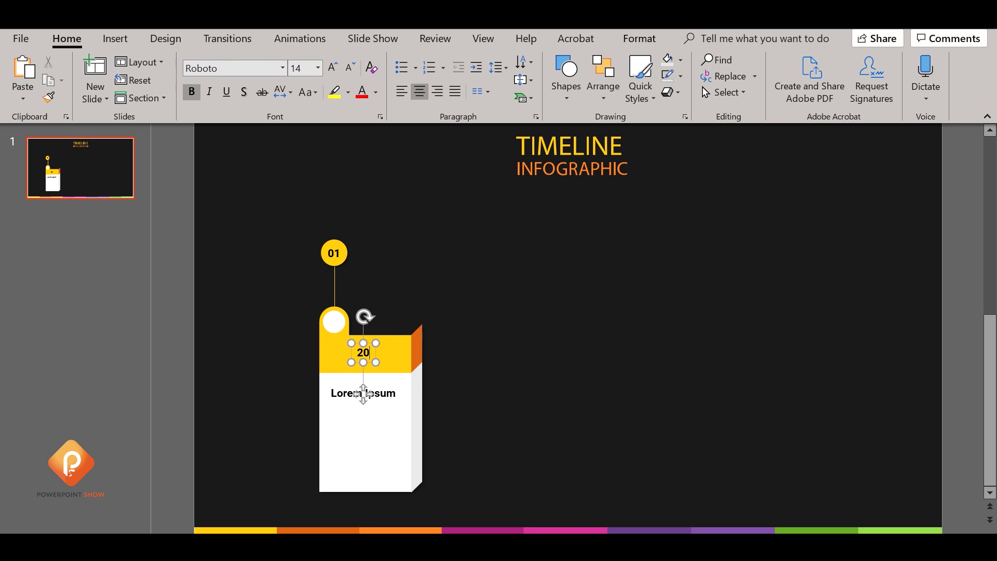
text(16)
key(ctrl+a)
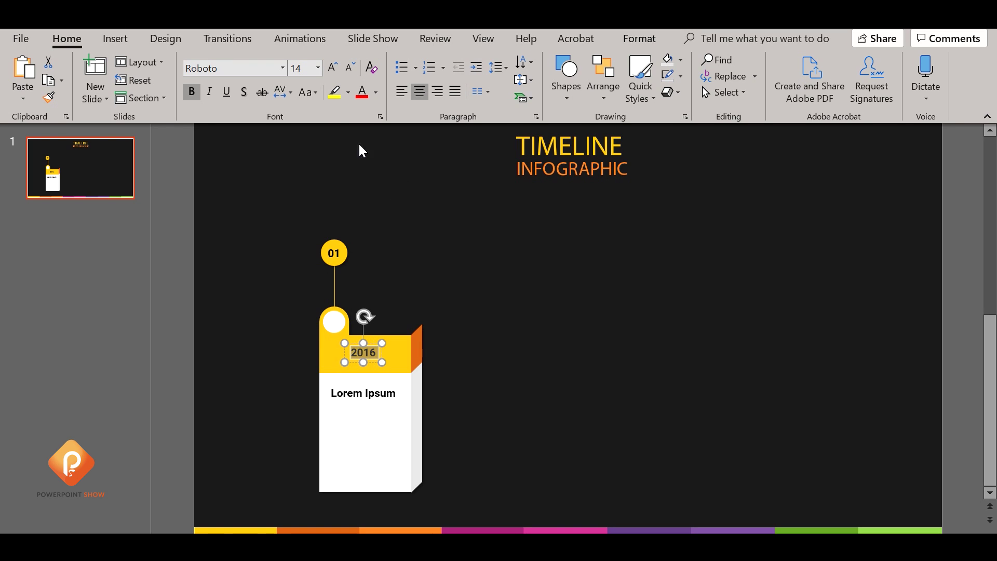
click(376, 92)
click(359, 123)
click(331, 66)
click(331, 66)
click(331, 67)
click(331, 66)
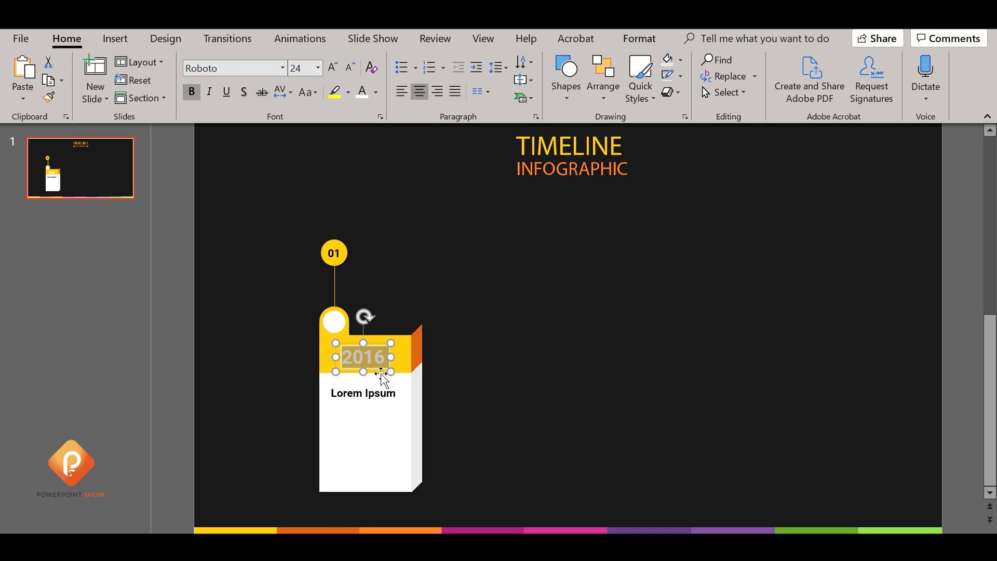
click(383, 376)
click(375, 358)
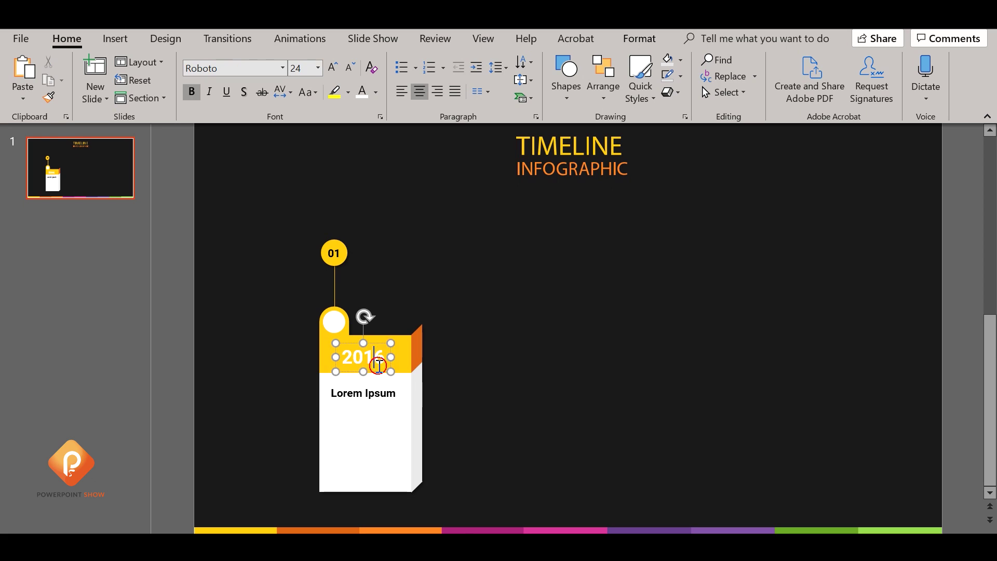
click(393, 354)
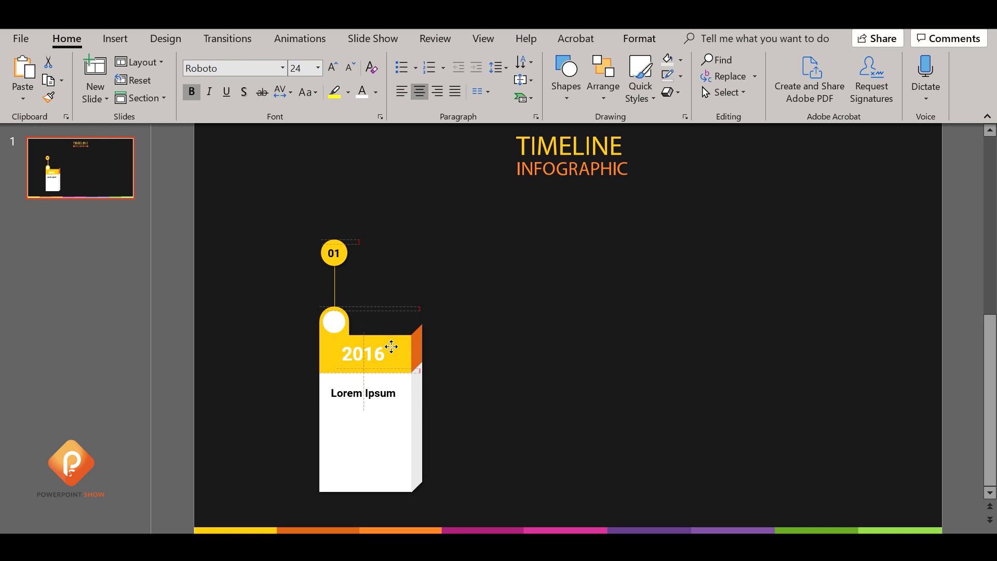
click(333, 76)
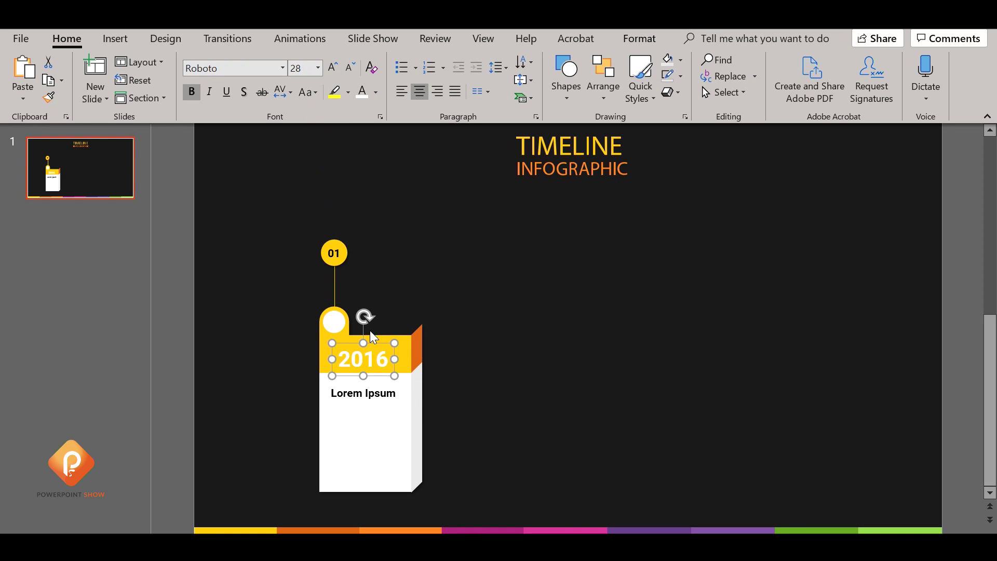
drag(376, 344, 377, 339)
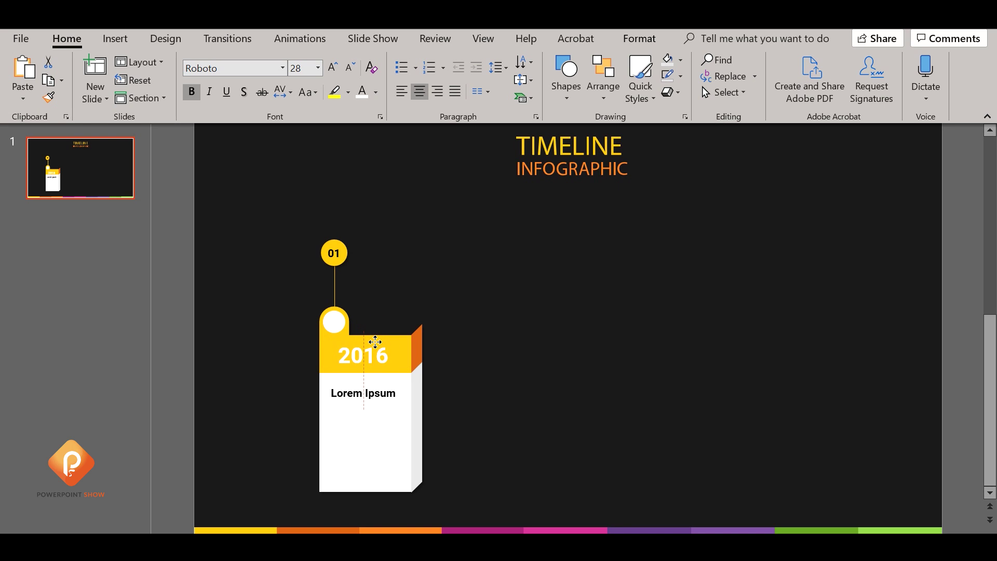
drag(375, 341, 377, 343)
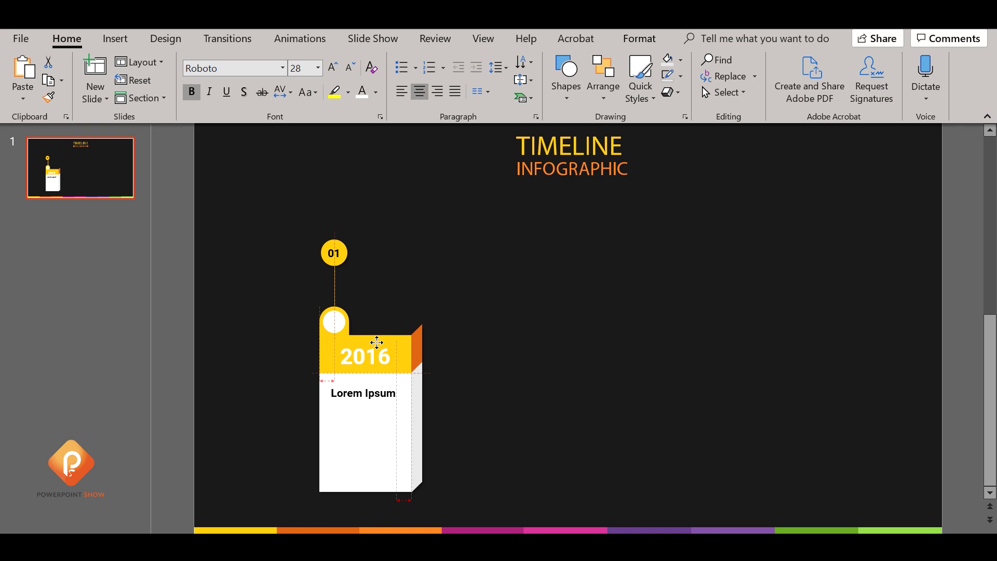
click(187, 320)
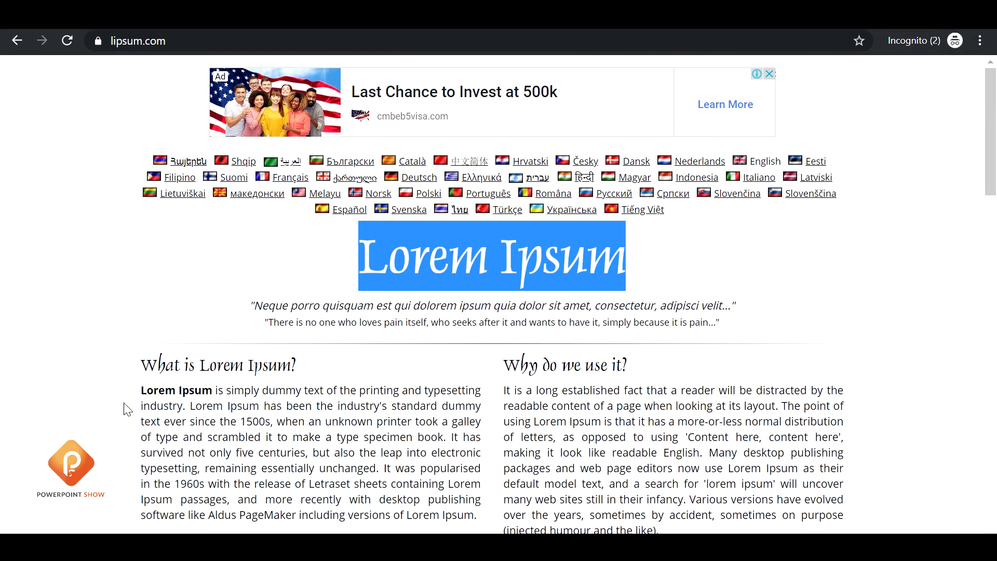
- Select the opening sentences of the 'What is Lorem Ipsum?' paragraph on lipsum.com
mouse_move(143, 390)
mouse_down()
mouse_move(210, 403)
mouse_move(437, 408)
mouse_up()
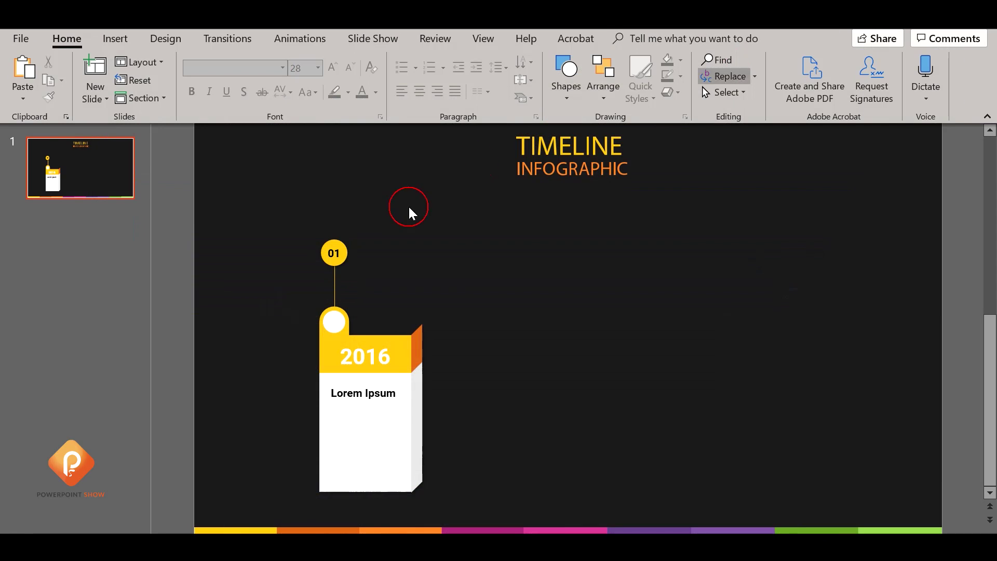
- Duplicate the title box below it, paste the paragraph in, and set it to Roboto Light 14
click(375, 396)
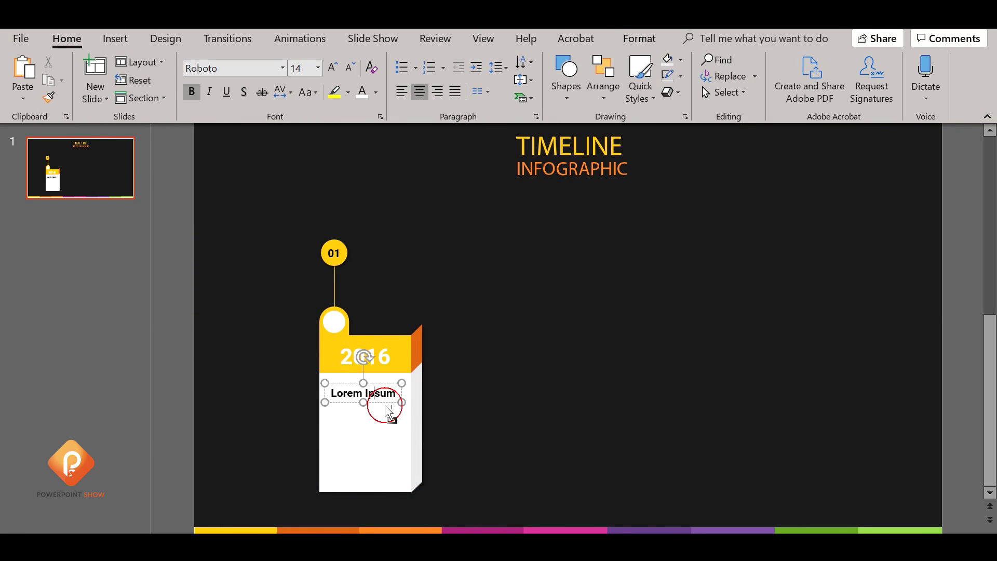
drag(375, 397, 377, 436)
click(377, 435)
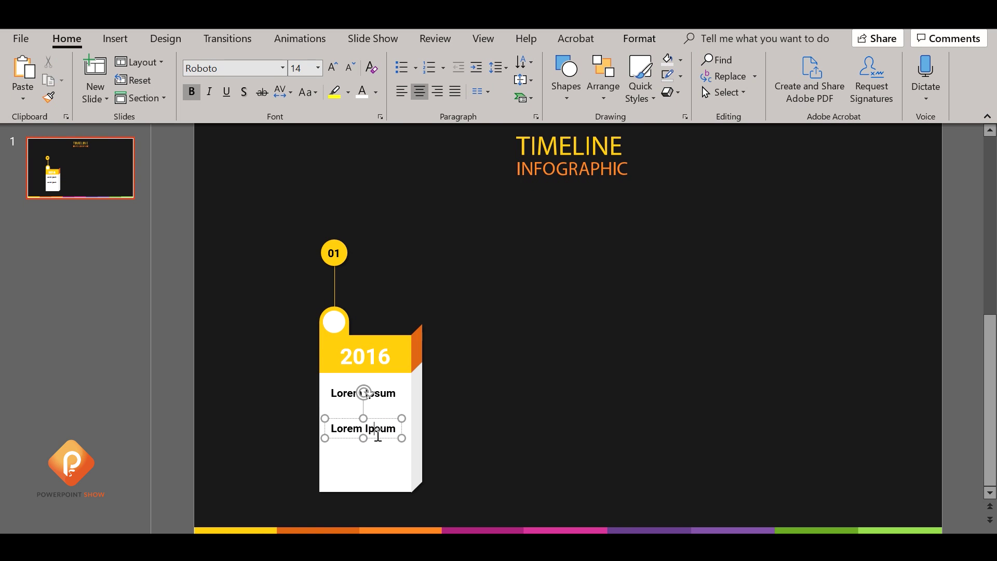
key(ctrl+a)
key(ctrl+v)
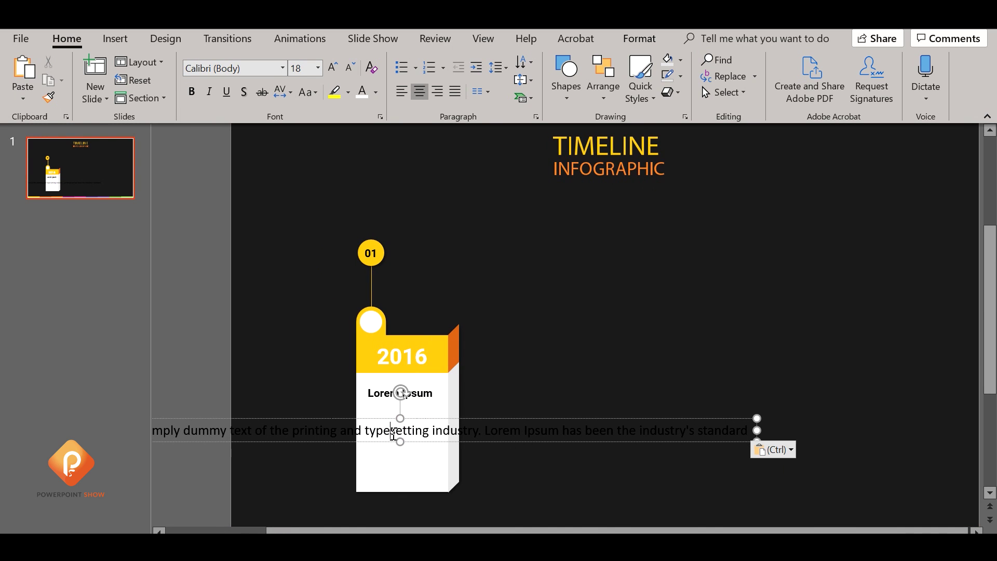
key(ctrl+a)
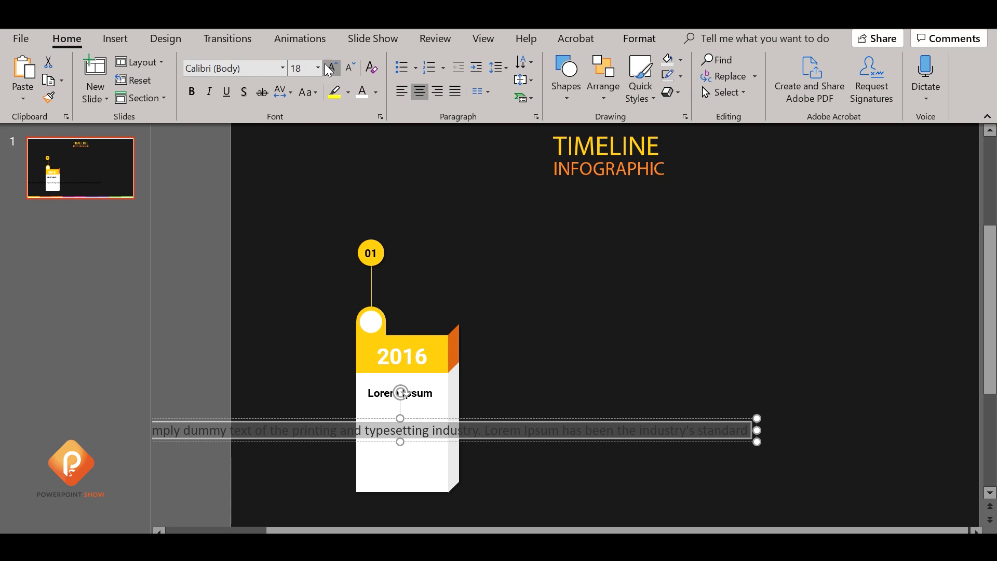
click(244, 78)
click(252, 68)
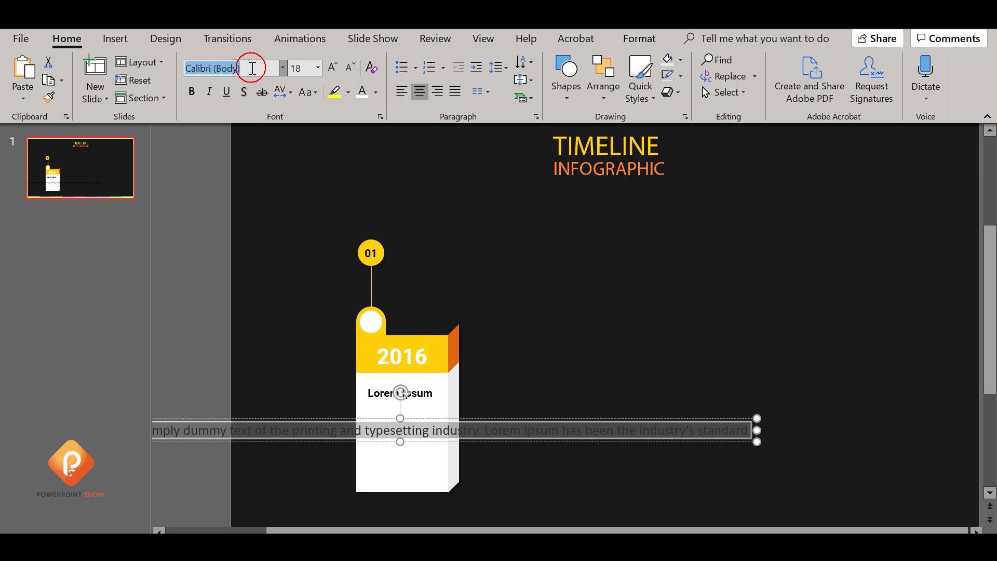
text(R)
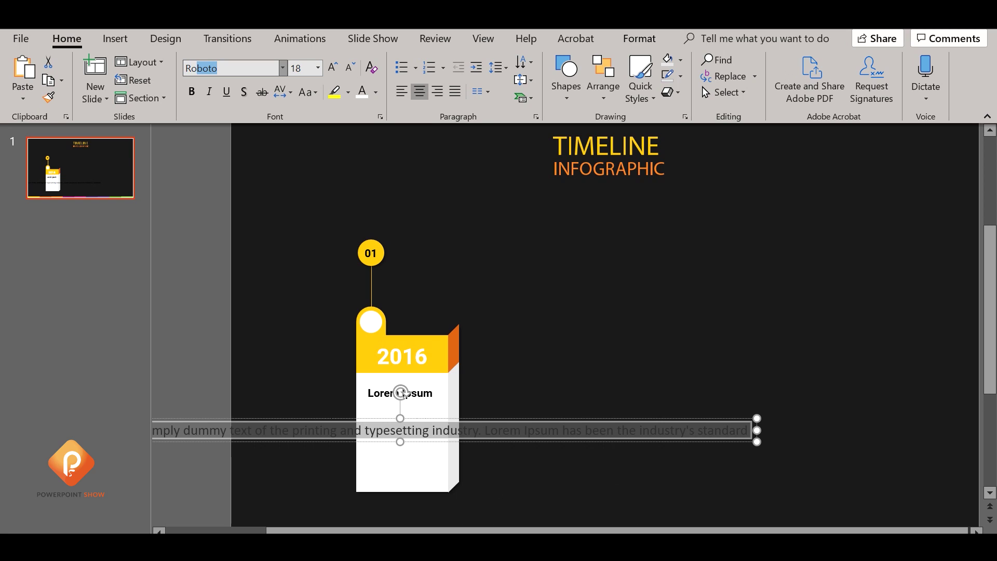
text( b)
text(to Light)
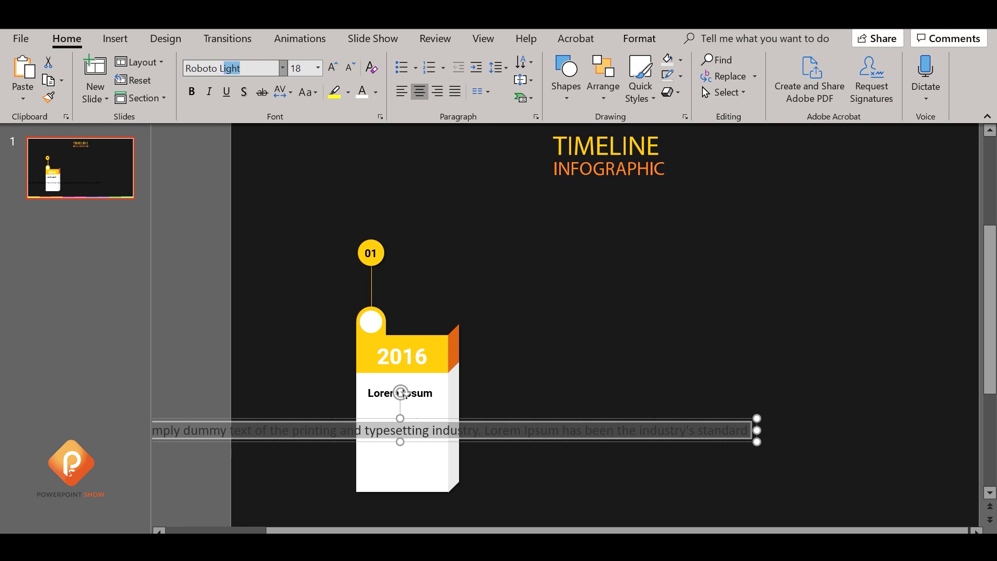
key(Return)
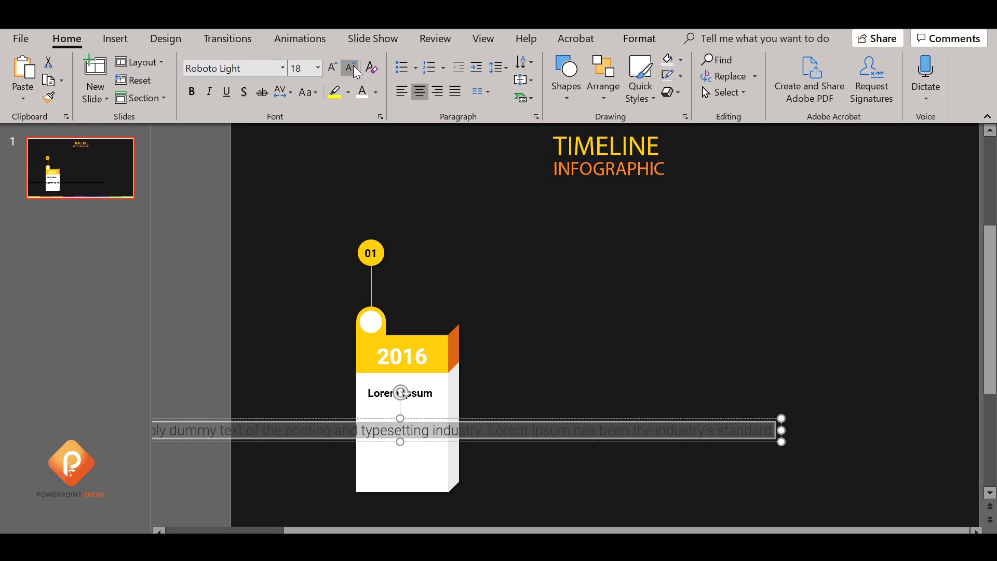
click(349, 66)
click(349, 66)
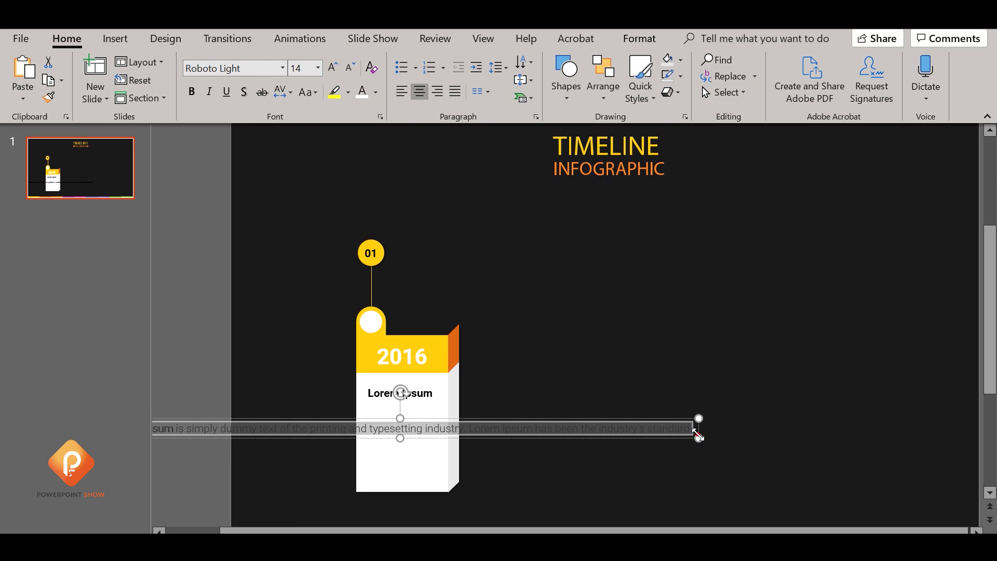
- Fit the left-aligned 10 pt paragraph into the card's white body under the title
drag(698, 438, 399, 464)
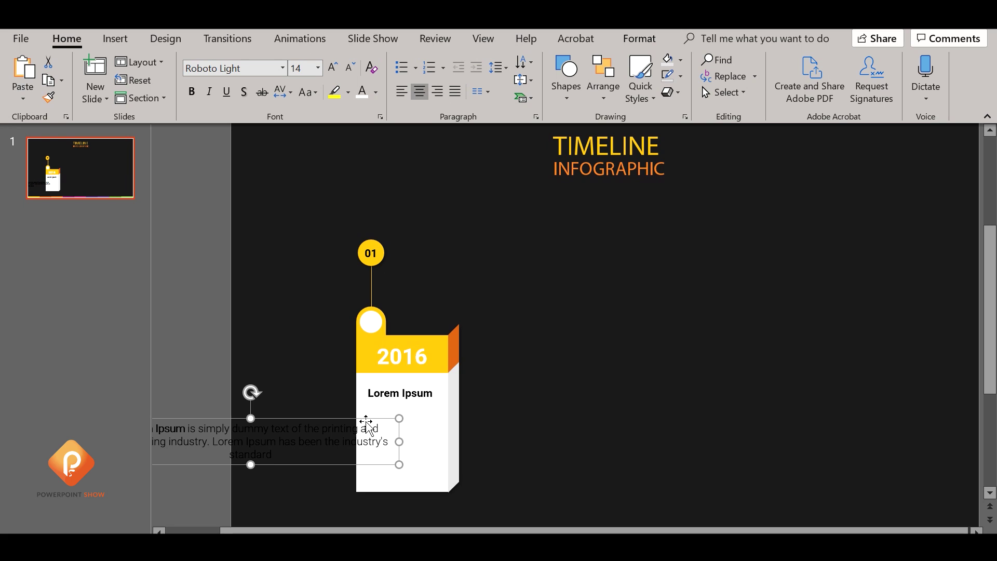
drag(368, 419, 559, 398)
key(ctrl+z)
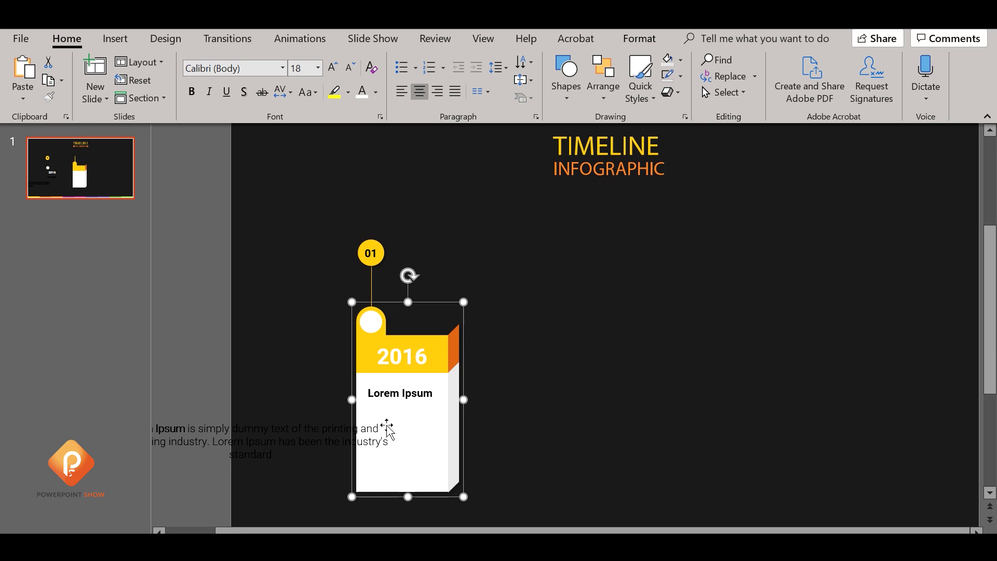
click(330, 426)
drag(330, 417, 582, 401)
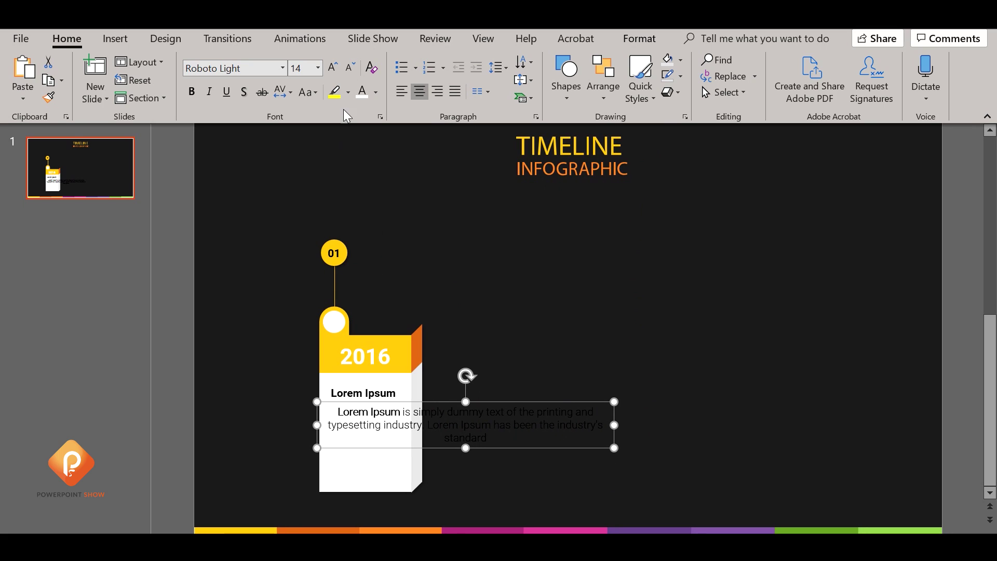
click(407, 92)
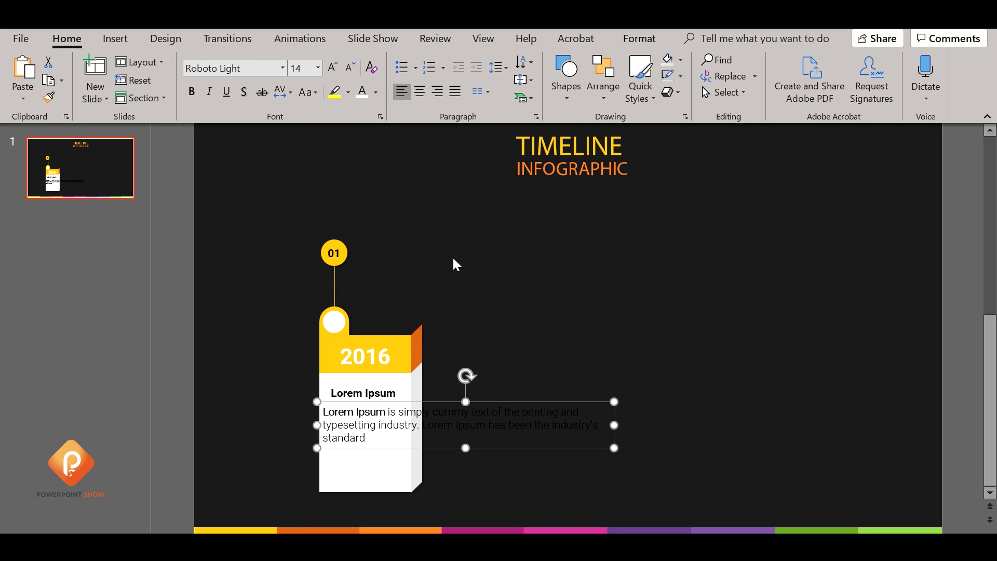
click(351, 69)
click(351, 68)
click(352, 68)
click(351, 69)
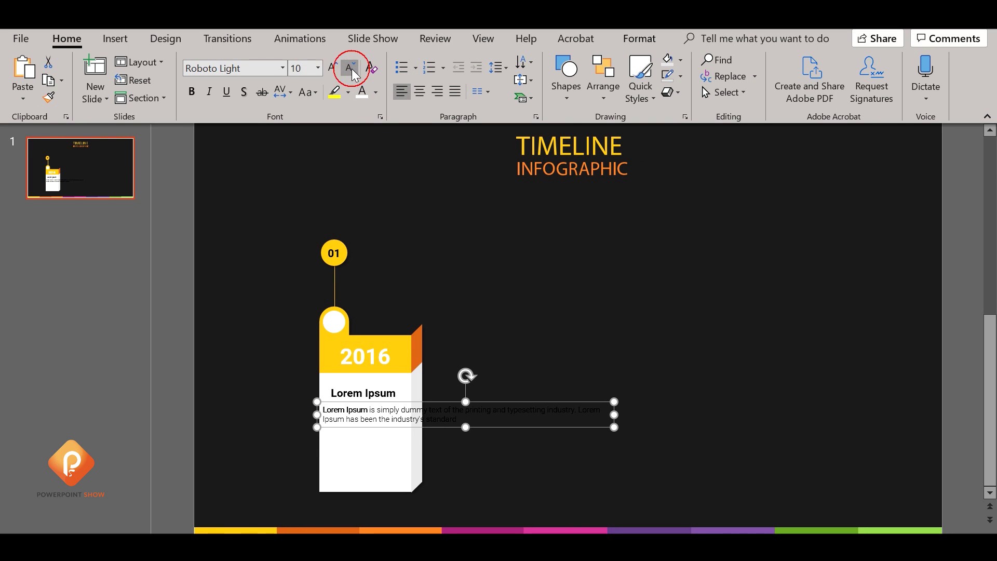
drag(613, 416, 403, 420)
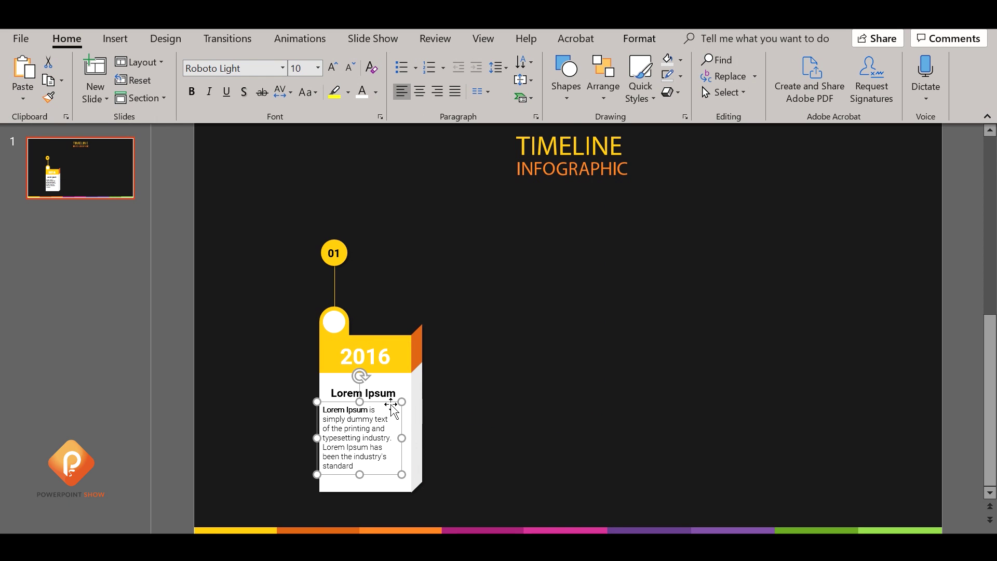
drag(390, 403, 396, 403)
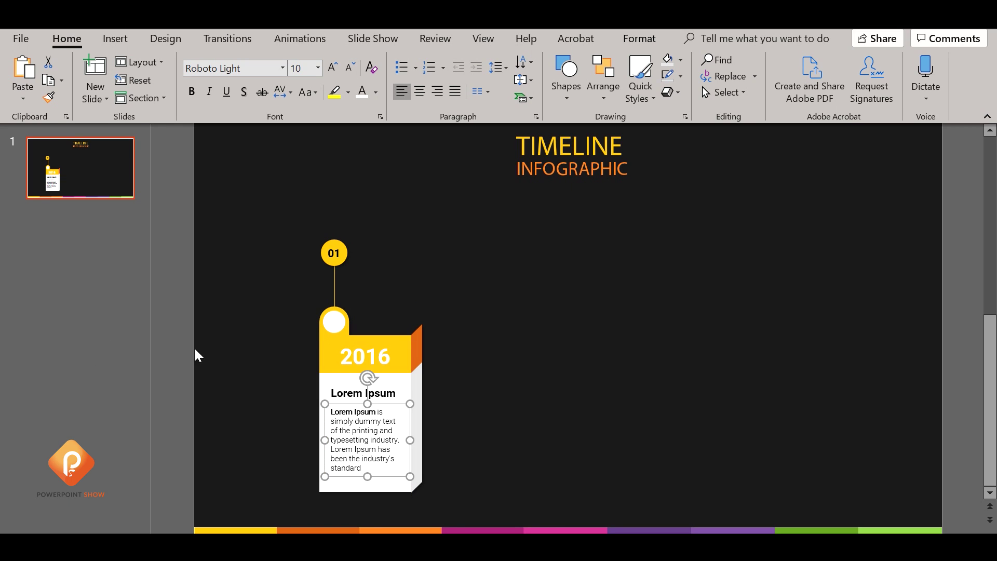
click(180, 345)
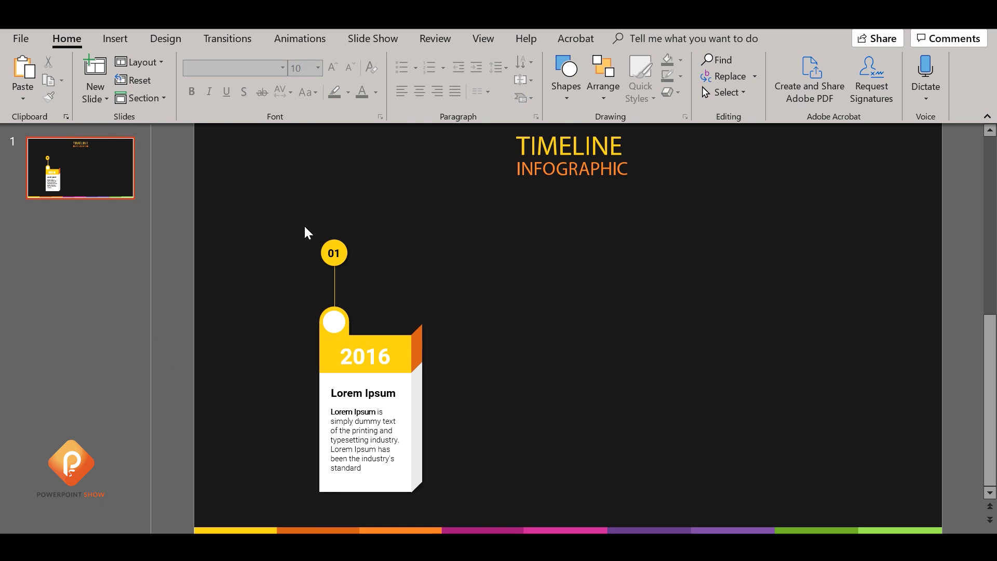
- Insert the paper-plane icon from the Communication icons and place it beside the card's circle
click(115, 38)
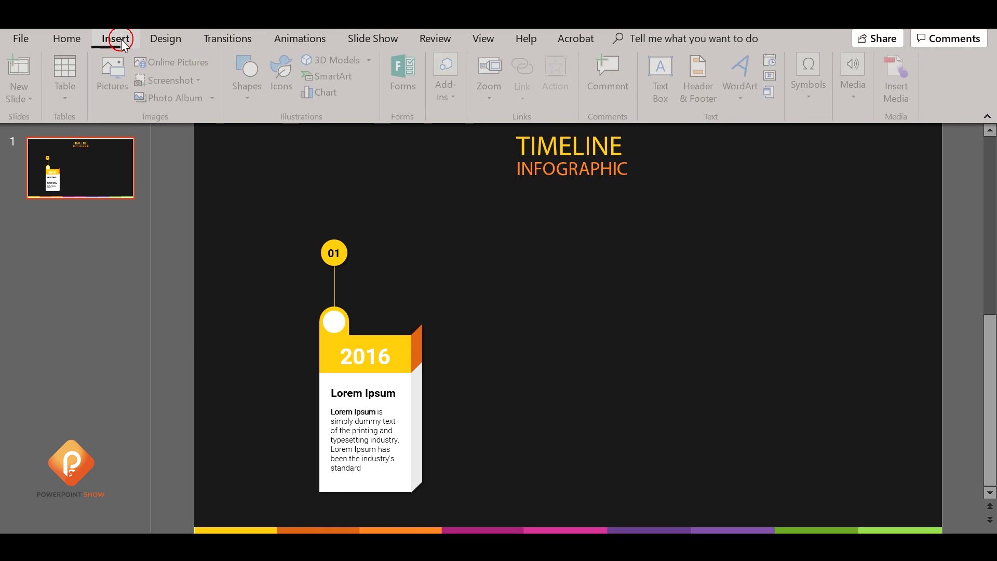
click(285, 72)
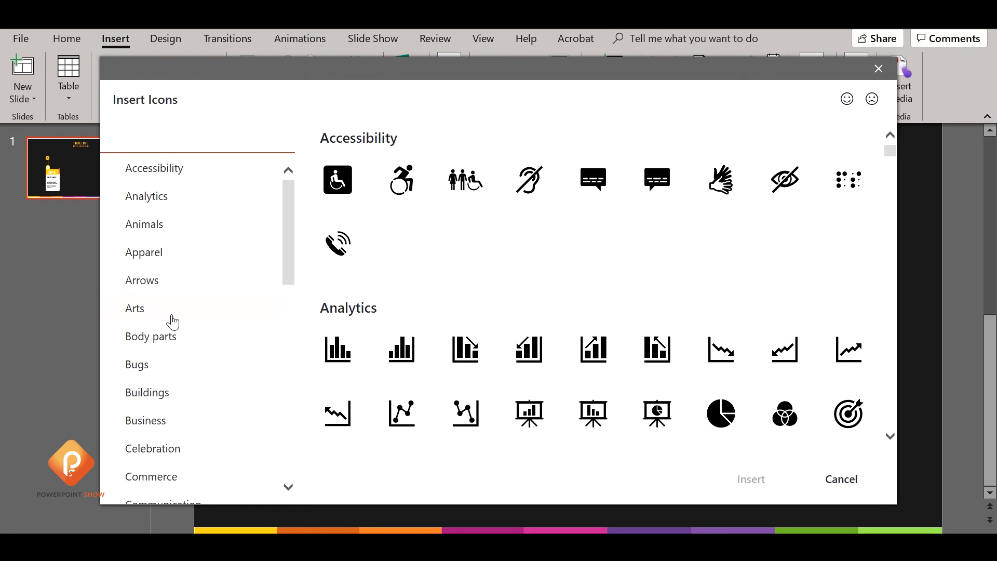
click(161, 422)
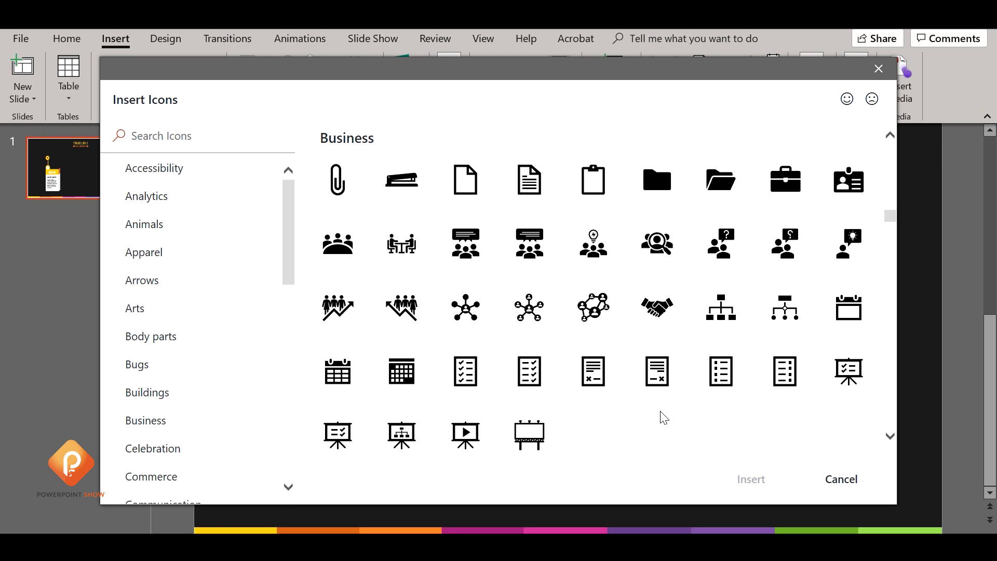
scroll(850, 369, down, 1)
scroll(851, 369, down, 3)
scroll(848, 366, down, 1)
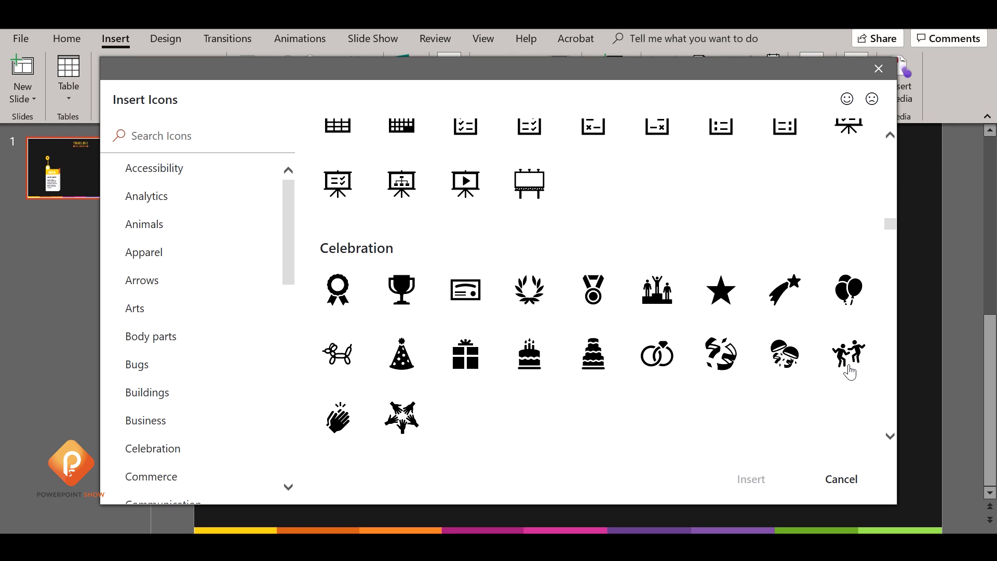
scroll(850, 369, down, 1)
scroll(815, 372, down, 2)
scroll(813, 373, down, 1)
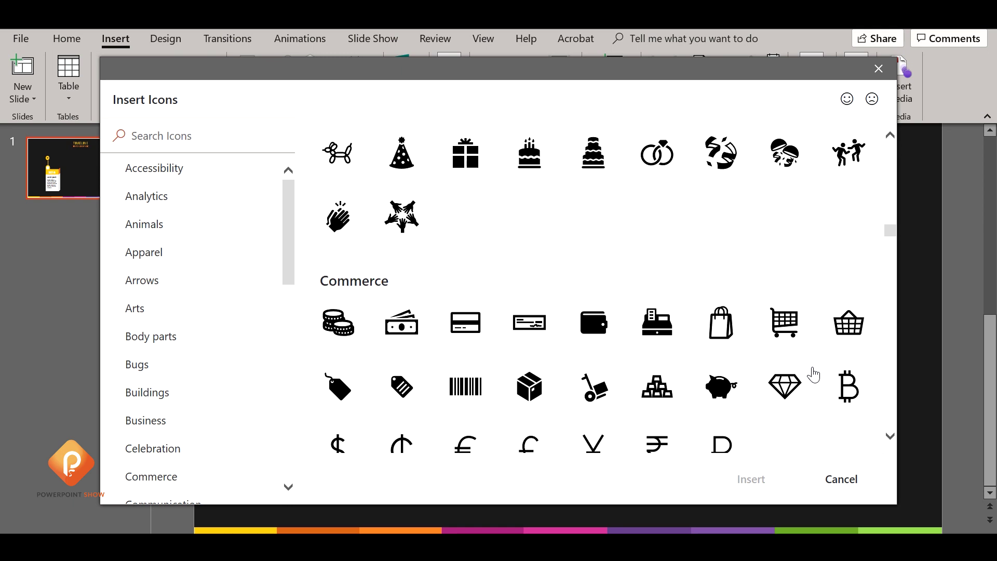
scroll(813, 374, down, 1)
scroll(813, 374, up, 2)
scroll(813, 374, down, 2)
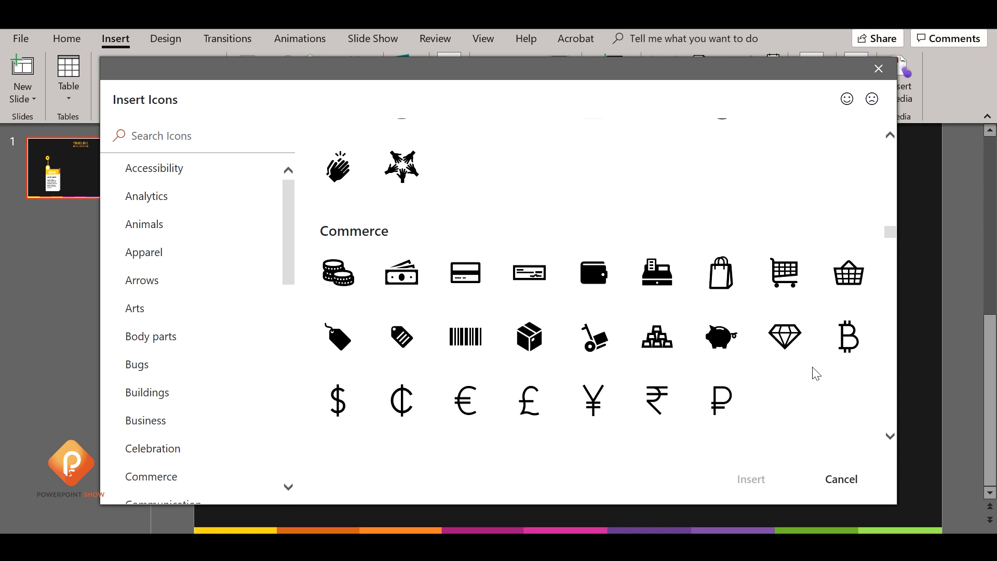
scroll(813, 374, down, 1)
scroll(813, 374, down, 2)
scroll(813, 374, down, 1)
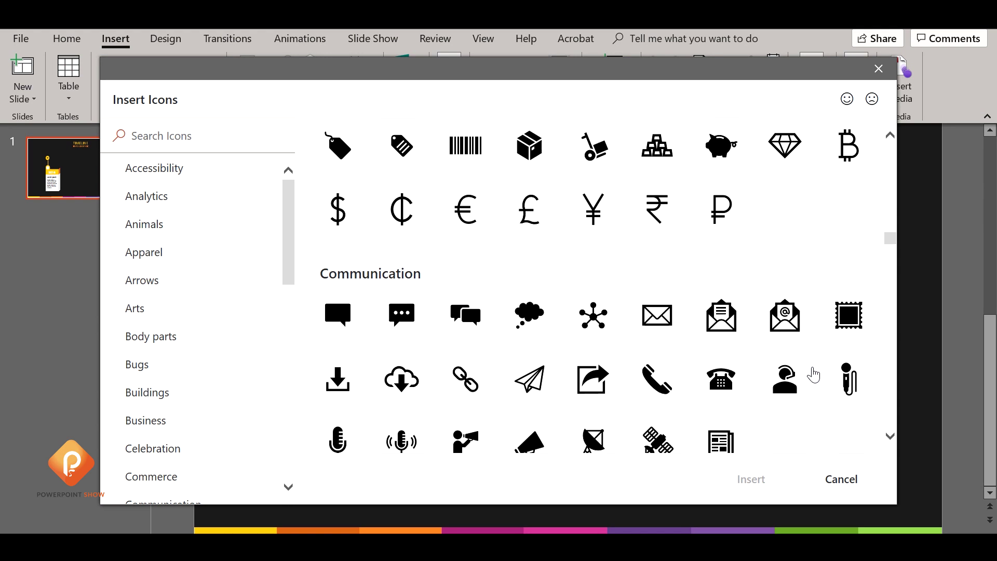
scroll(813, 374, down, 1)
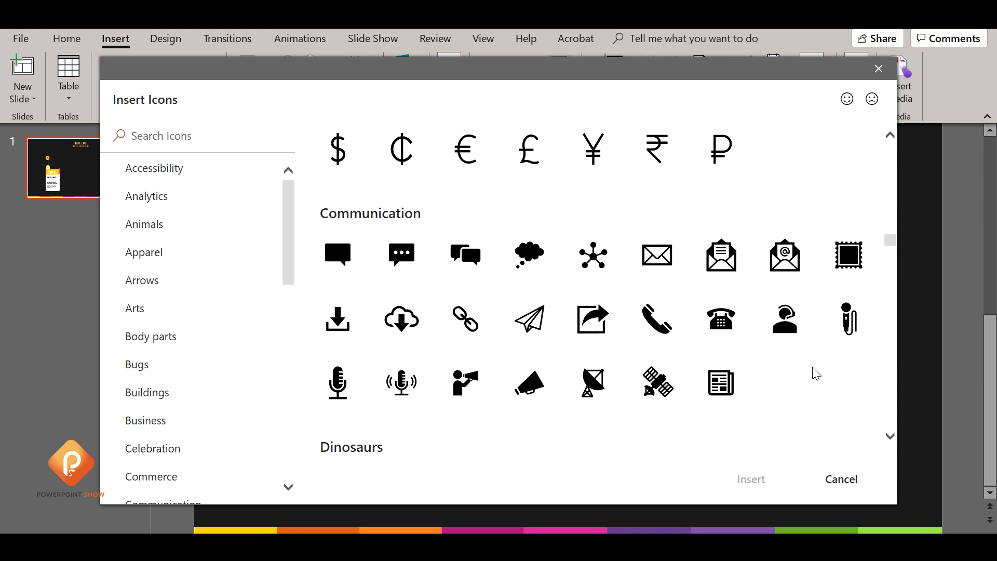
click(526, 325)
click(748, 475)
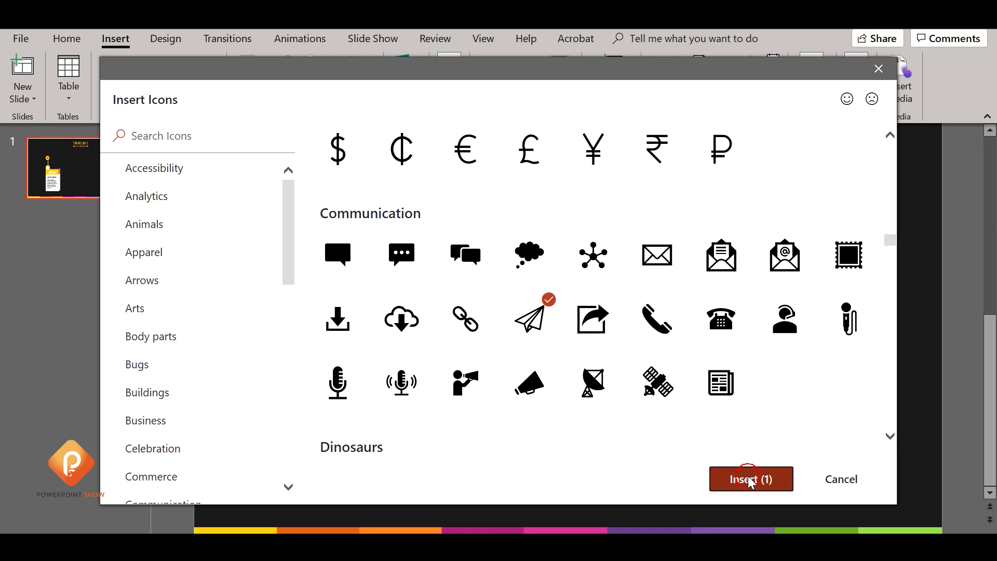
drag(576, 321, 344, 311)
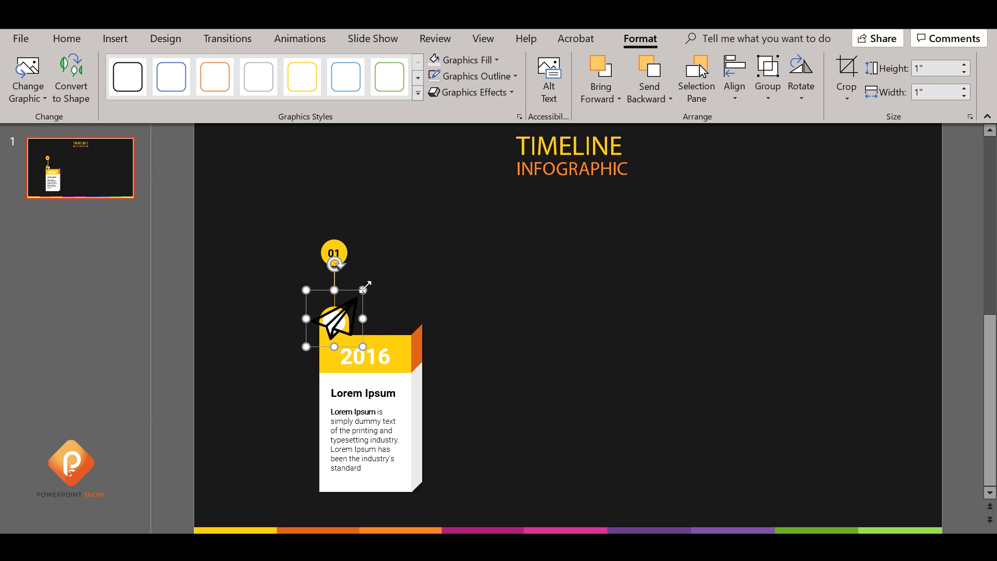
- Shrink the paper-plane icon to 0.27" and place it inside the card's white circle
drag(363, 289, 328, 325)
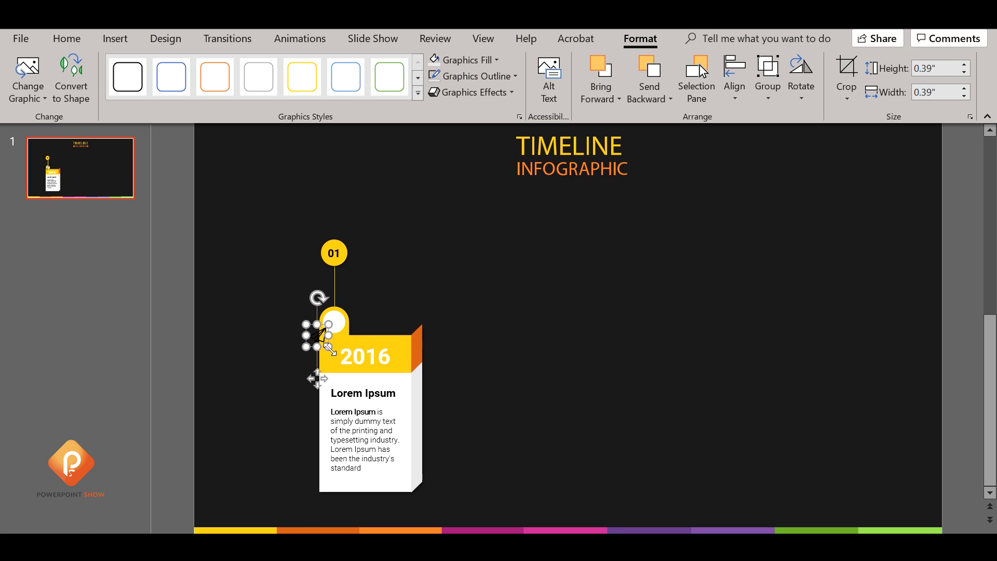
drag(317, 378, 330, 362)
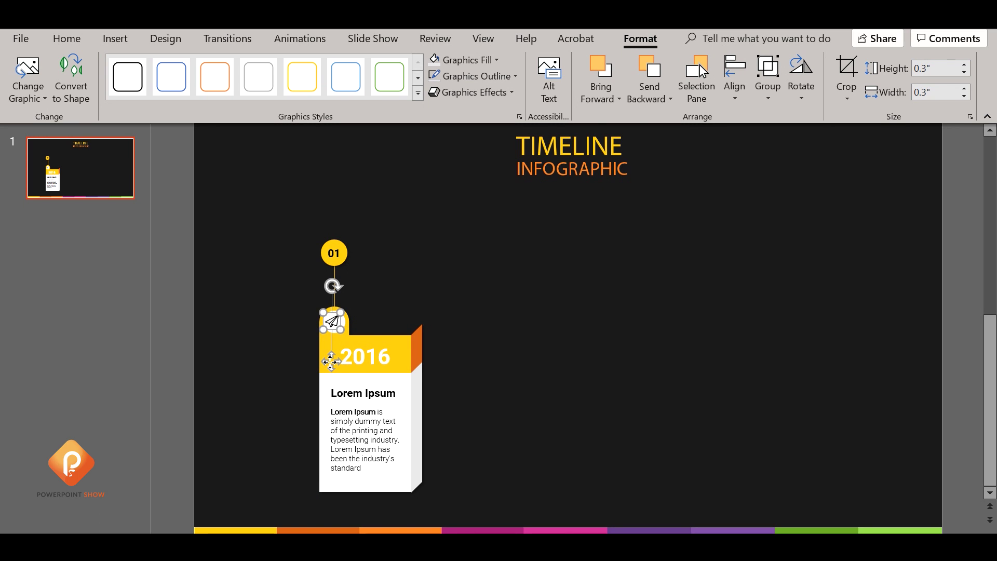
key(shift+Down)
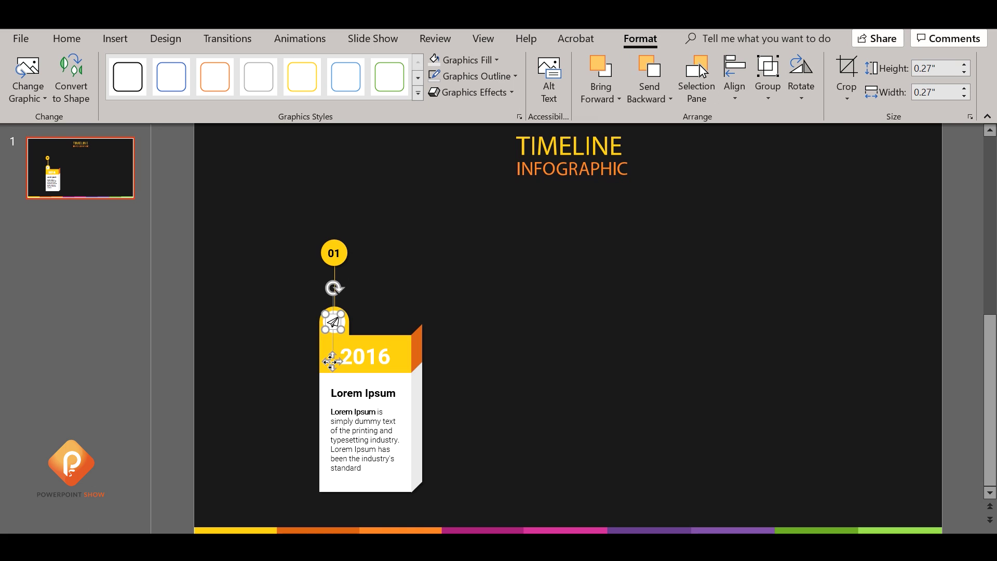
- Group the number circle, icon and card shapes into one card and duplicate it to the right
click(180, 280)
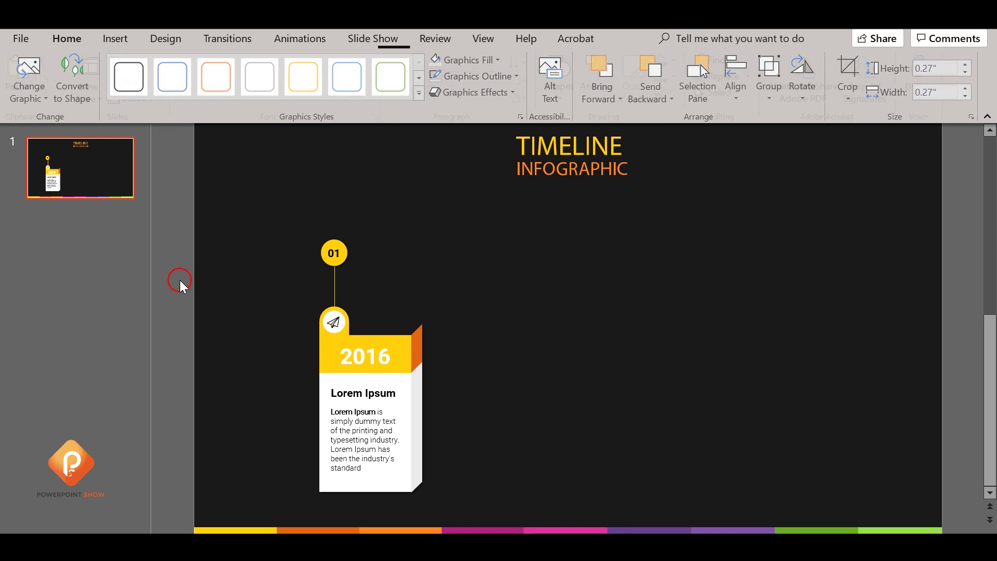
click(285, 269)
drag(271, 218, 460, 519)
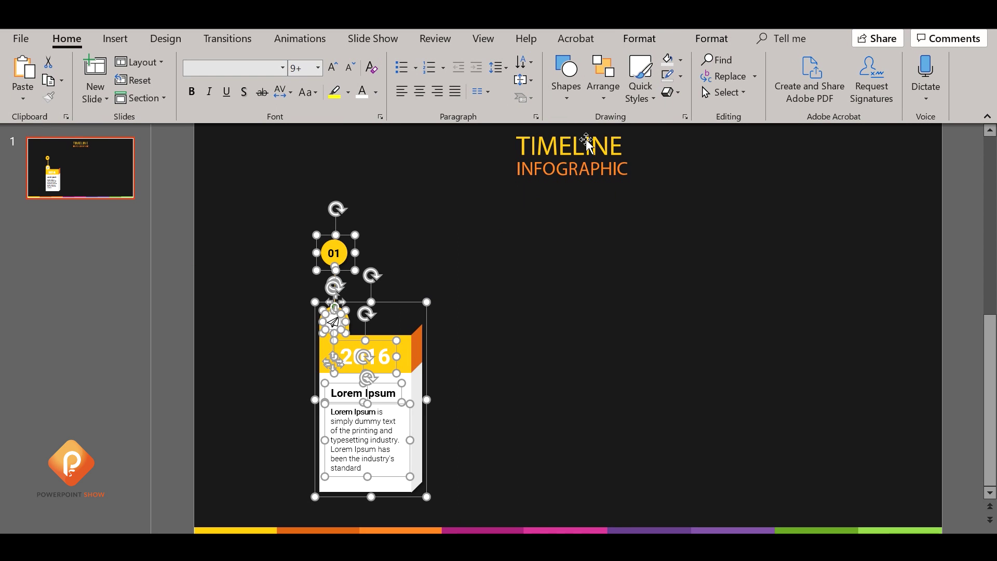
click(606, 105)
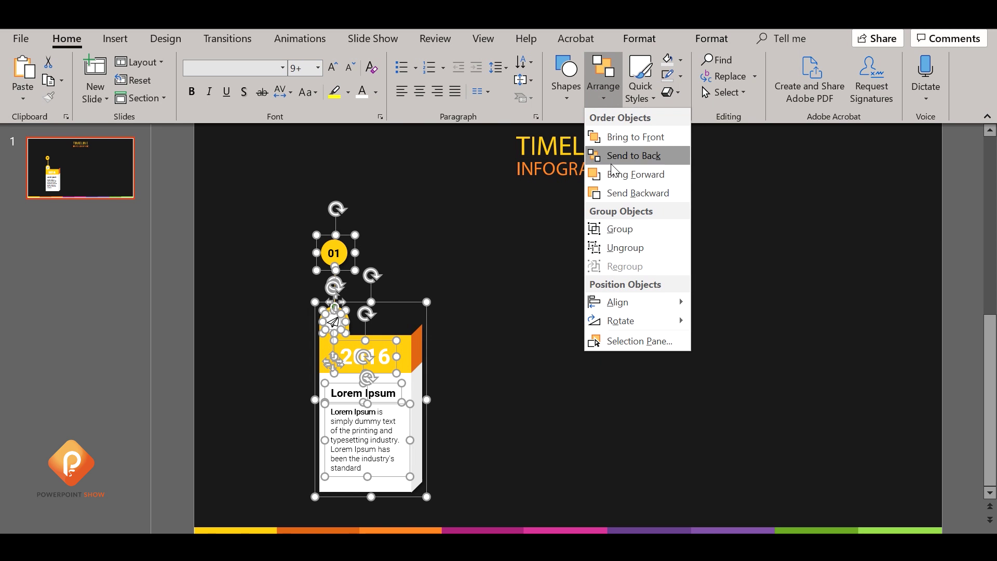
click(622, 233)
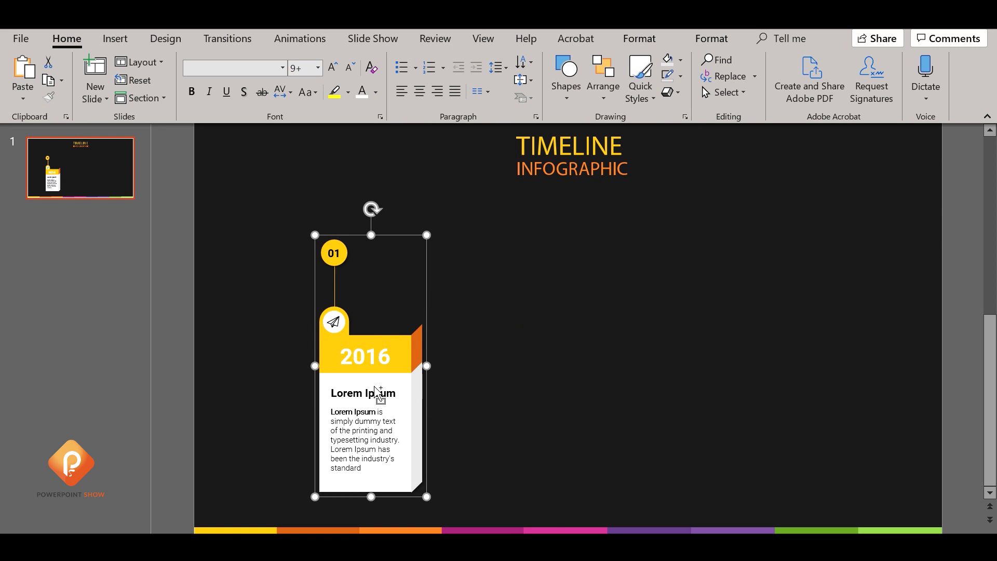
click(393, 388)
drag(393, 389, 509, 389)
- Move the copied card up beside the first card and nudge it slightly higher
scroll(512, 337, up, 1)
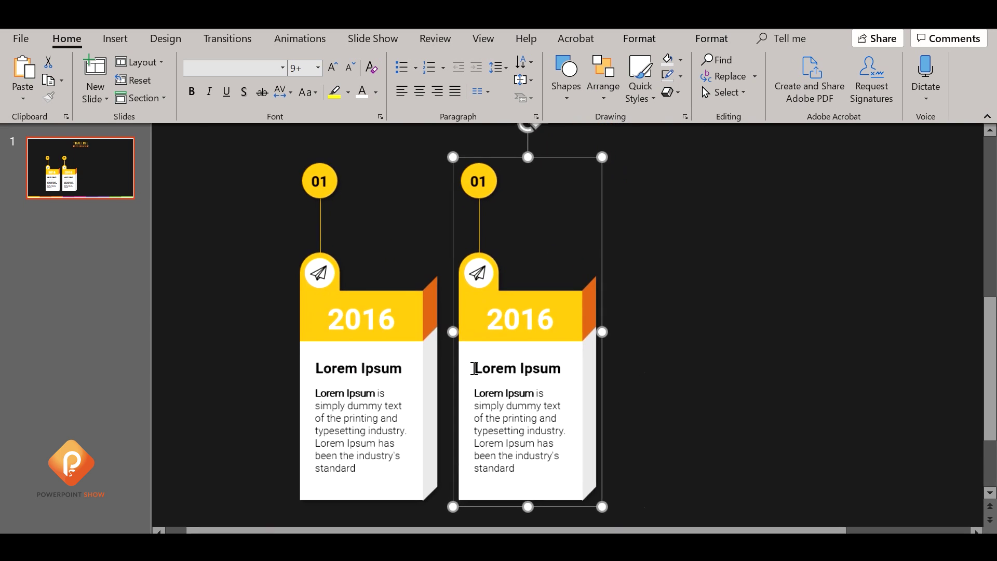
scroll(516, 326, up, 2)
drag(518, 337, 494, 315)
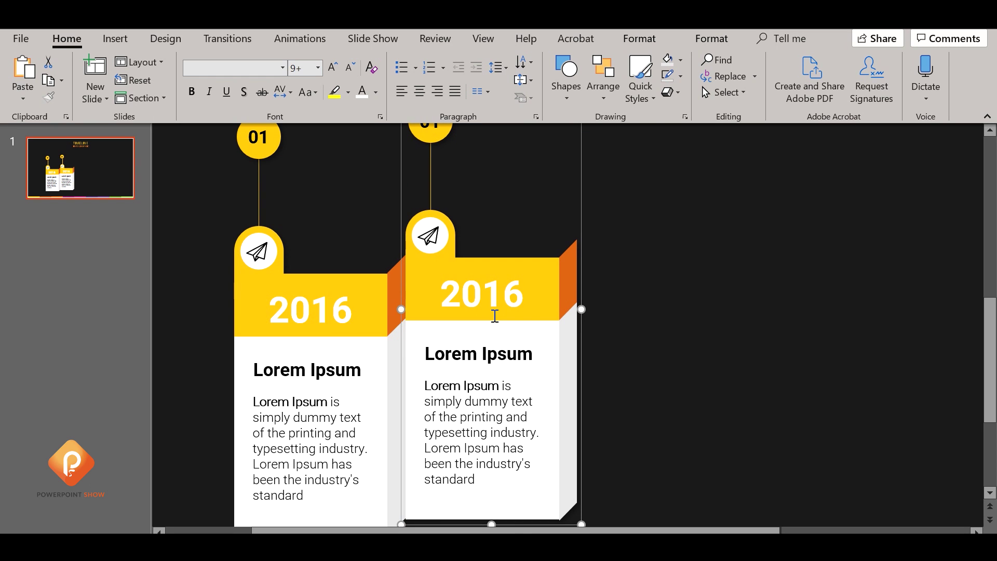
key(ctrl+Up)
key(ctrl+Up)
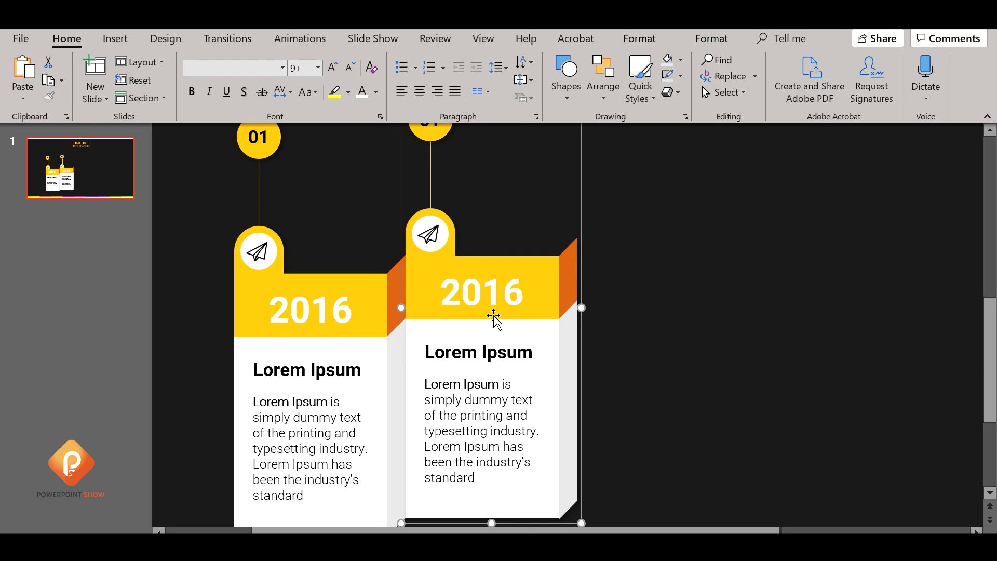
scroll(497, 322, down, 2)
scroll(495, 318, down, 2)
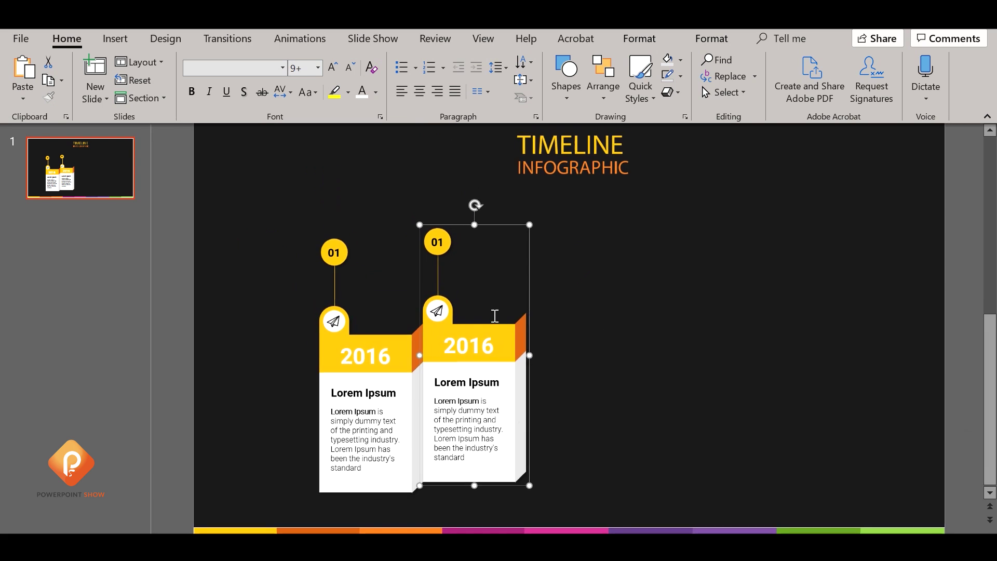
click(578, 340)
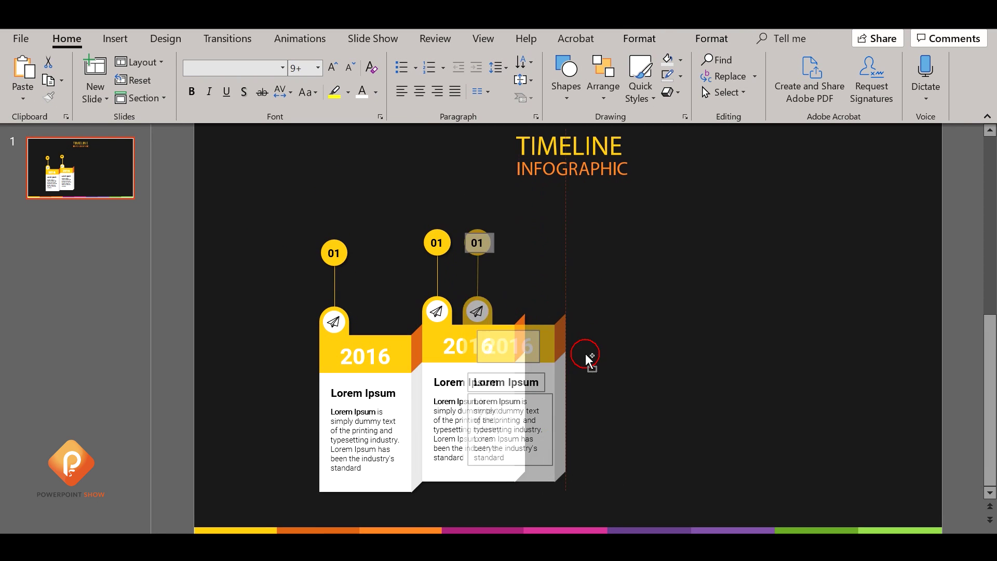
- Add third and fourth copies to the right, setting the third card a step higher
mouse_move(510, 345)
mouse_down()
mouse_move(646, 362)
mouse_move(604, 345)
mouse_up()
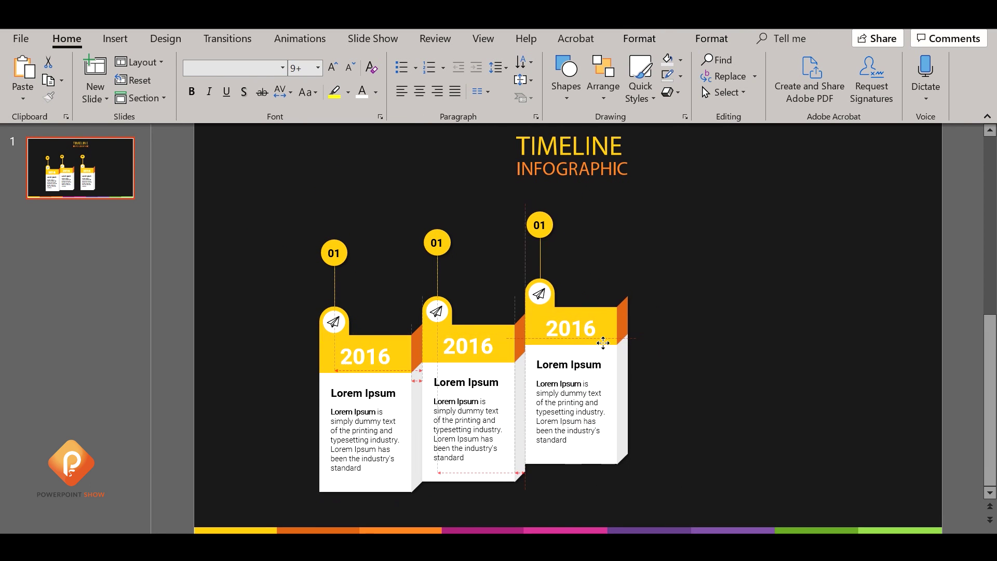
scroll(604, 345, up, 3)
scroll(603, 345, down, 3)
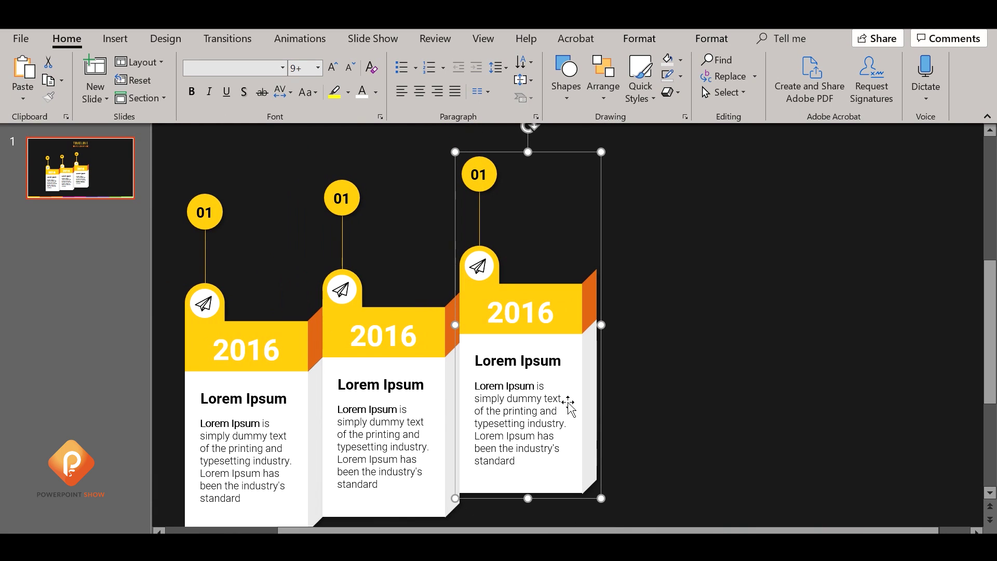
drag(579, 354, 578, 366)
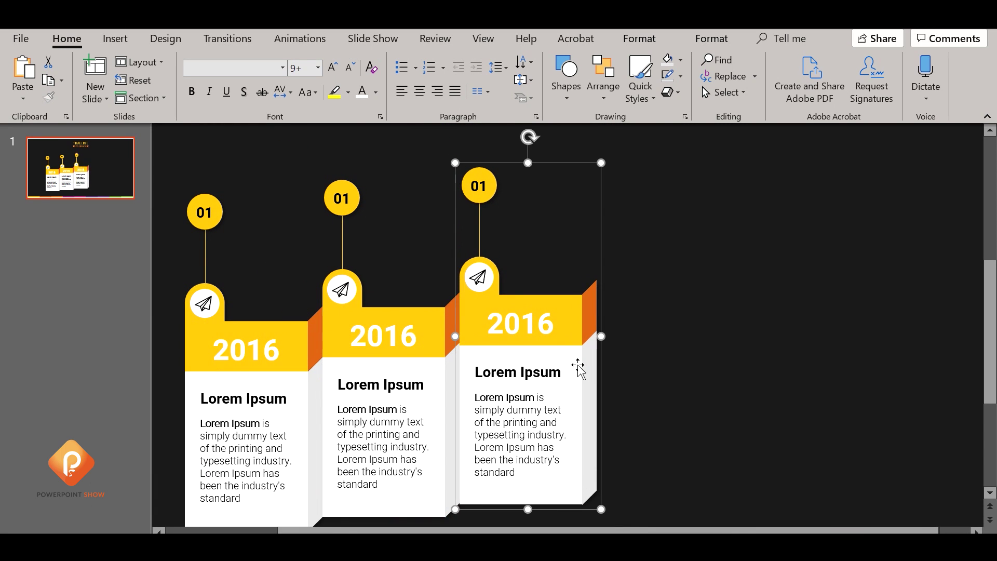
key(ctrl+Up)
key(ctrl+Up)
key(ctrl+Up)
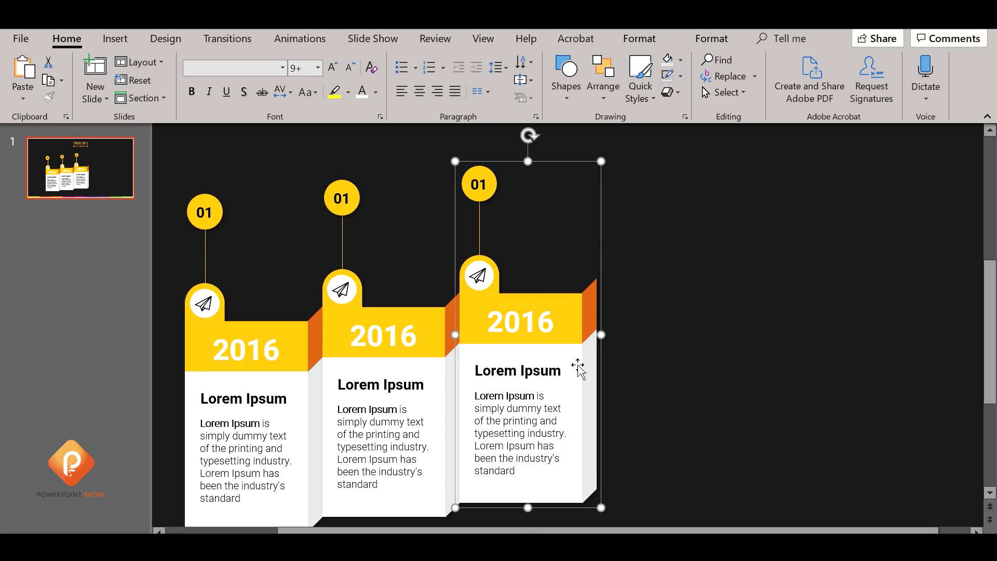
click(655, 281)
mouse_move(562, 333)
mouse_down()
mouse_move(750, 341)
mouse_move(712, 325)
mouse_up()
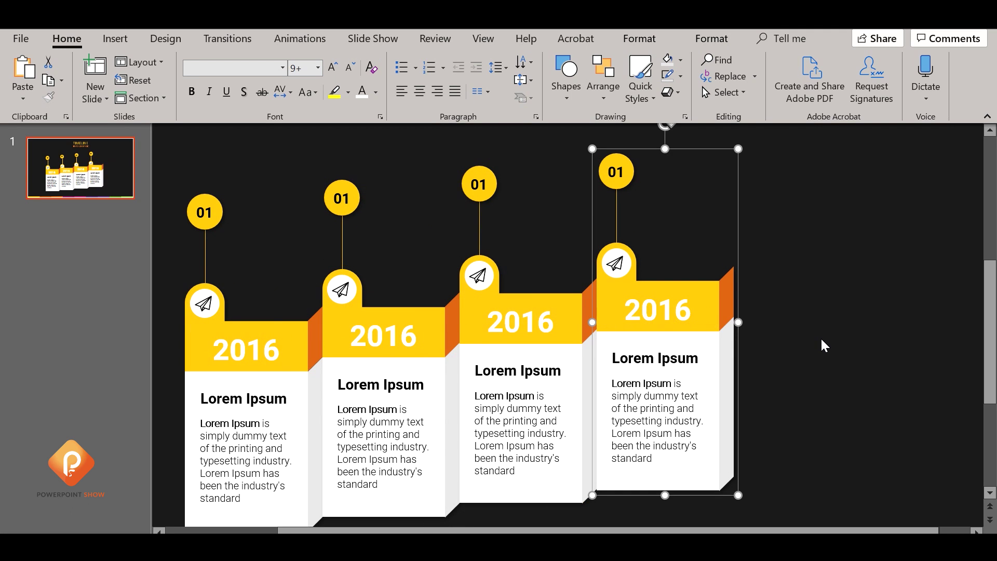
- Nudge the fourth card slightly higher in the stepped row
key(ctrl+Up)
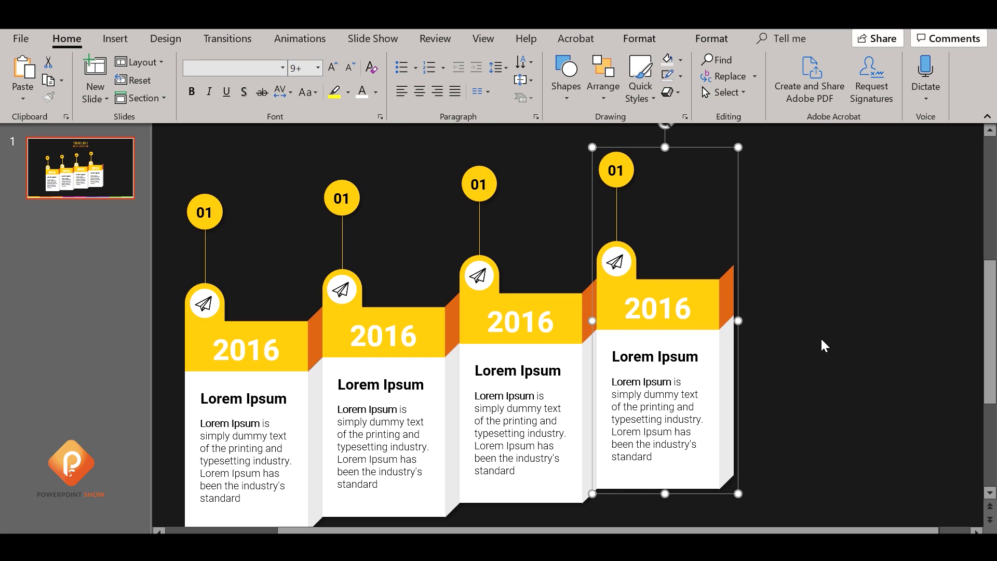
click(821, 337)
click(675, 308)
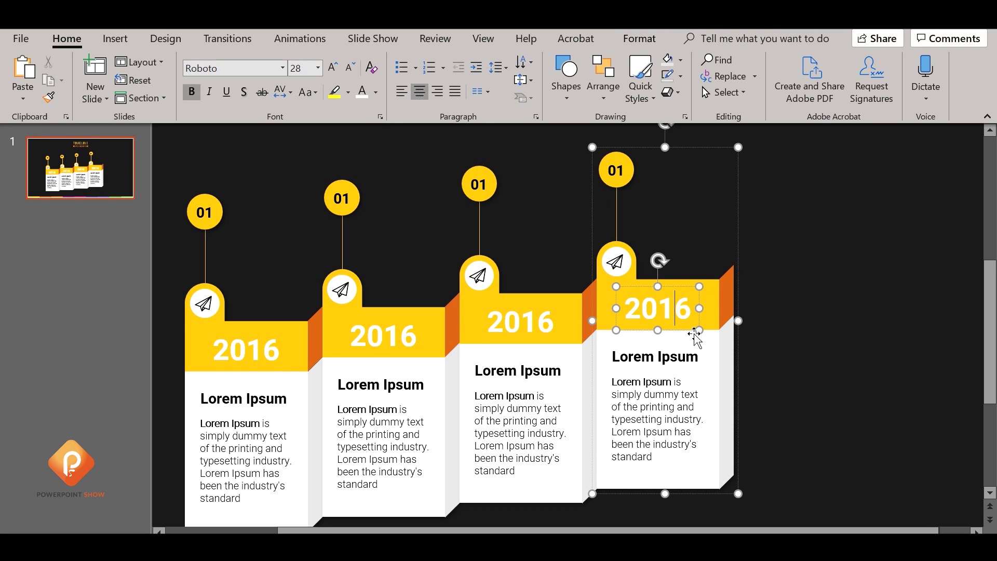
key(Escape)
click(850, 333)
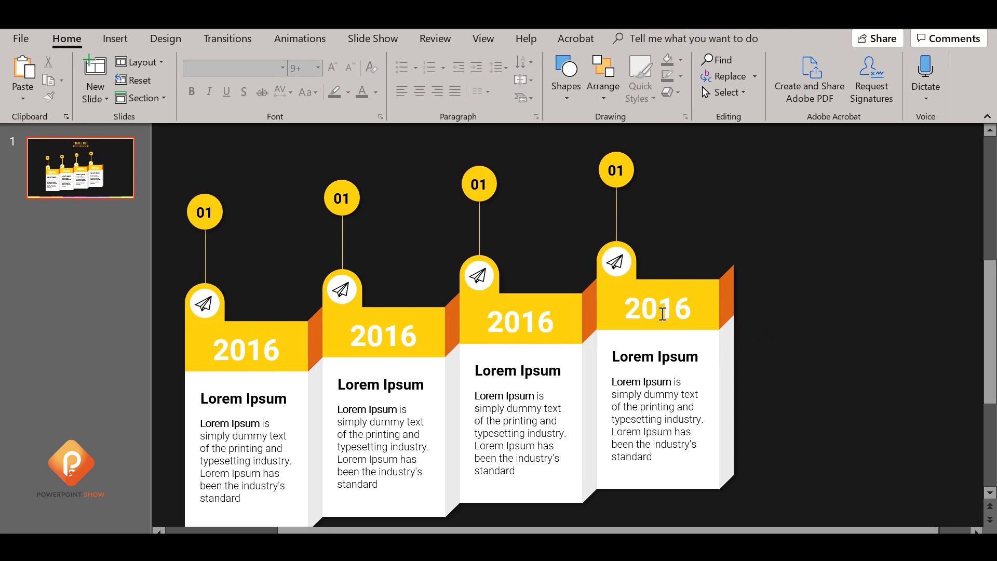
- Duplicate the fourth card to the right as a fifth card aligned with the staircase
mouse_move(675, 280)
mouse_down()
mouse_move(828, 283)
mouse_move(831, 270)
mouse_up()
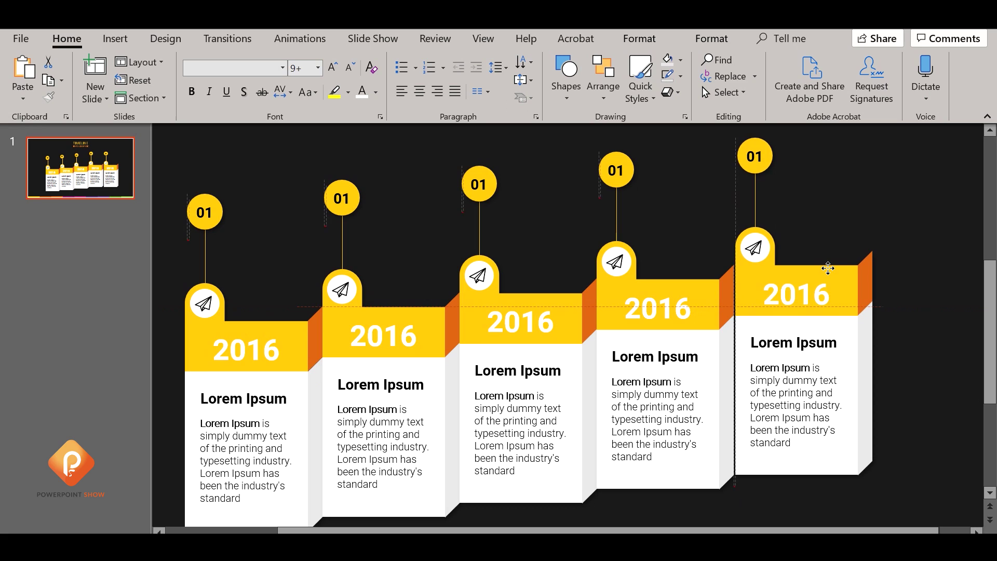
drag(831, 270, 826, 268)
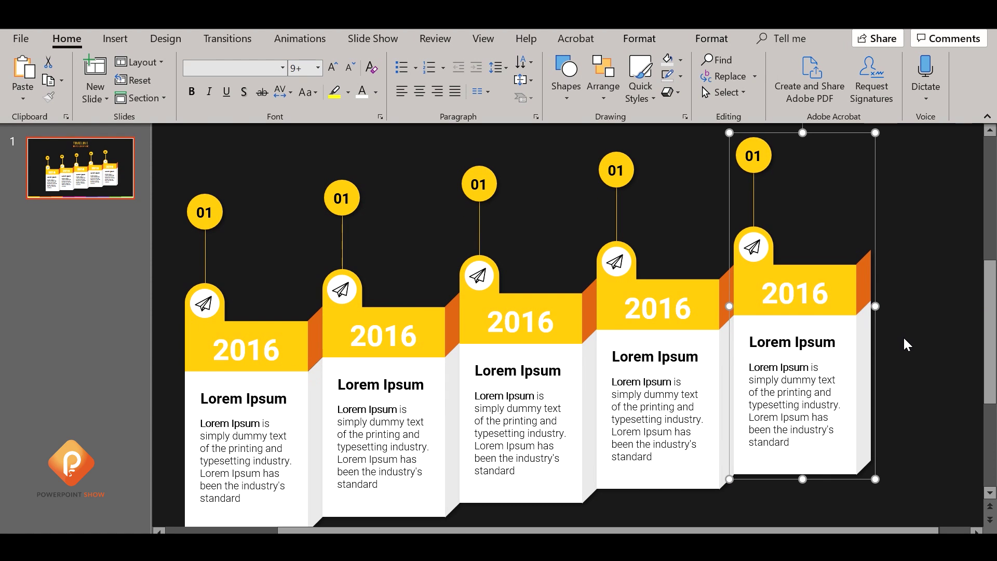
key(Up)
key(Down)
key(Down)
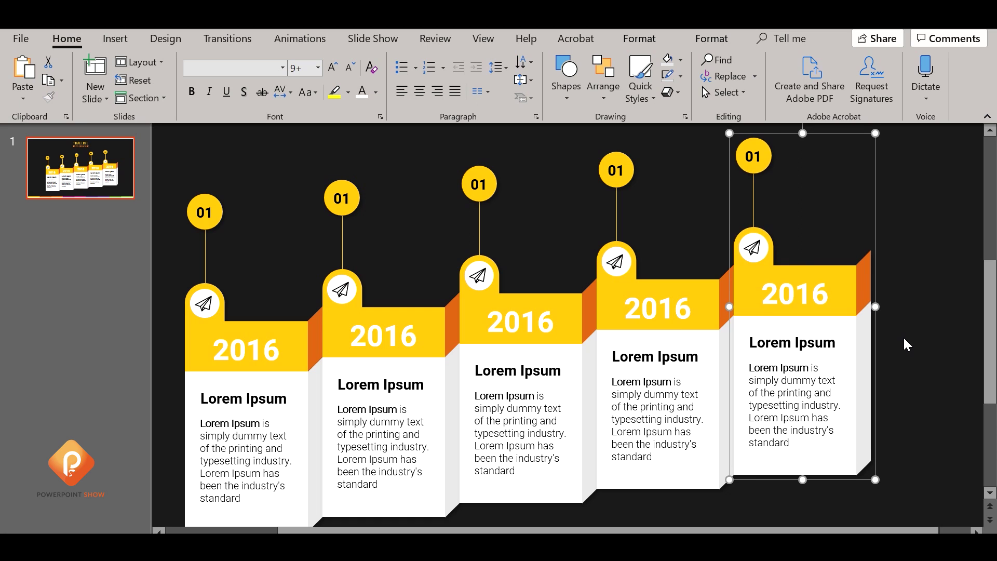
click(905, 343)
- Select all five cards and shift them together slightly down-left
scroll(904, 343, down, 3)
click(670, 406)
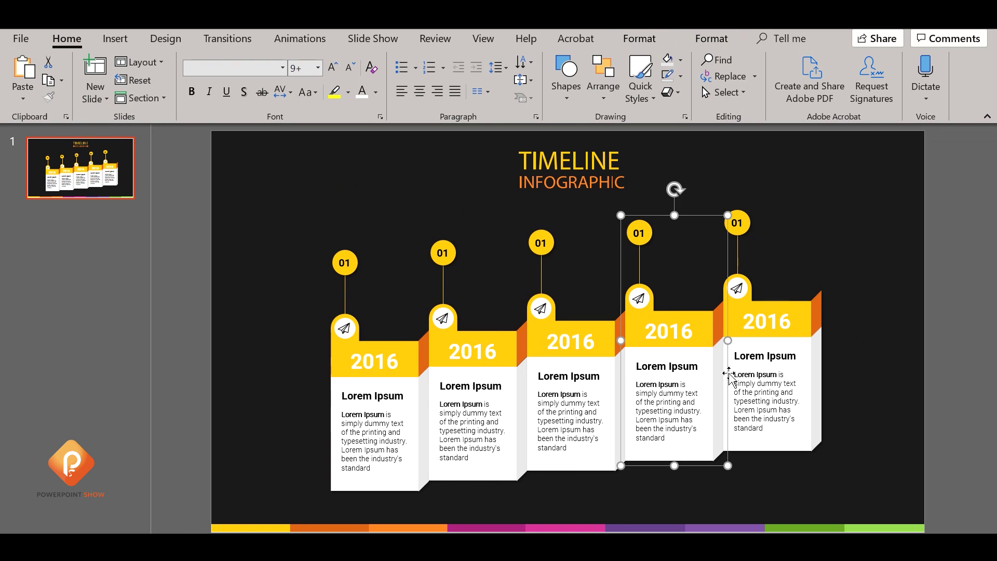
shift+click(769, 395)
shift+click(571, 411)
shift+click(436, 384)
shift+click(364, 364)
drag(801, 318, 799, 322)
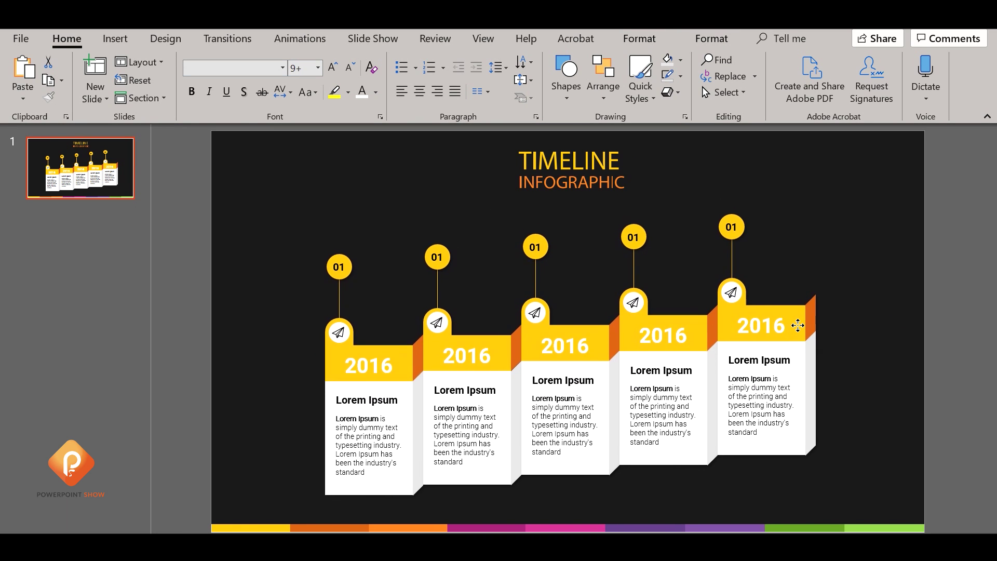
- Change the year labels on cards two to five to 2017, 2018, 2019 and 2020
click(603, 86)
click(624, 219)
click(363, 364)
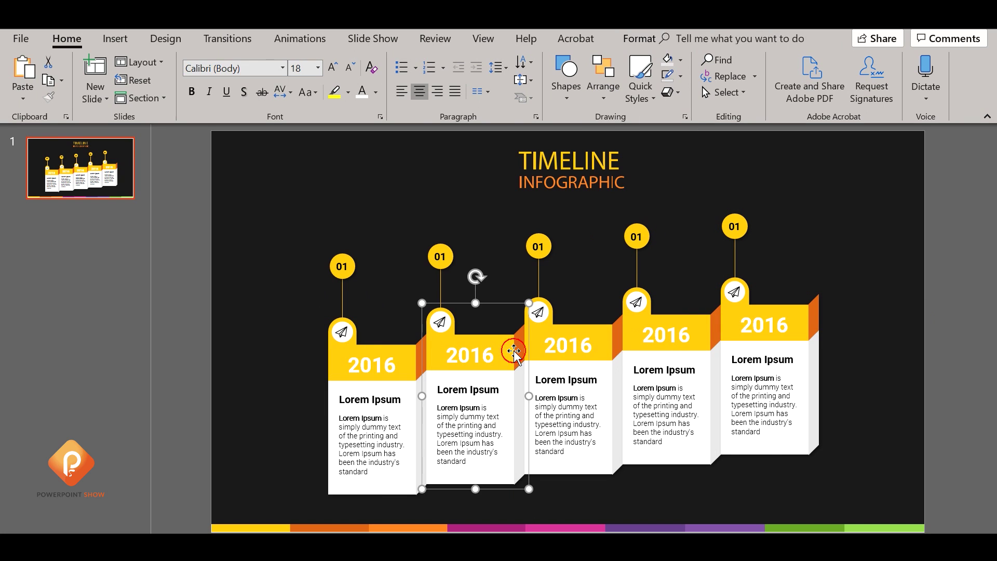
click(512, 349)
click(468, 355)
double_click(470, 355)
text(2017)
double_click(568, 346)
text(2018)
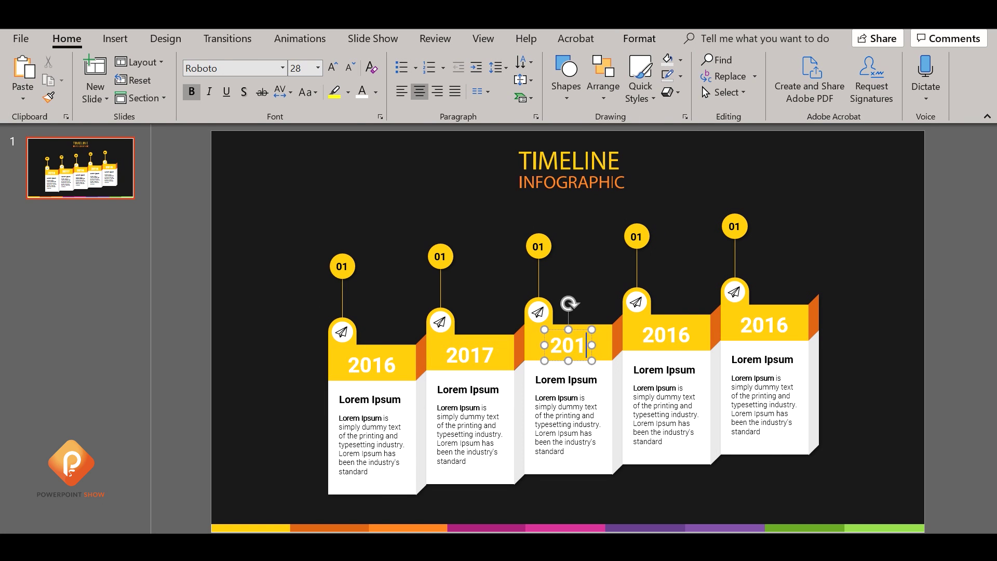
double_click(667, 335)
text(2019)
double_click(764, 326)
text(2020)
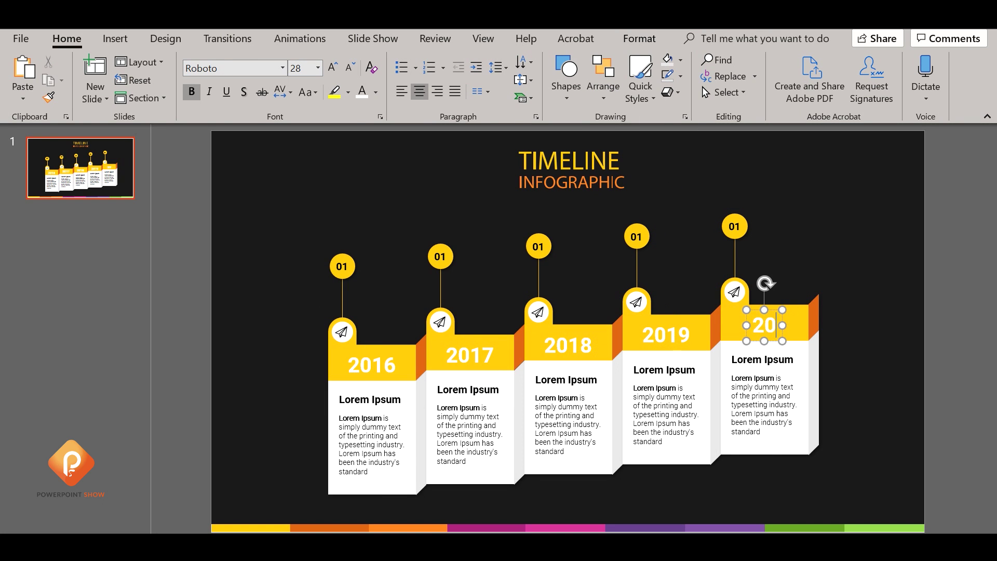
- Renumber the circles on cards two to five as 02 through 05
click(442, 300)
text(2)
click(540, 247)
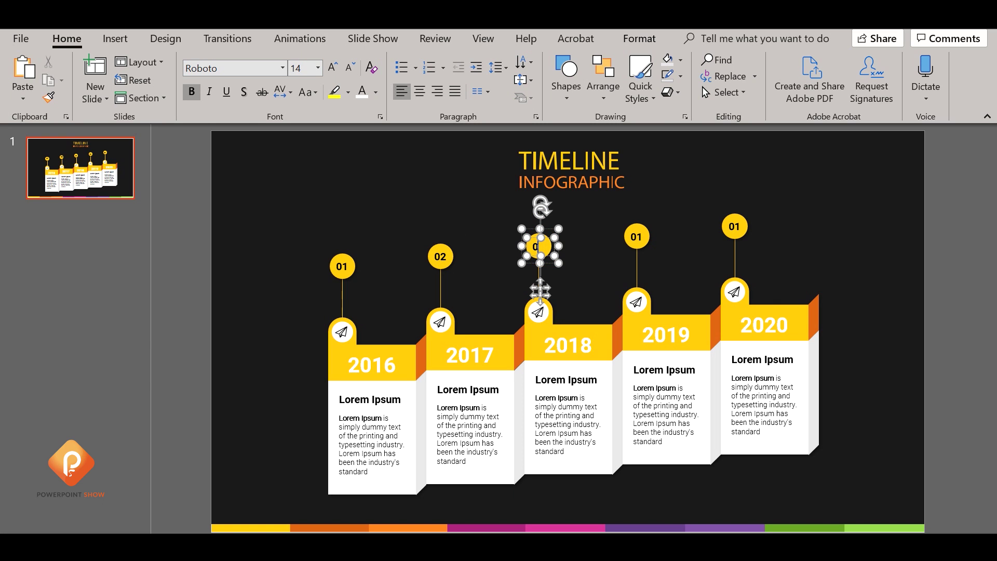
text(3)
click(638, 237)
click(738, 227)
key(BackSpace)
text(5)
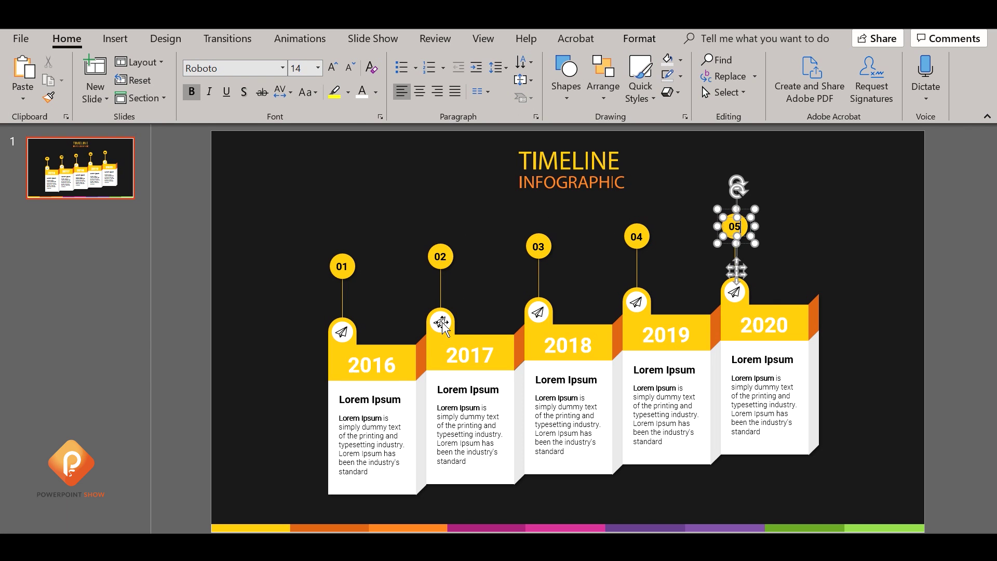
- Delete the duplicate paper-plane icons from the 2017 and later cards
click(441, 322)
key(Delete)
click(539, 311)
key(Delete)
click(636, 301)
- Insert a shopping-bag icon from the Business category and fit it into the 2017 circle
click(116, 38)
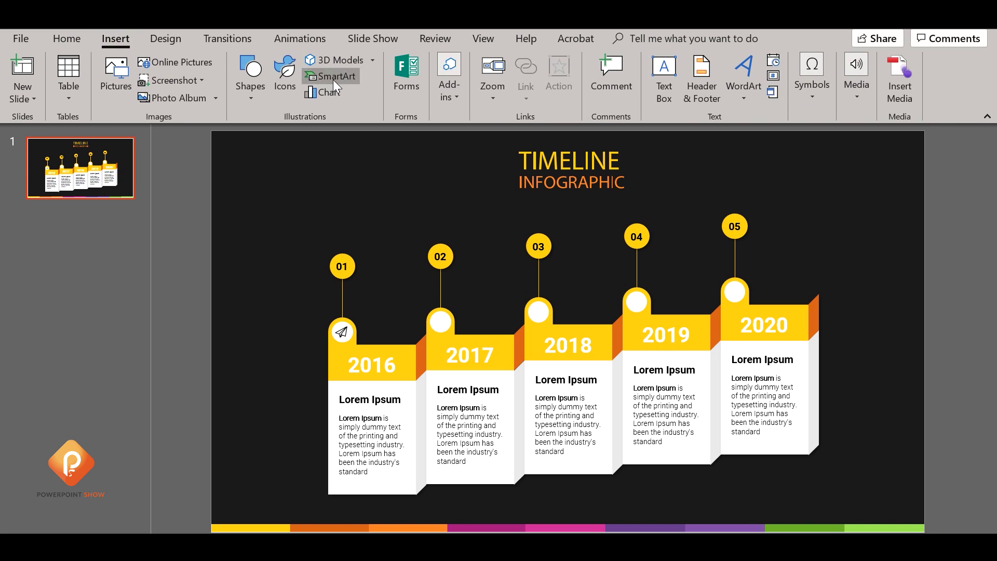
click(156, 419)
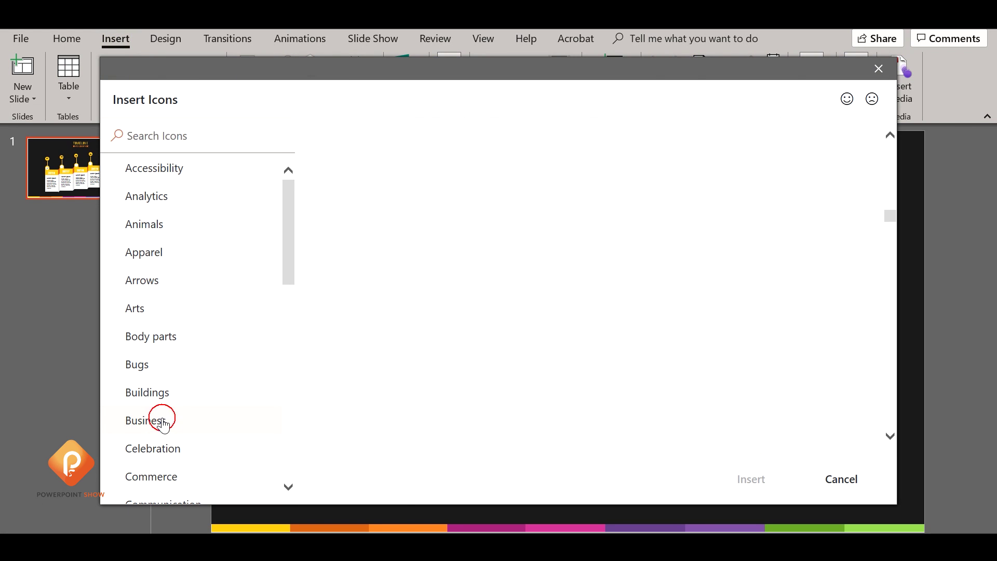
scroll(658, 416, down, 4)
scroll(659, 421, down, 5)
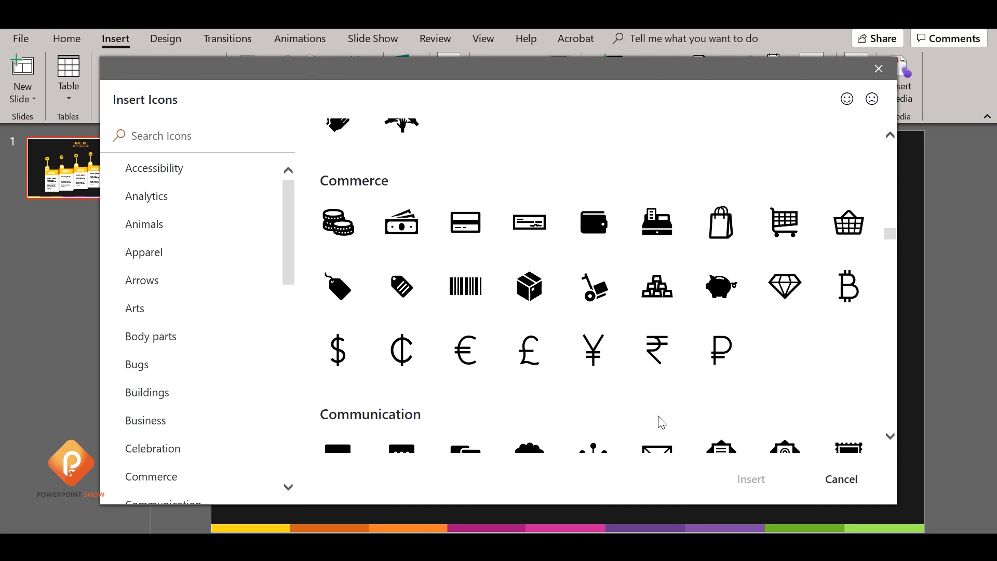
scroll(675, 312, down, 1)
click(721, 171)
click(750, 478)
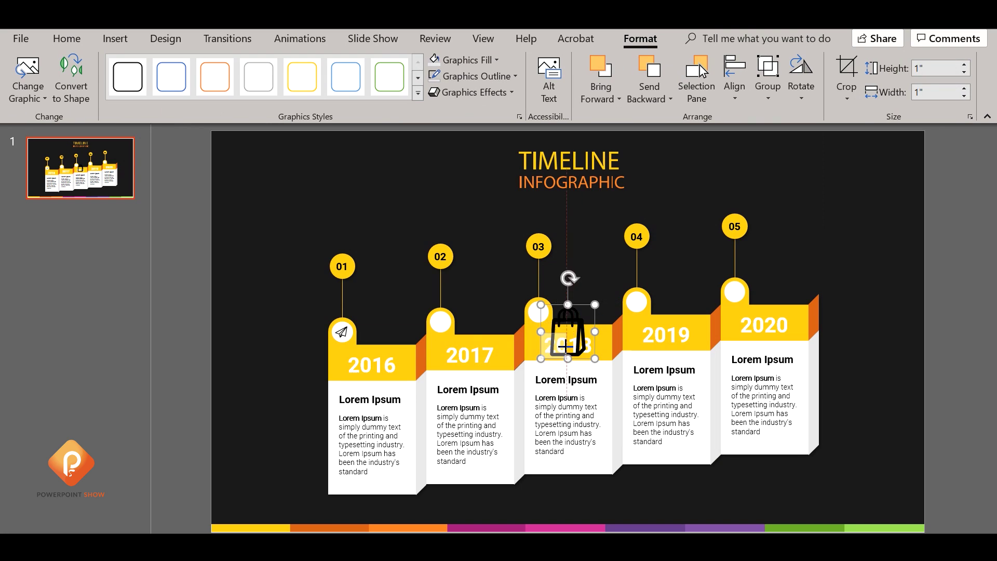
mouse_move(594, 359)
mouse_down()
mouse_move(562, 326)
mouse_move(438, 322)
mouse_up()
drag(438, 366, 440, 365)
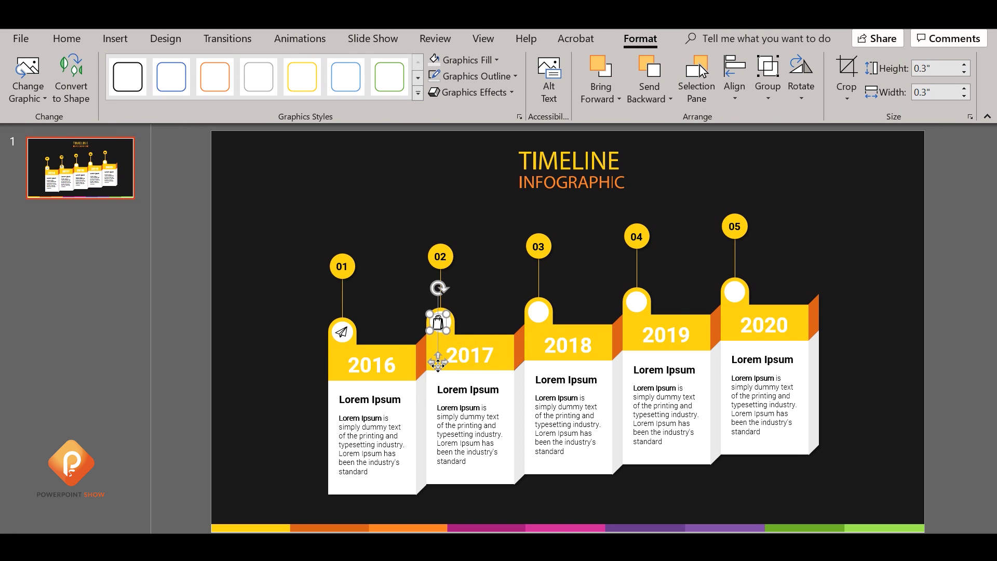
click(215, 260)
- Insert a bar-chart icon, shrink it, and place it on the 2018 circle
click(115, 39)
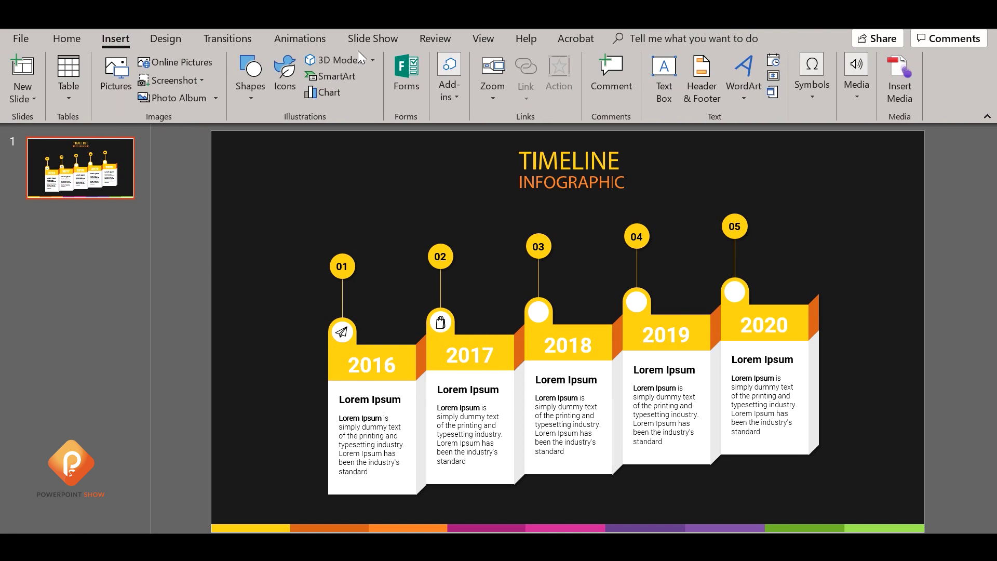
click(285, 68)
click(340, 351)
click(752, 478)
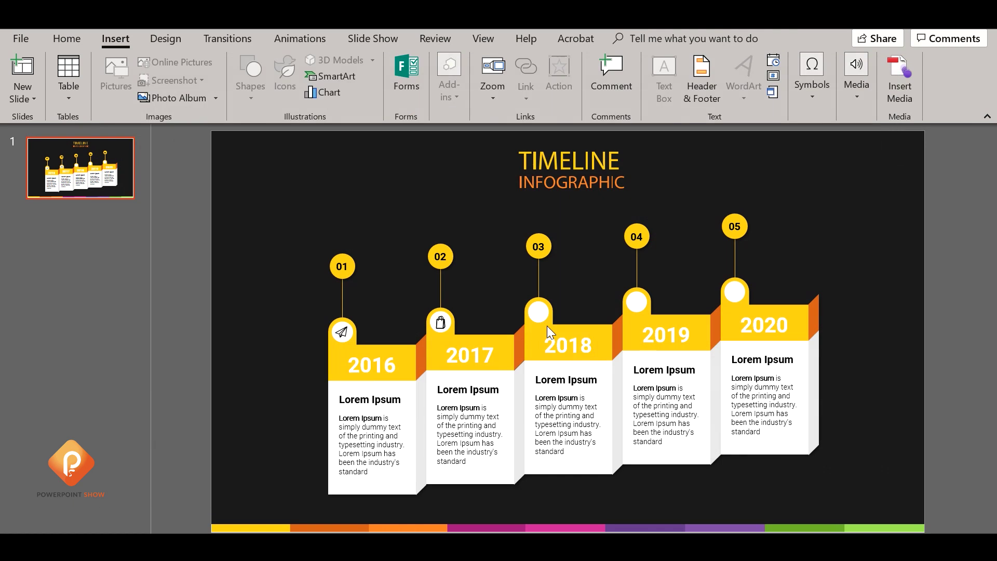
drag(594, 305, 559, 340)
drag(552, 386, 541, 348)
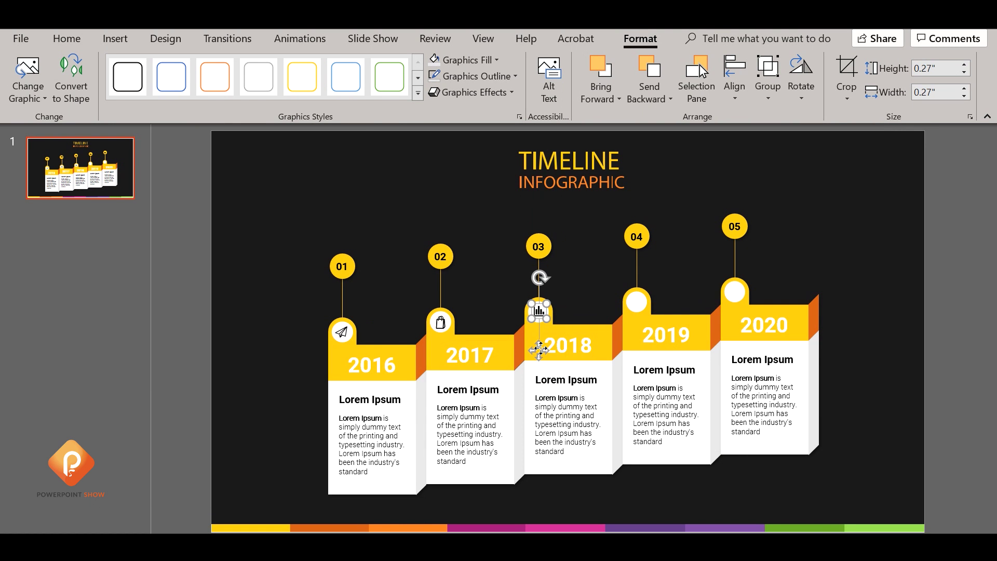
click(324, 294)
- Insert a cloud-download icon and shrink it into the 2019 circle
click(115, 38)
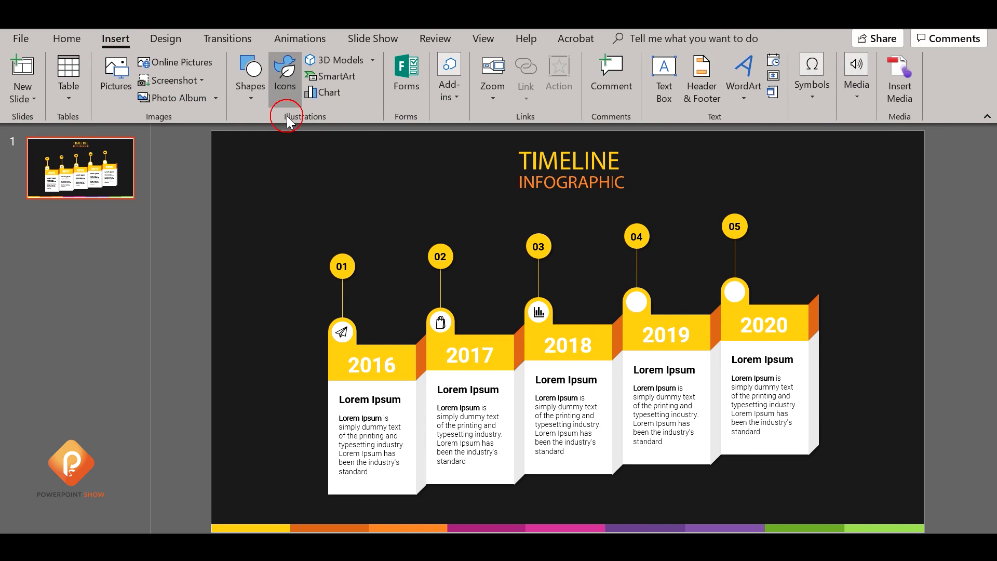
click(285, 112)
scroll(675, 312, down, 15)
scroll(678, 393, down, 3)
scroll(675, 392, down, 5)
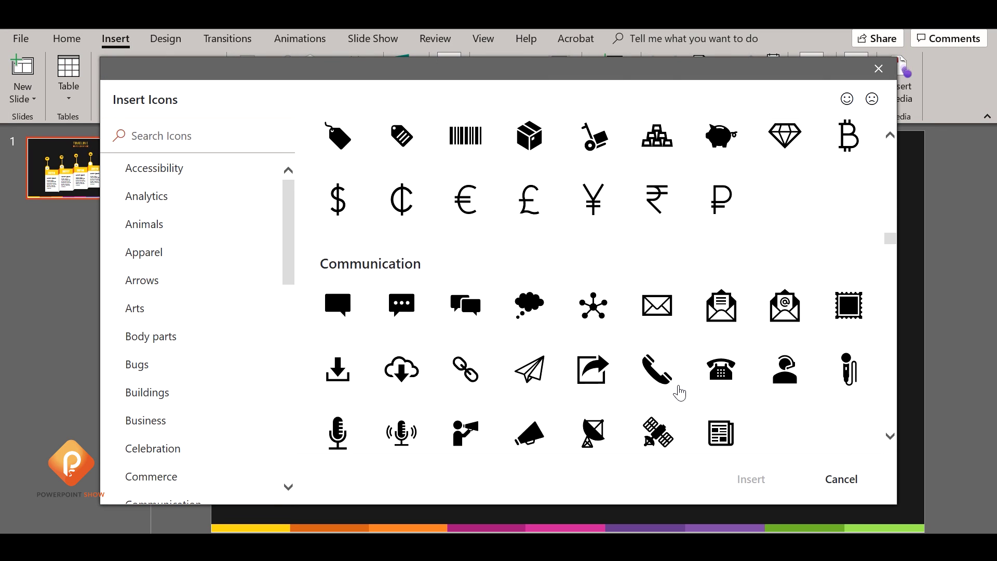
scroll(674, 391, down, 1)
click(401, 320)
click(751, 476)
mouse_move(595, 358)
mouse_down()
mouse_move(556, 319)
mouse_move(638, 302)
mouse_up()
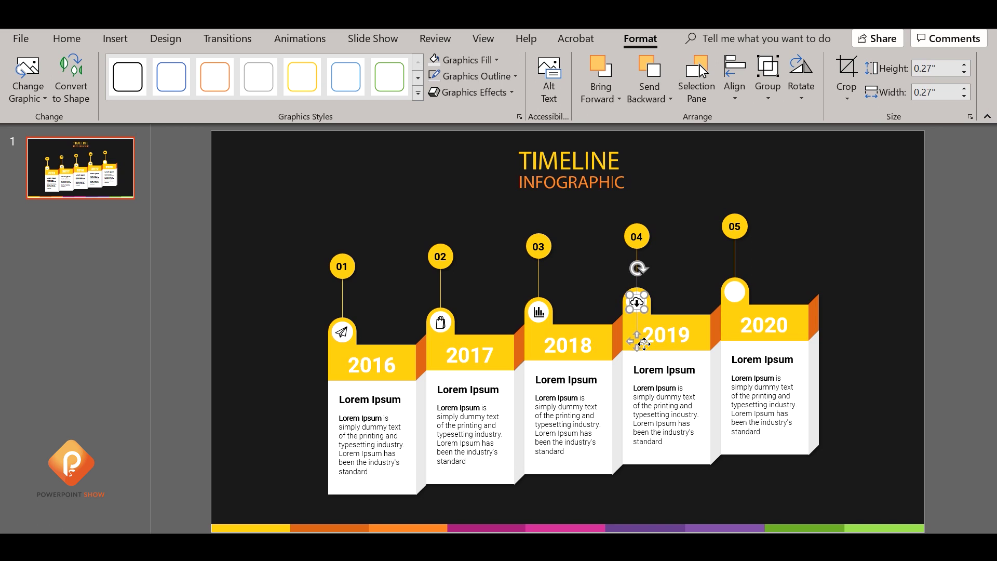
click(681, 281)
- Insert a magnifier icon and shrink it onto the 2020 circle
click(115, 39)
click(312, 78)
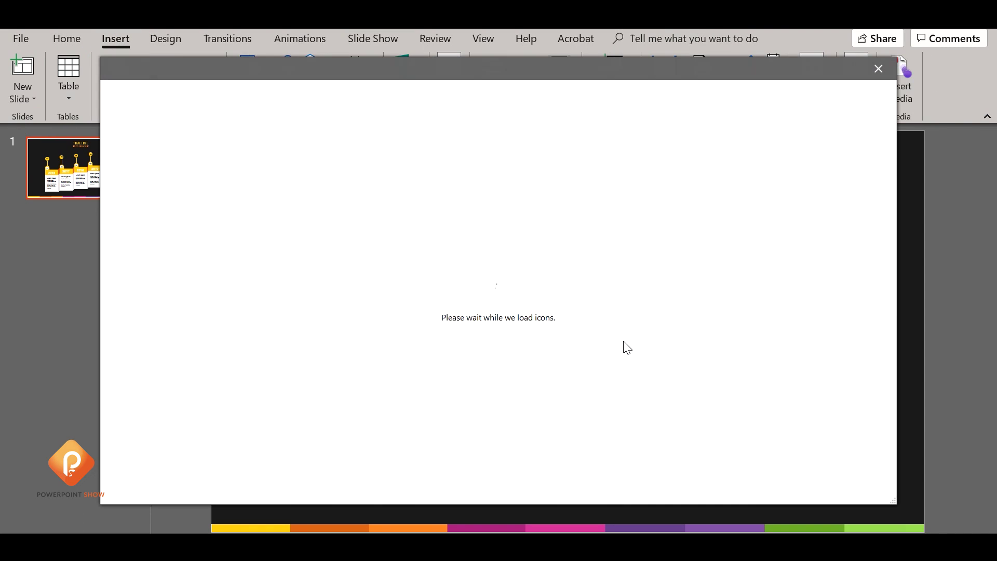
click(848, 309)
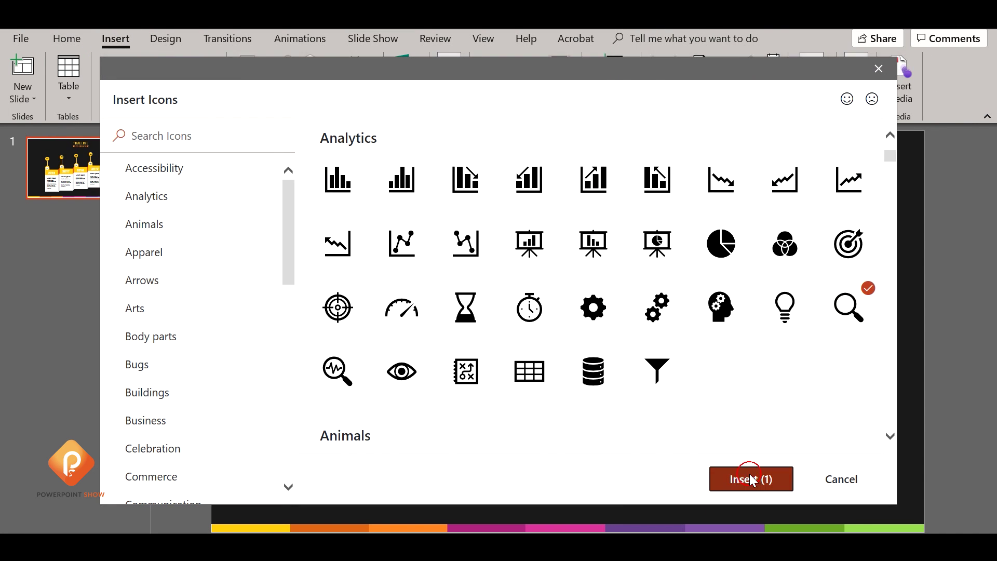
click(751, 479)
mouse_move(547, 332)
mouse_down()
mouse_move(742, 330)
mouse_move(736, 337)
mouse_up()
click(771, 301)
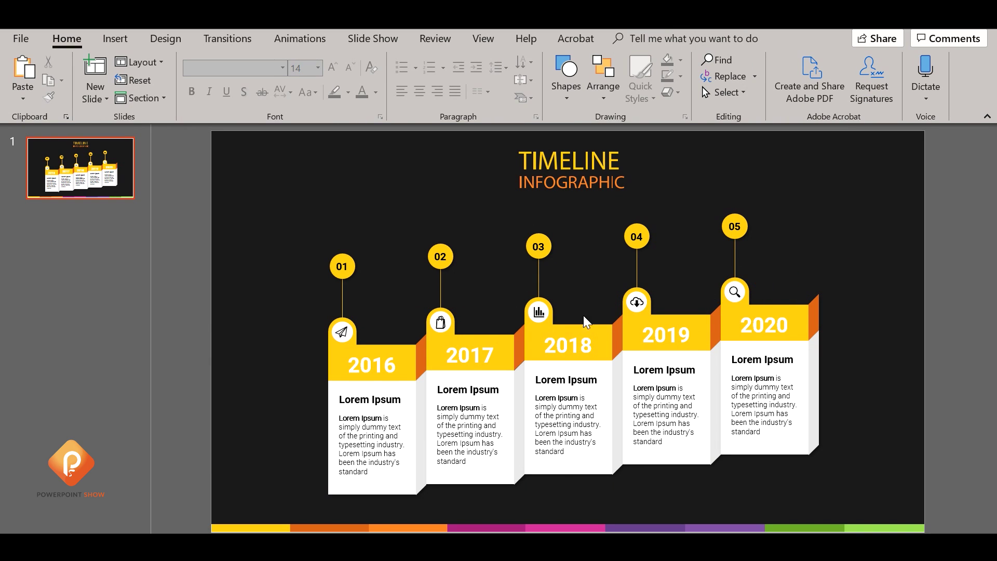
- Select the 2017 card's yellow header and sample its fill with the Shape Fill eyedropper
click(439, 349)
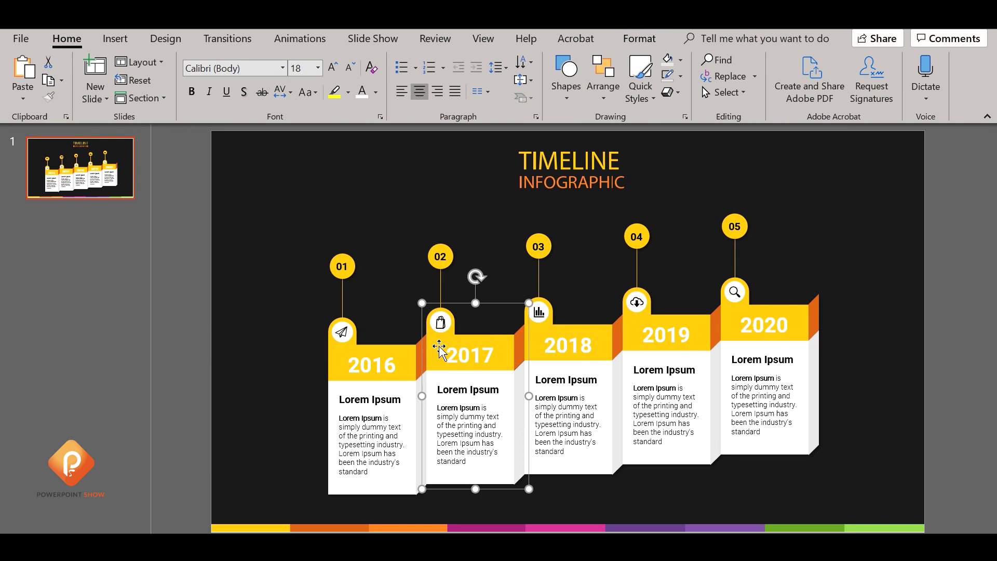
click(439, 349)
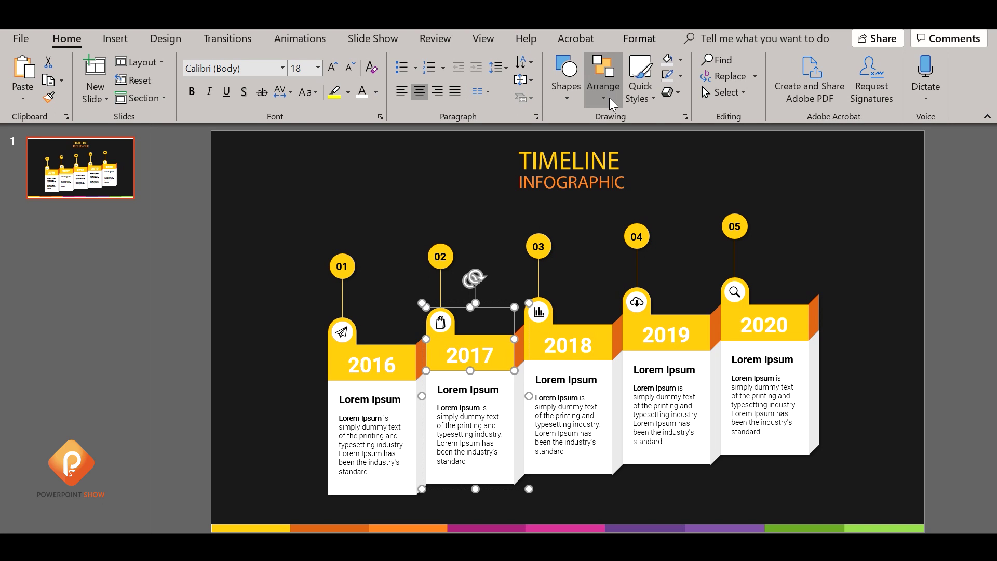
click(680, 60)
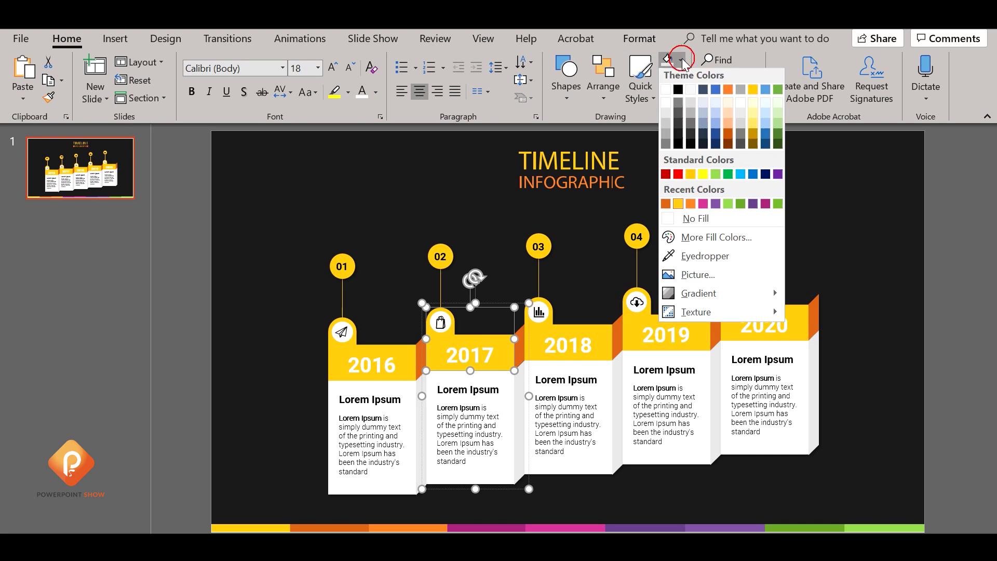
click(705, 259)
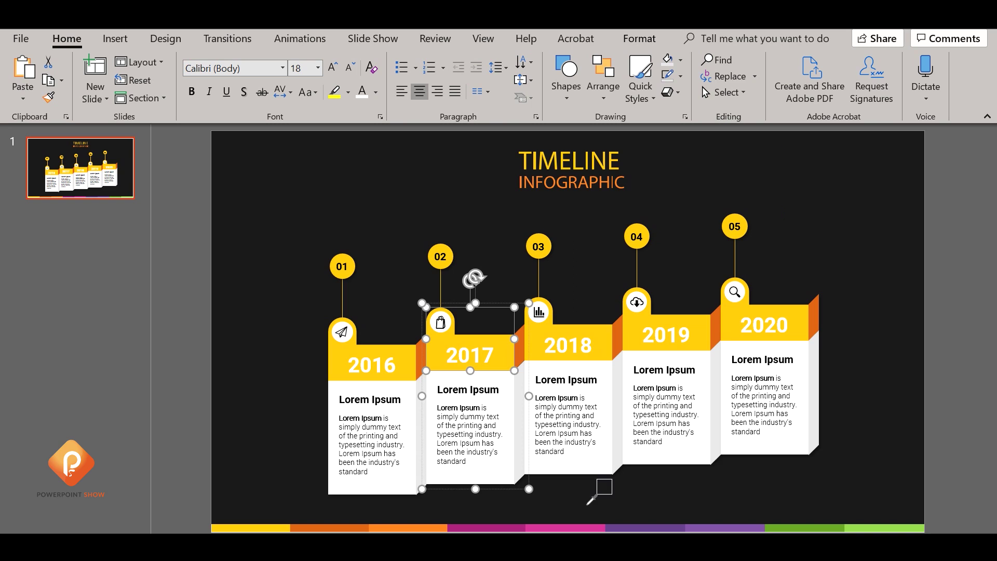
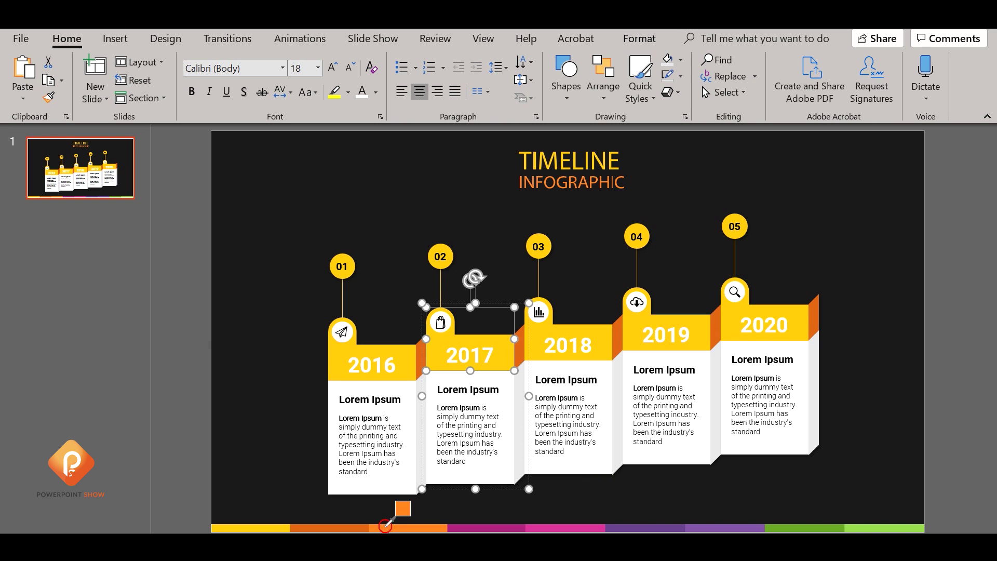
- Eyedropper the bar's orange onto the 2017 header and the bar's magenta onto its fold
click(385, 526)
click(521, 343)
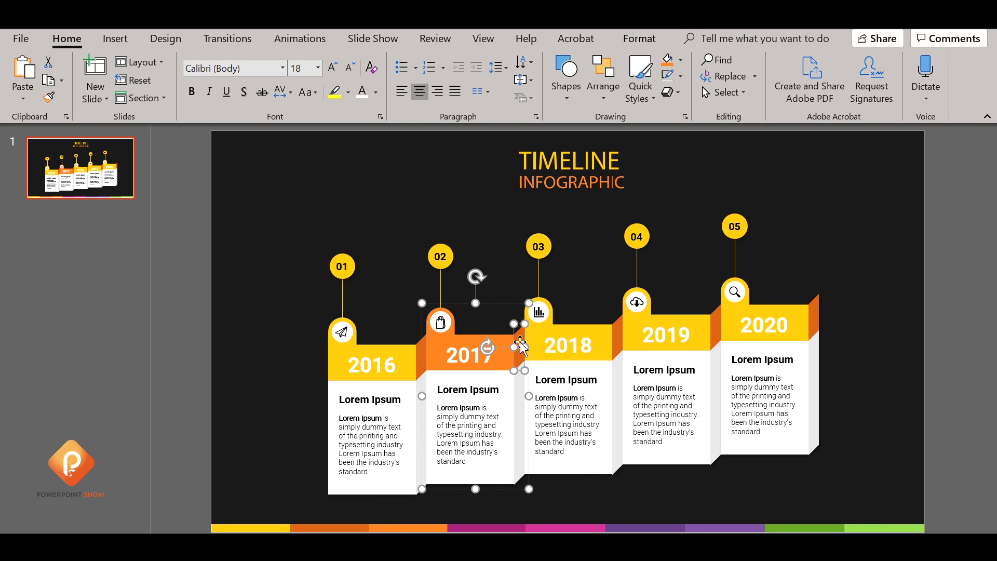
click(680, 60)
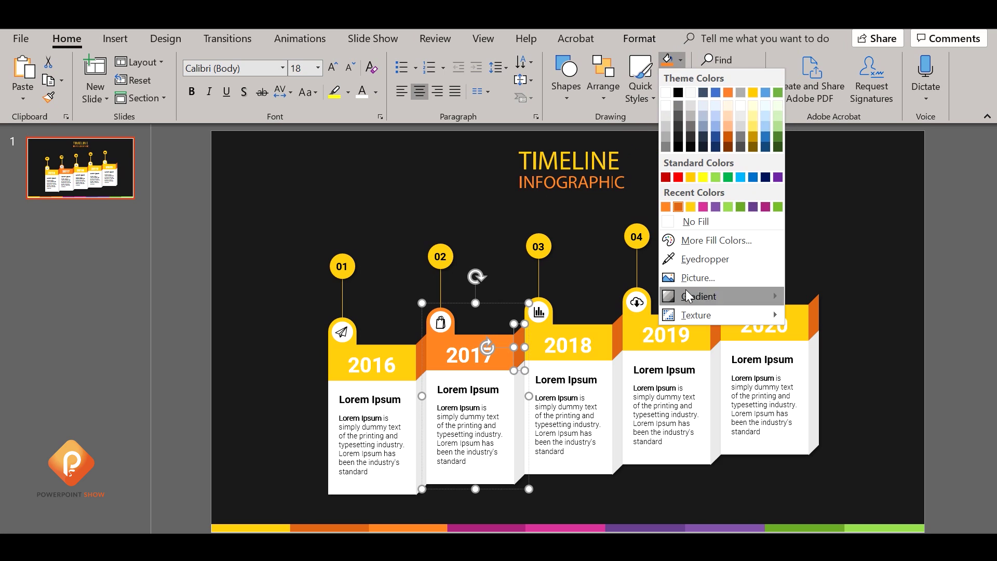
click(691, 255)
click(482, 528)
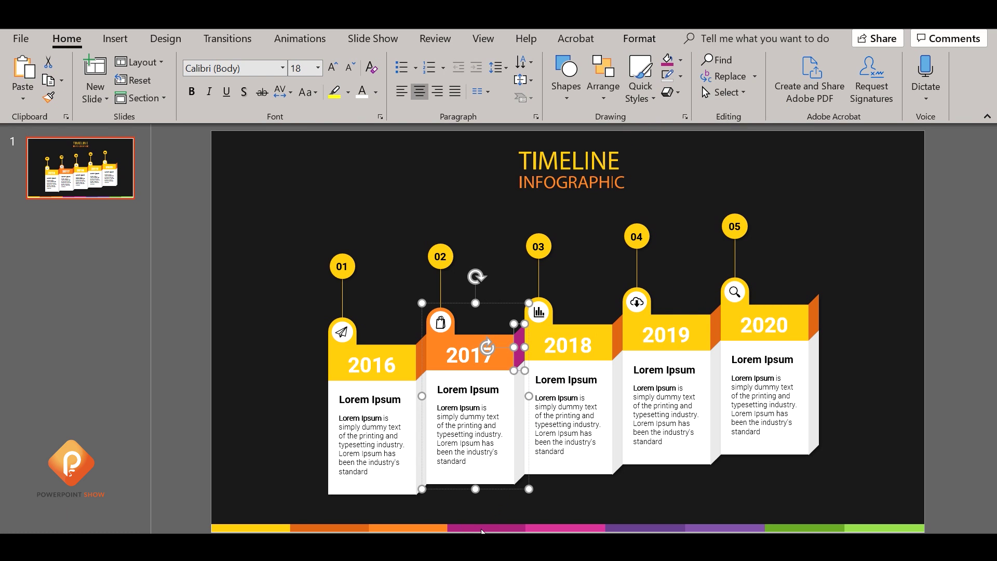
- Fill the circle inside the 02 marker group with orange
click(449, 249)
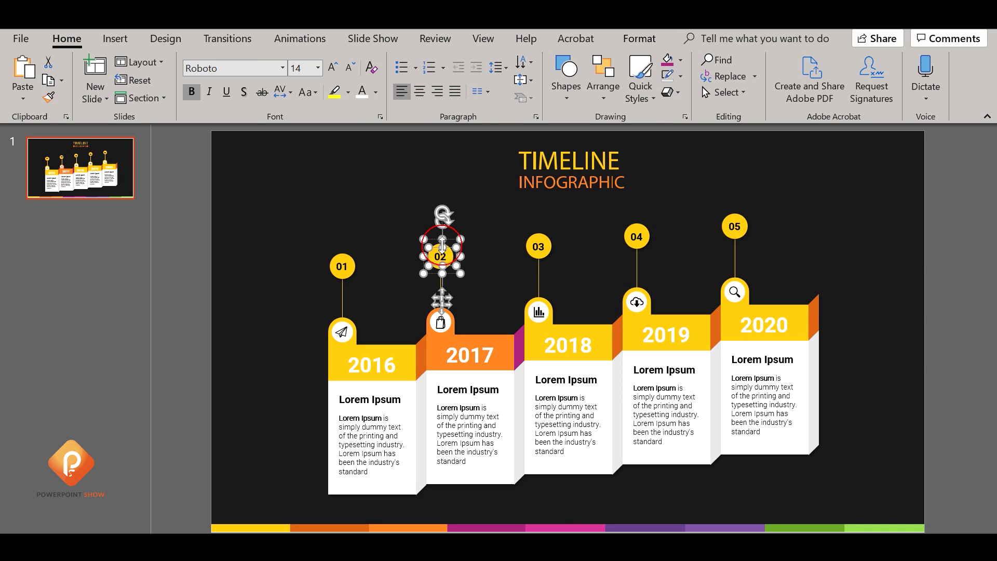
click(435, 242)
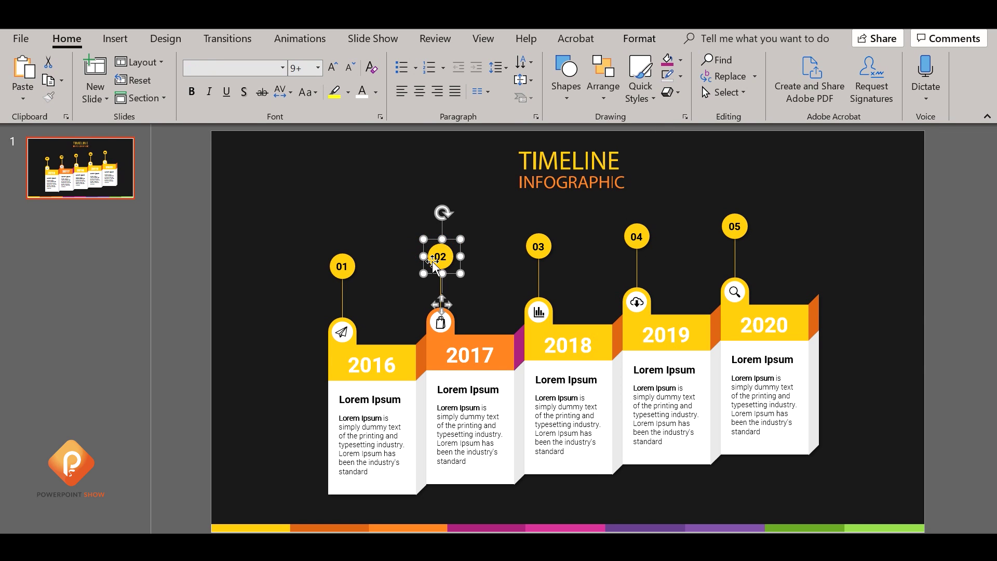
click(432, 262)
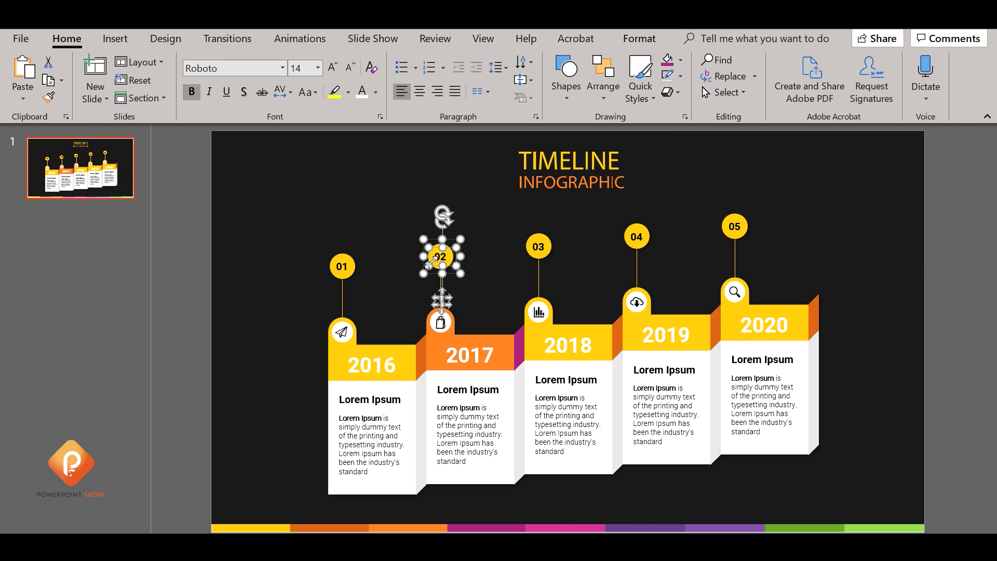
scroll(441, 260, up, 3)
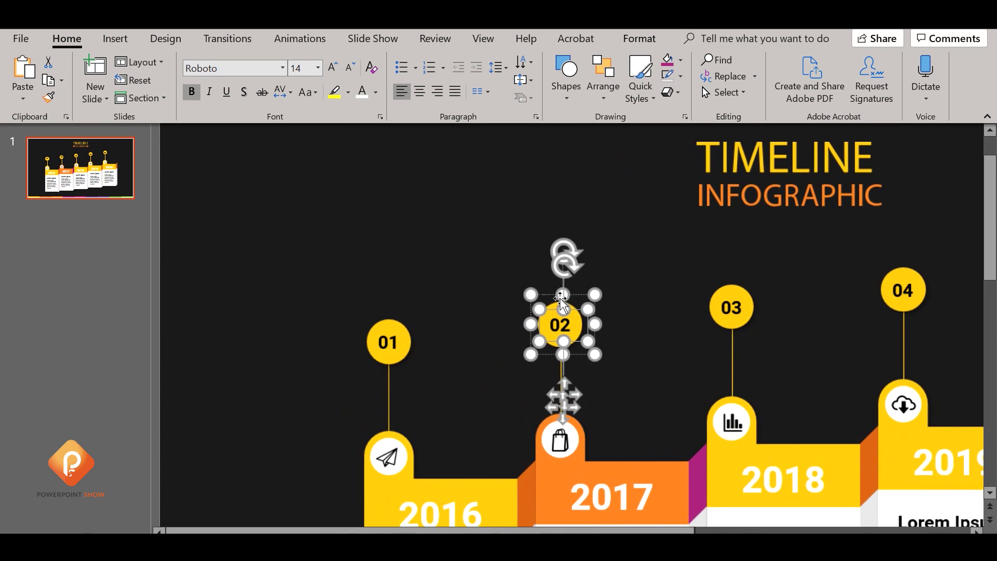
click(552, 309)
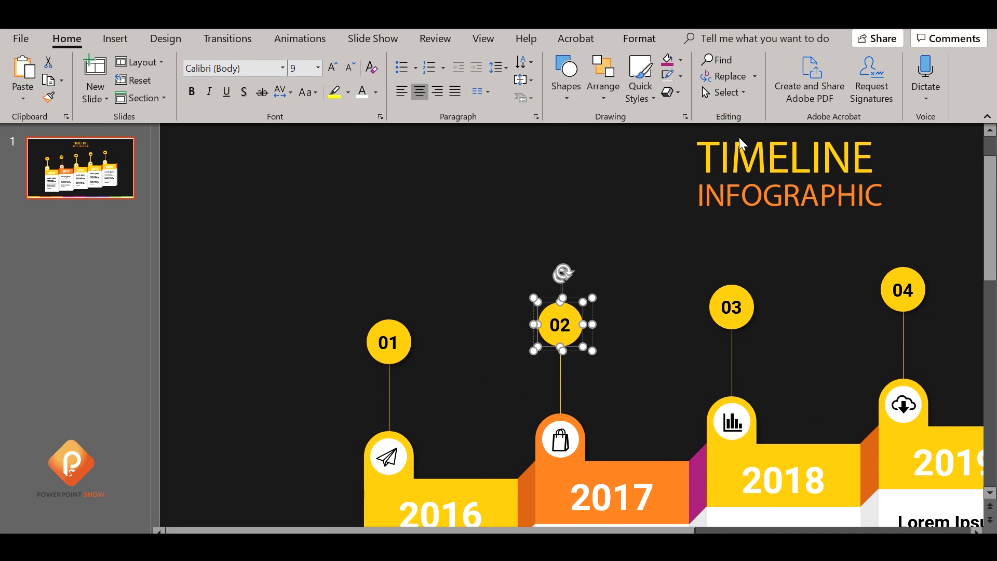
click(680, 60)
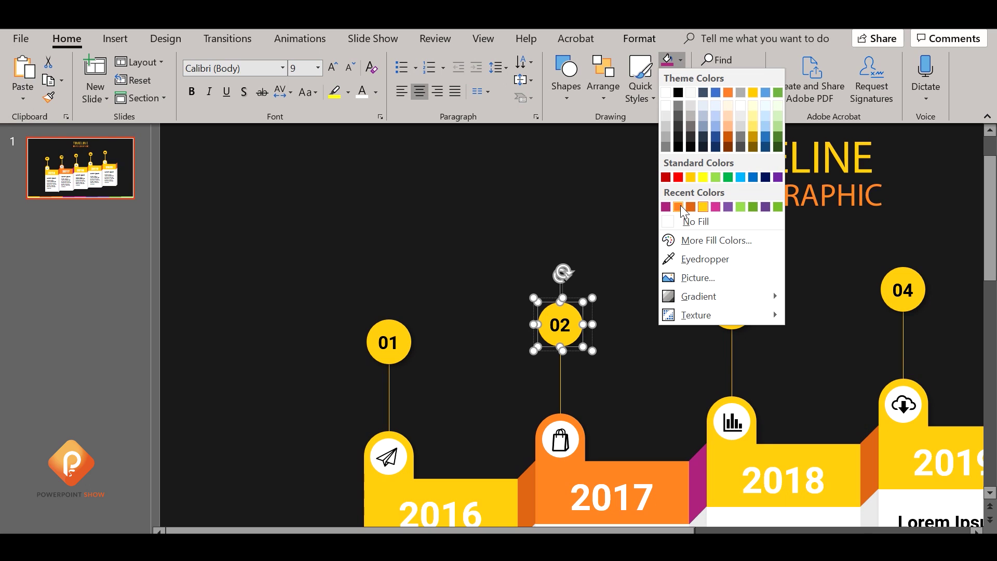
click(676, 206)
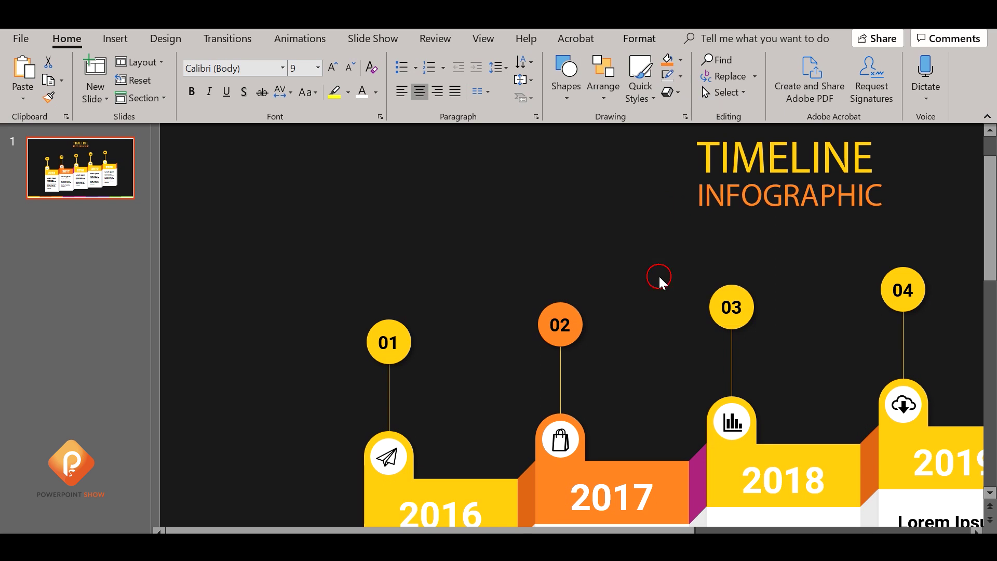
- Colour the connector line under the 02 circle orange
click(565, 359)
click(681, 77)
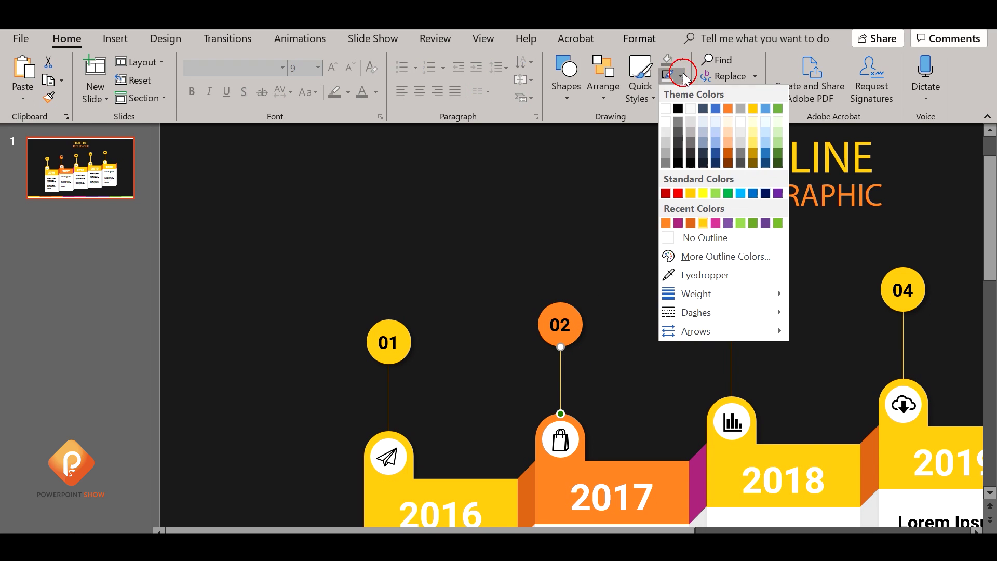
click(666, 224)
scroll(656, 341, down, 3)
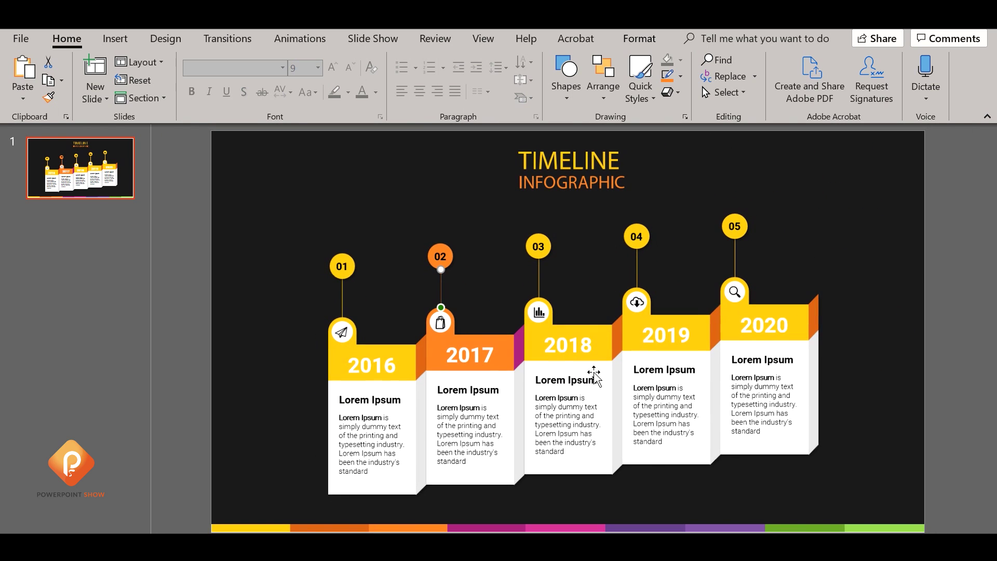
- Eyedropper the bar's pink onto the 2018 step header
click(595, 330)
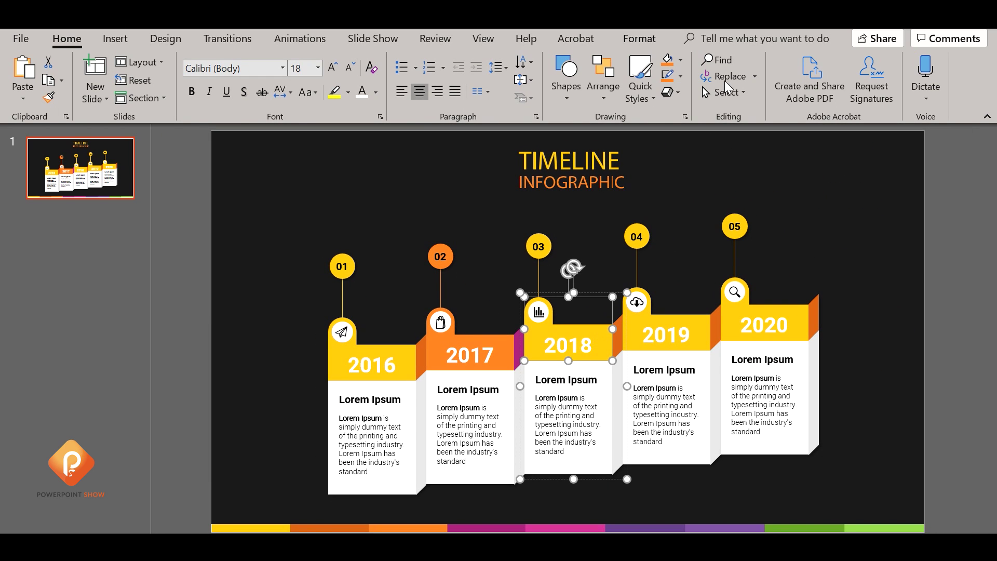
click(680, 60)
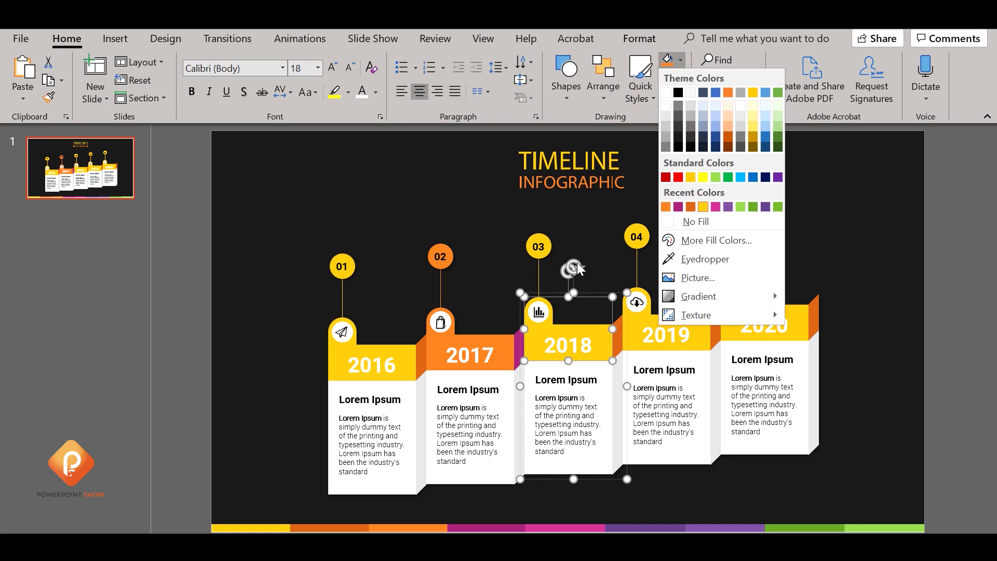
click(696, 259)
click(561, 528)
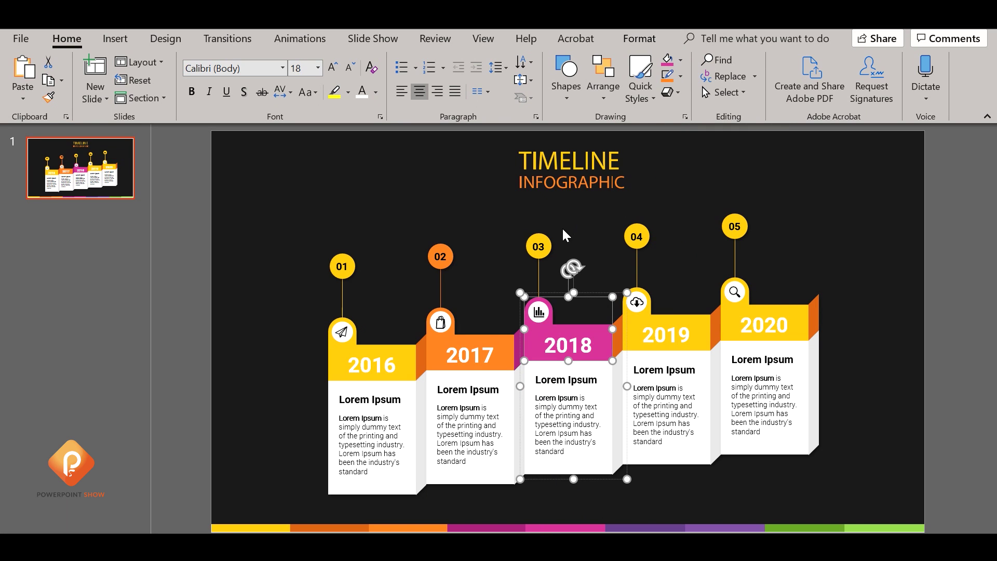
- Make the 03 circle fill and its connector line pink
click(542, 240)
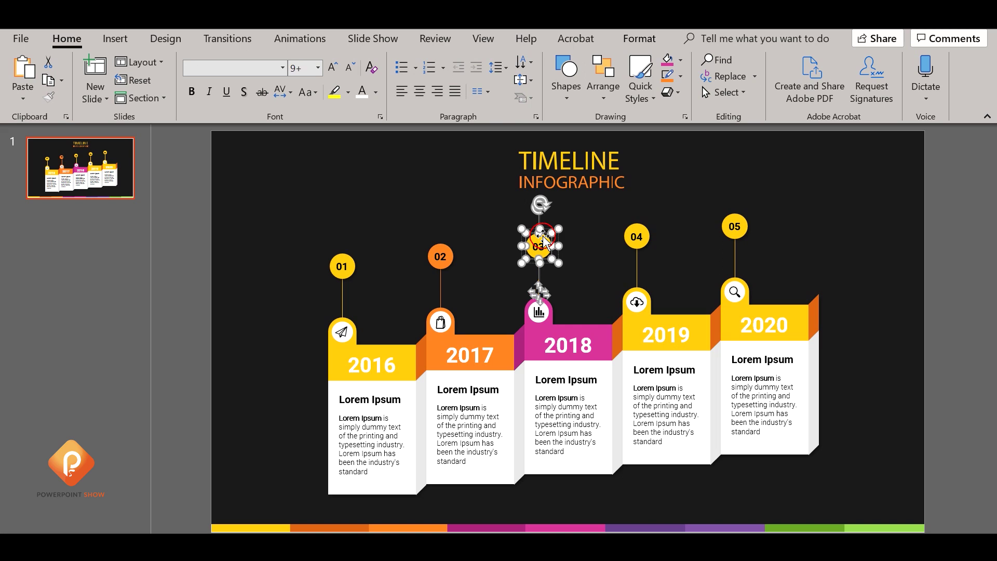
click(680, 59)
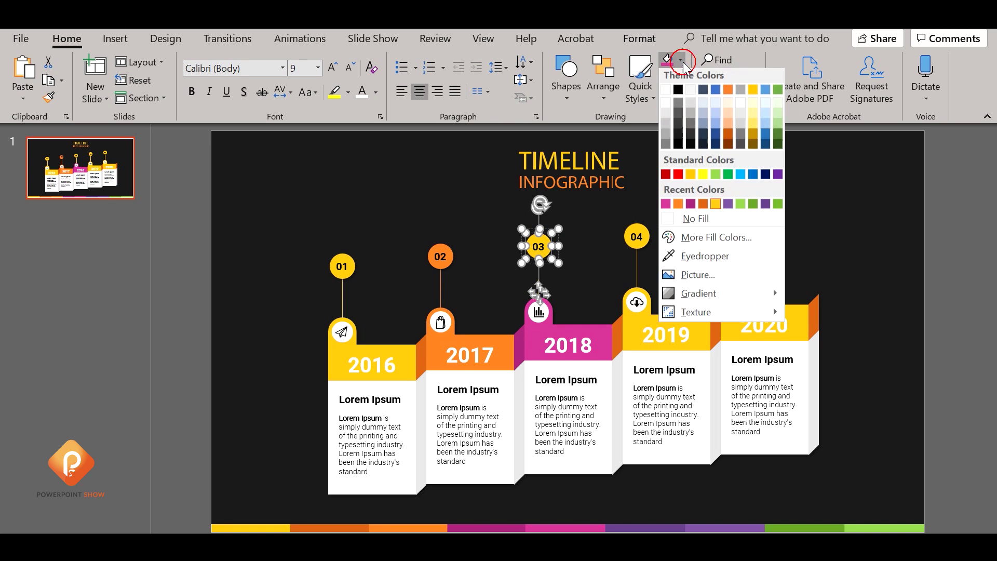
click(668, 208)
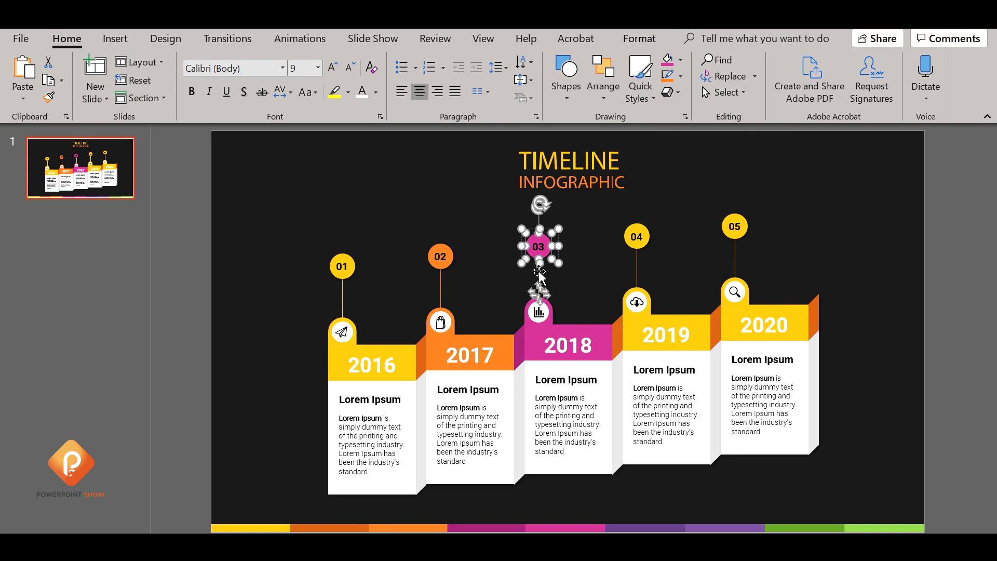
click(538, 270)
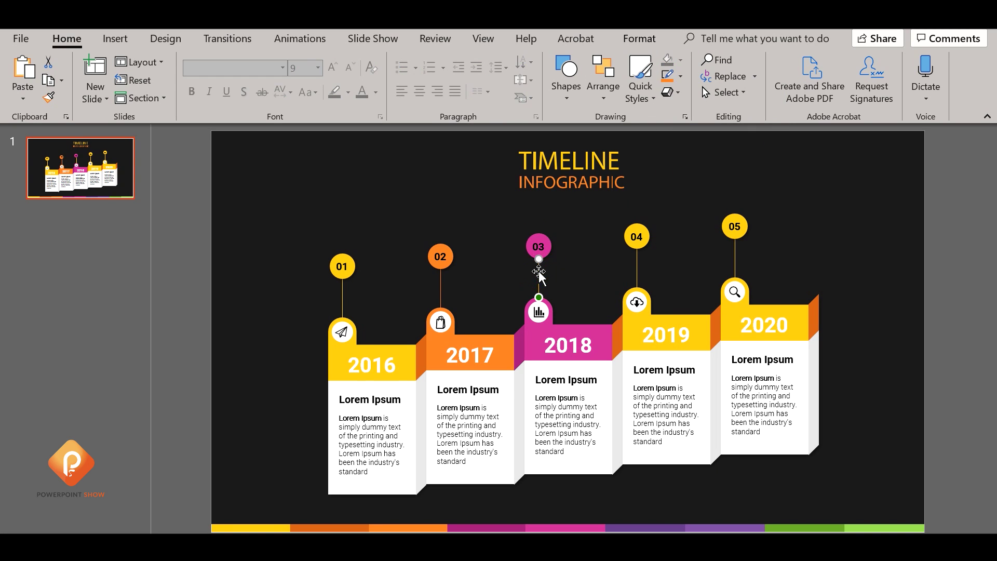
click(680, 76)
click(666, 223)
- Eyedropper the bar's purple onto the fold beside the 2018 header
click(617, 330)
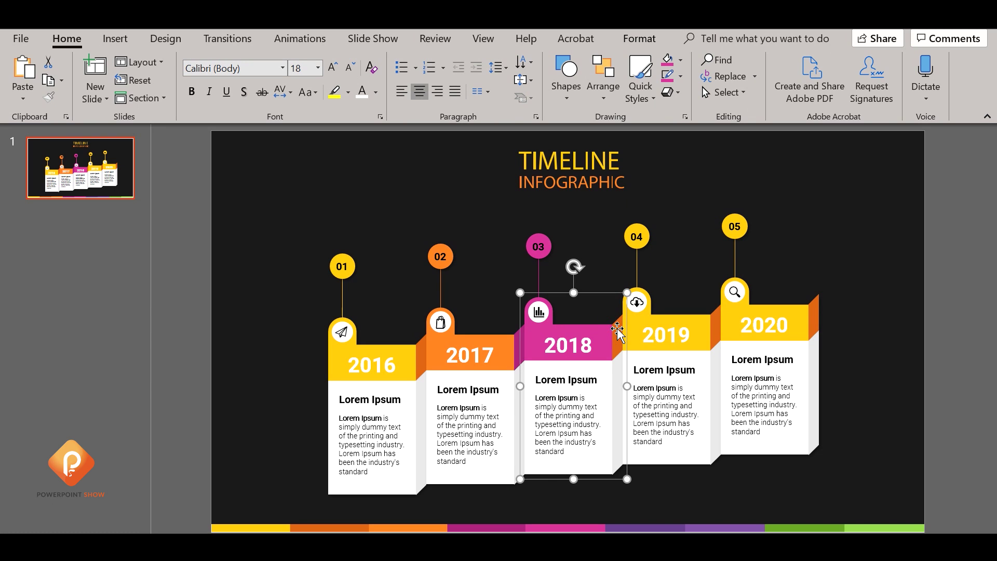
click(617, 330)
click(681, 60)
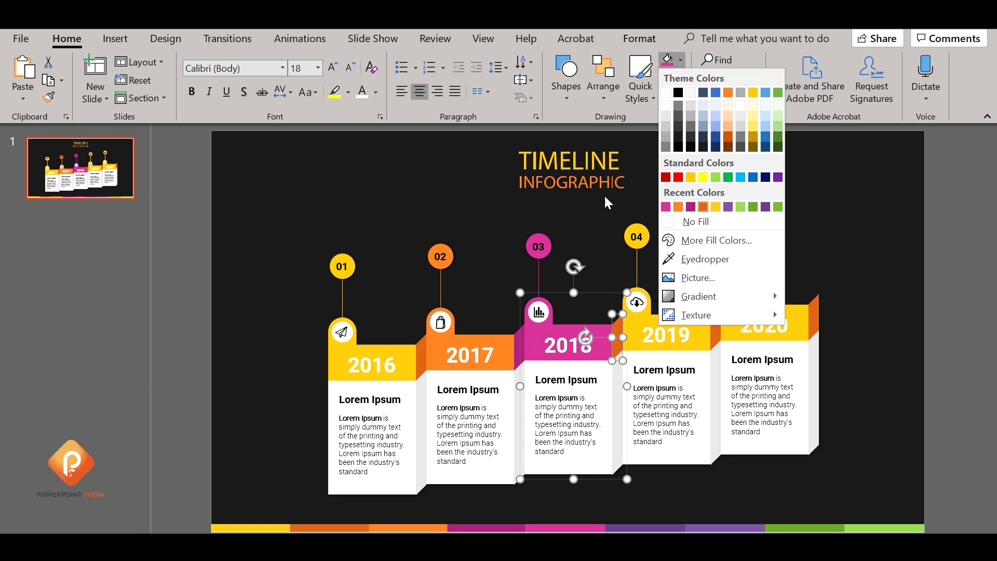
click(693, 259)
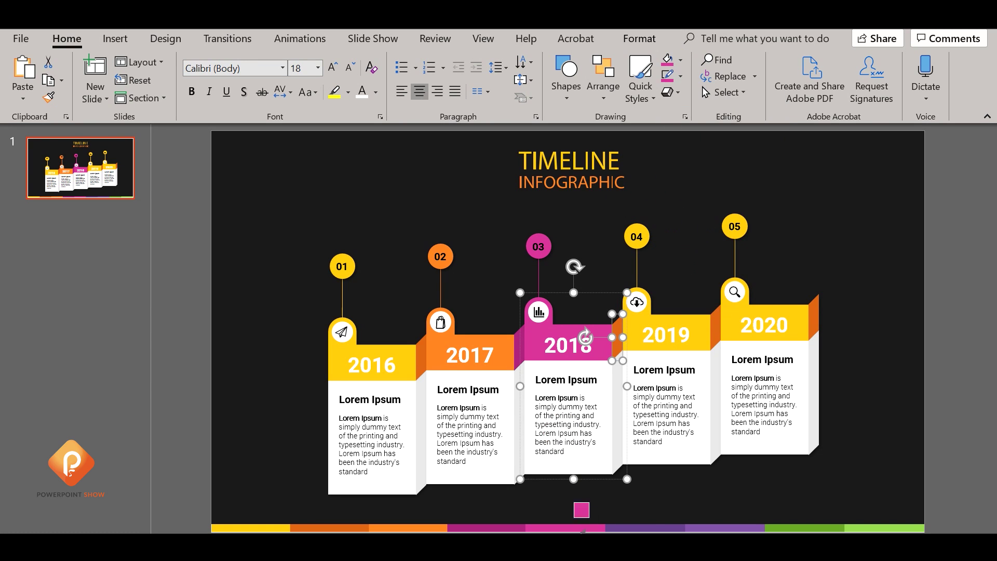
click(653, 523)
click(707, 324)
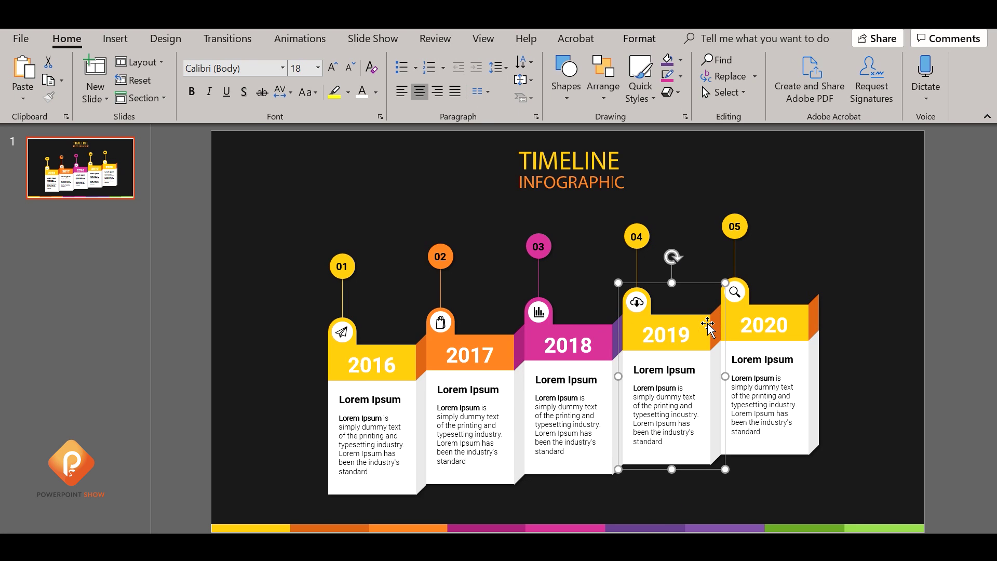
- Fill the 2019 header with the bottom bar's lighter purple using the eyedropper
click(707, 324)
click(668, 59)
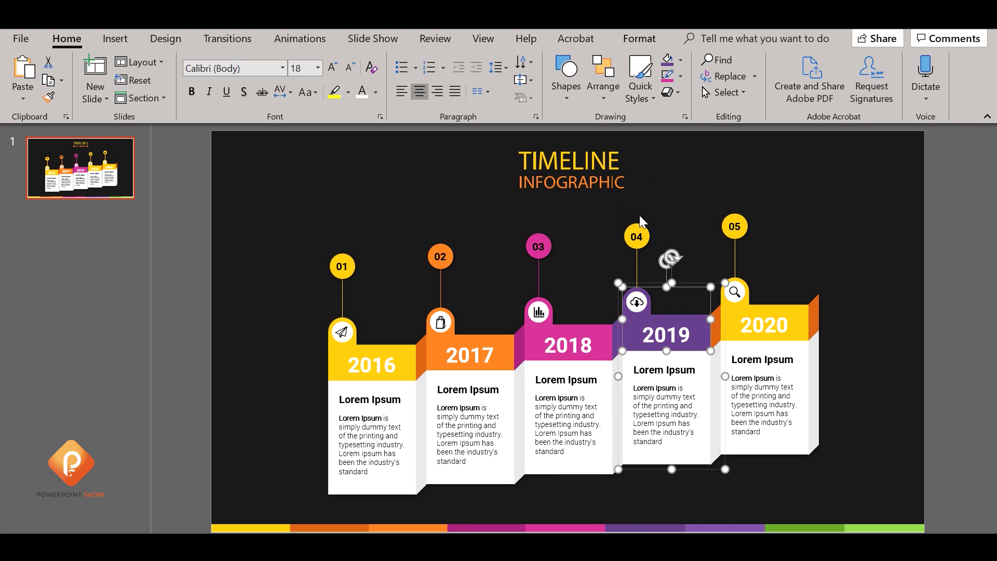
click(640, 232)
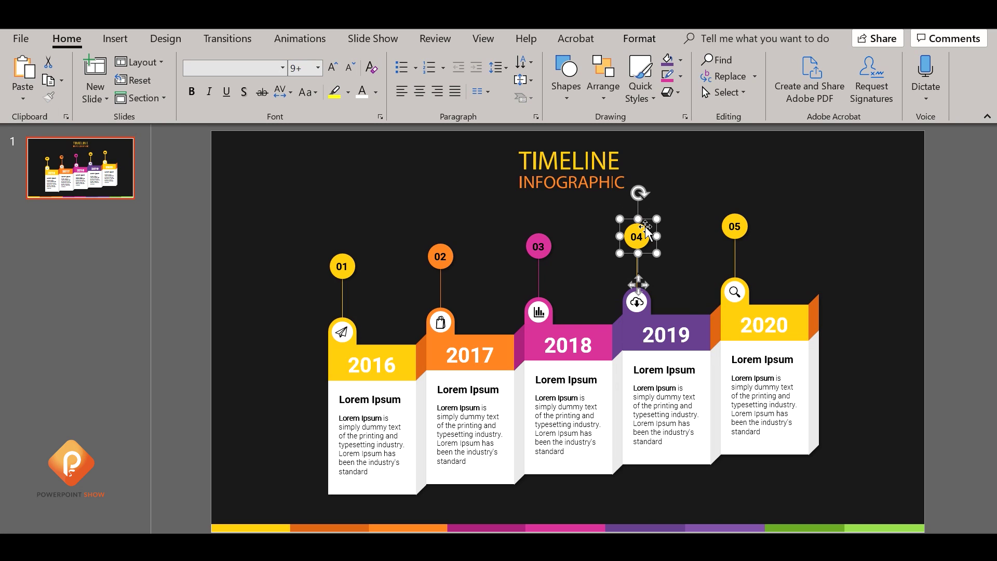
click(686, 319)
click(686, 318)
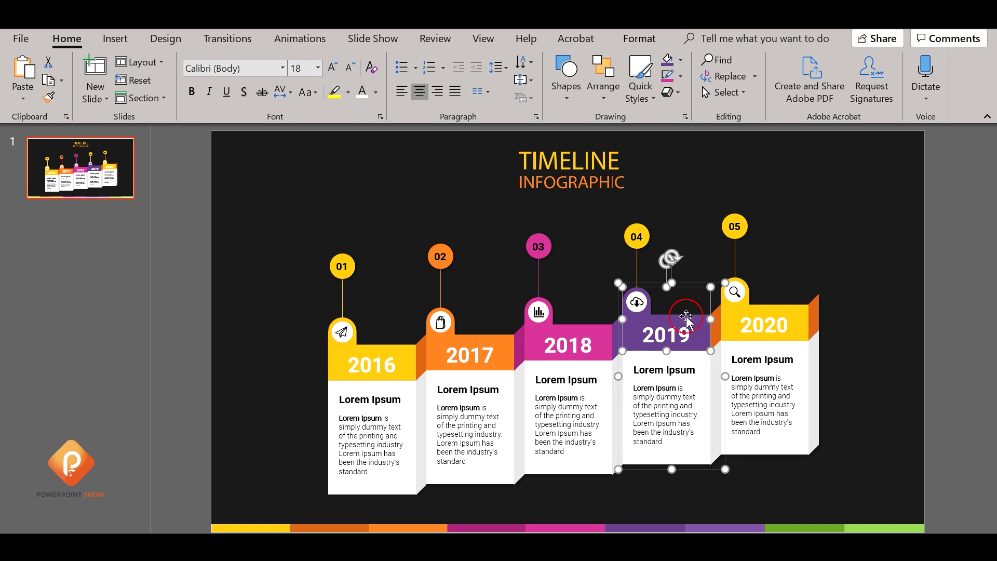
click(680, 59)
click(685, 254)
click(720, 527)
- Fill the 04 circle purple and make its connector line purple
click(644, 231)
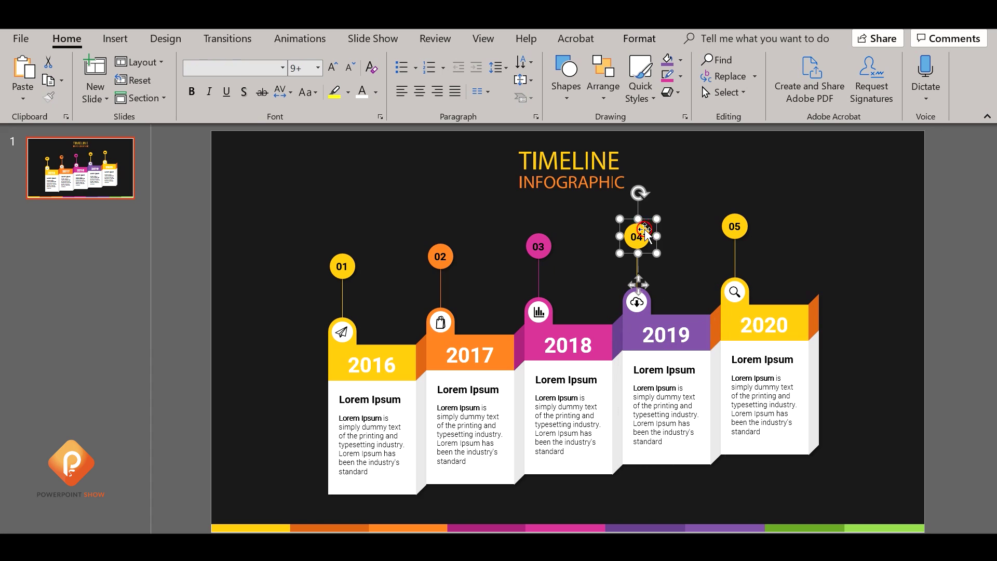
click(644, 231)
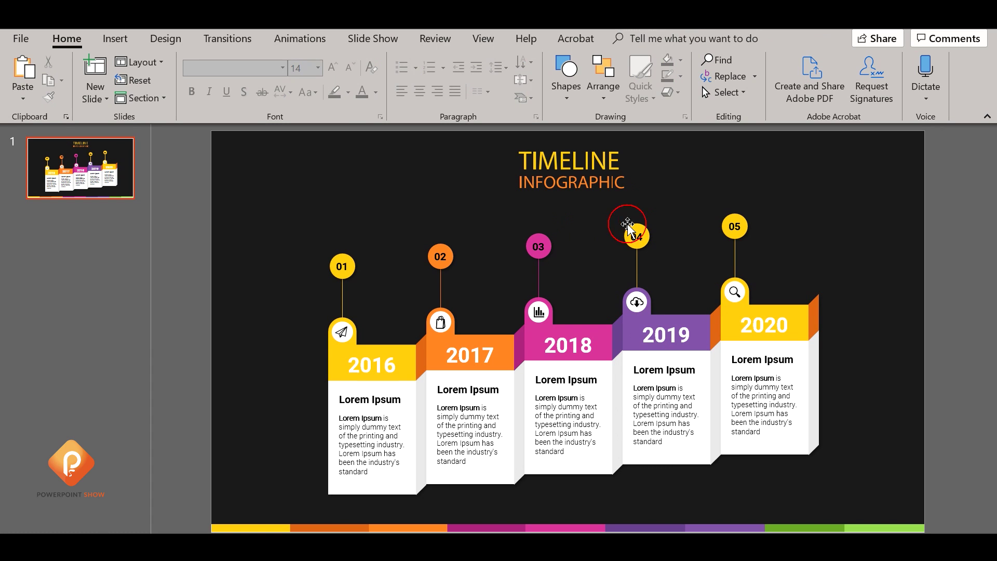
click(623, 221)
click(631, 228)
click(632, 229)
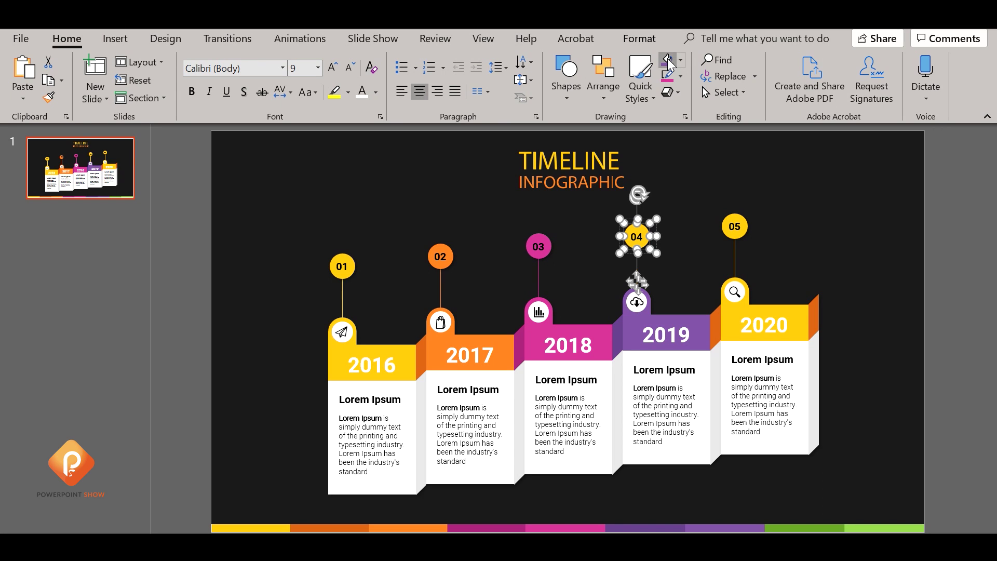
click(668, 59)
click(650, 260)
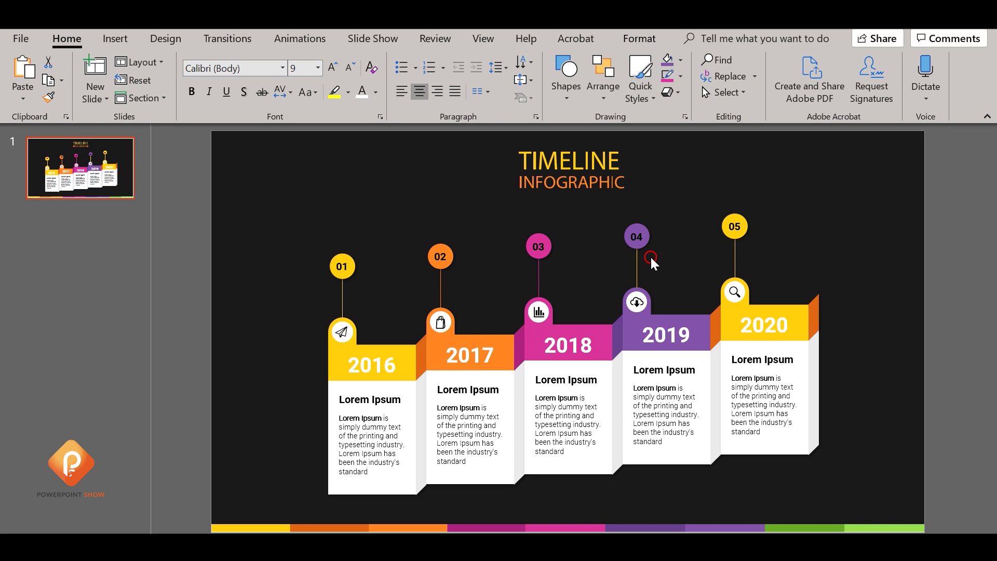
click(636, 260)
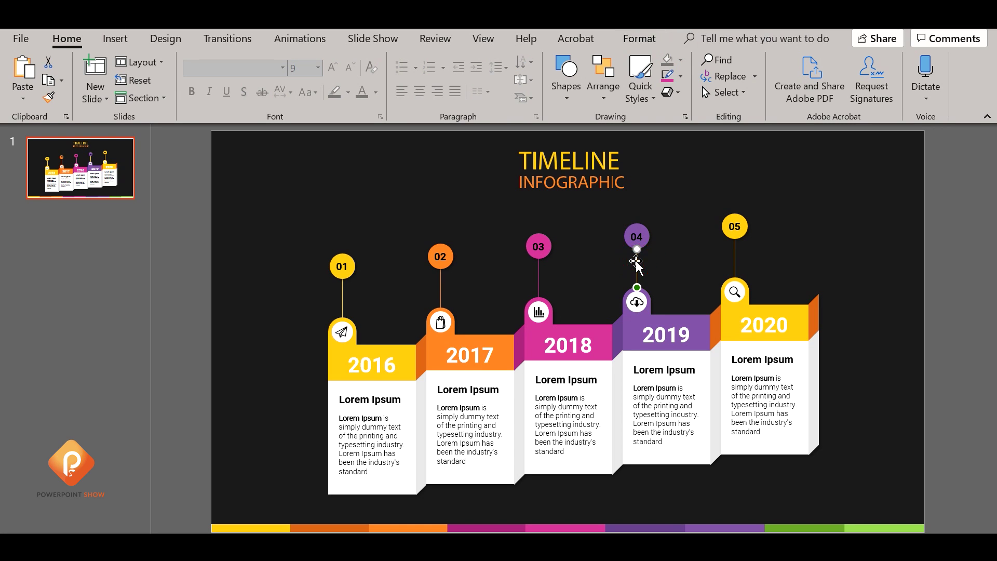
click(684, 74)
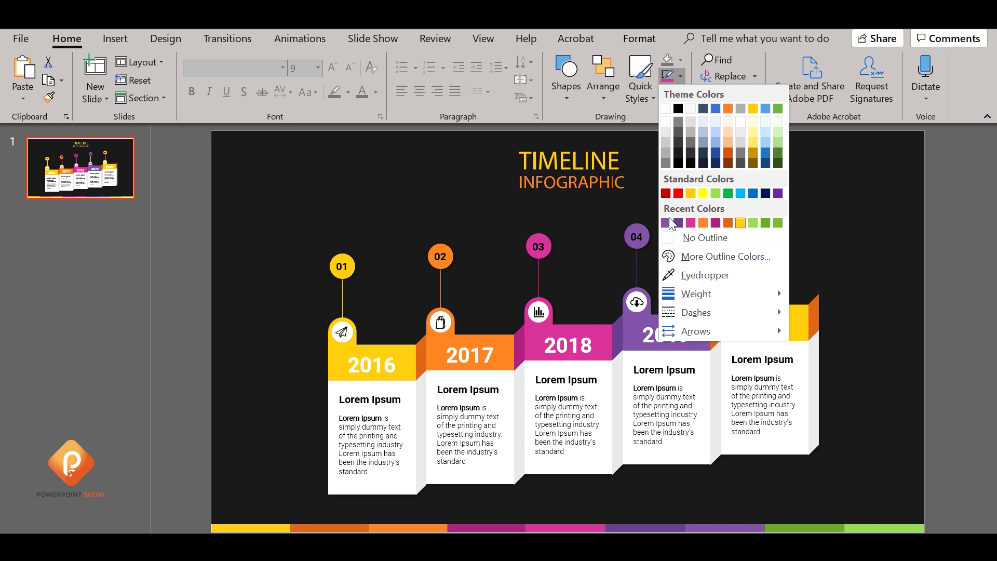
click(667, 224)
- Eyedropper the bottom bar's green into the 05 circle
click(743, 223)
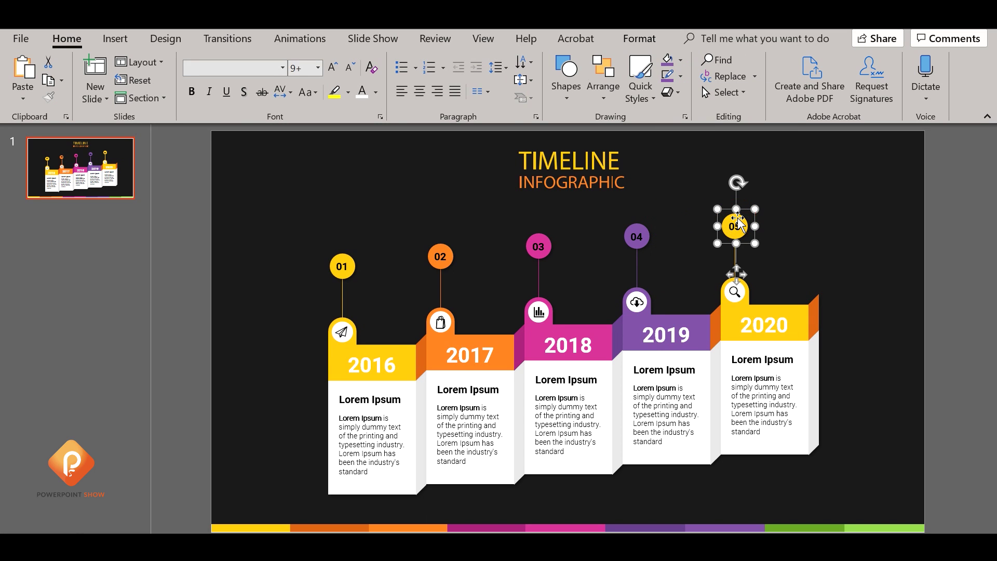
click(741, 220)
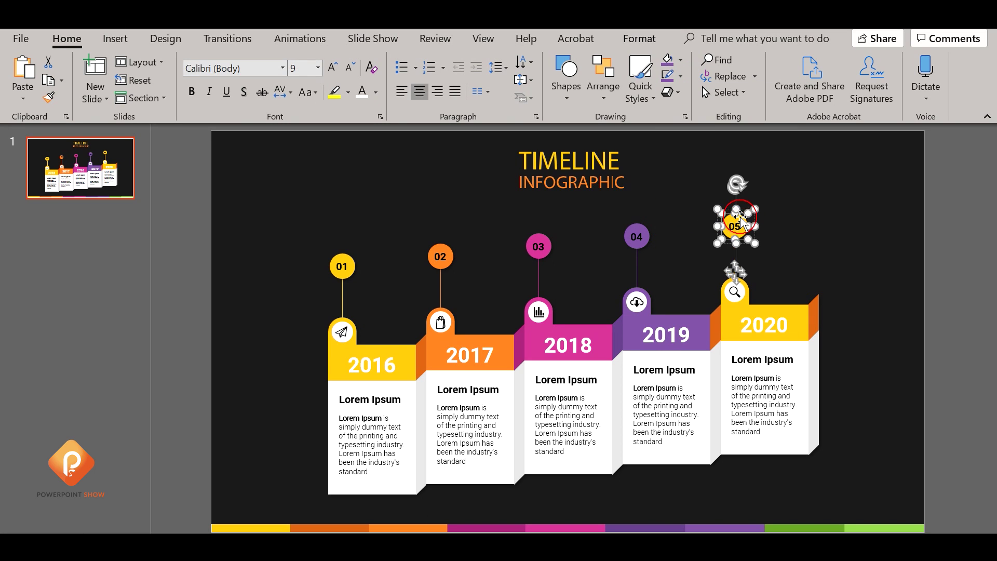
click(680, 61)
click(703, 256)
click(873, 526)
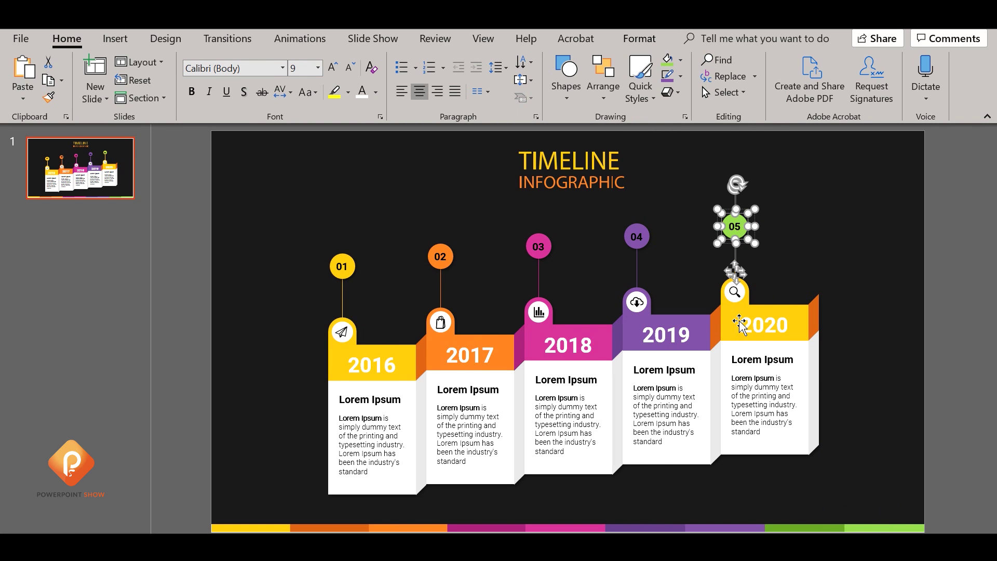
- Colour the side strip and the 2020 header with the bar's green
click(714, 321)
click(715, 321)
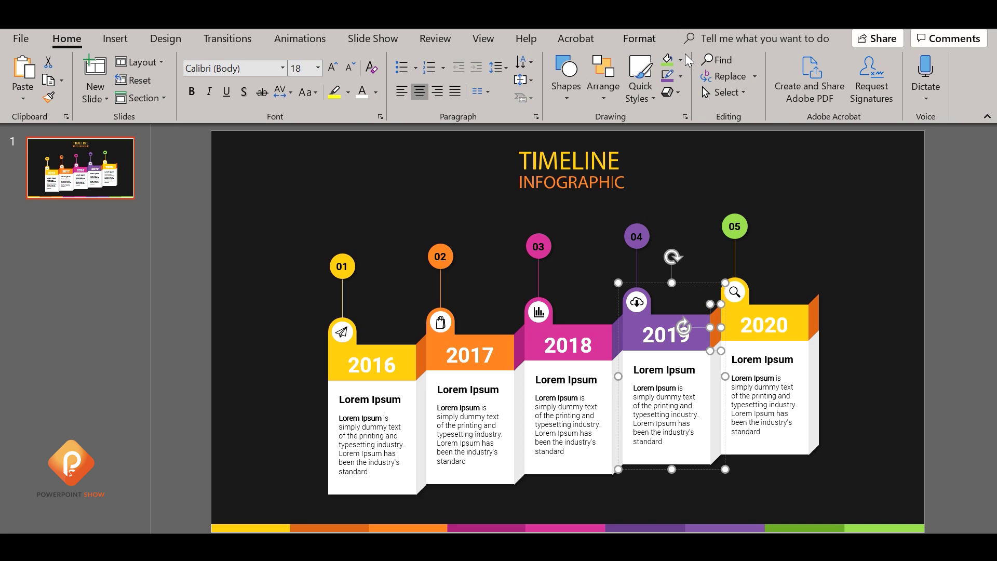
click(681, 59)
click(709, 256)
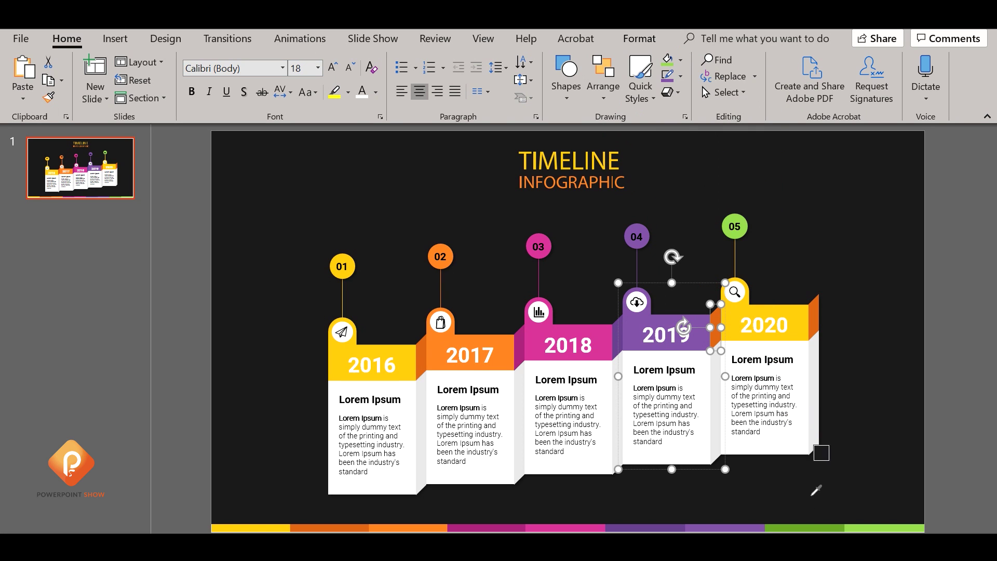
click(810, 526)
click(799, 308)
click(799, 308)
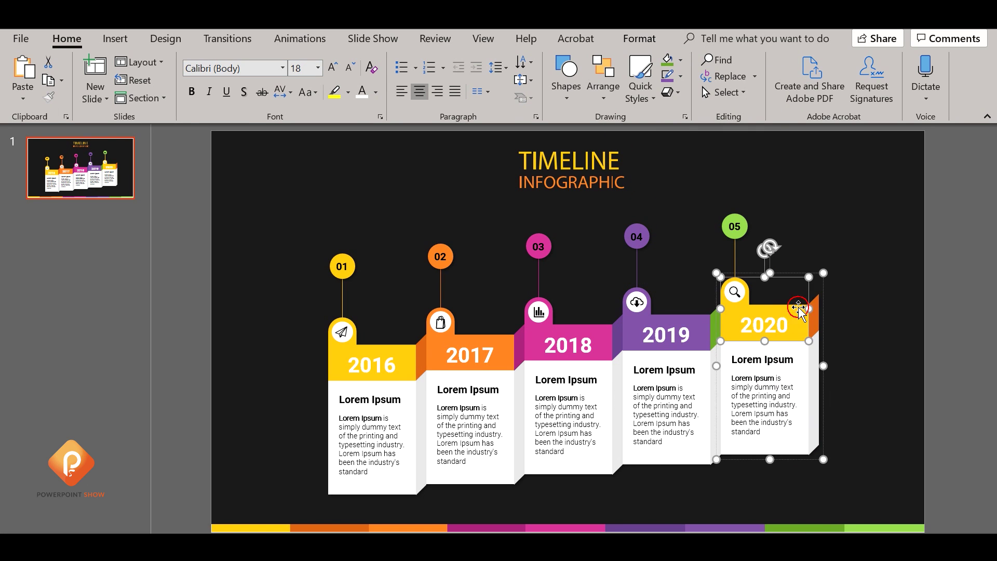
click(669, 60)
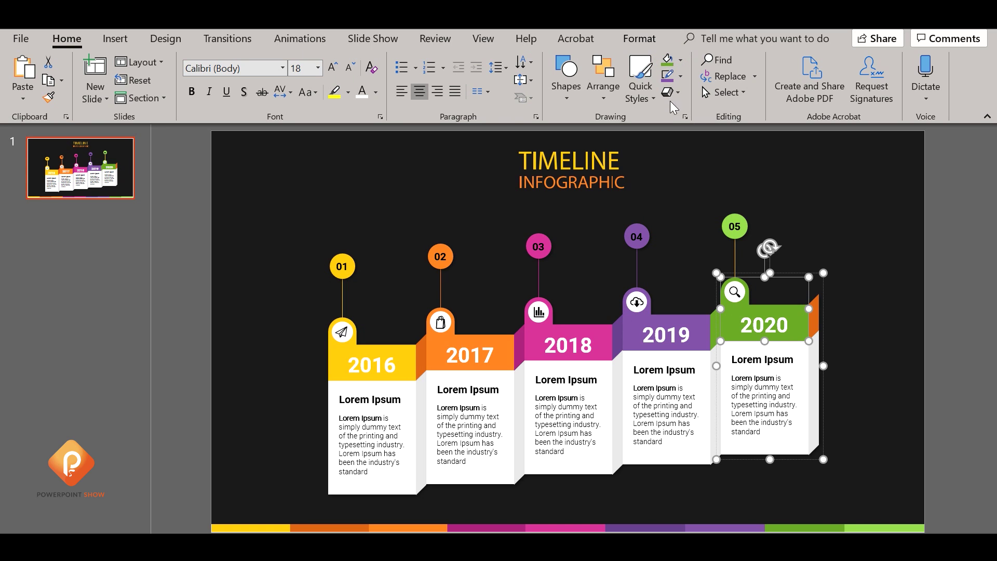
- Delete the orange and grey side strips from the 2020 card
click(817, 329)
key(Delete)
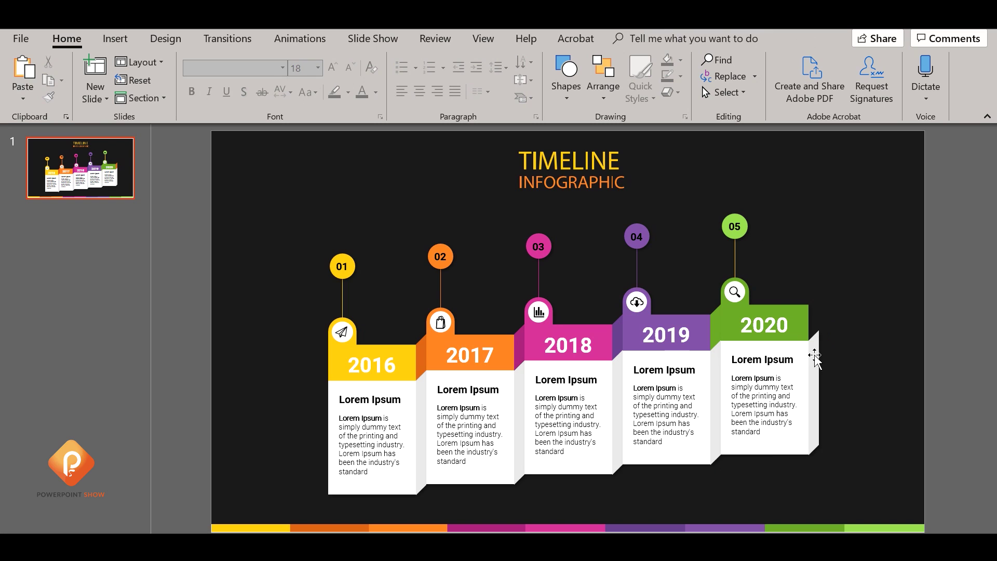
click(814, 355)
click(813, 358)
key(Delete)
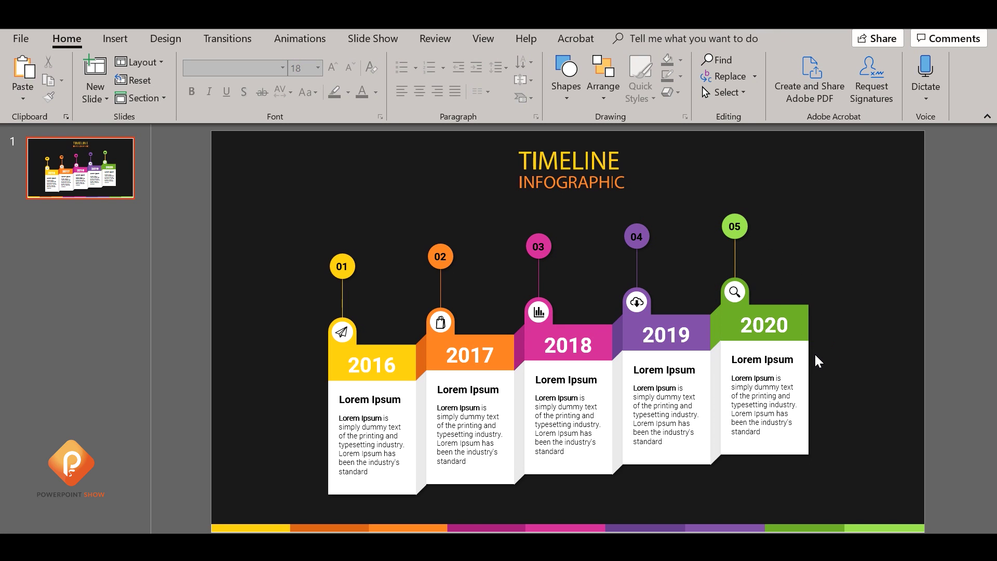
- Fill the whole 2020 card light green
click(720, 319)
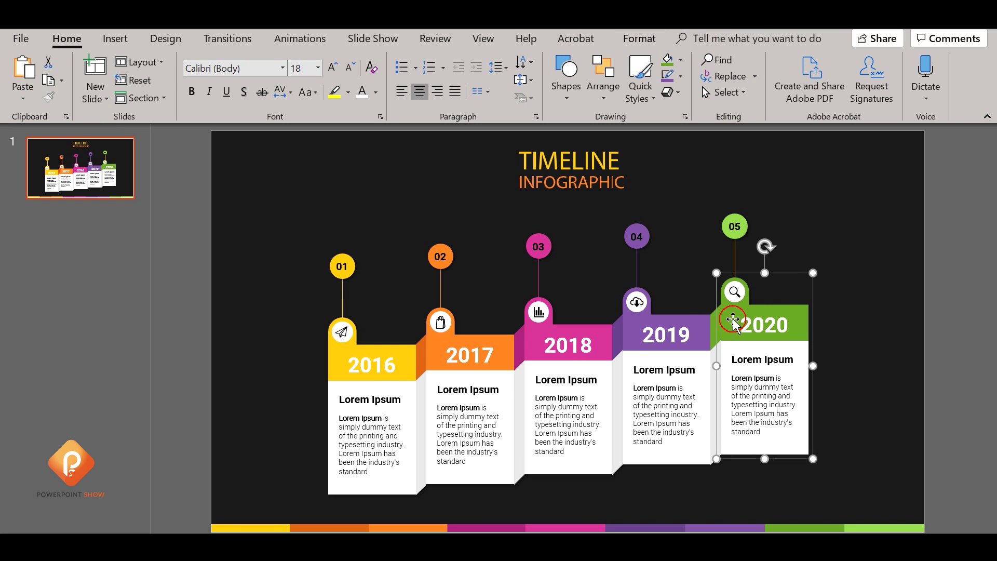
click(680, 59)
click(679, 207)
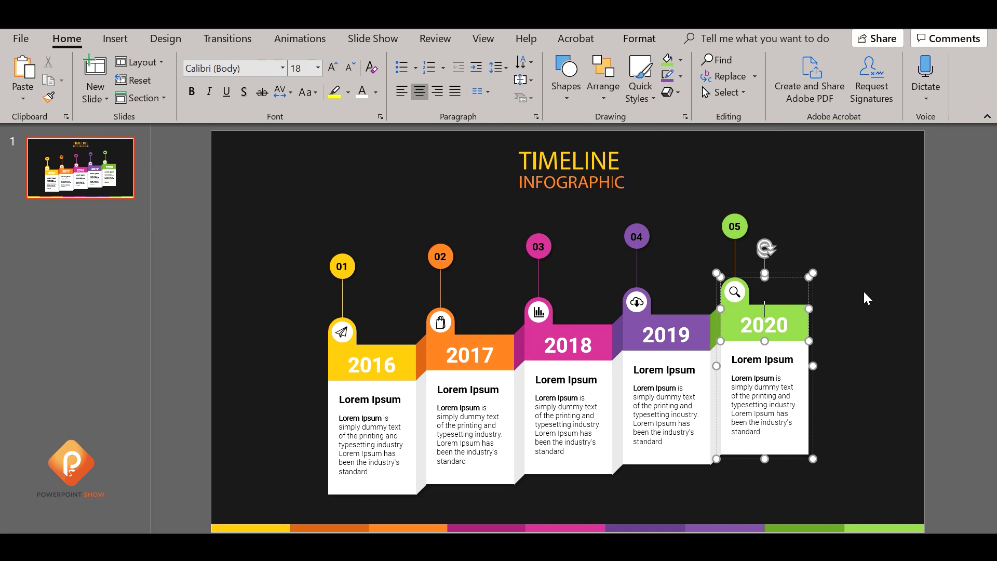
click(863, 291)
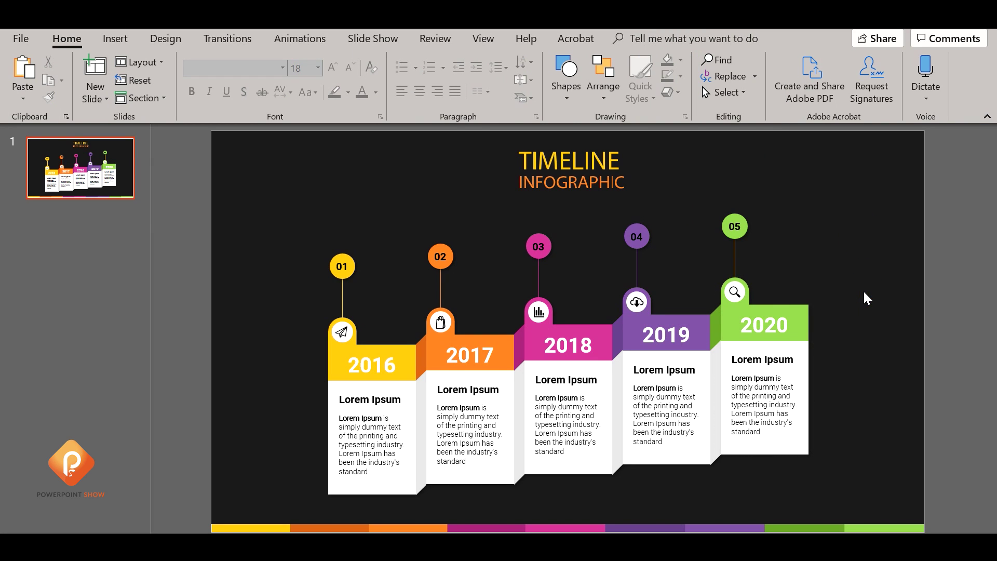
click(337, 266)
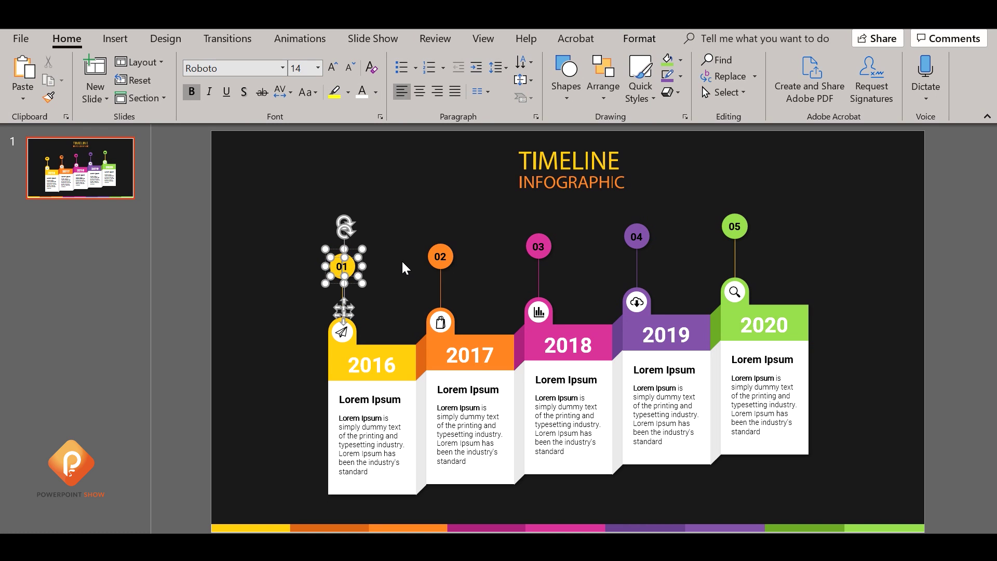
- Make the numbers 01, 02, 03, 04 and 05 inside the circles white
double_click(341, 265)
click(437, 255)
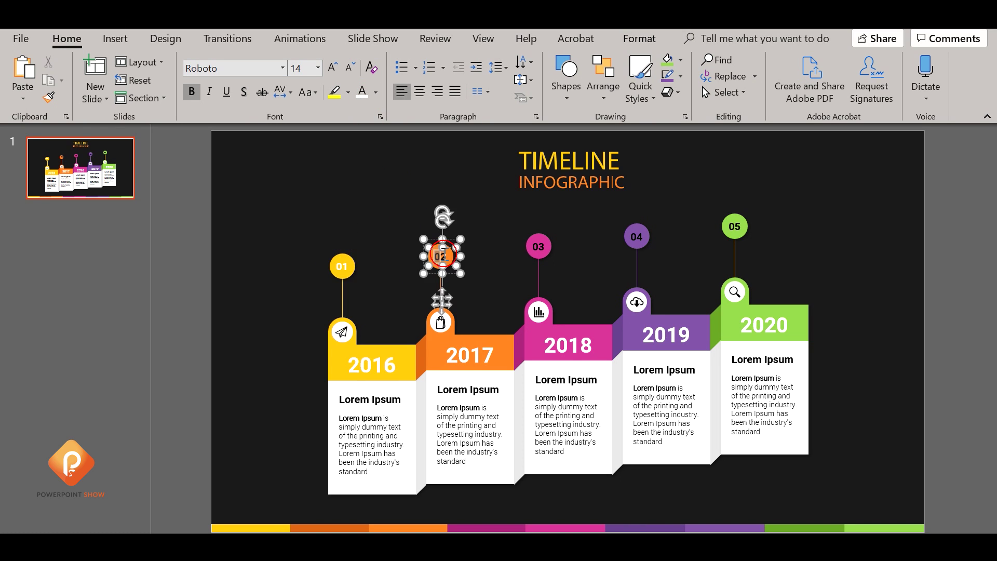
double_click(441, 255)
double_click(540, 245)
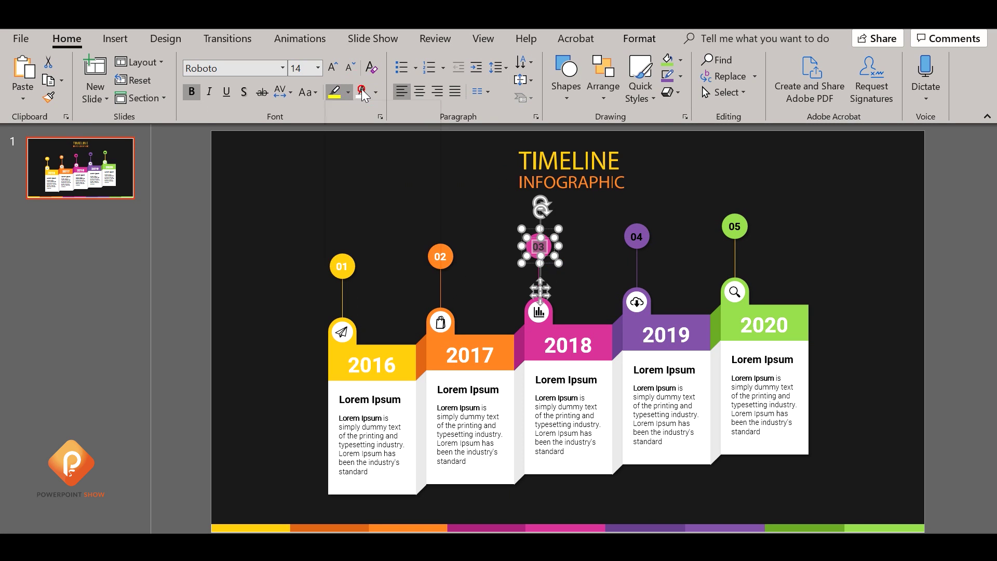
double_click(644, 237)
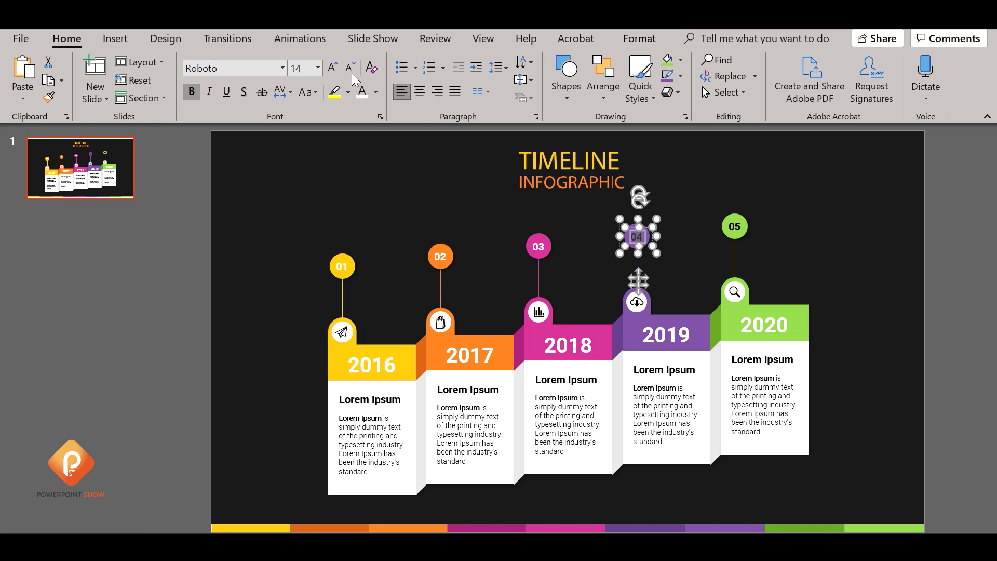
double_click(735, 227)
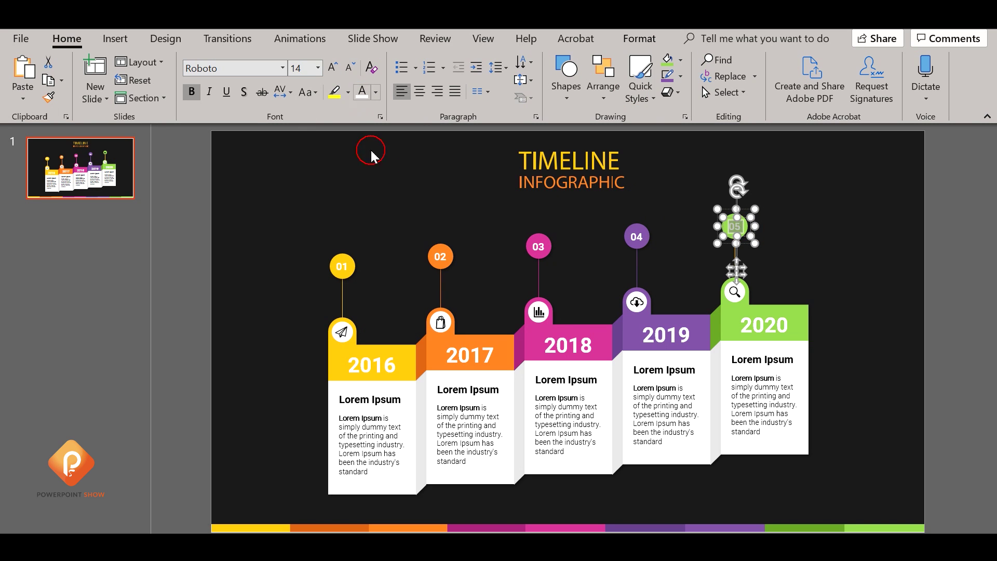
click(383, 173)
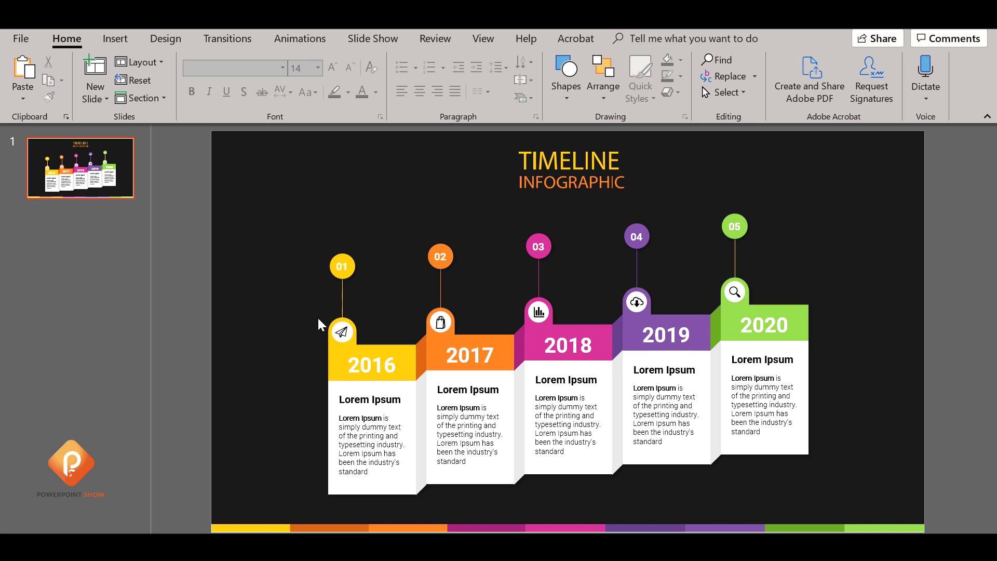
- Bring the 2016 paper-plane, 2017 shopping-bag and 2018 chart icons to front
click(343, 332)
click(303, 324)
click(342, 331)
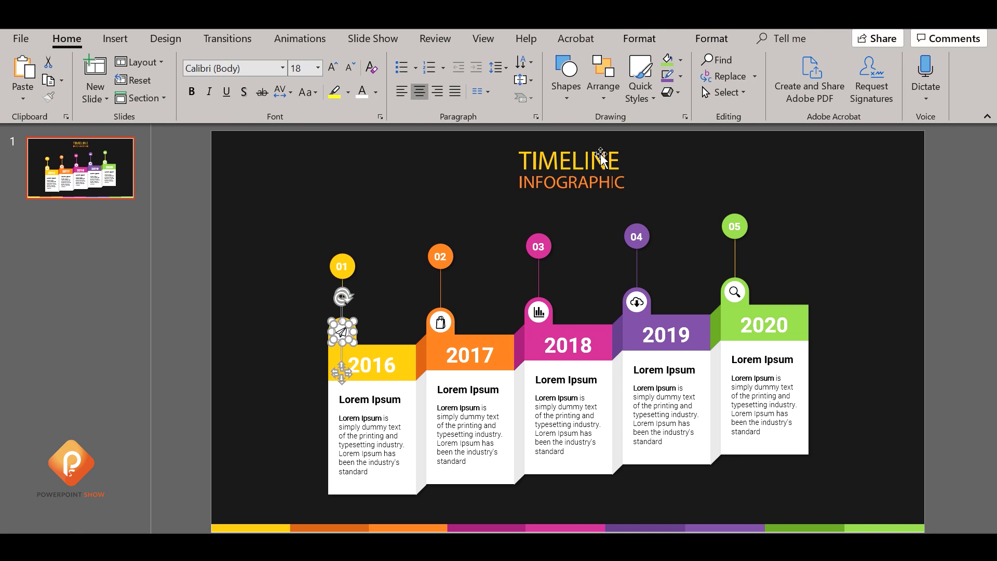
click(604, 94)
click(640, 191)
click(426, 303)
click(440, 323)
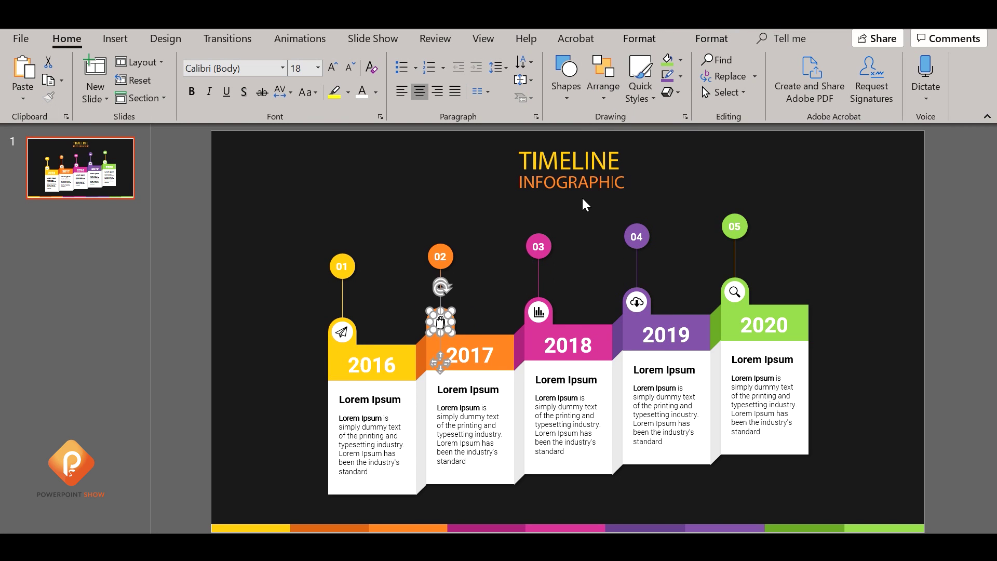
click(606, 95)
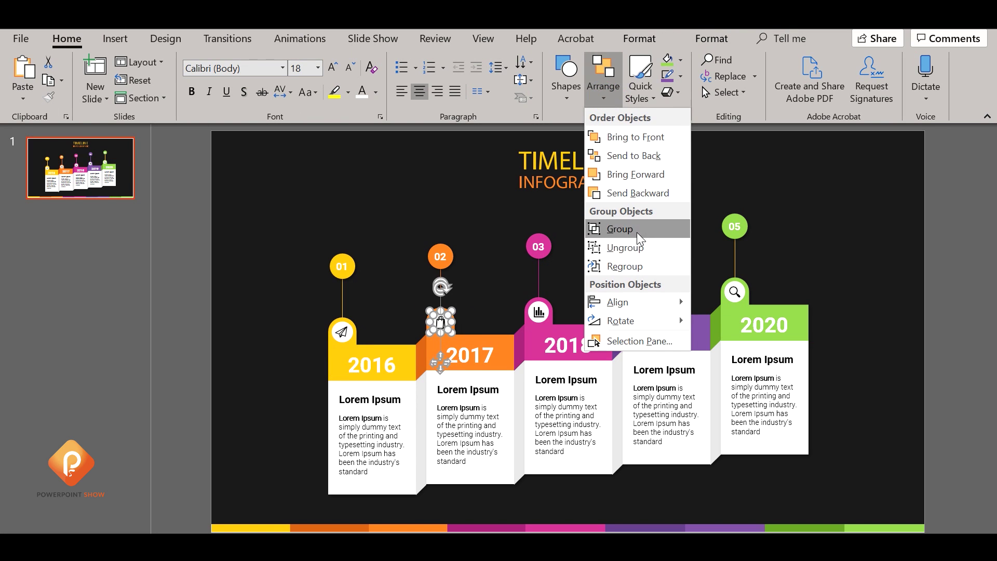
click(640, 193)
click(518, 297)
click(554, 319)
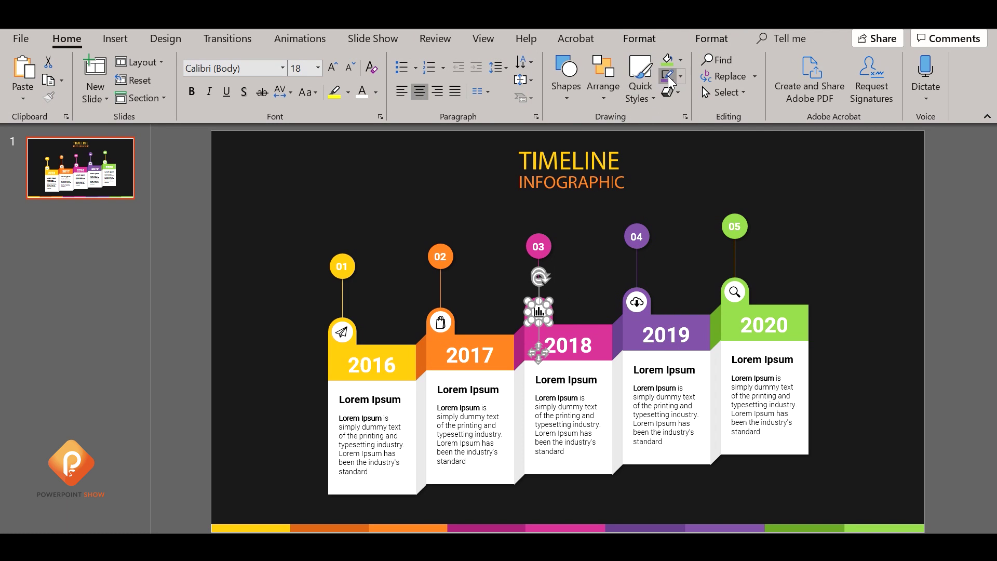
click(604, 95)
click(623, 229)
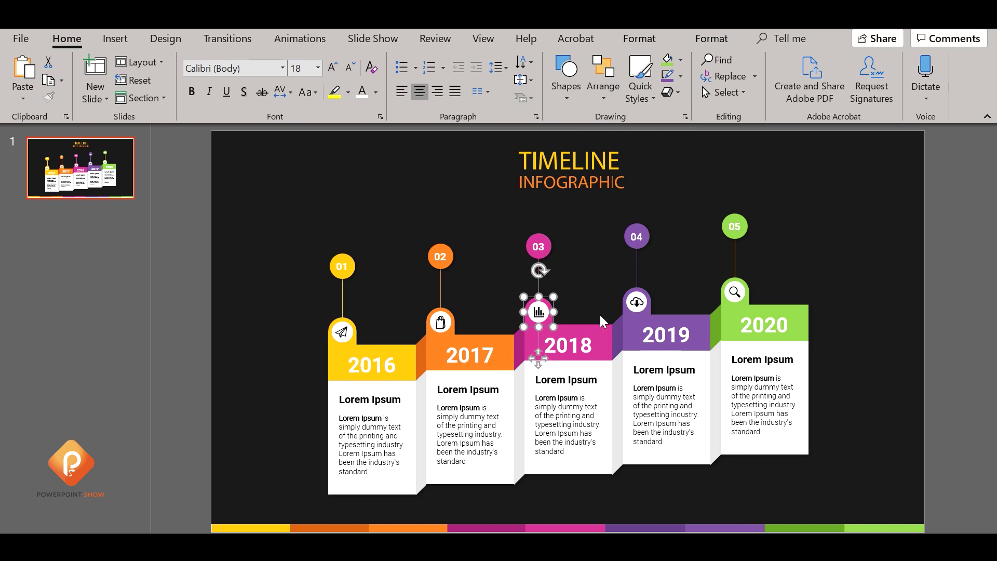
- Group the parts of the 2019 cloud icon and the 2020 magnifier icon
drag(613, 275, 654, 316)
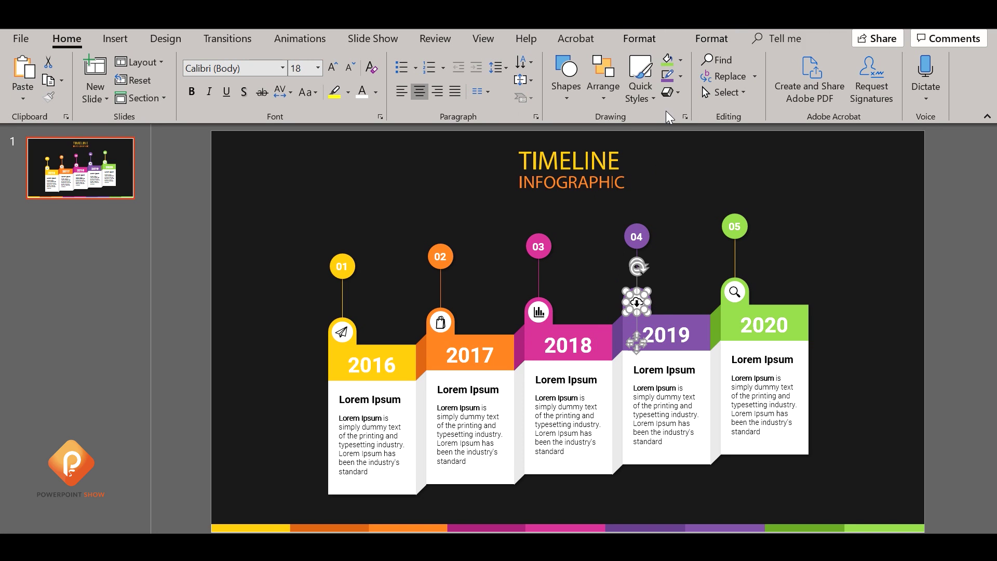
click(600, 94)
click(634, 224)
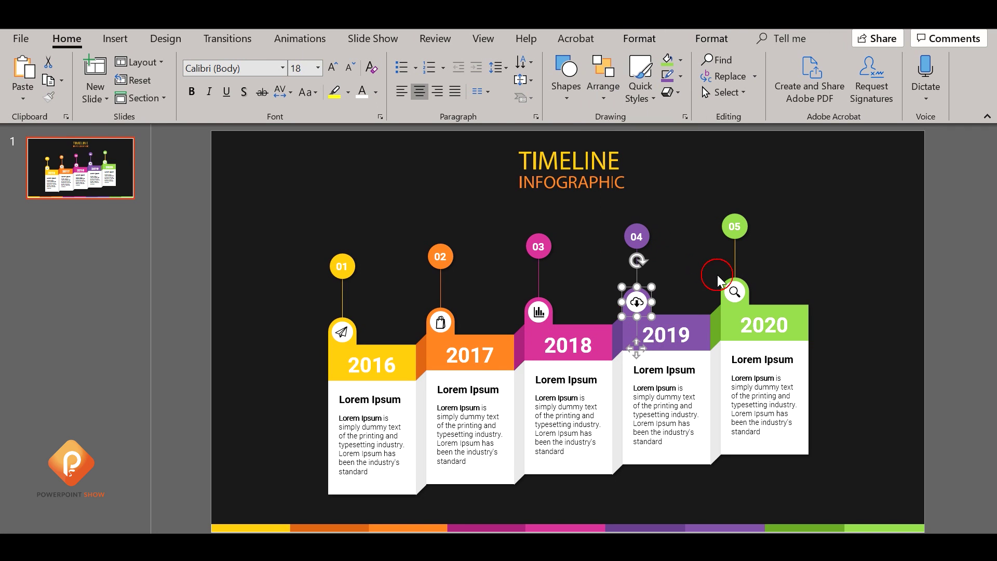
drag(715, 271, 759, 310)
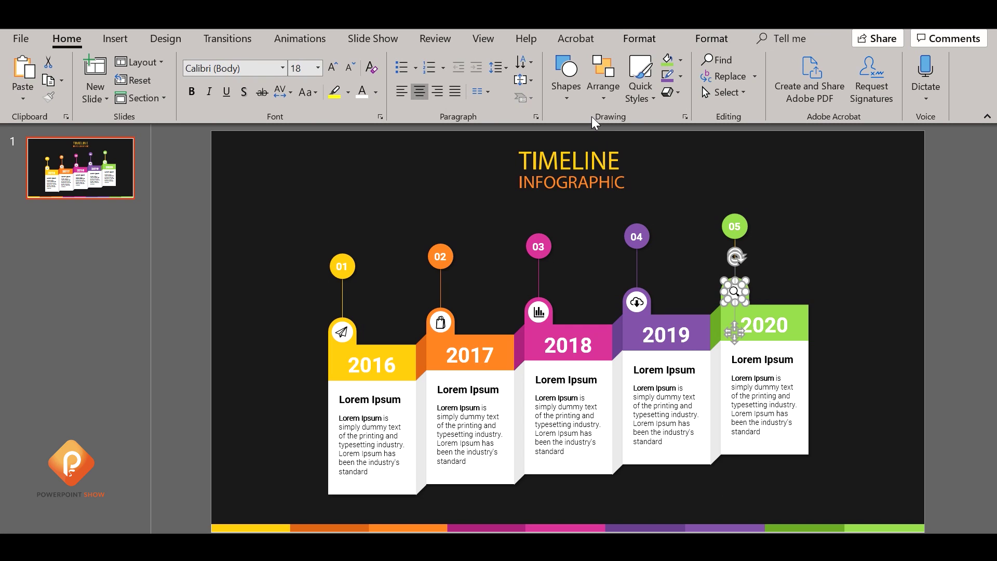
click(601, 95)
click(624, 230)
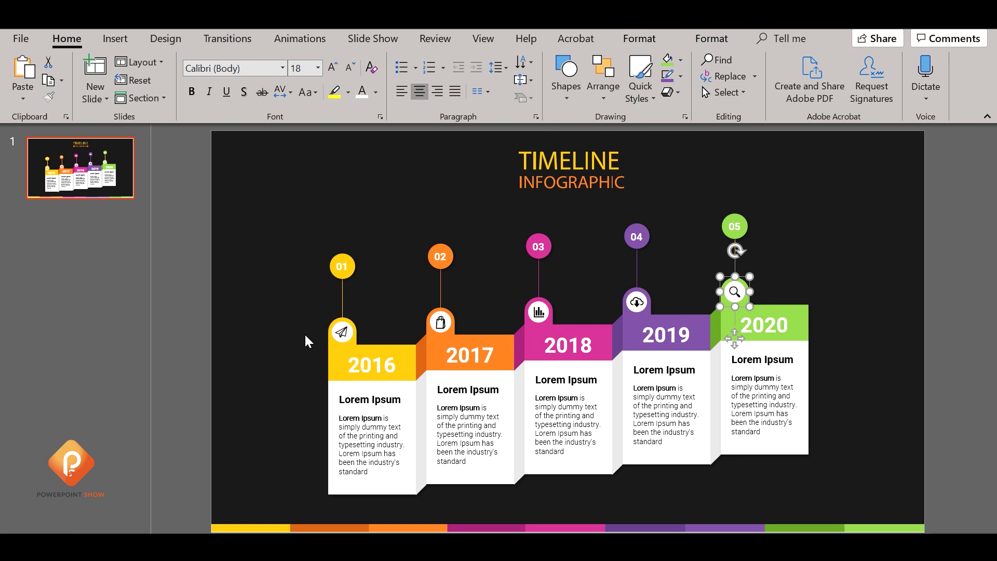
click(256, 341)
- Give the 2016 step group Float In starting After Previous, and the paper-plane icon Fade
click(330, 358)
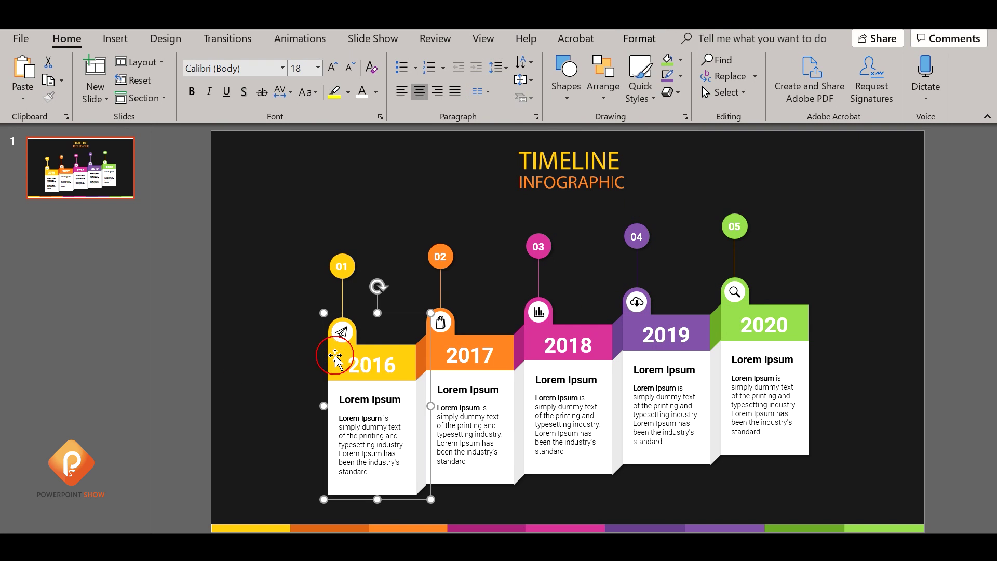
click(311, 38)
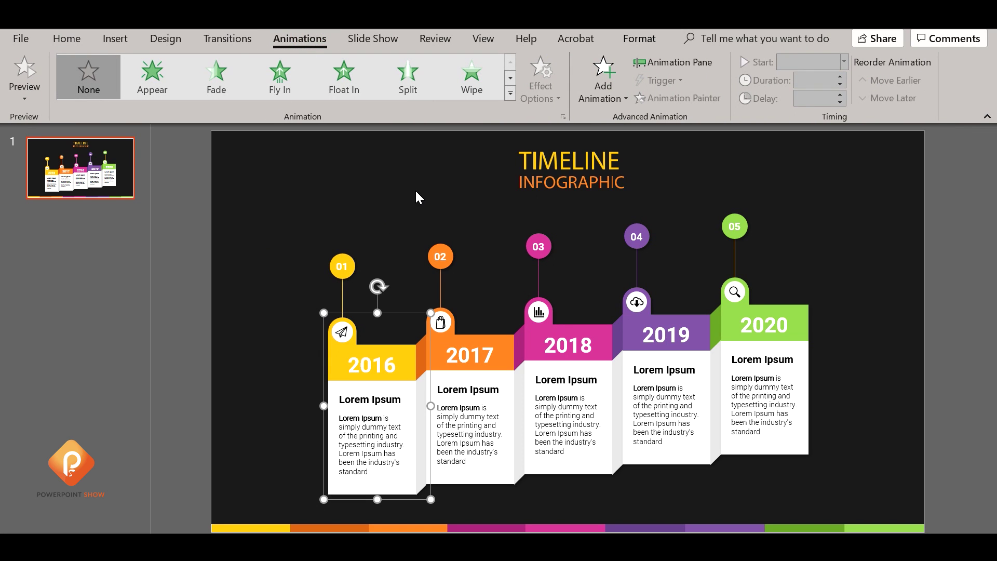
click(345, 72)
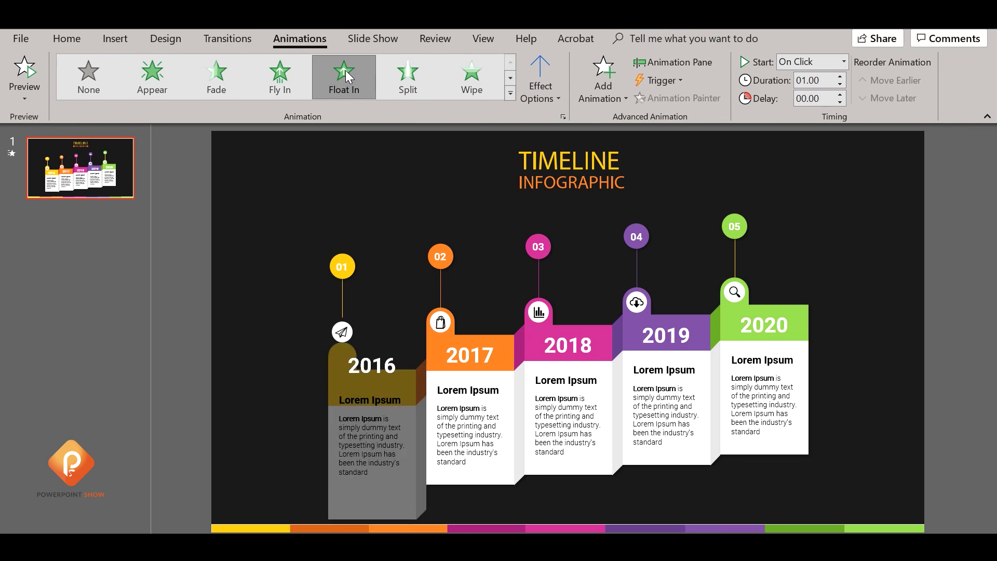
click(702, 63)
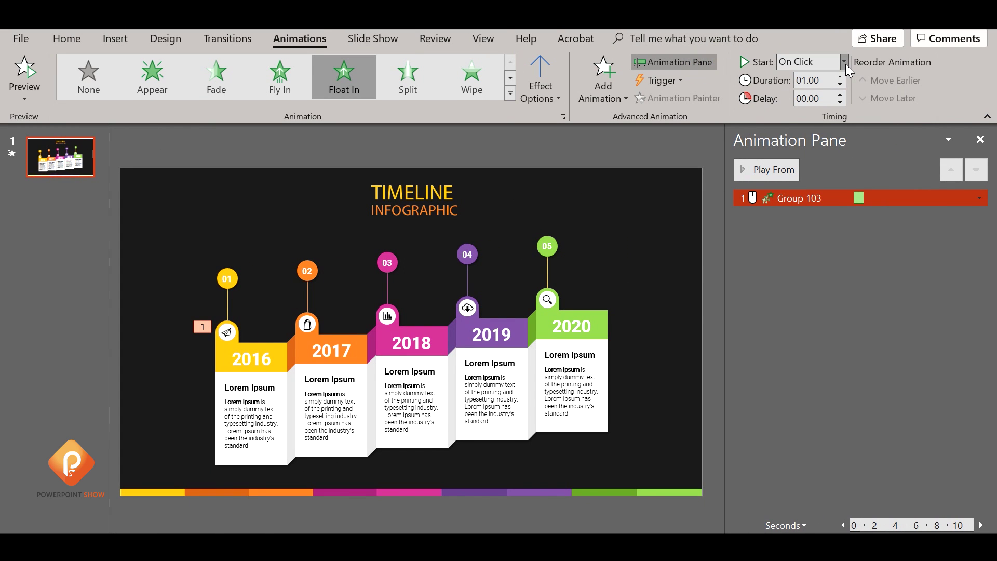
click(844, 62)
click(830, 109)
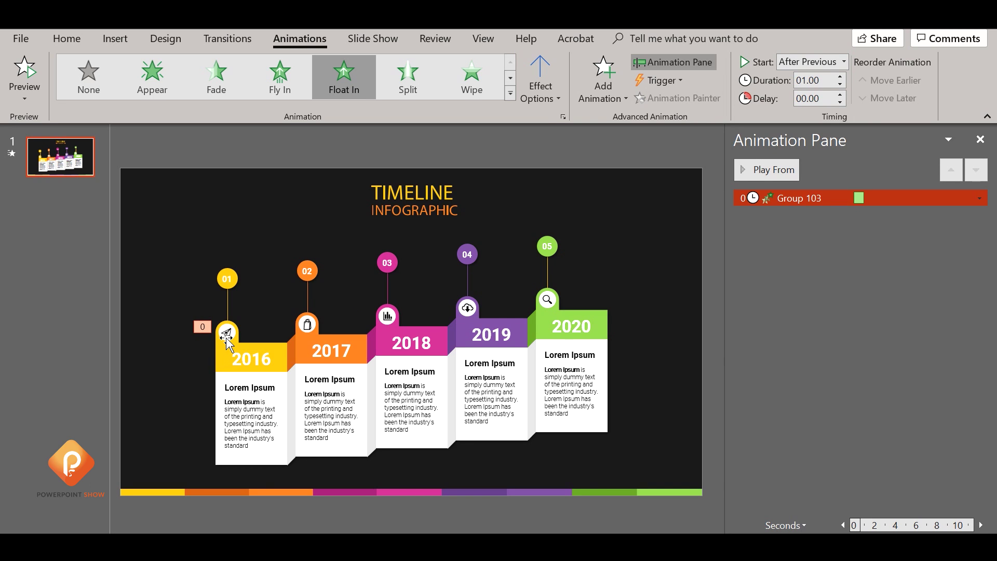
click(227, 339)
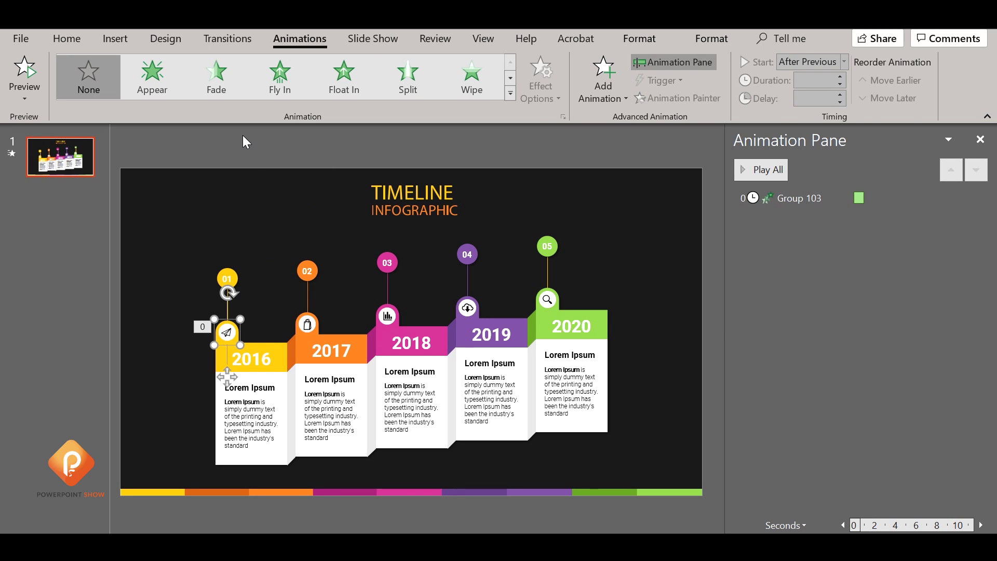
click(222, 75)
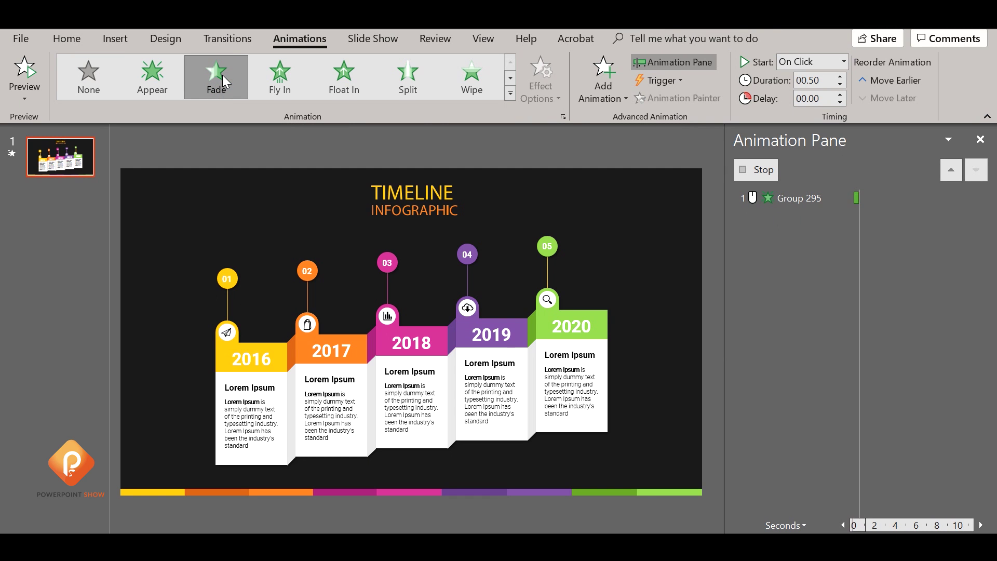
- Set the paper-plane icon's Fade to start After Previous
click(844, 62)
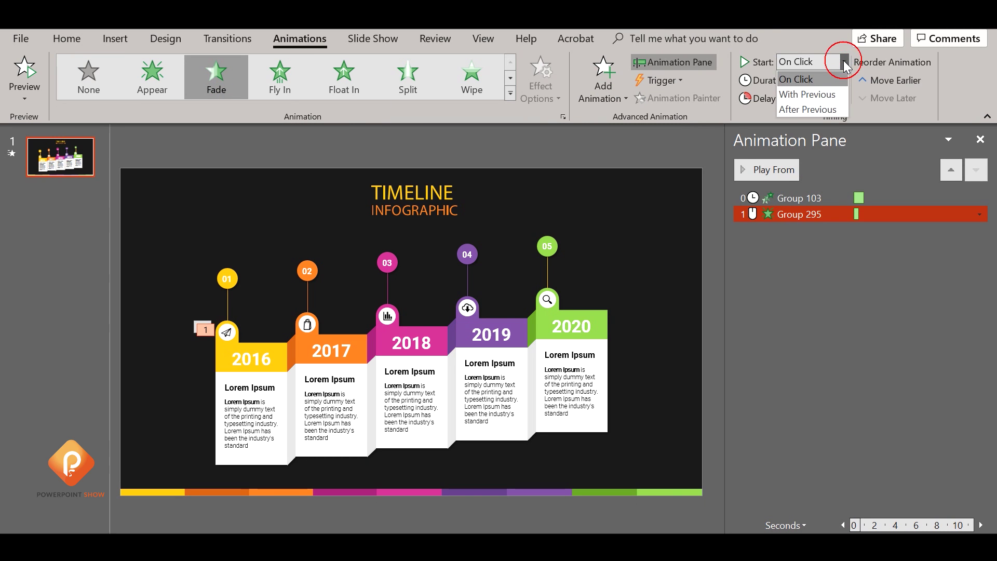
click(832, 94)
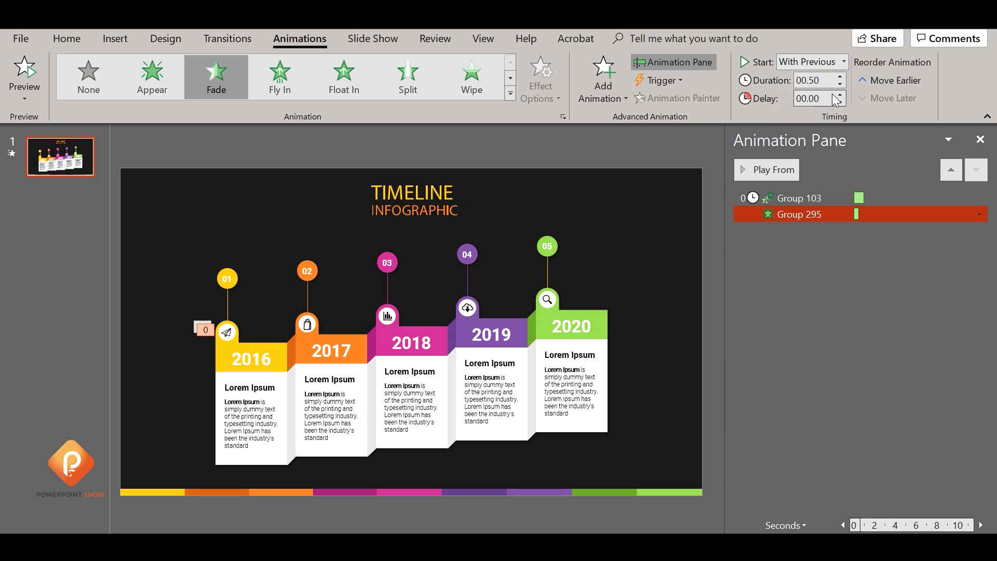
click(844, 62)
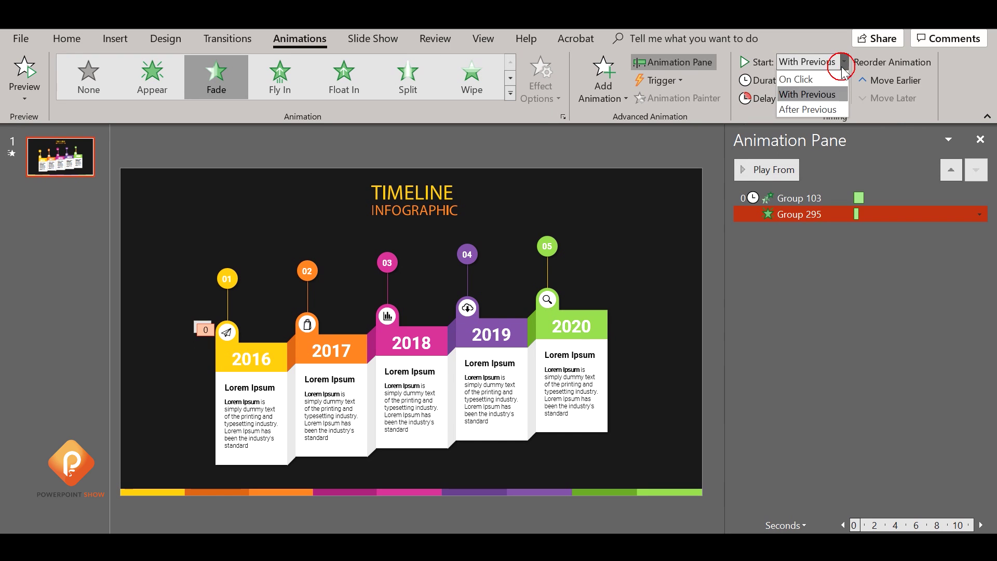
click(835, 105)
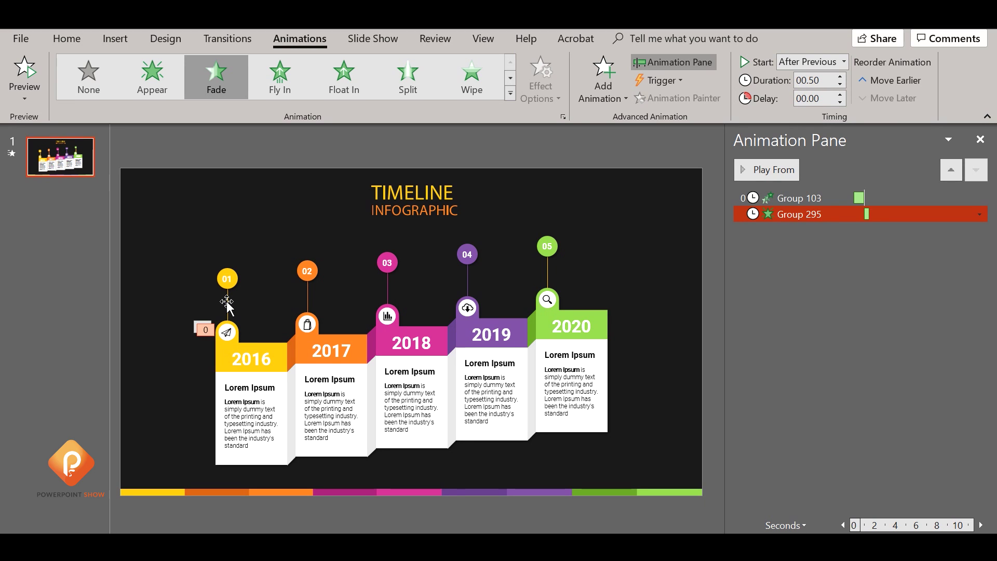
- Give the connector line below the 01 circle a Wipe starting With Previous
click(227, 332)
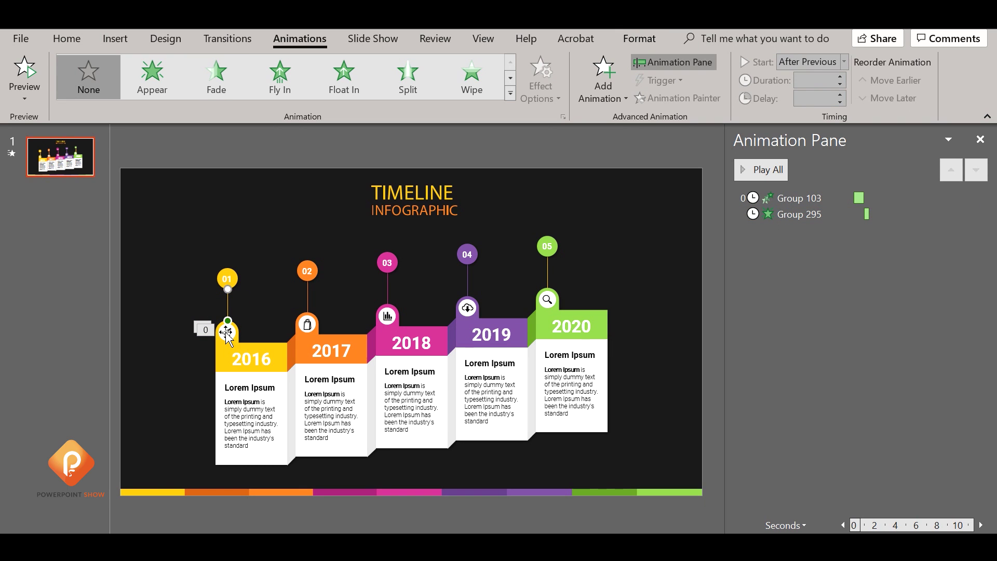
click(227, 333)
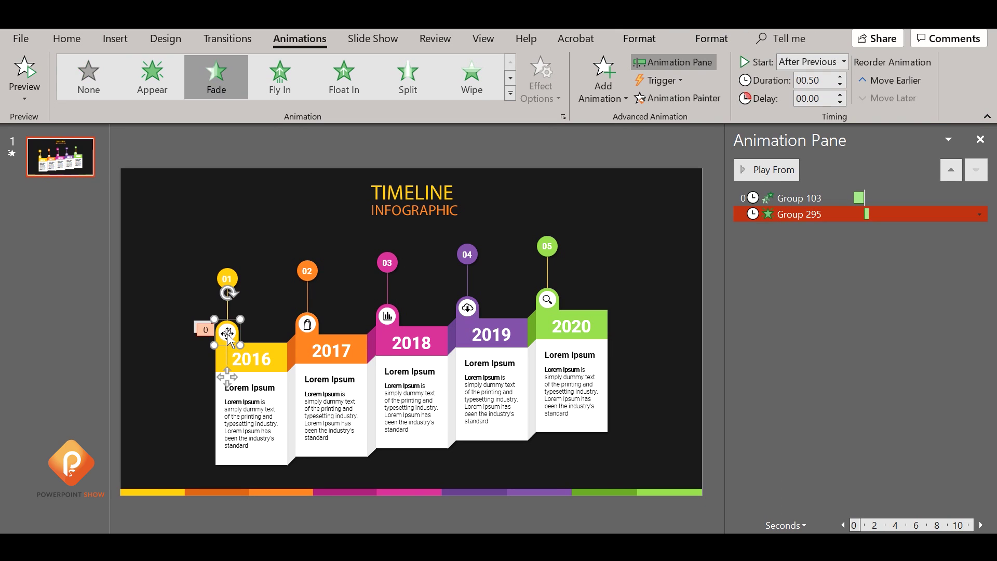
click(228, 307)
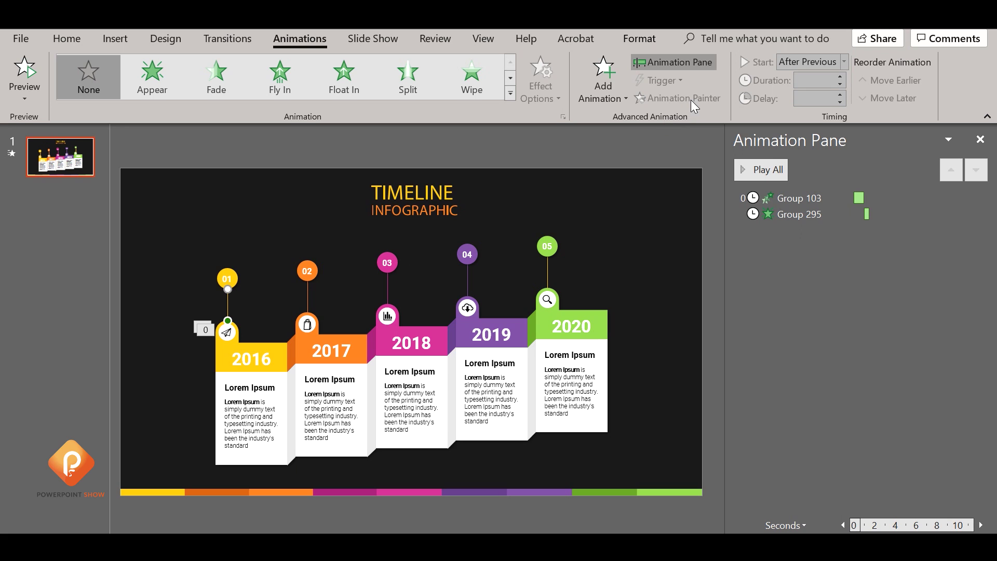
click(473, 78)
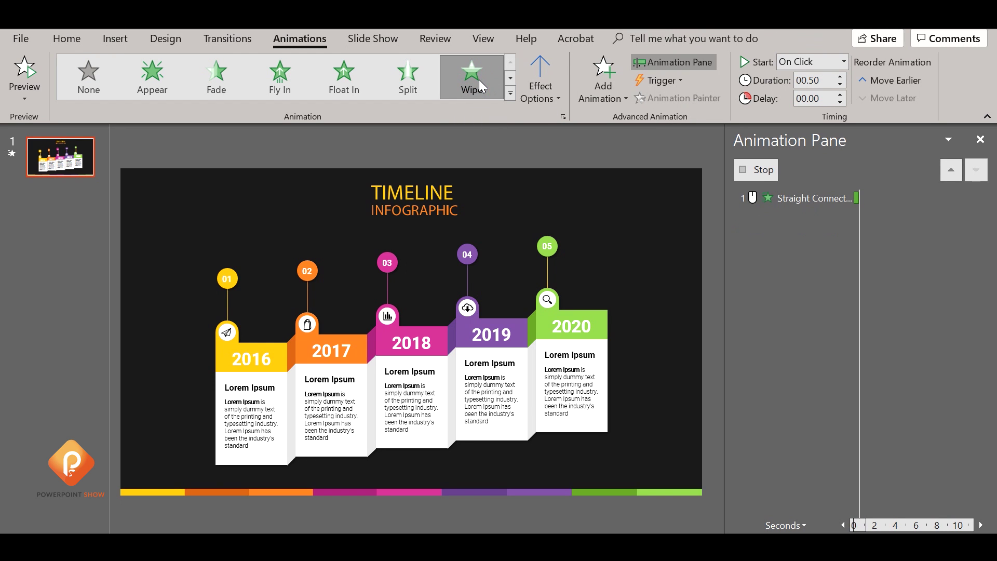
click(844, 62)
click(830, 95)
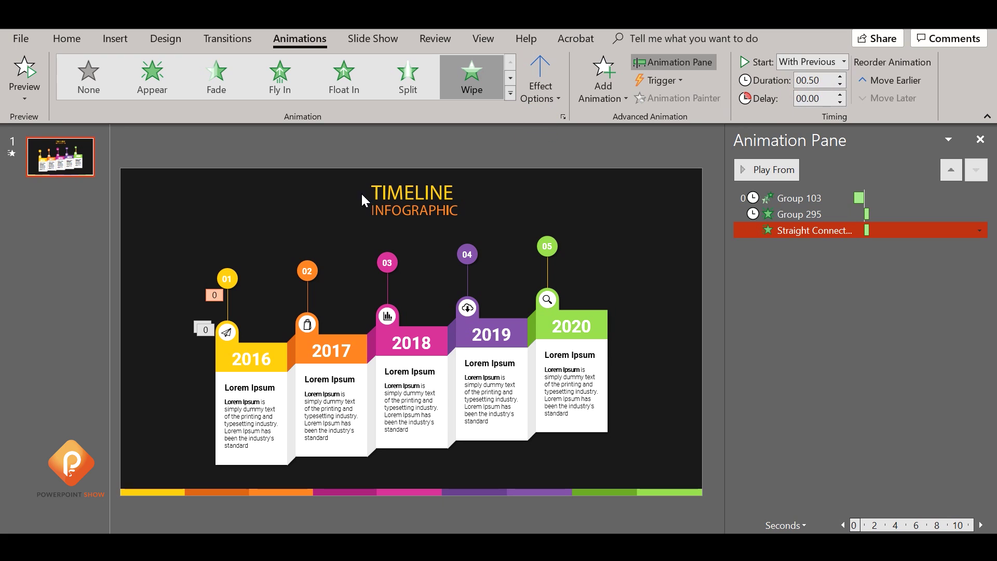
click(227, 279)
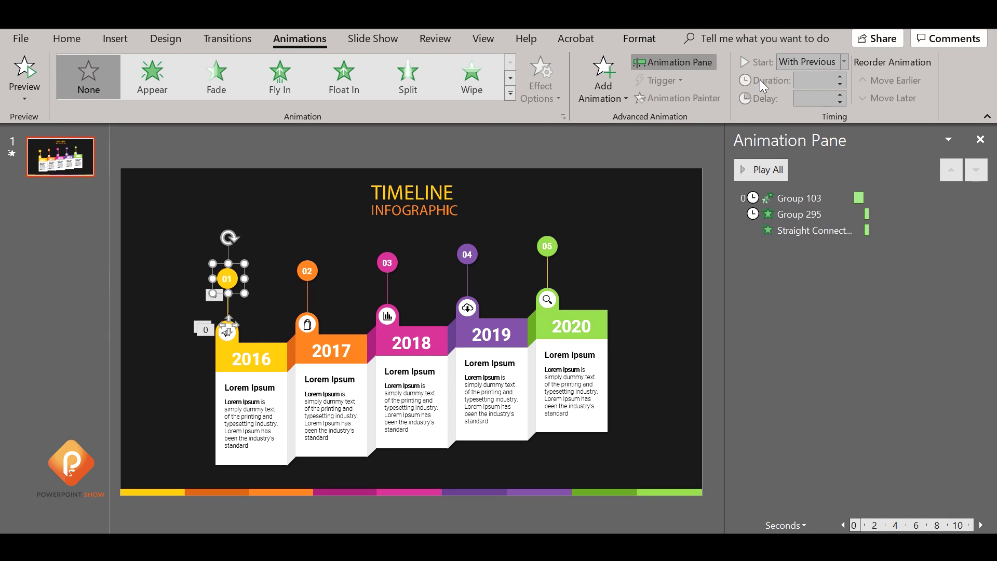
- Give the 01 circle a Fade entrance starting After Previous
click(216, 75)
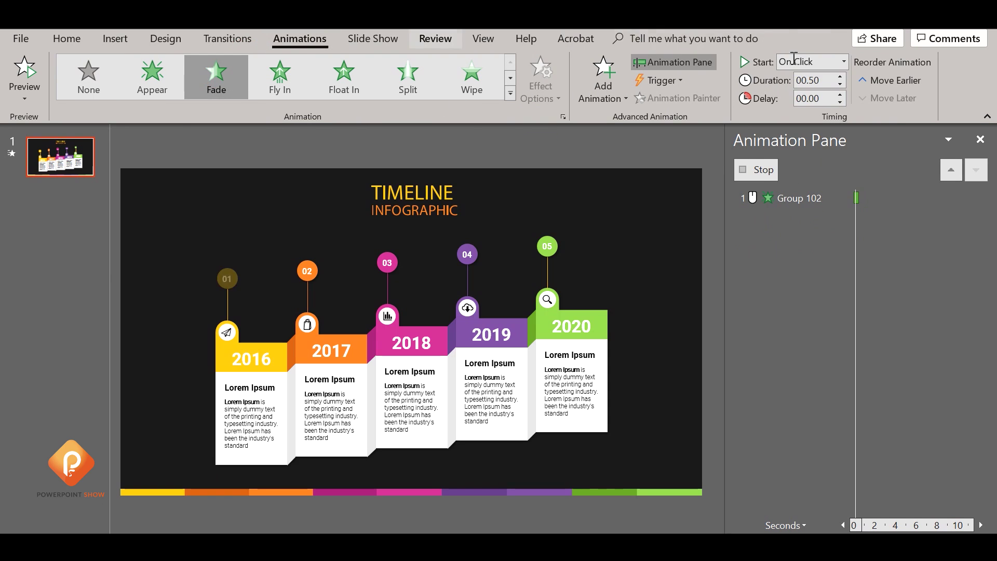
click(844, 63)
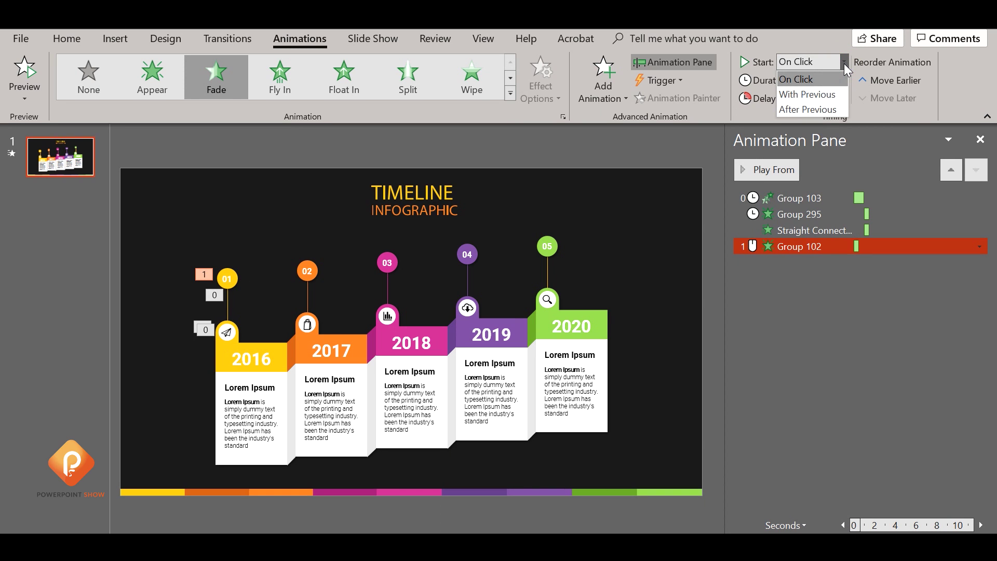
click(825, 108)
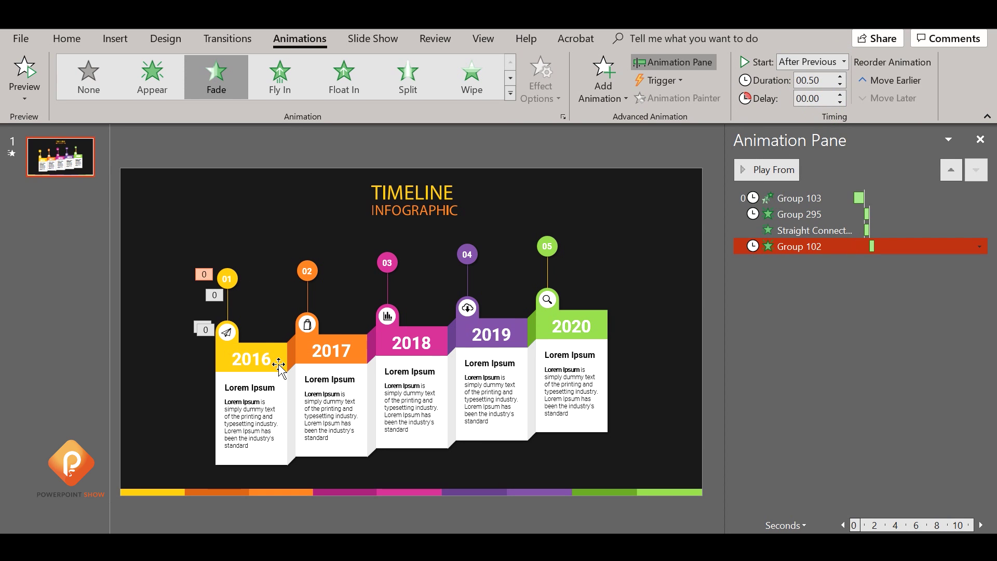
key(Escape)
- Give the 2016 year label a Fade entrance starting After Previous
click(259, 365)
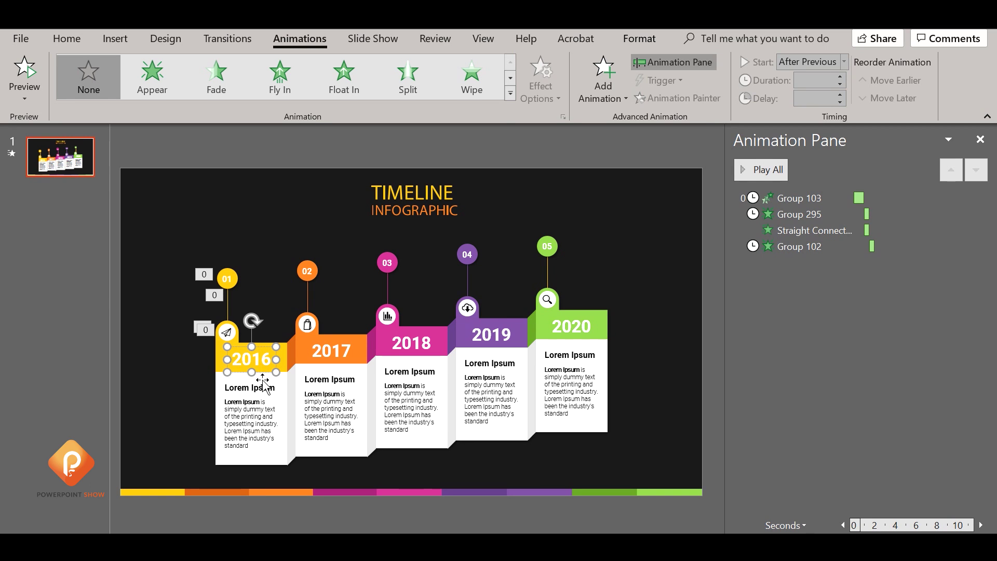
click(216, 83)
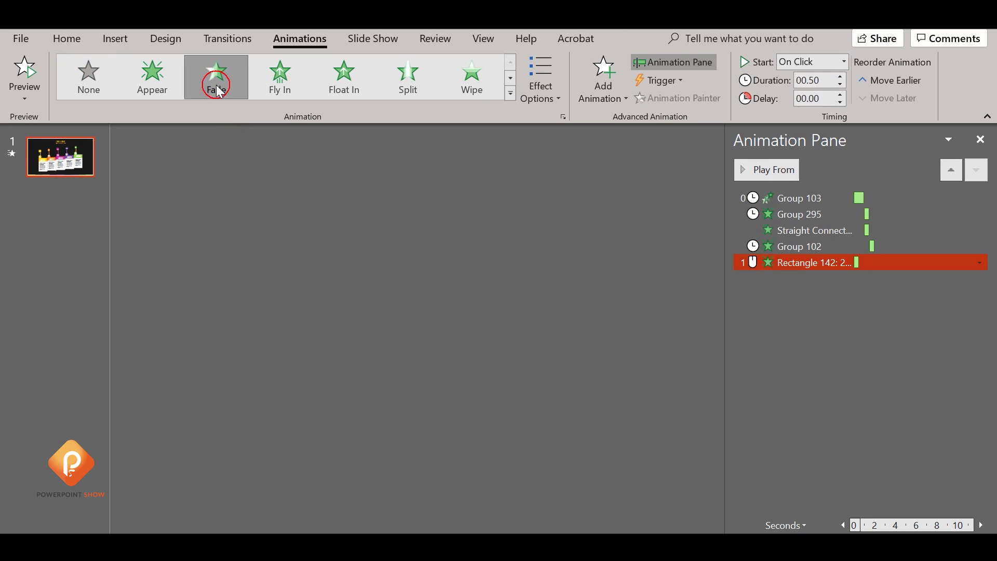
click(842, 65)
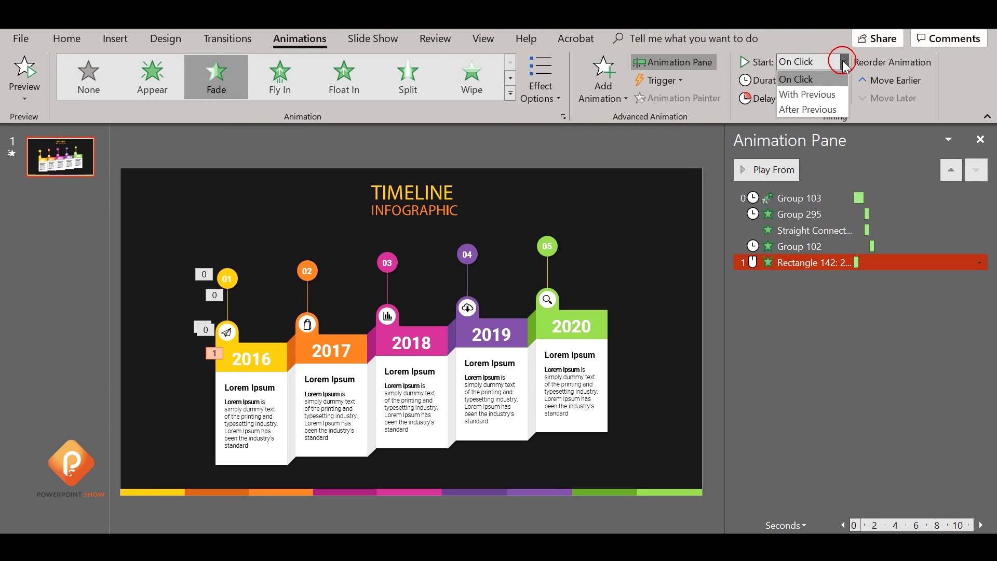
click(805, 109)
- Group the 2016 card's heading and body text, then fade it in After Previous
click(265, 403)
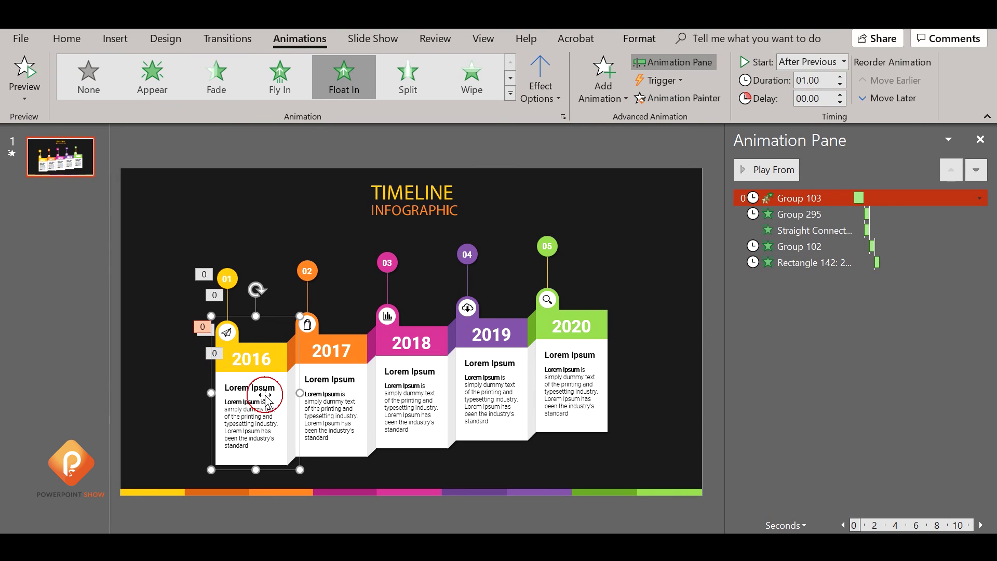
click(252, 403)
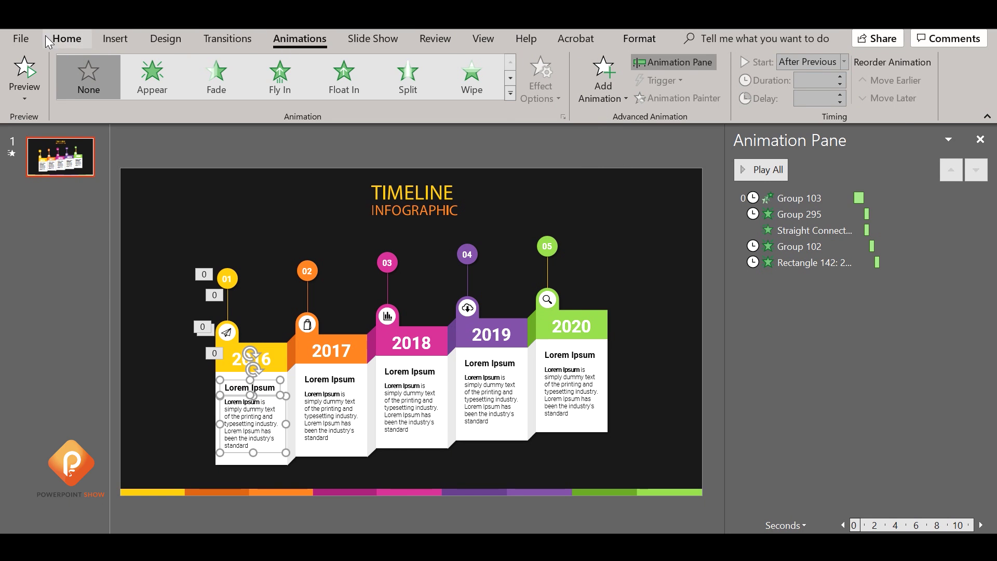
click(66, 39)
click(613, 102)
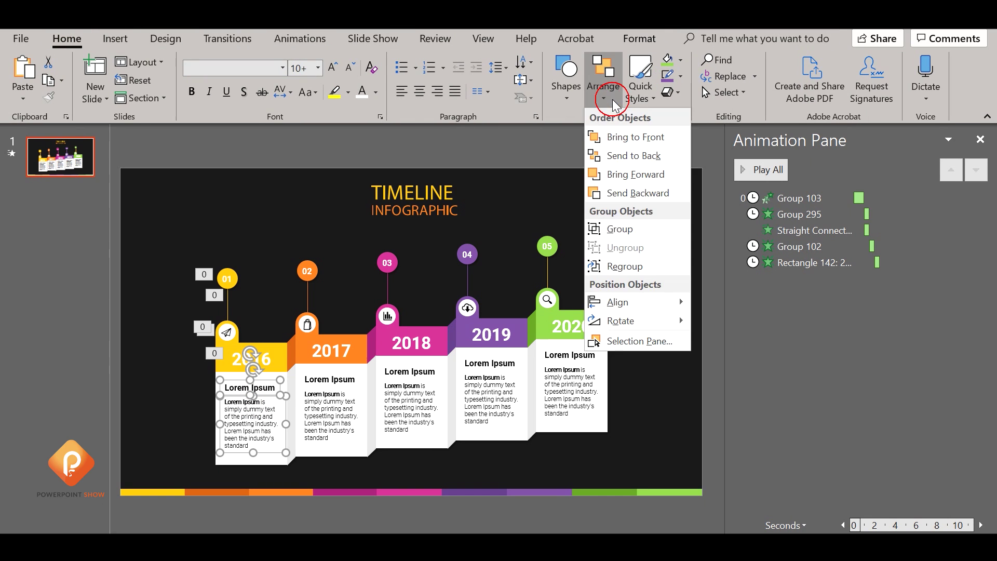
click(621, 229)
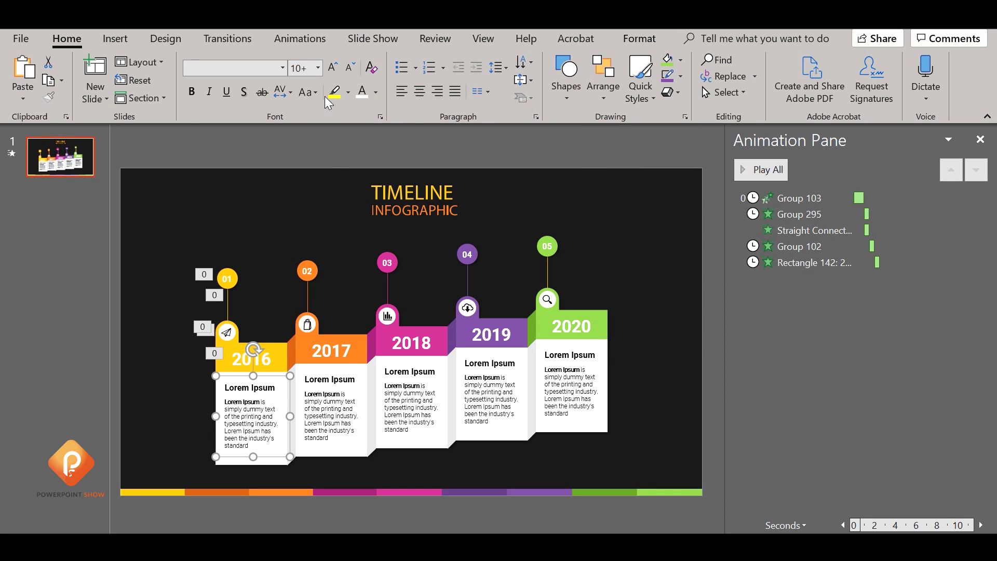
click(298, 41)
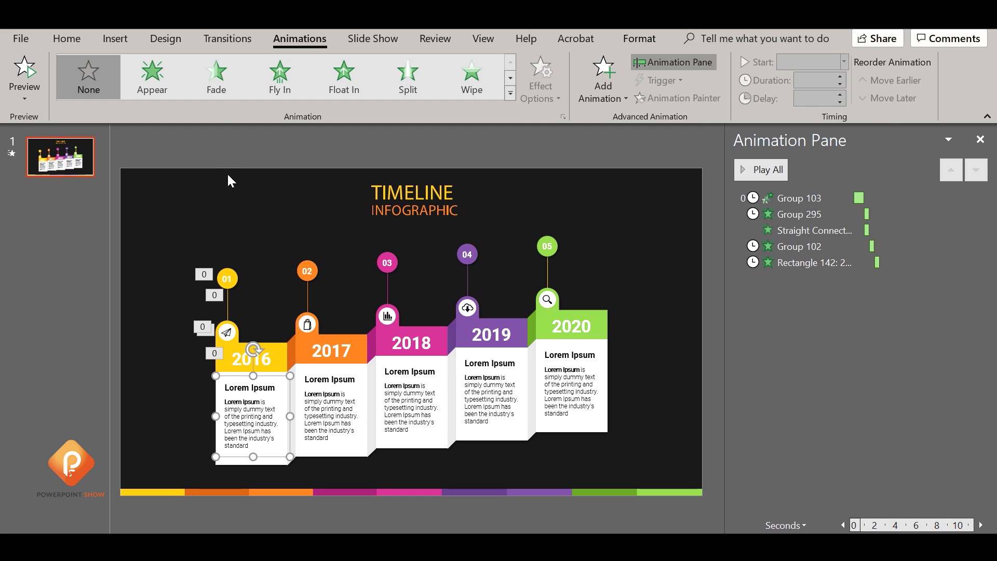
click(222, 74)
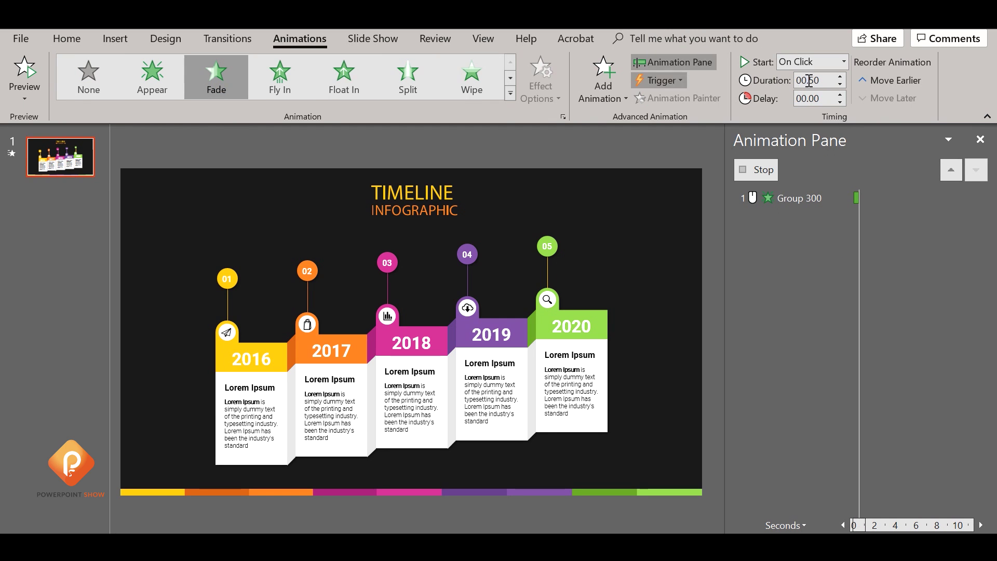
click(845, 62)
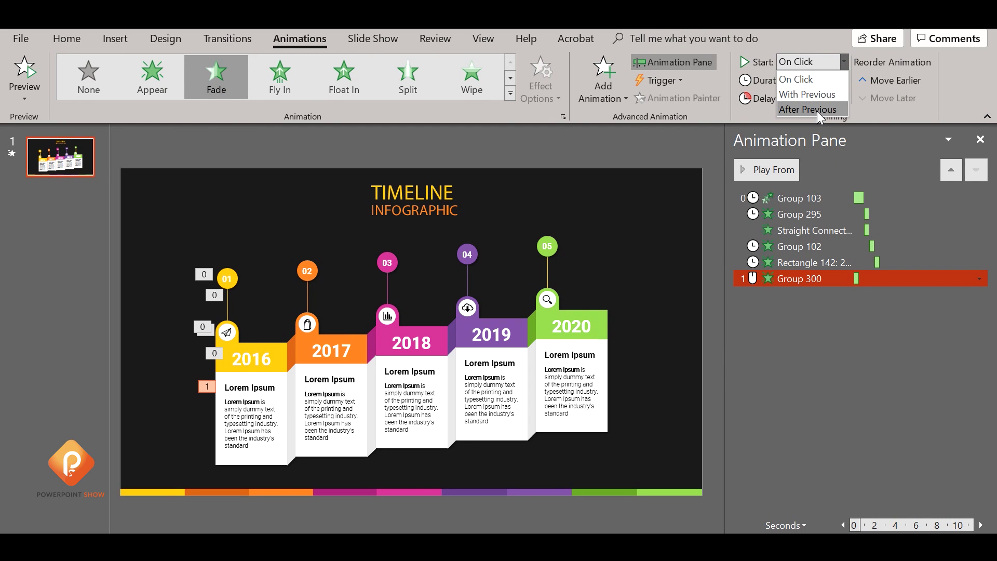
click(817, 110)
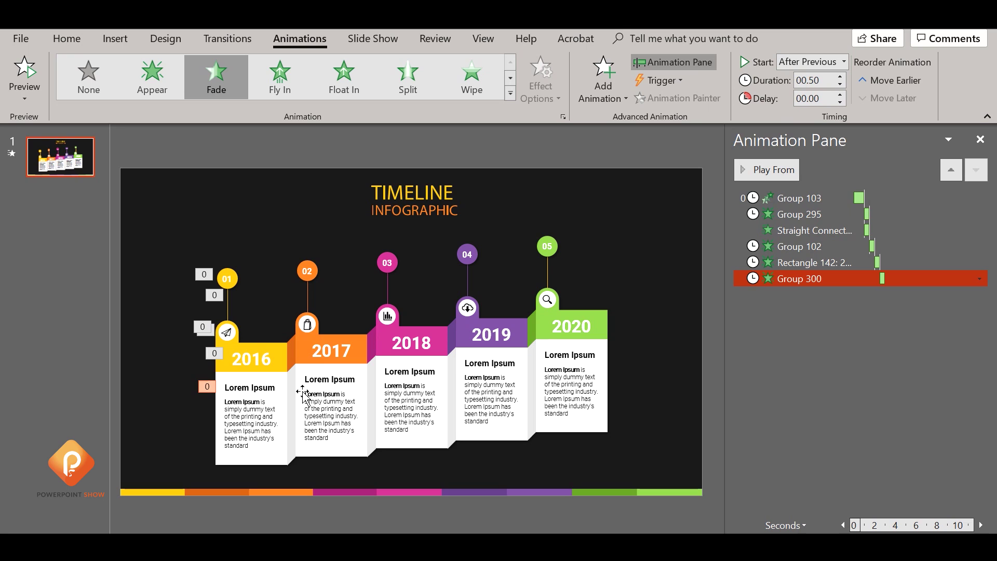
click(329, 457)
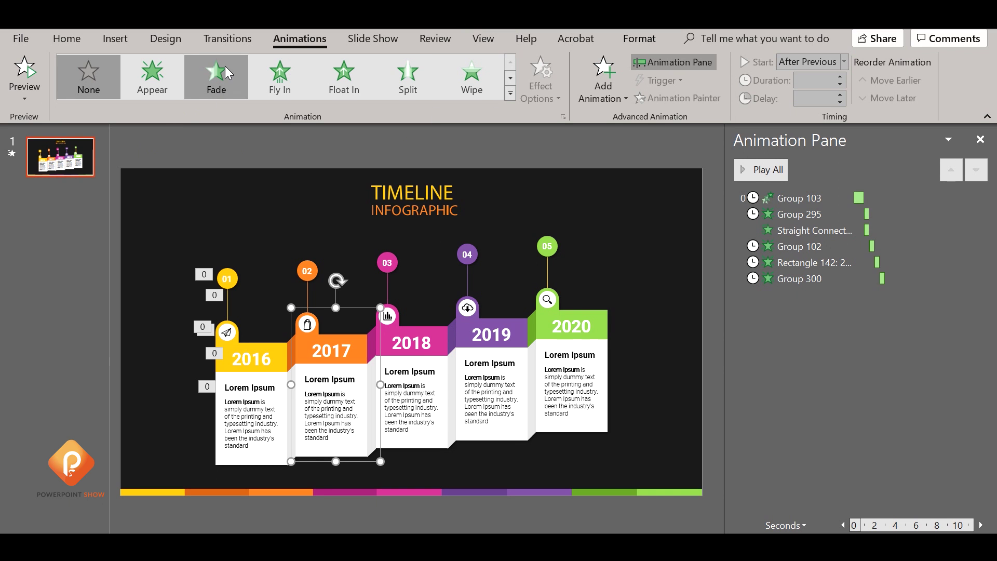
- Give the 2017 card a Float In entrance that floats down
click(346, 85)
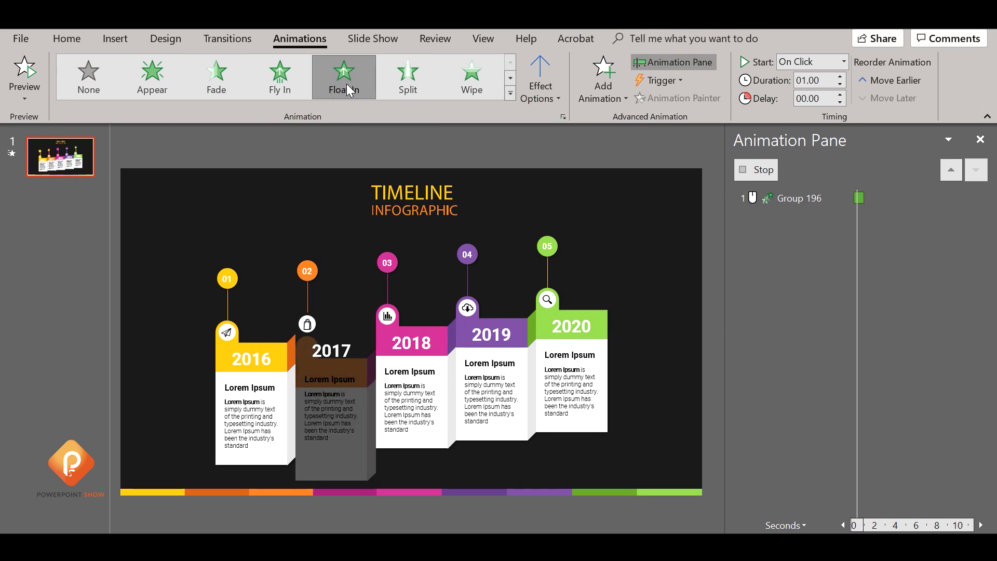
click(541, 99)
click(591, 171)
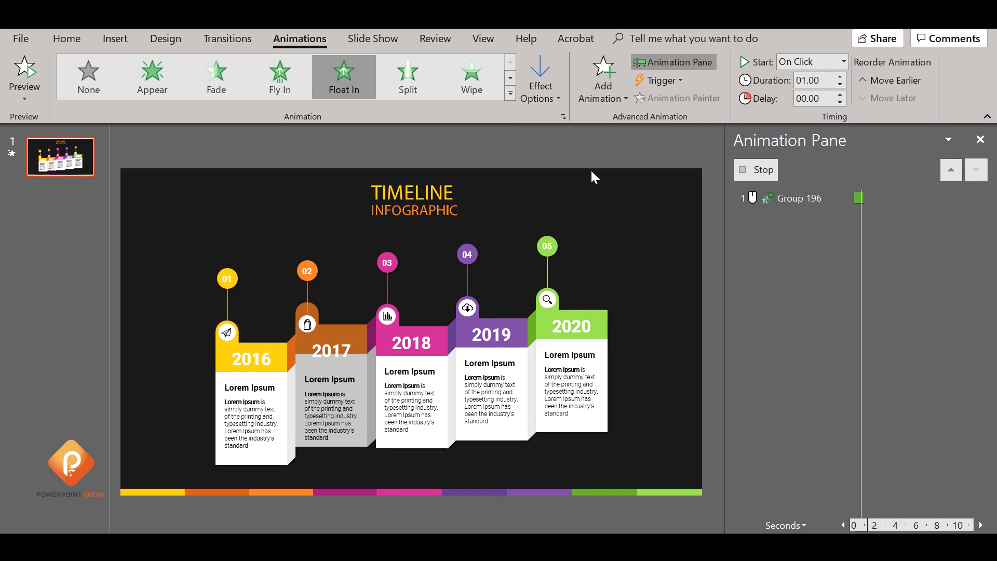
- Make the bag icon above 2017 fade in after the previous animation
click(307, 328)
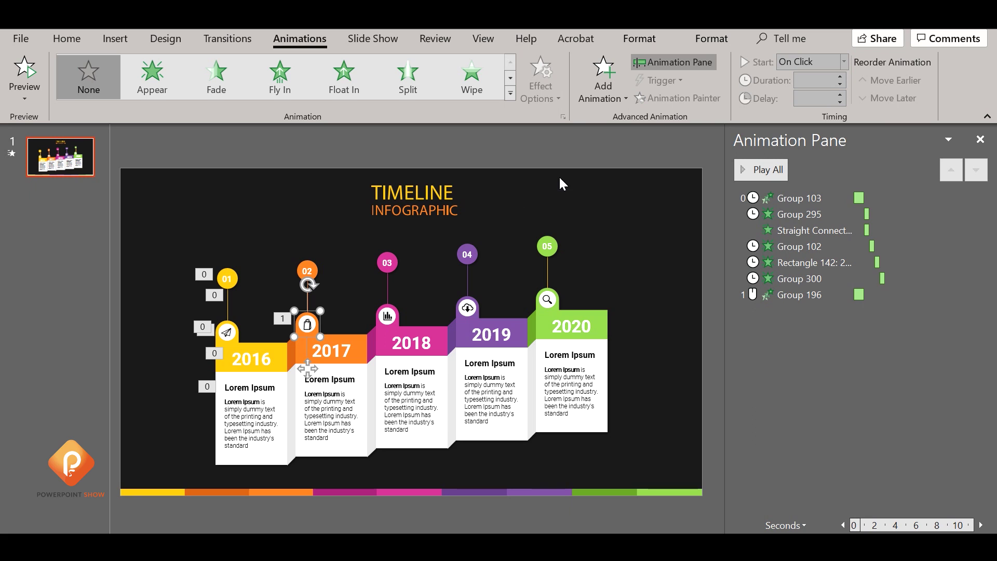
click(220, 75)
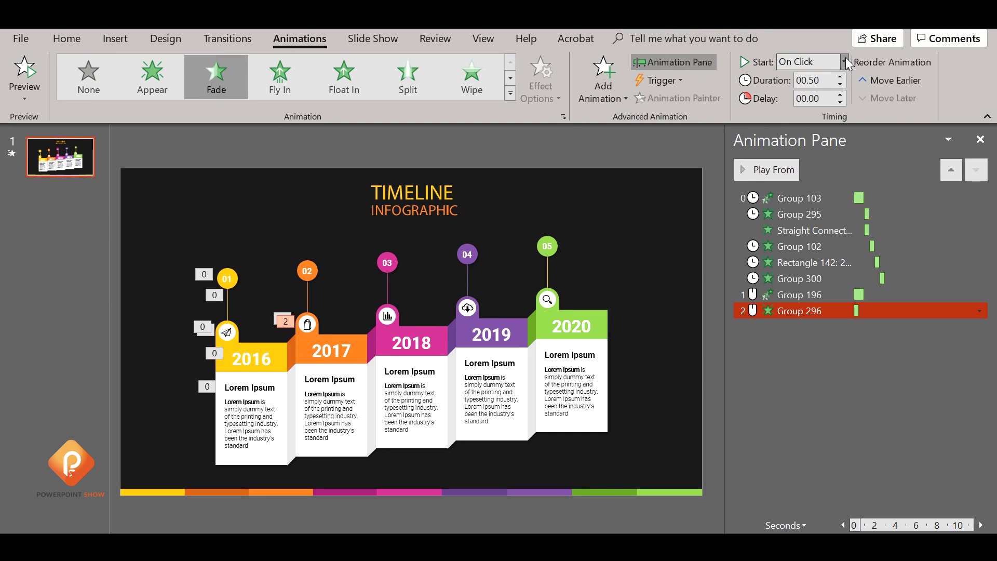
click(844, 61)
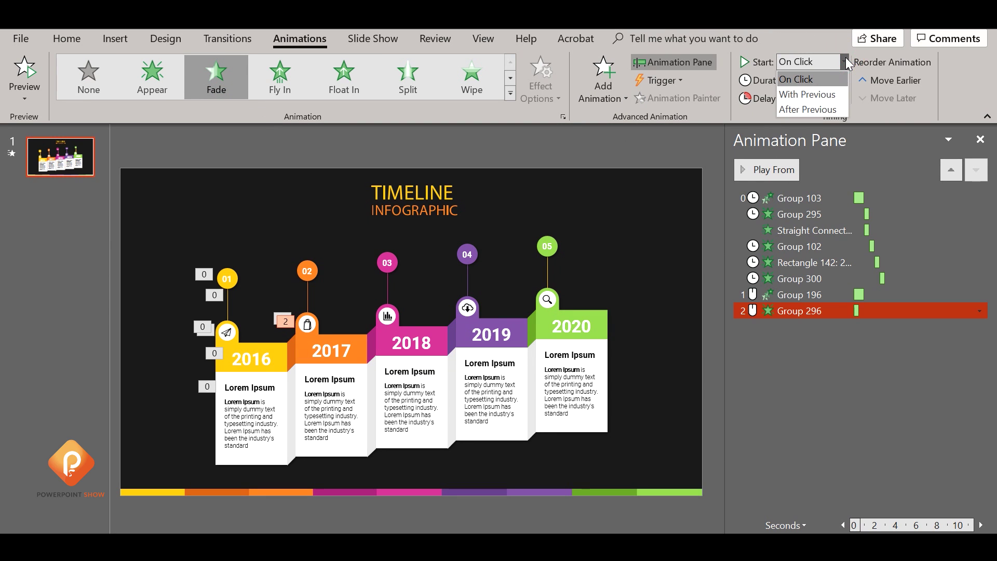
click(834, 109)
- Set the 2017 group's Float In to start After Previous
click(298, 364)
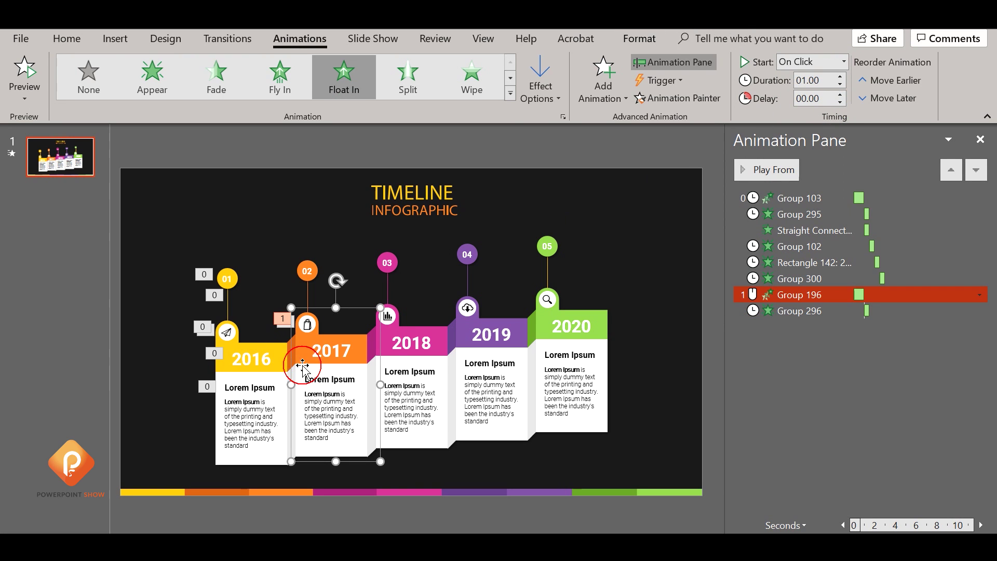
click(844, 64)
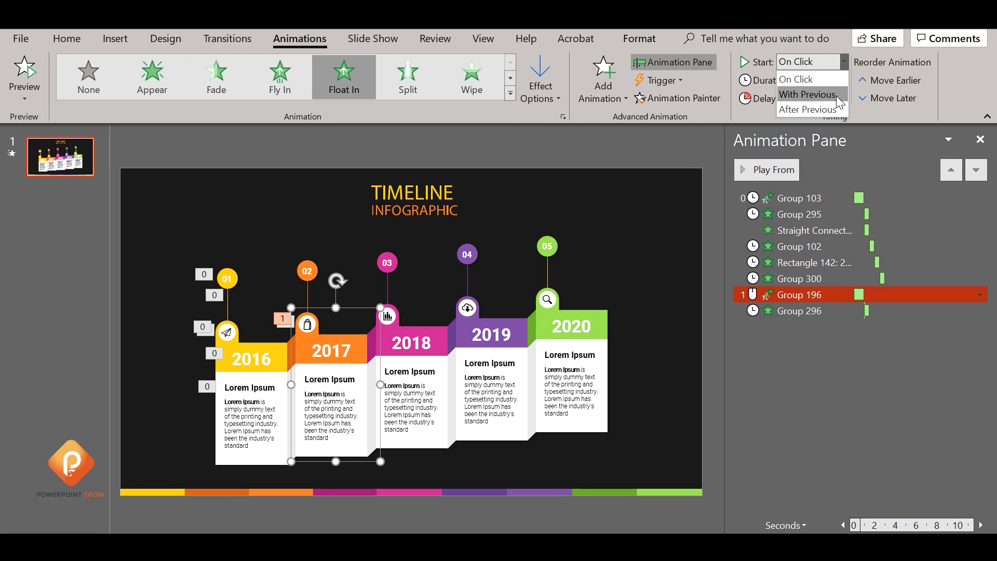
click(834, 109)
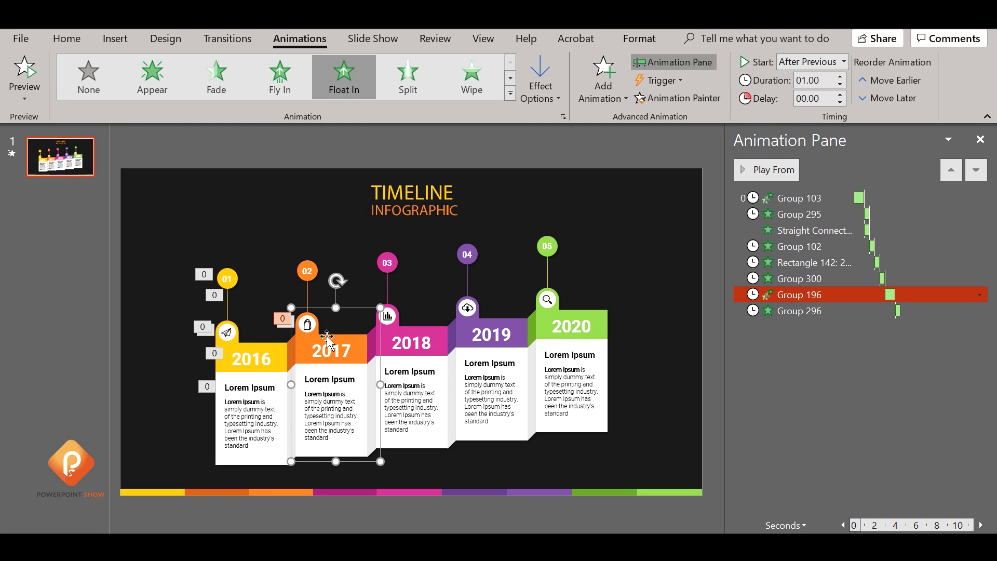
click(307, 289)
- Wipe in the 02 connector With Previous, then fade in the 02 badge After Previous
click(471, 79)
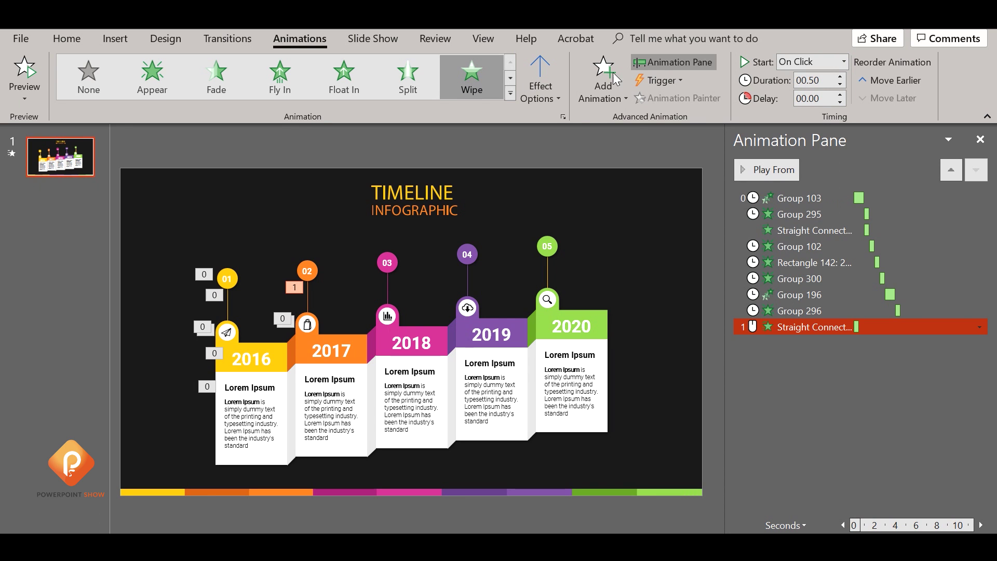
click(844, 62)
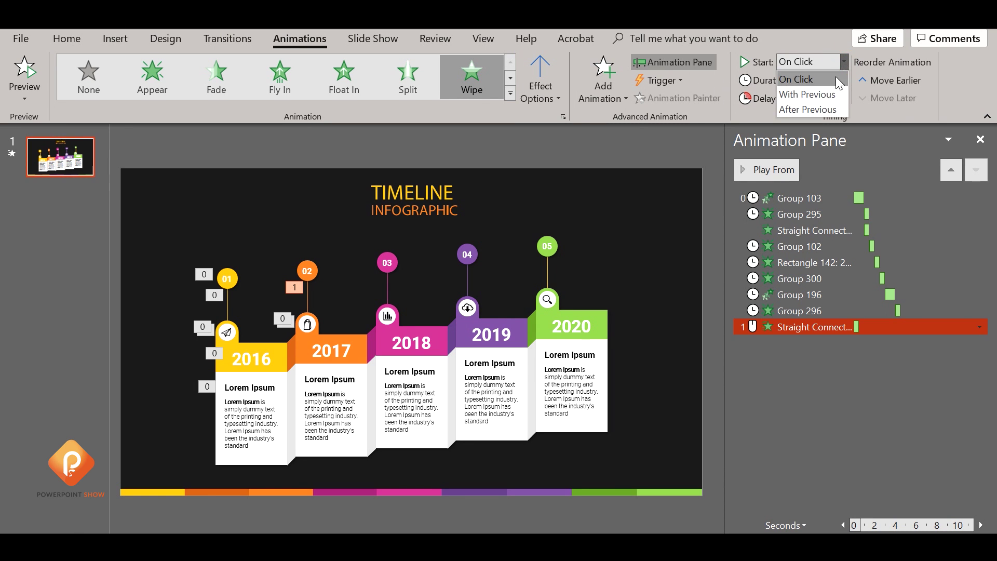
click(811, 94)
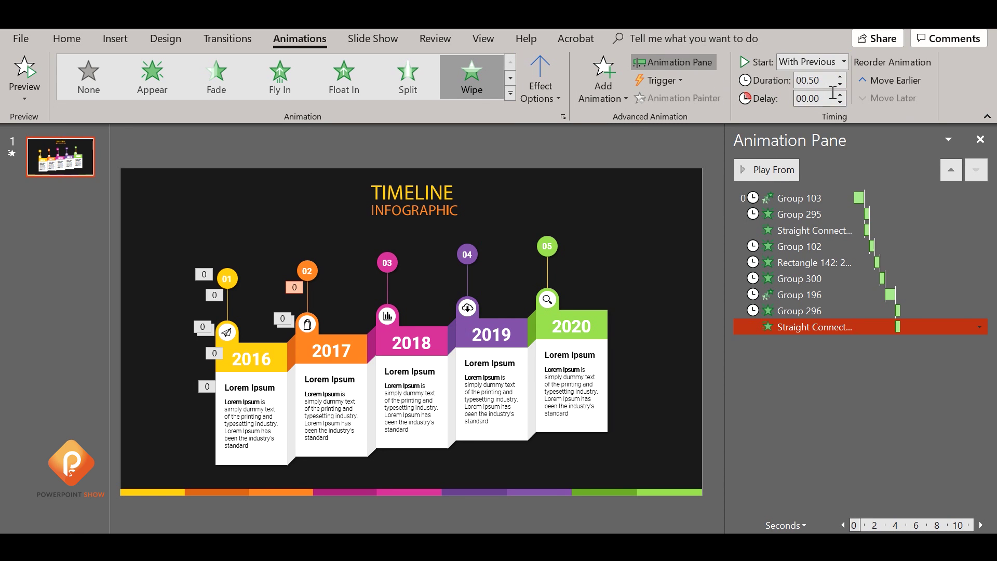
click(316, 270)
click(230, 91)
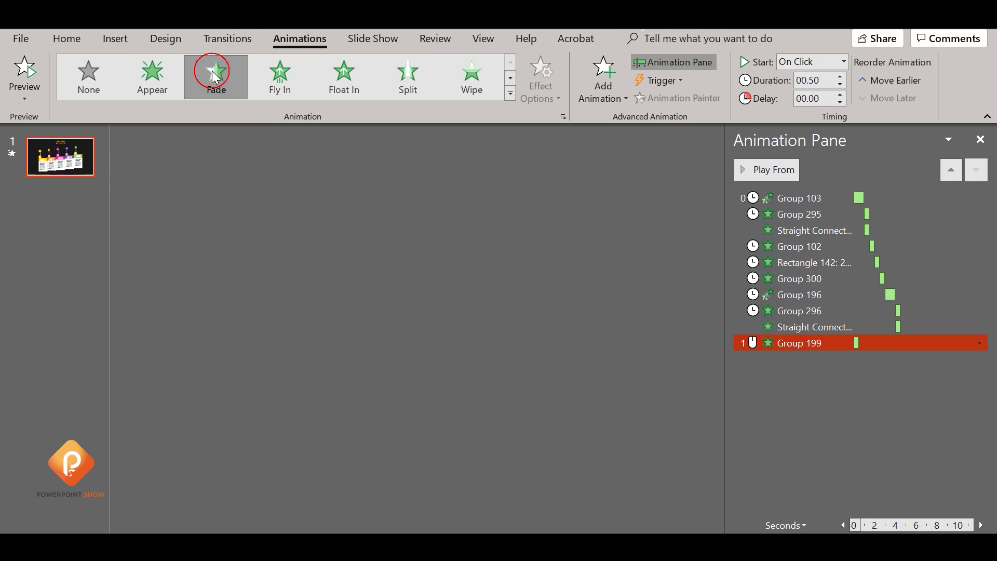
click(844, 62)
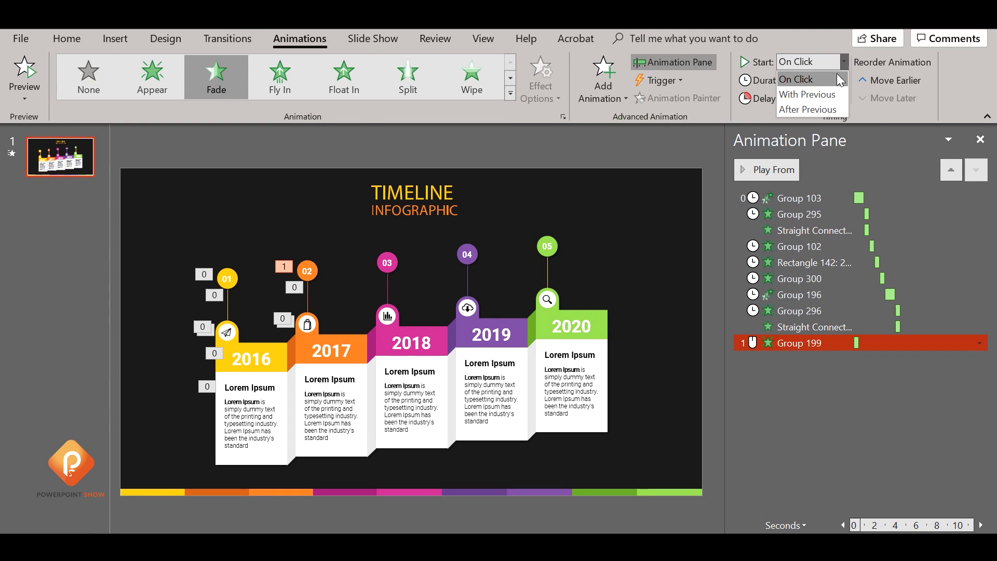
click(827, 111)
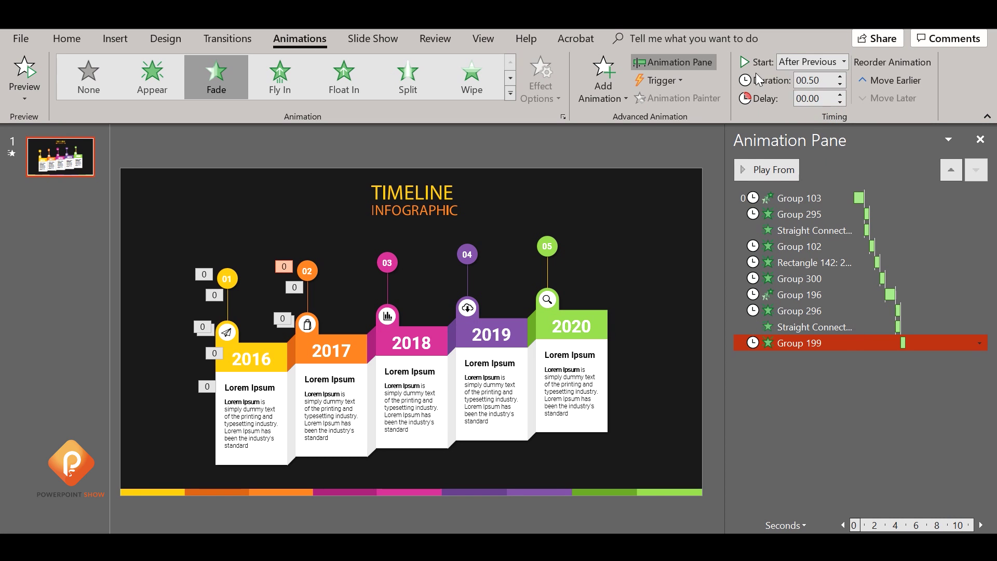
- Fade in the 2017 heading and the 2017 text card, each After Previous
click(360, 362)
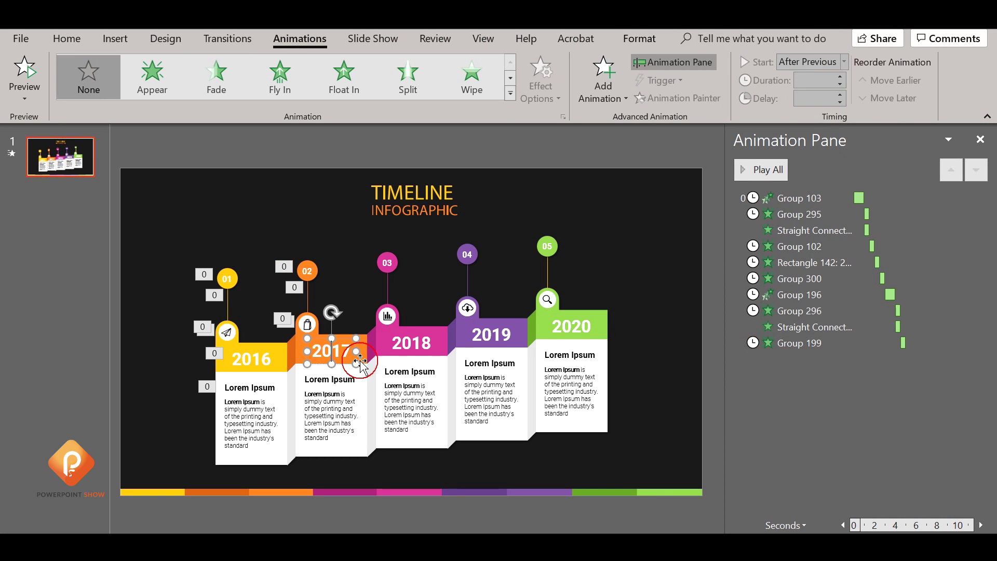
click(216, 78)
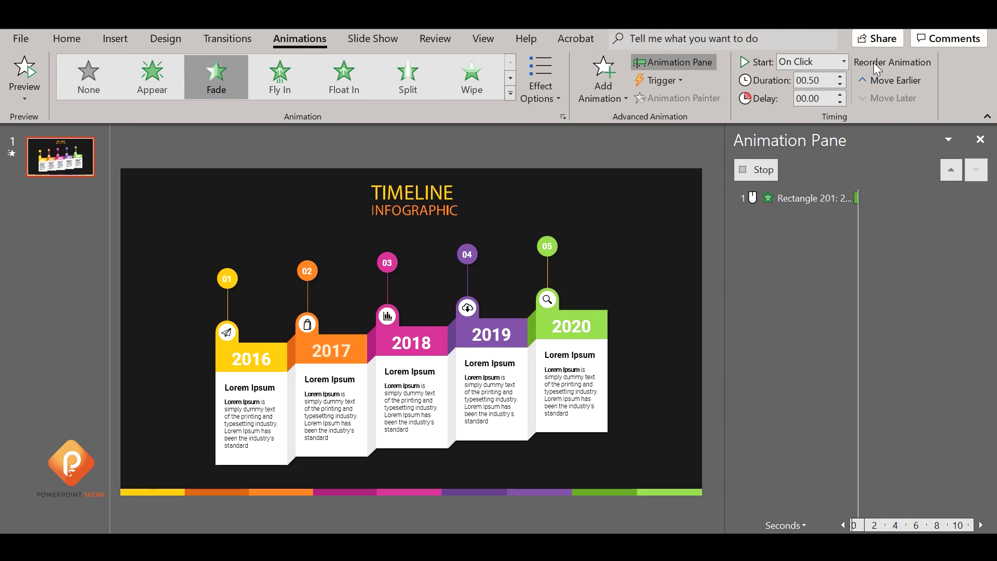
click(844, 62)
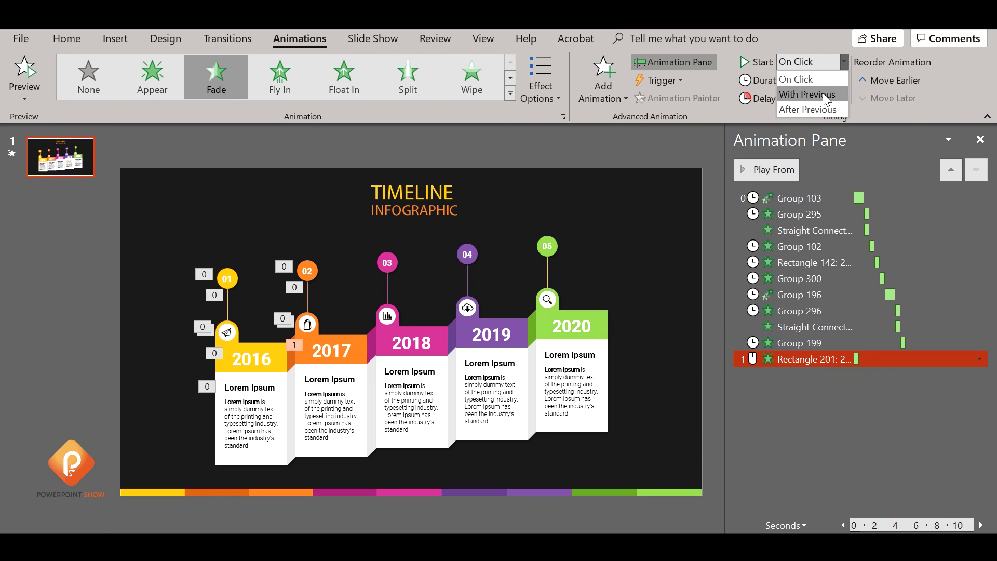
click(821, 107)
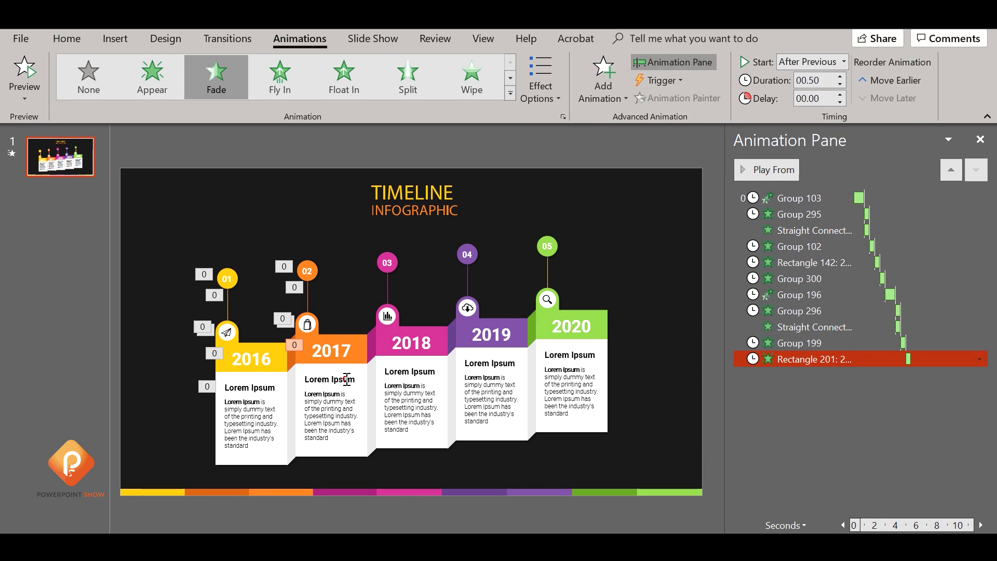
click(346, 380)
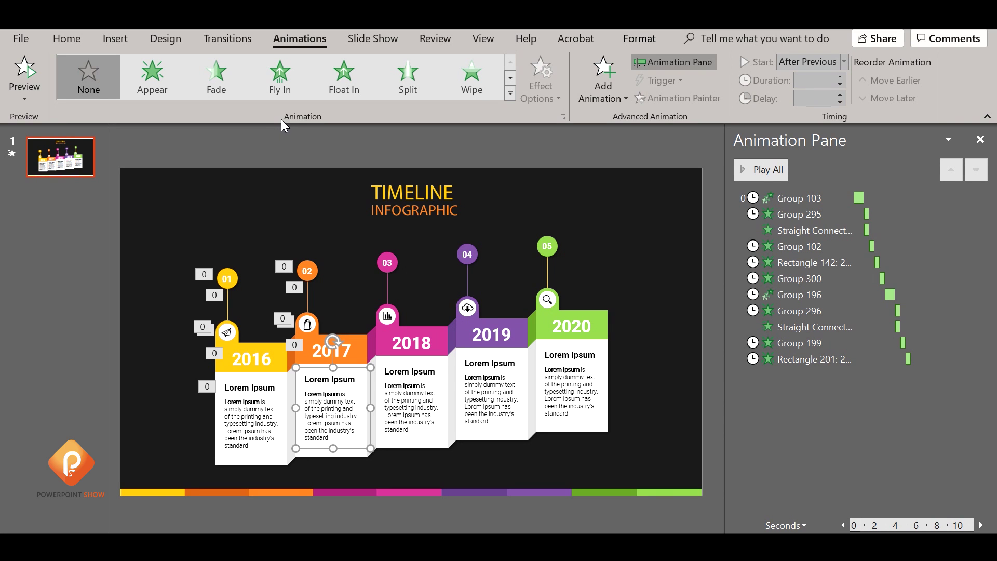
click(211, 78)
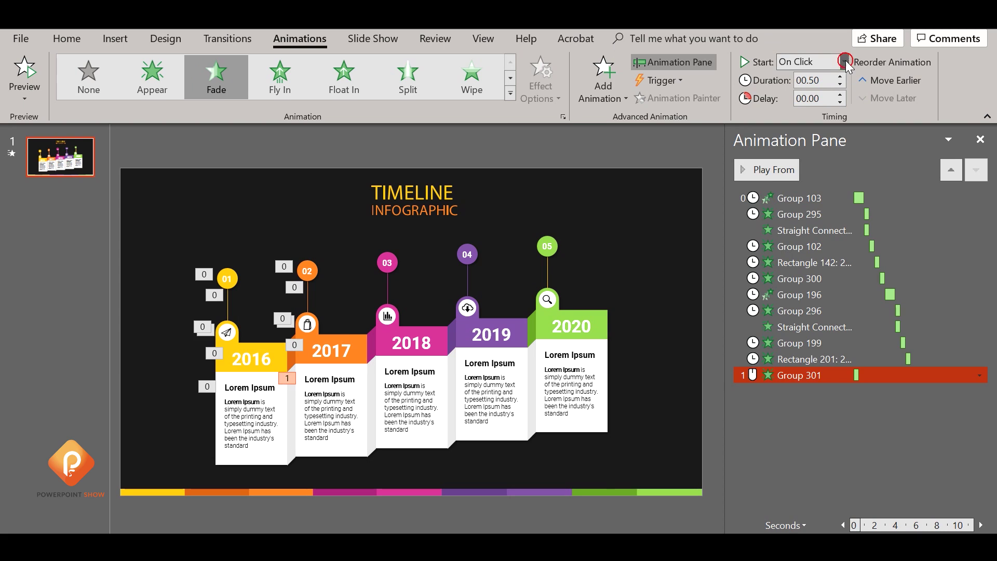
click(844, 61)
click(830, 110)
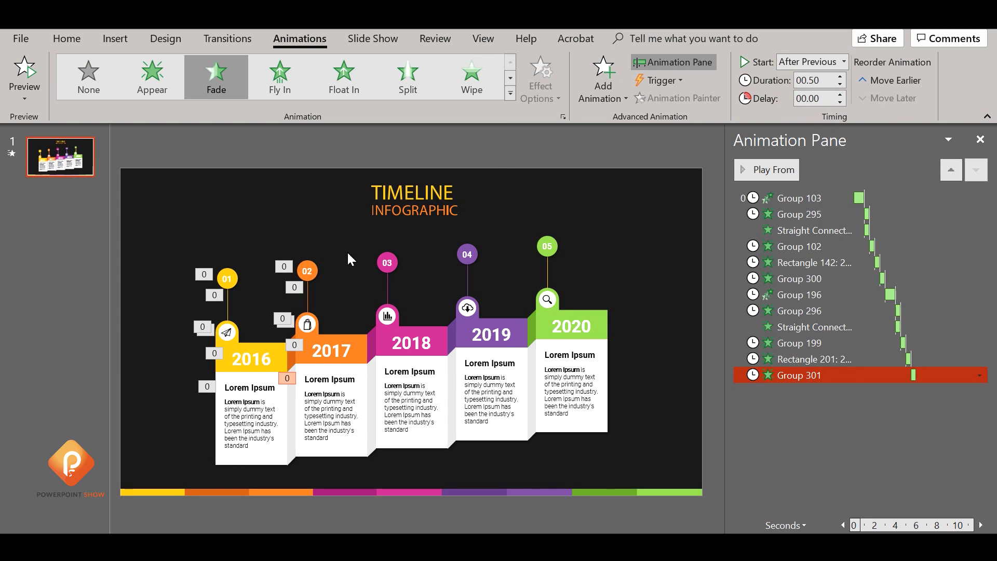
click(442, 363)
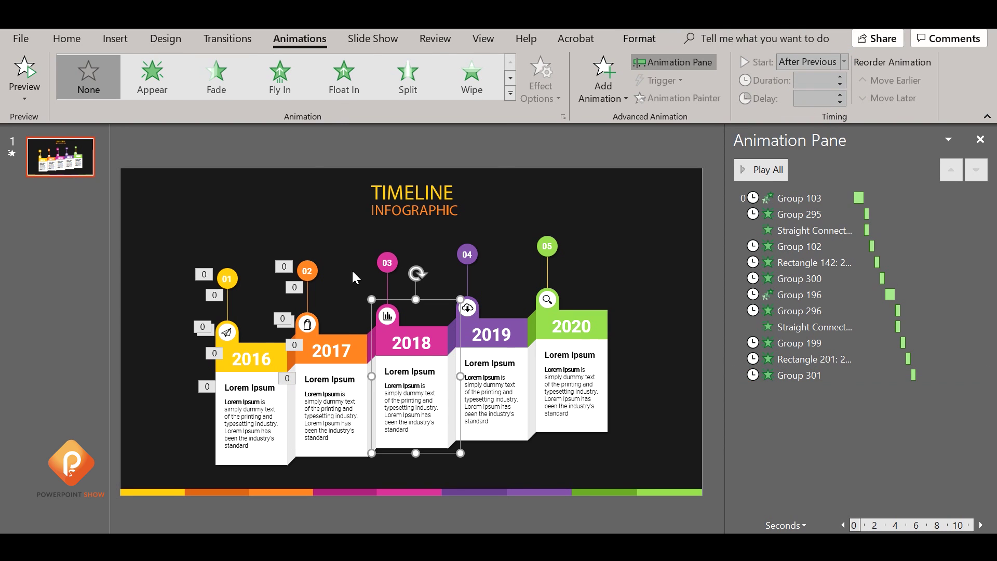
- Give the 2018 step a Float In entrance starting After Previous
click(346, 75)
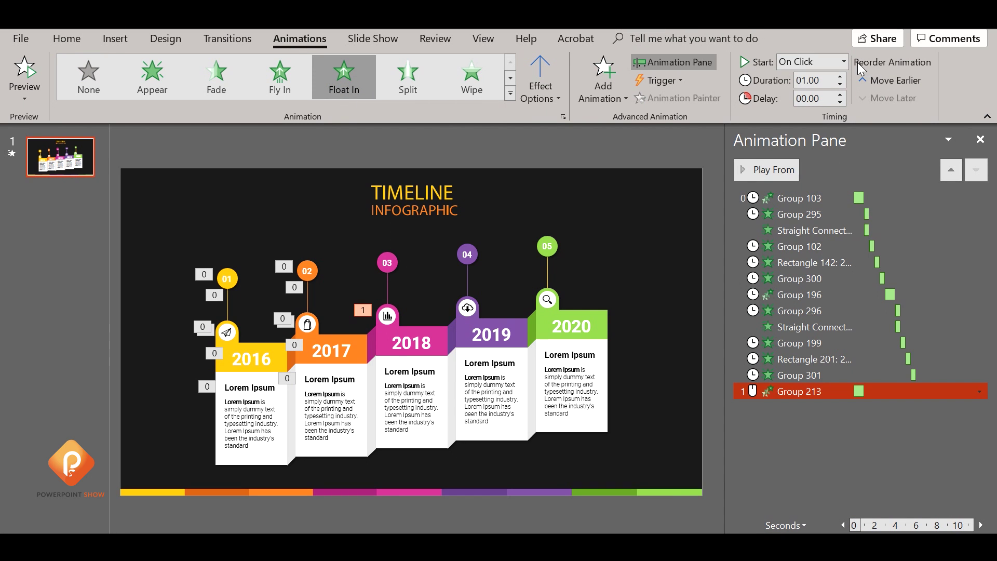
click(845, 61)
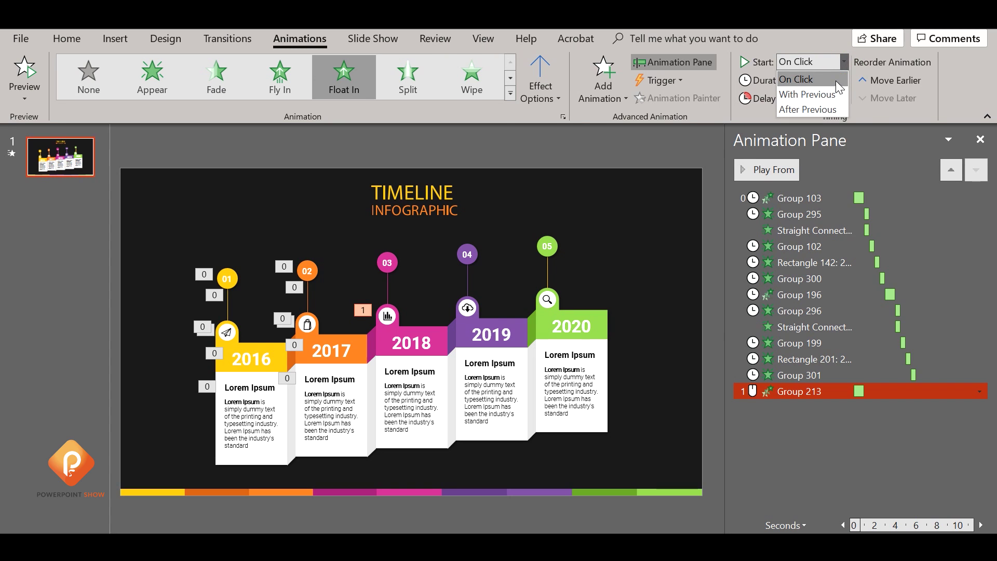
click(830, 109)
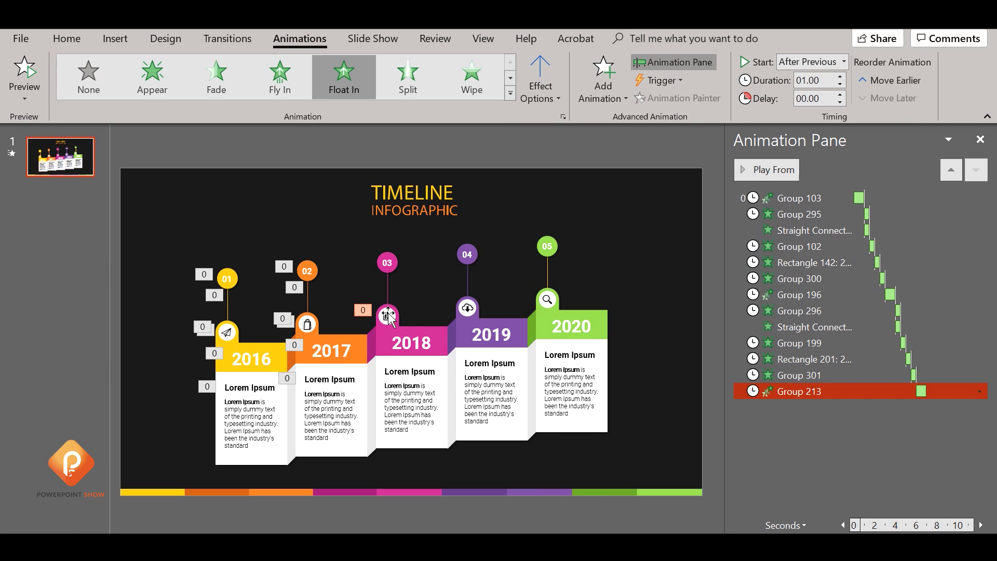
- Make the 2018 chart icon fade in After Previous
click(387, 316)
click(216, 75)
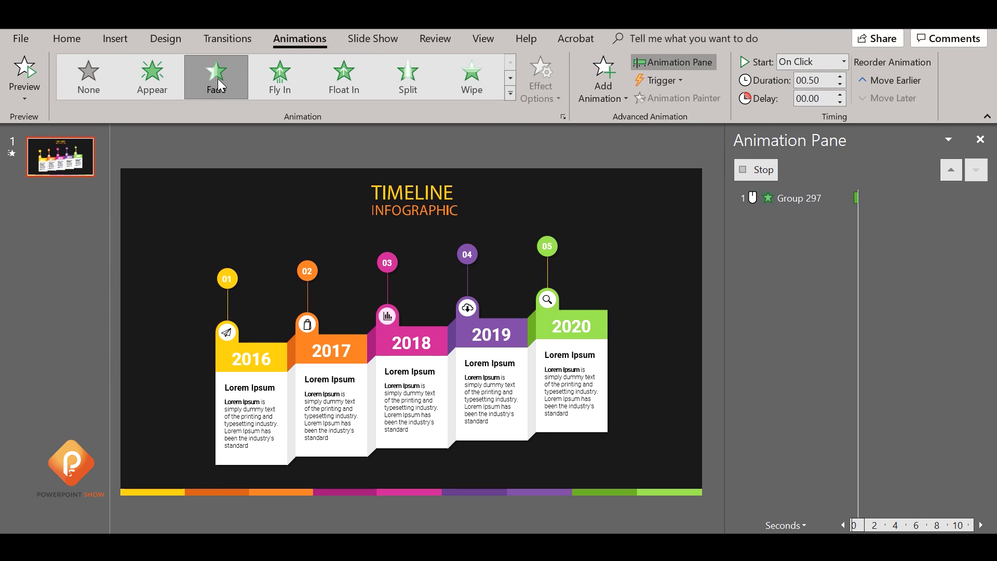
click(844, 61)
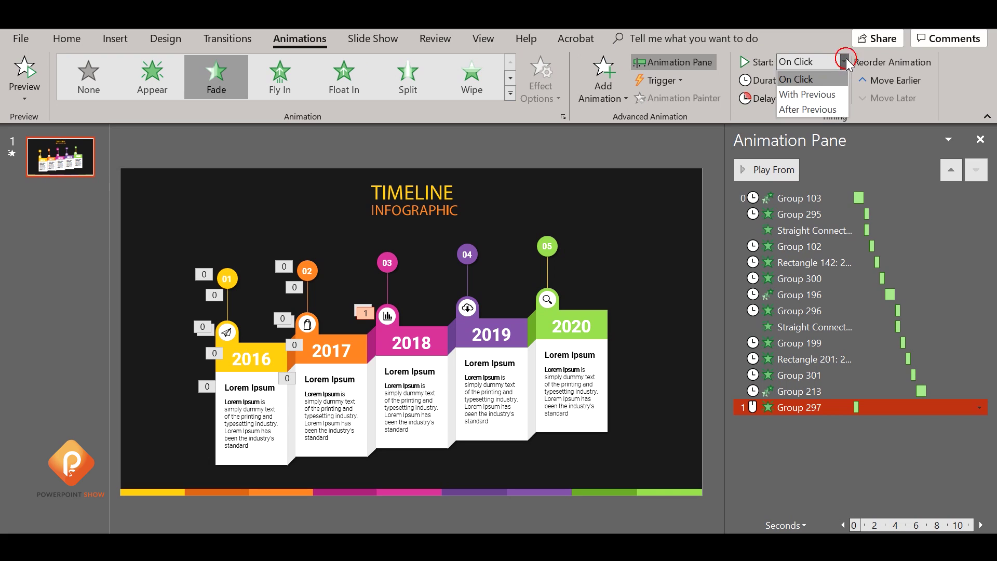
click(824, 109)
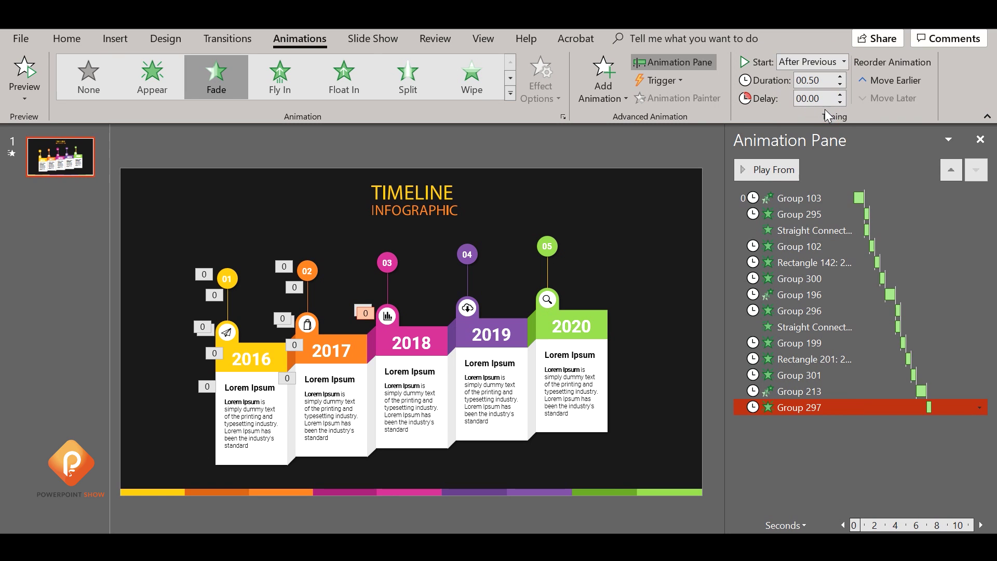
click(384, 280)
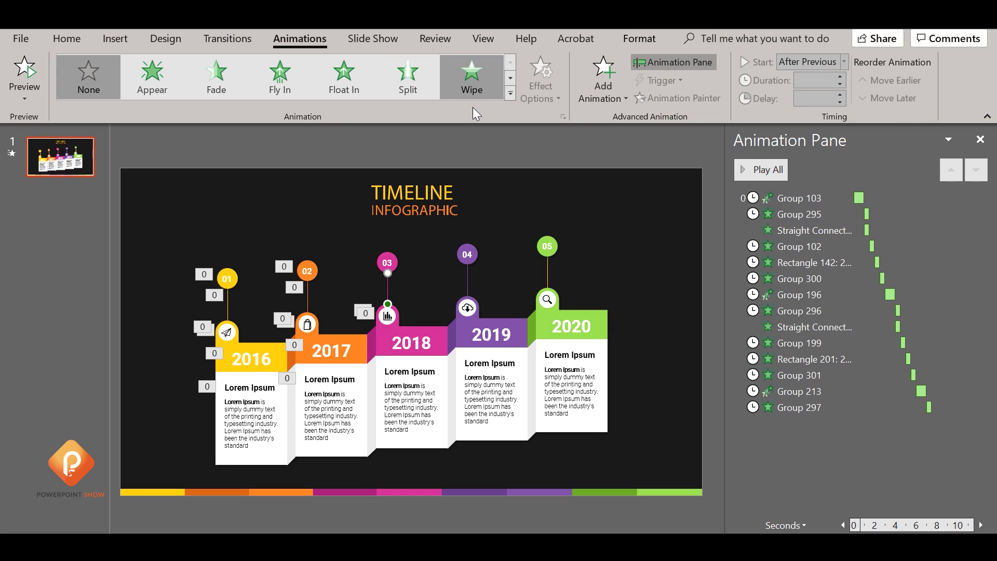
- Wipe in the 03 connector With Previous, then fade in the 03 badge After Previous
click(469, 88)
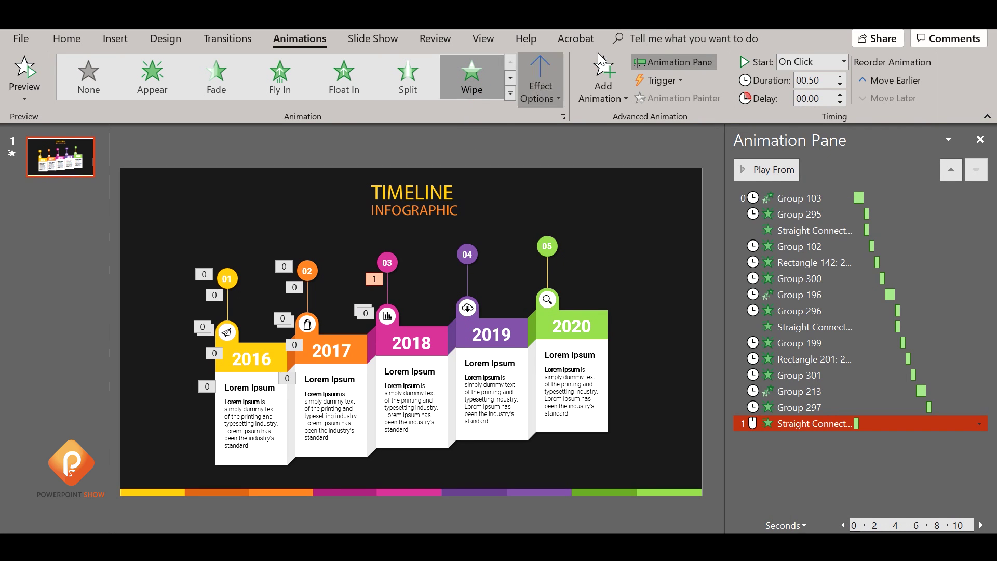
click(844, 62)
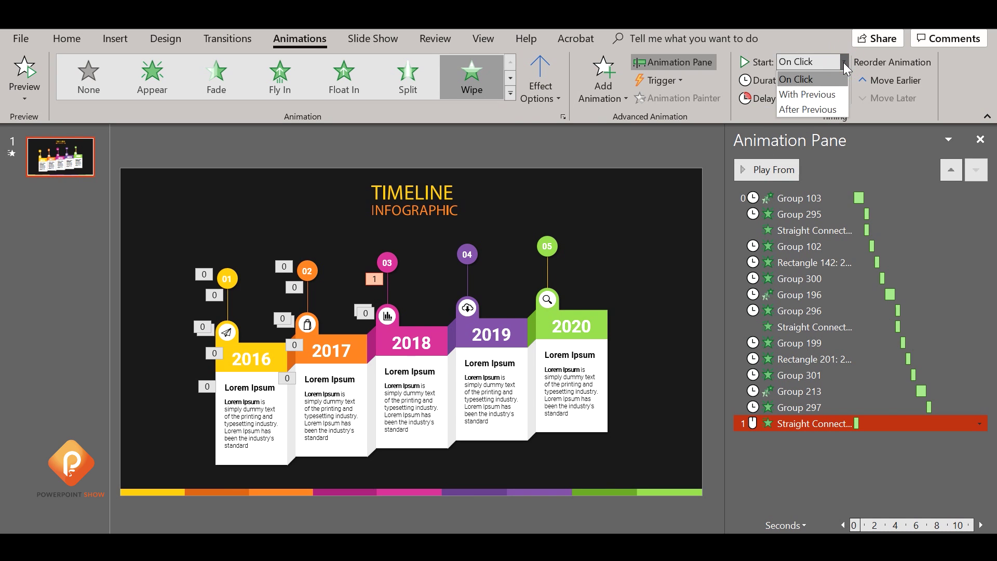
click(823, 94)
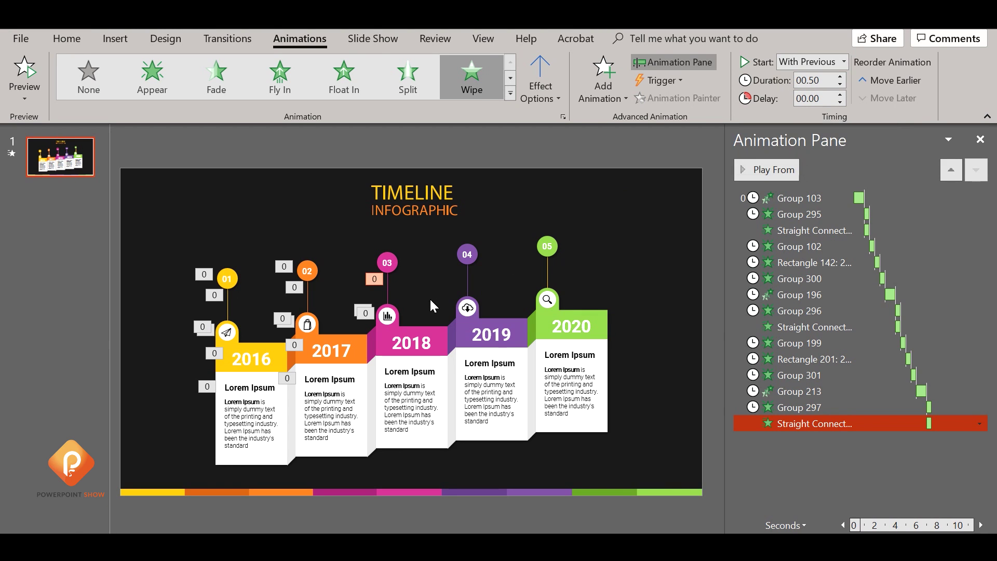
click(396, 261)
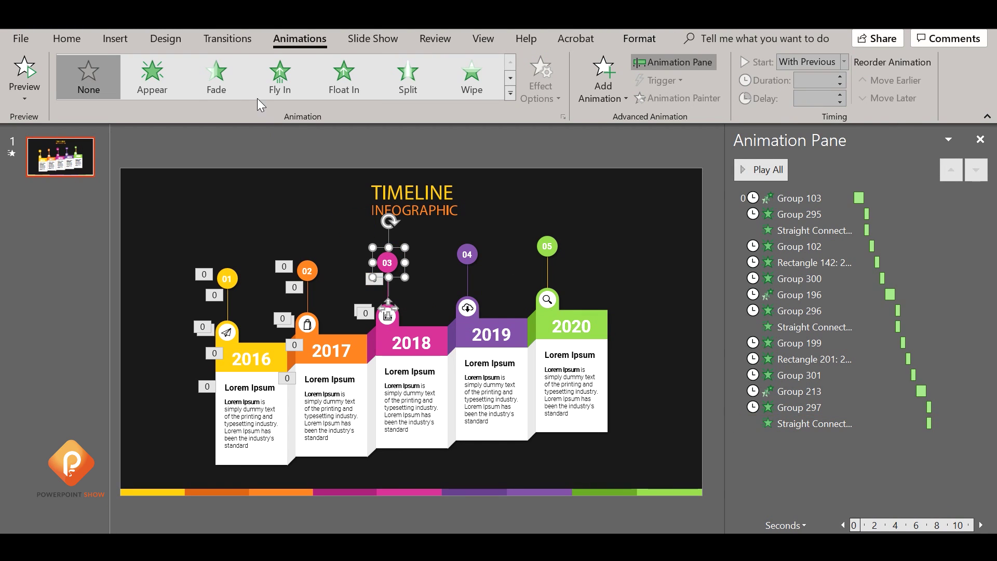
click(216, 75)
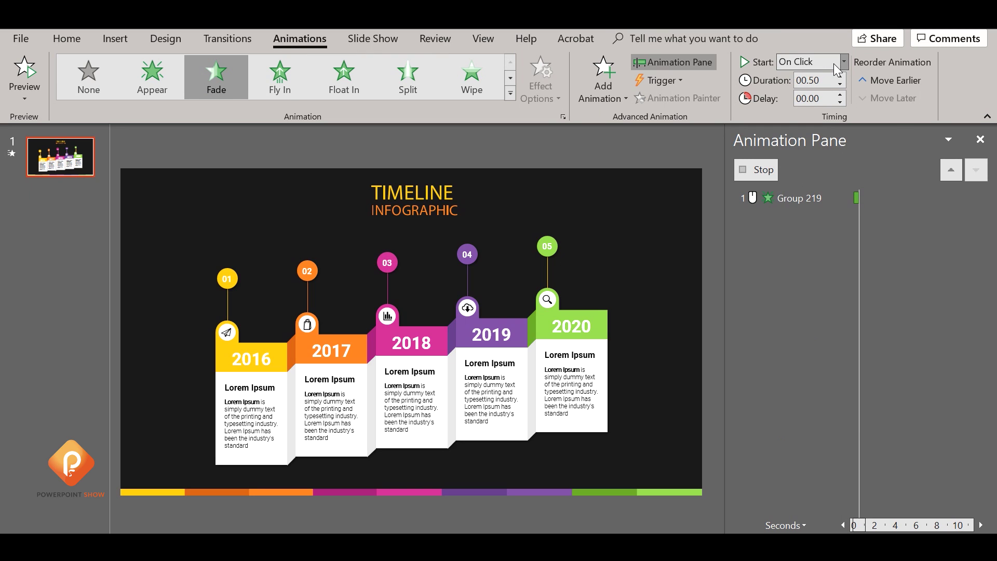
click(843, 63)
click(822, 110)
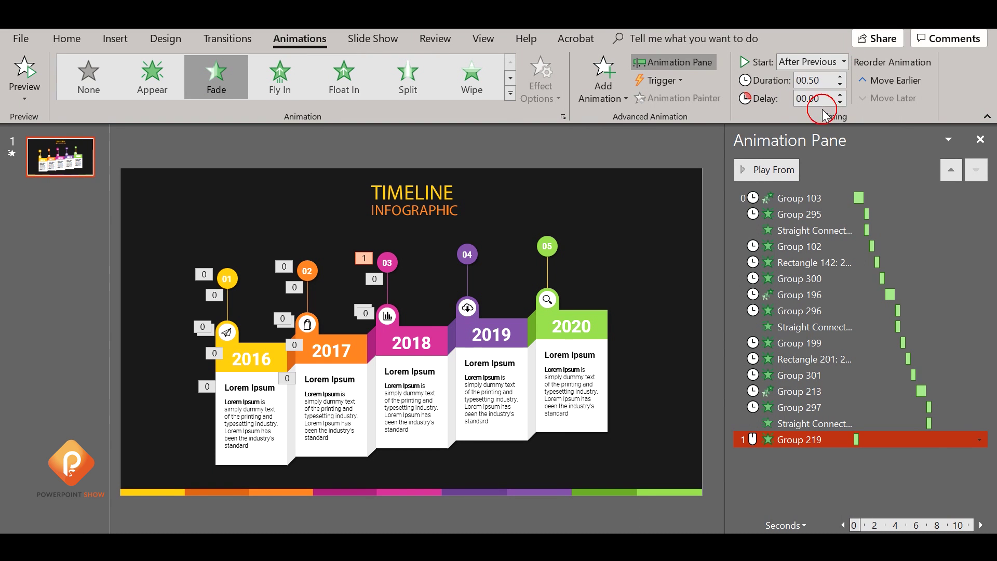
- Fade in the 2018 year text and the 2018 description, each After Previous
click(426, 335)
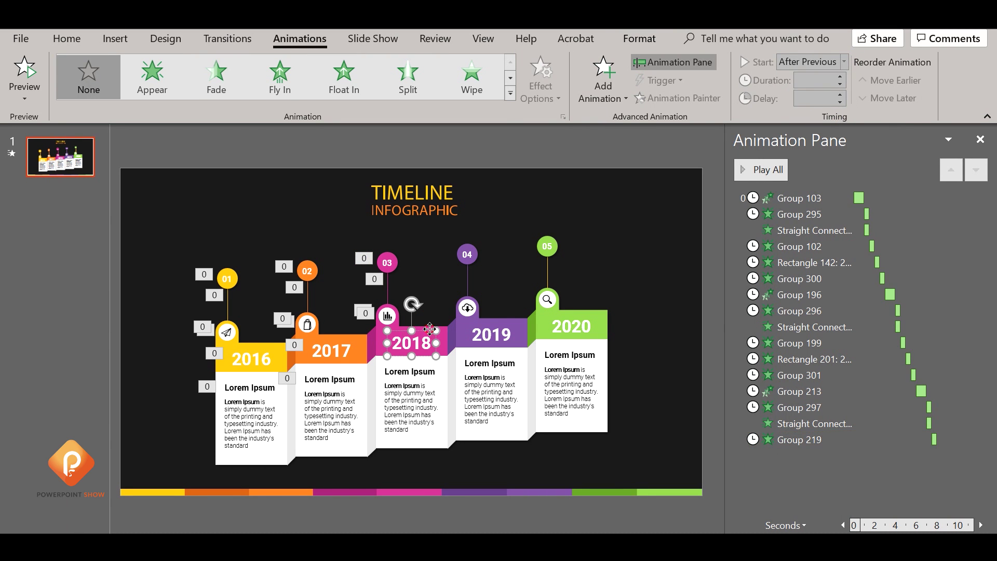
click(216, 78)
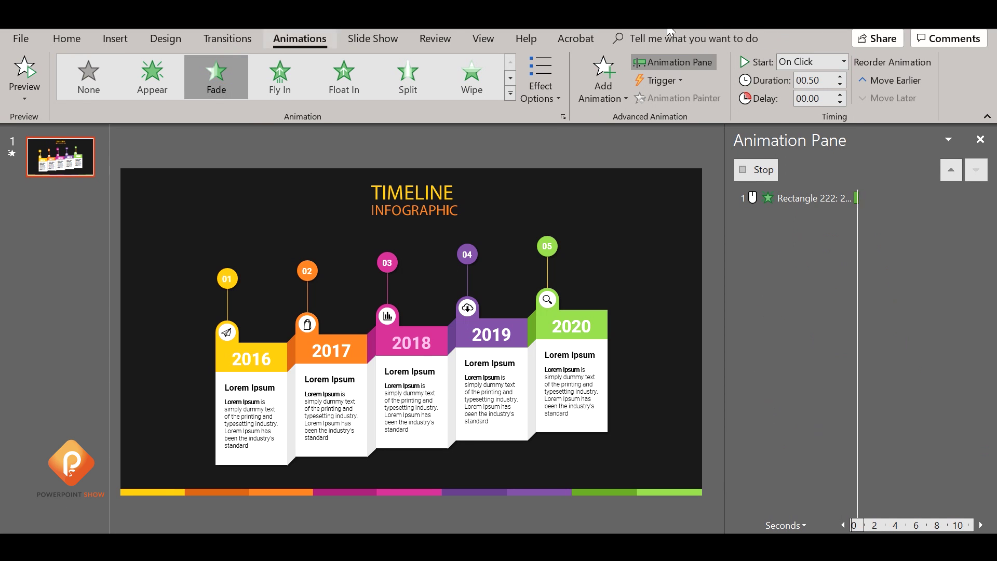
click(843, 61)
click(822, 107)
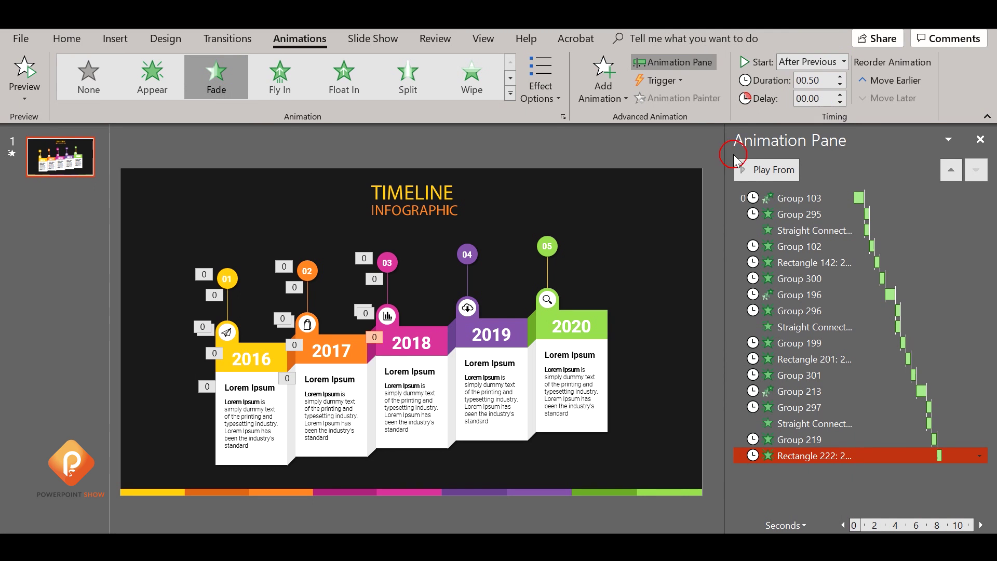
click(413, 405)
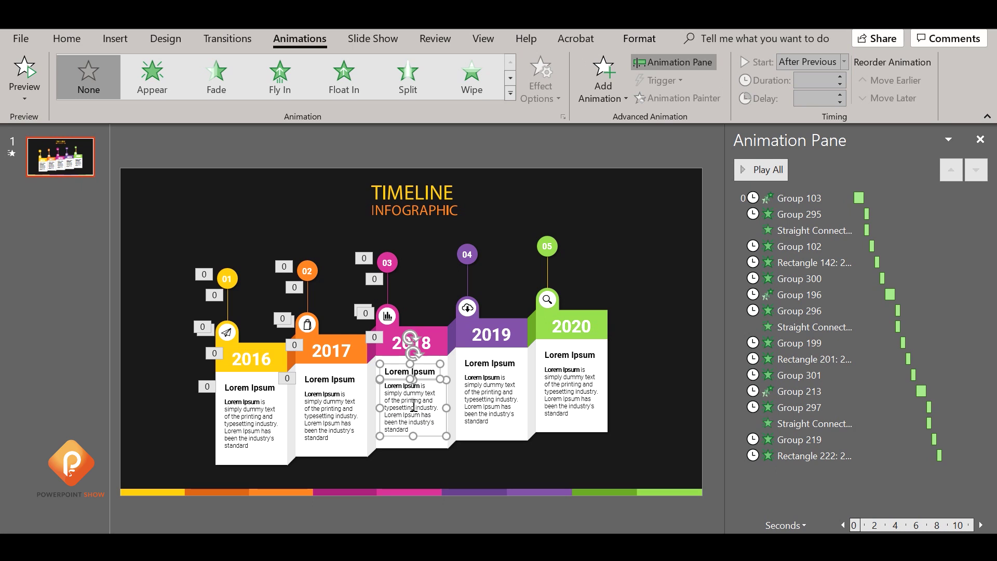
click(216, 78)
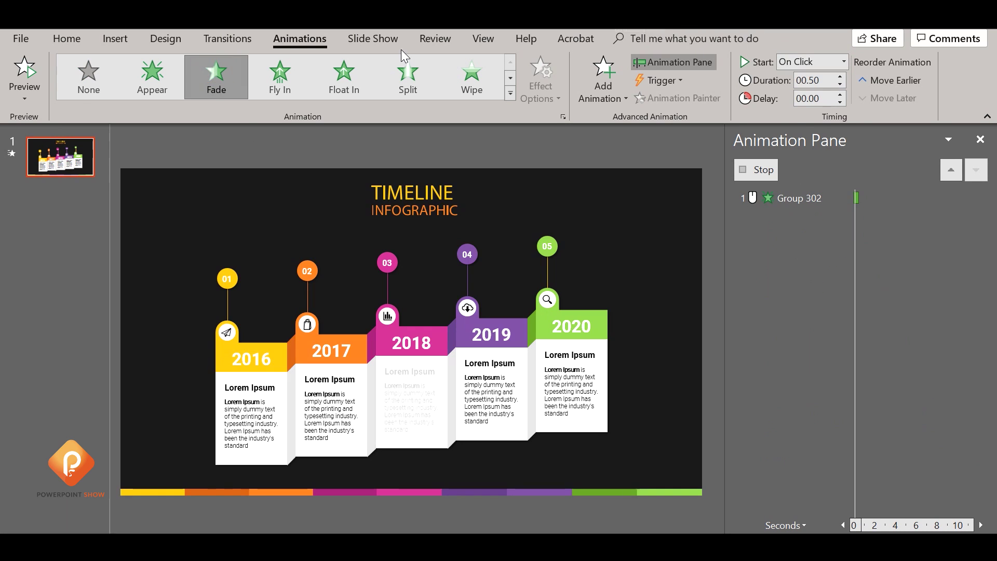
click(845, 60)
click(831, 109)
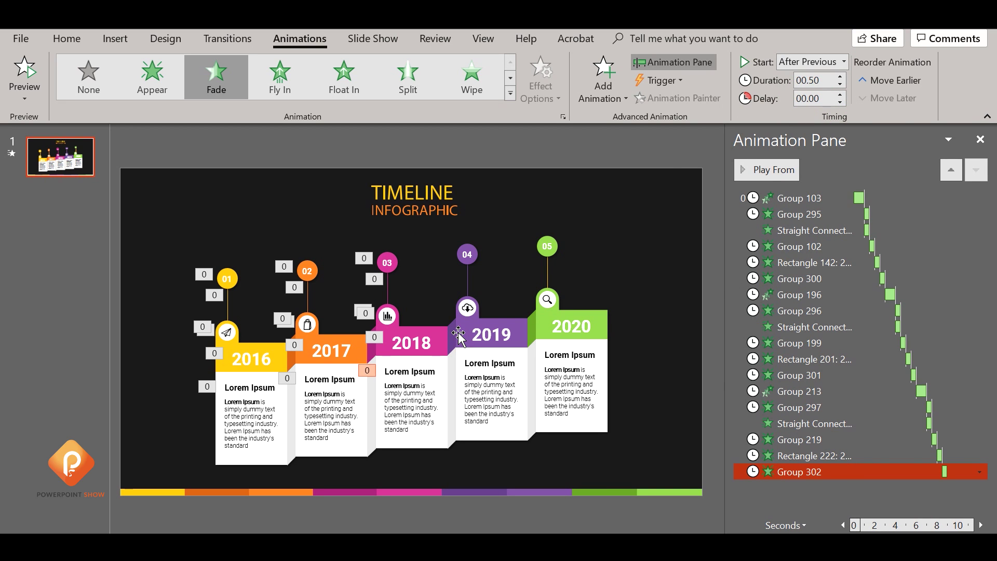
- Give the 2019 step a Float In entrance that floats down
click(445, 338)
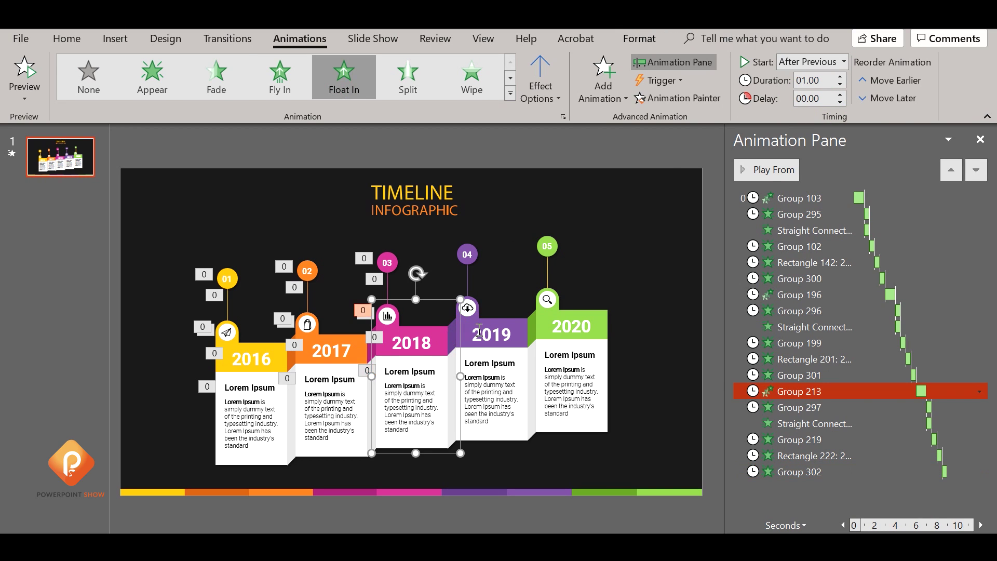
click(518, 328)
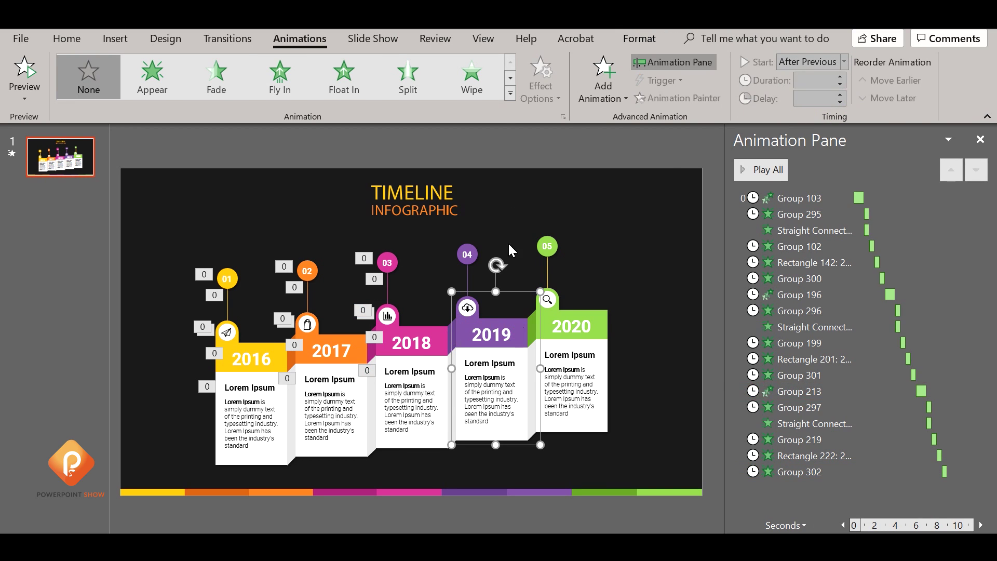
click(343, 75)
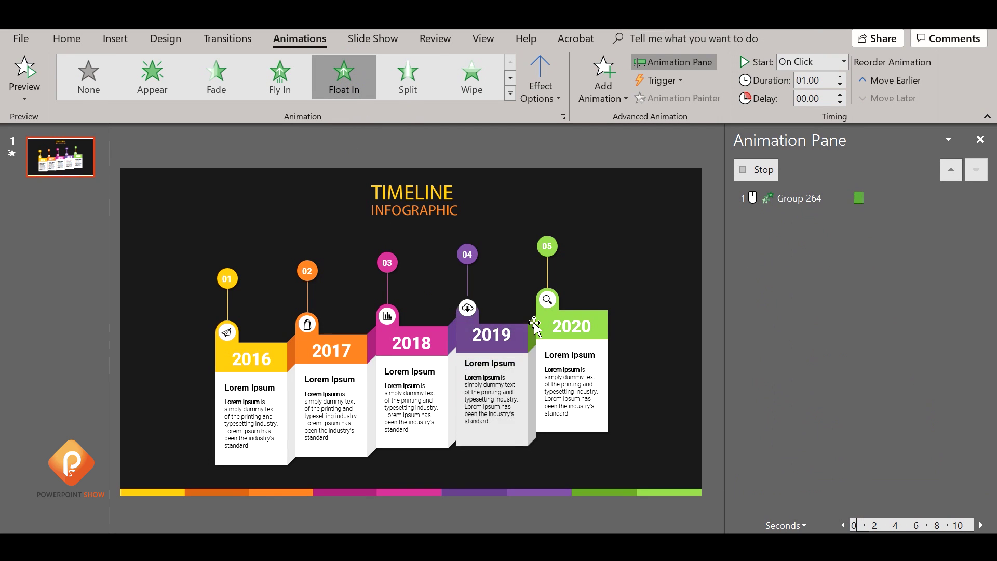
click(431, 335)
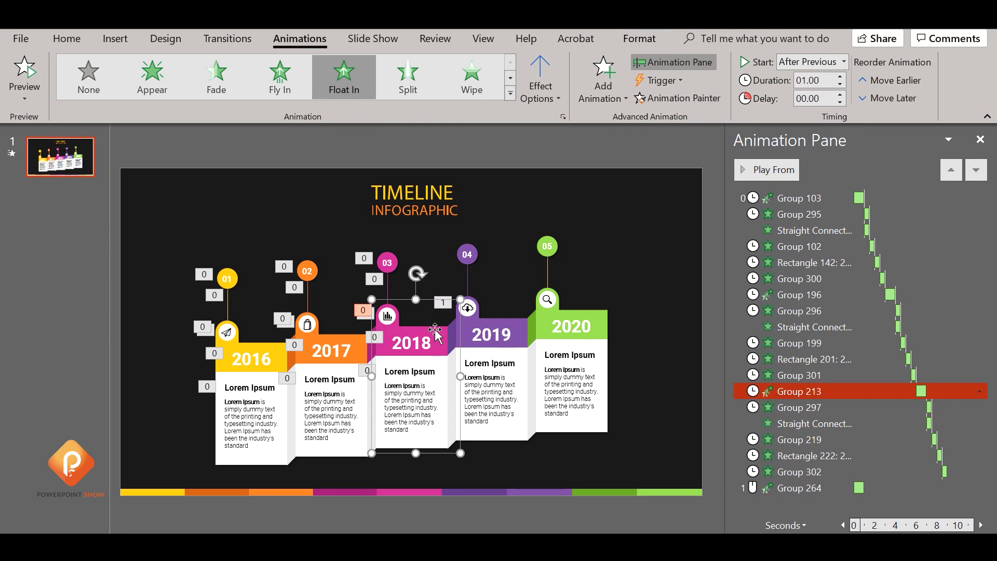
click(519, 324)
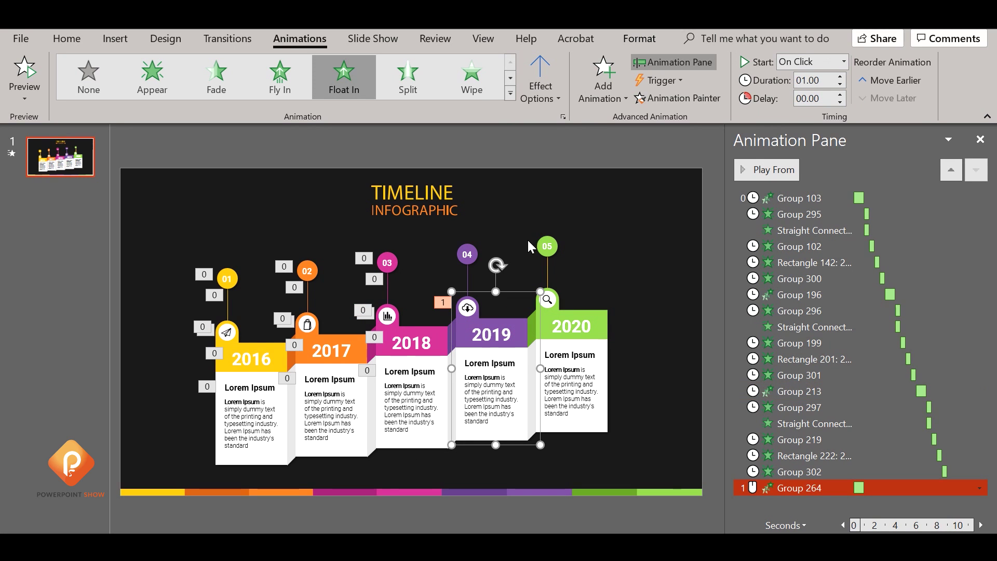
click(540, 86)
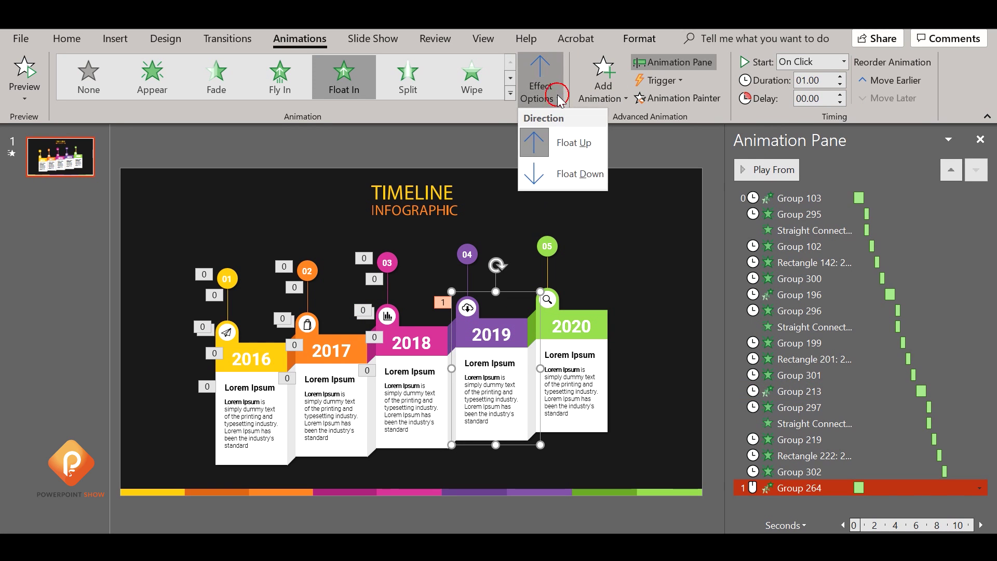
click(573, 175)
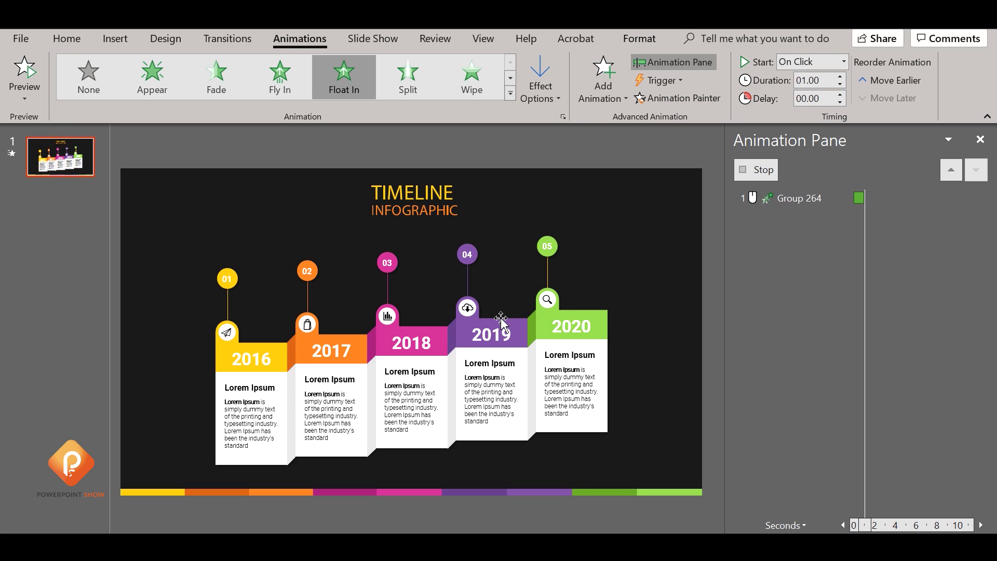
- Fade in the 2019 cloud icon After Previous and set the 2019 float to After Previous
click(470, 311)
click(216, 77)
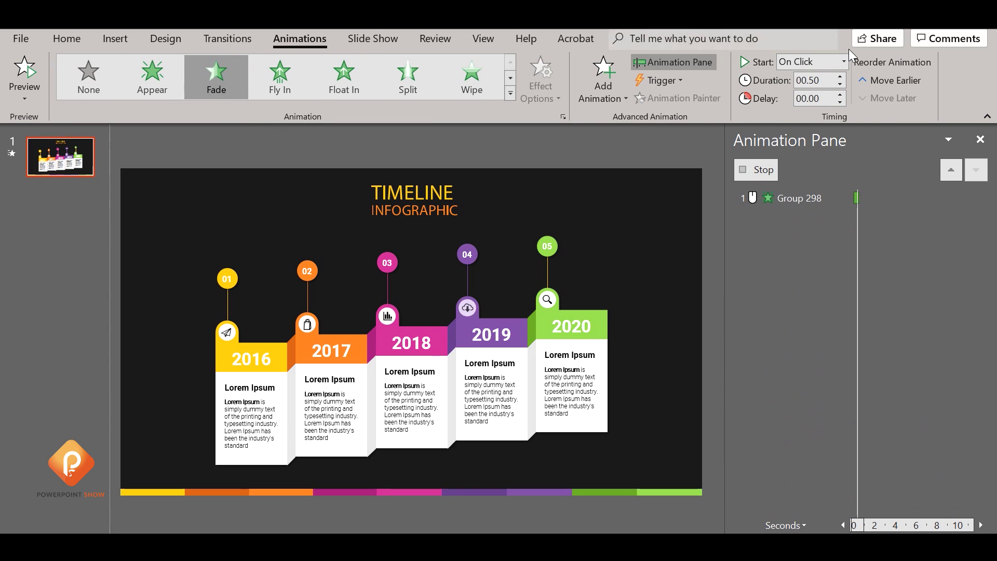
click(843, 62)
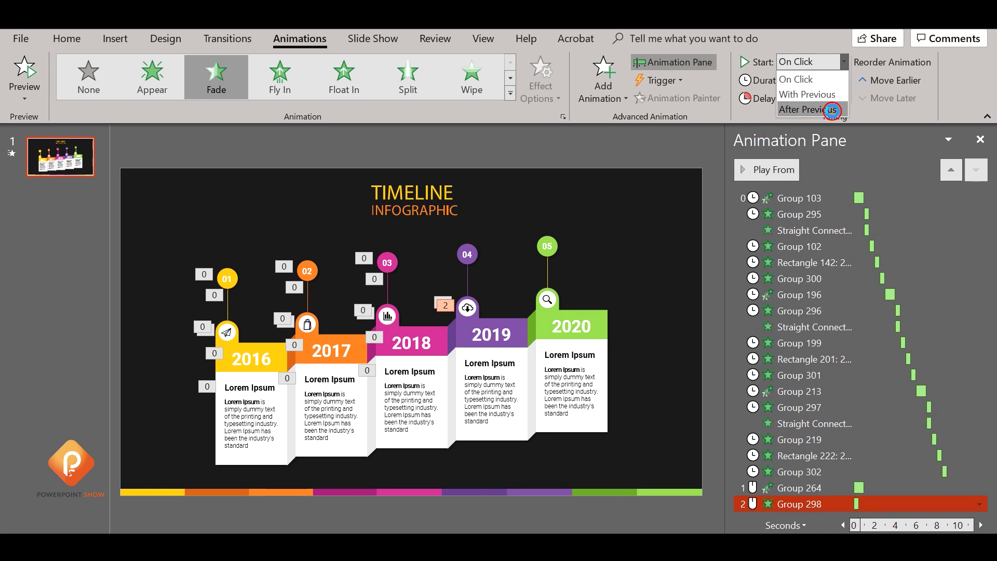
click(832, 109)
click(480, 330)
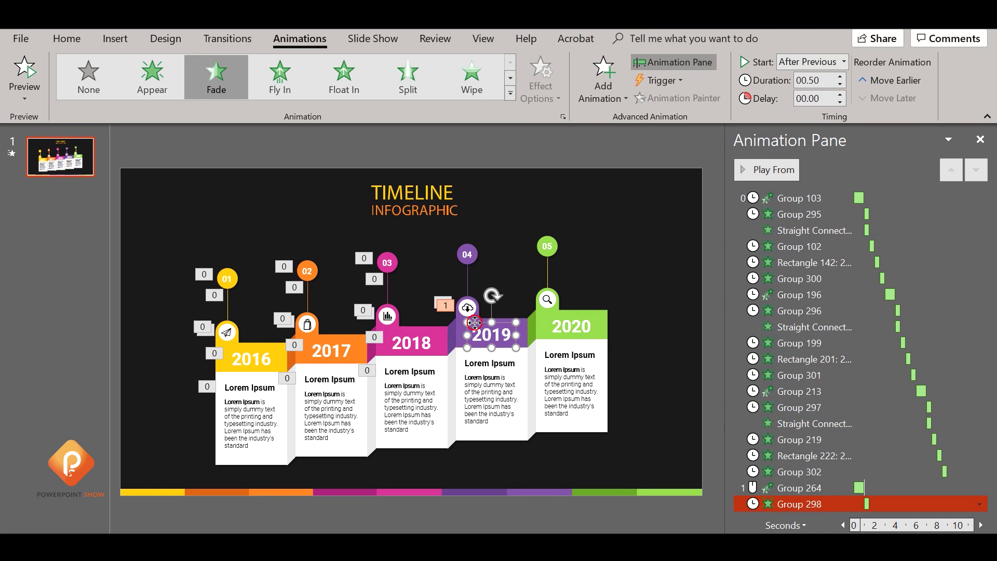
click(527, 330)
click(844, 62)
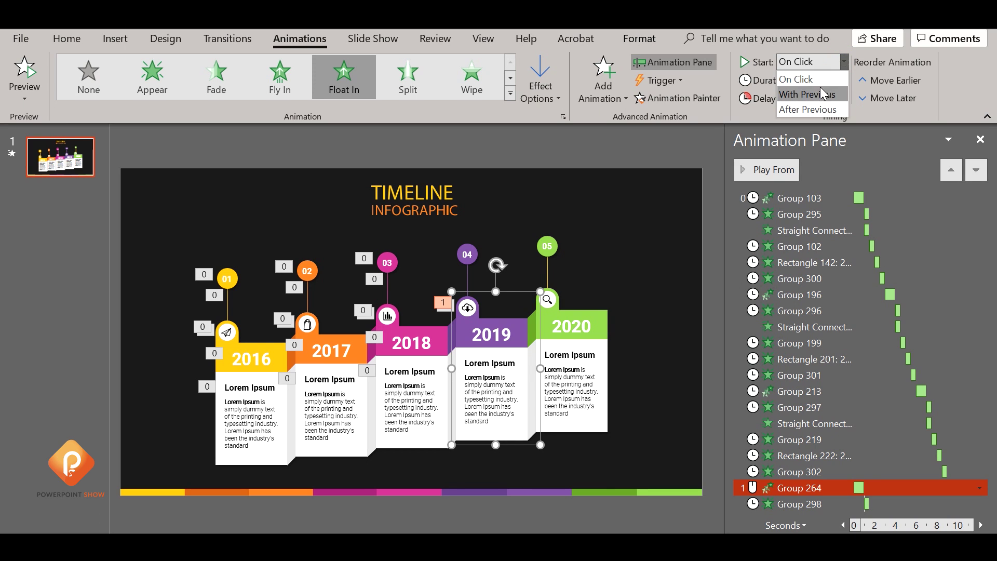
click(820, 109)
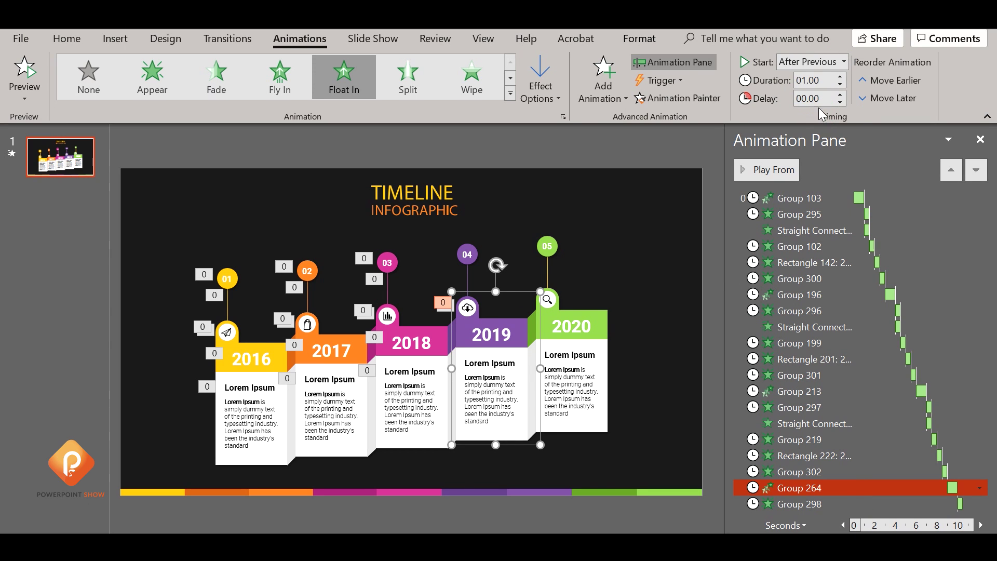
- Wipe in the 2019 connector With Previous, then fade in the 04 circle After Previous
click(470, 276)
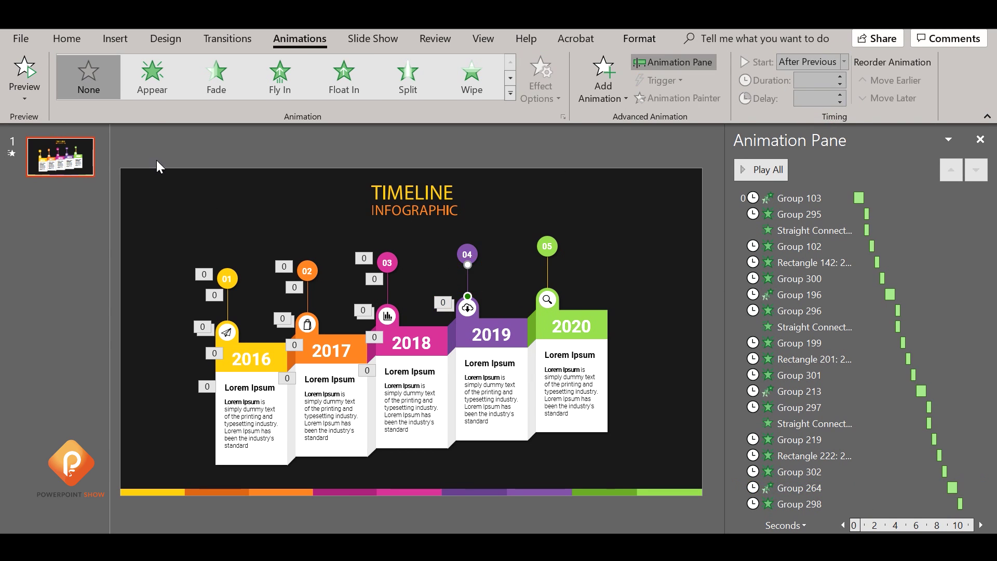
click(467, 83)
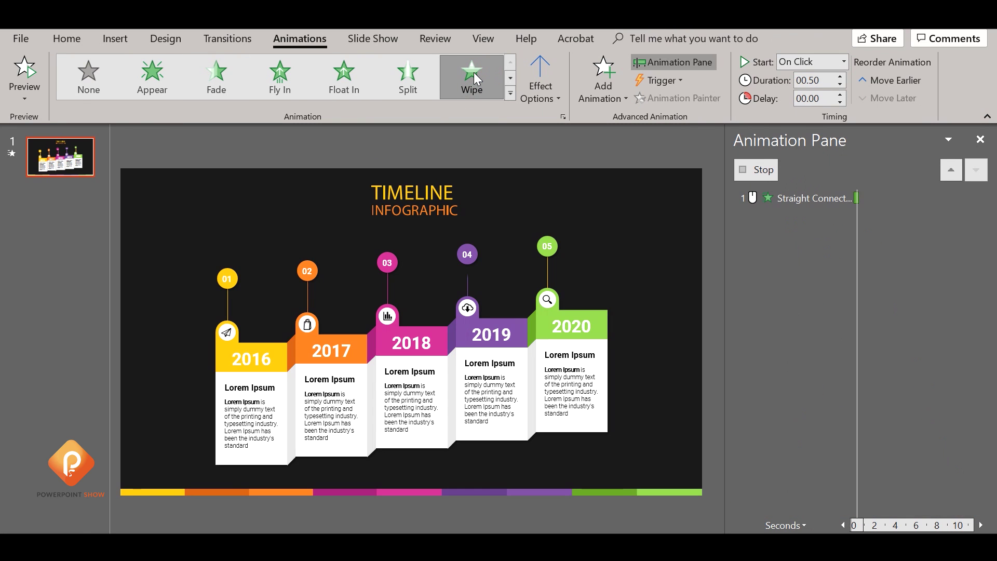
click(843, 62)
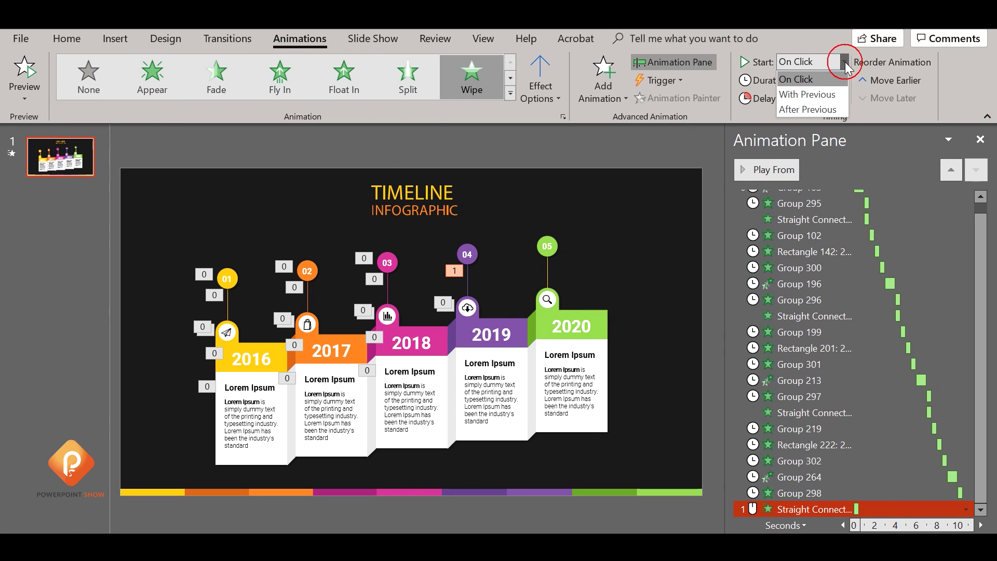
click(821, 94)
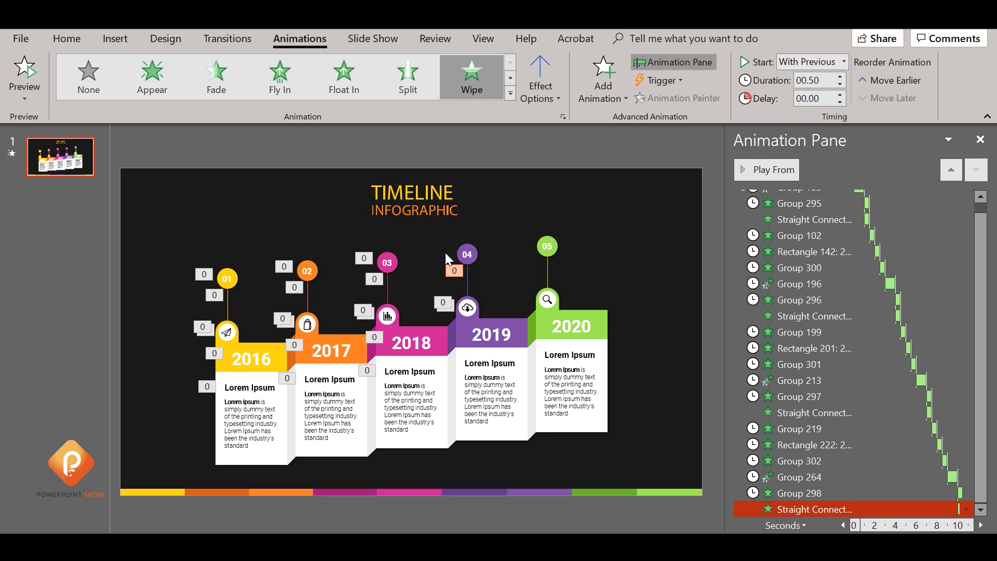
click(476, 249)
click(216, 75)
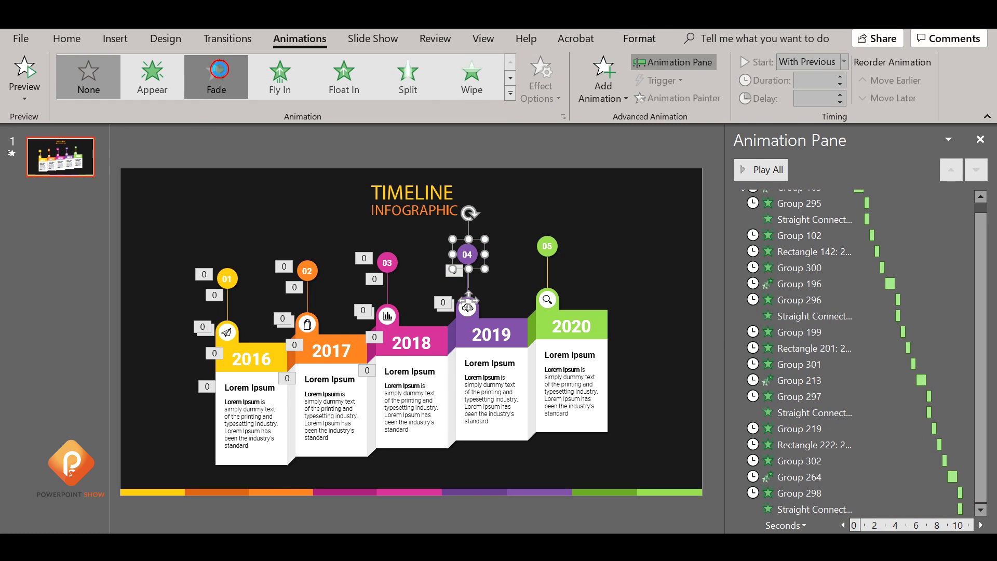
click(845, 61)
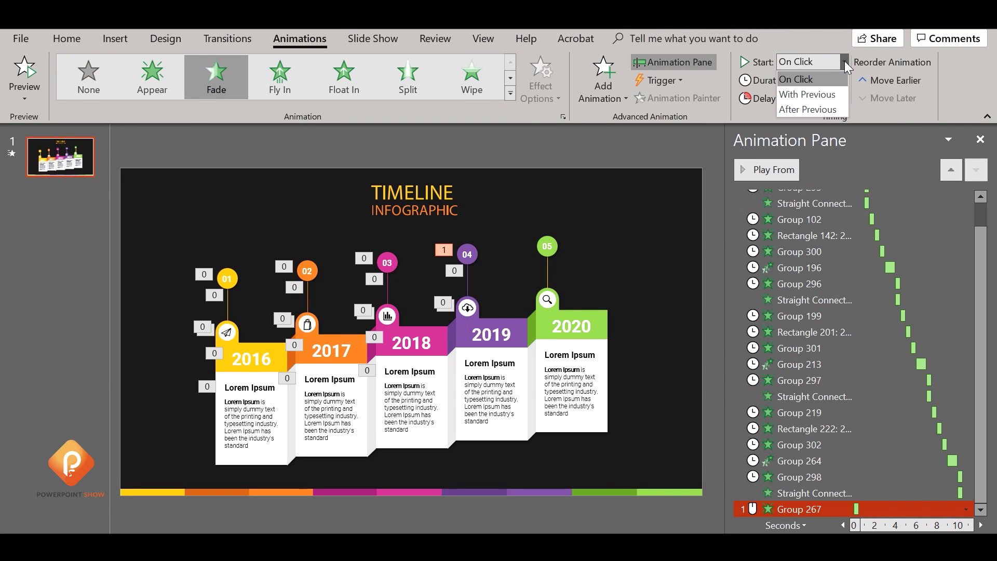
click(815, 110)
- Make the 2019 year text fade in After Previous
click(510, 334)
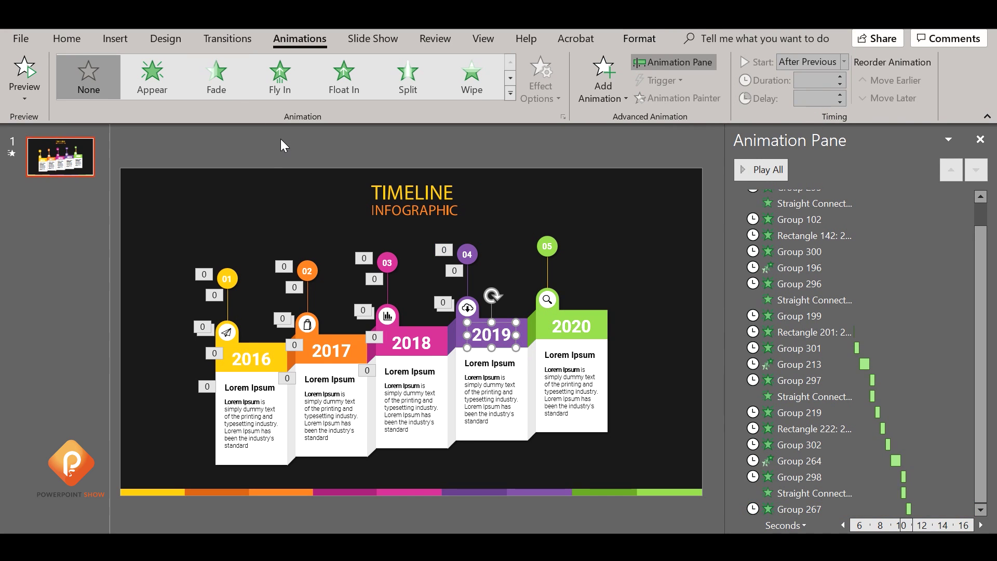
click(216, 76)
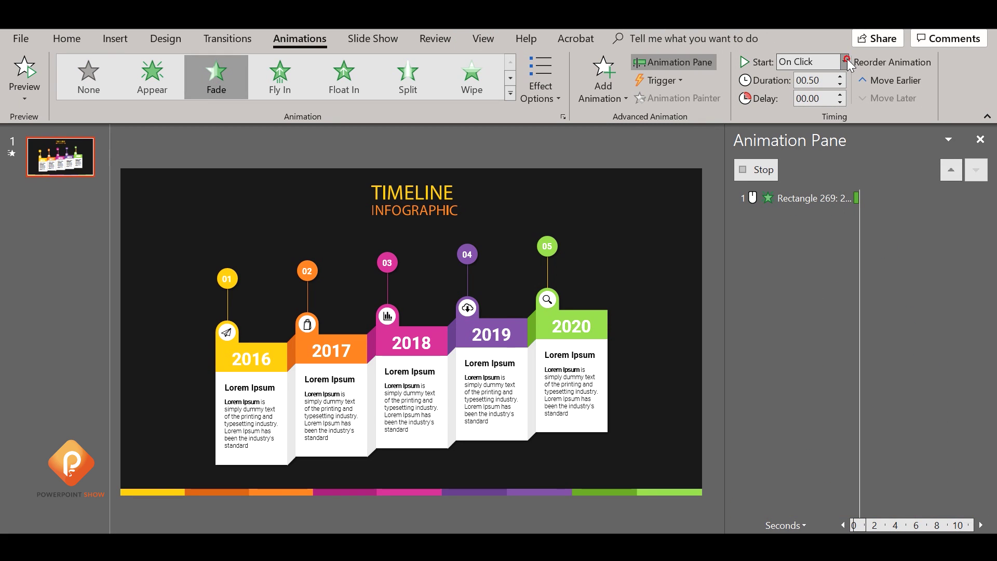
click(847, 61)
click(808, 110)
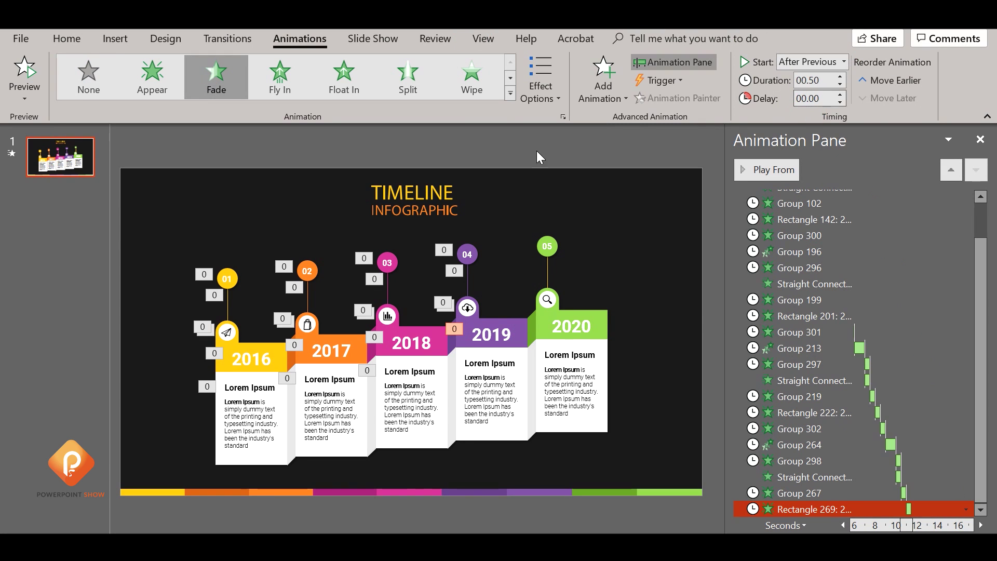
- Group the 2019 heading and body text, and fade the group in After Previous
click(493, 370)
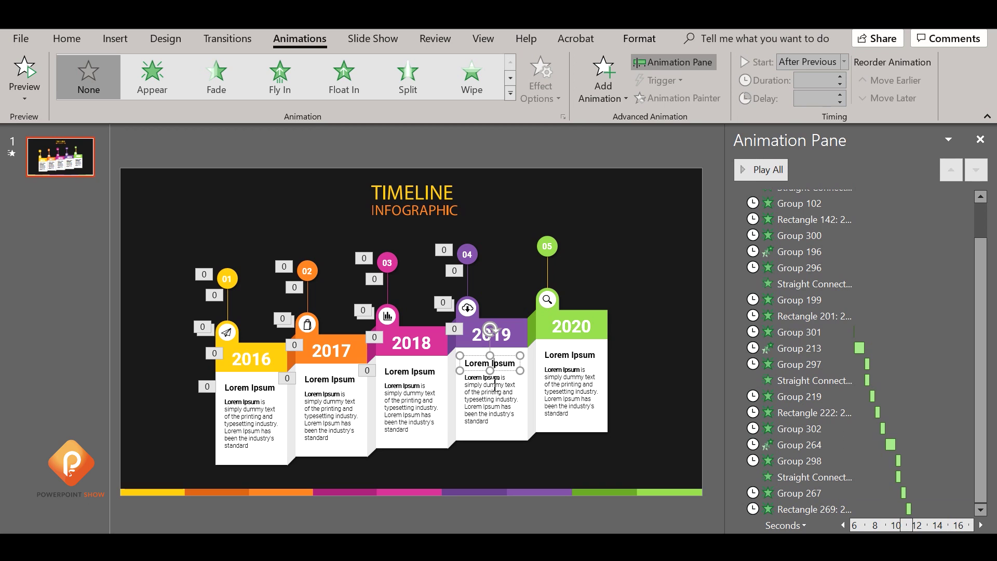
shift+click(495, 395)
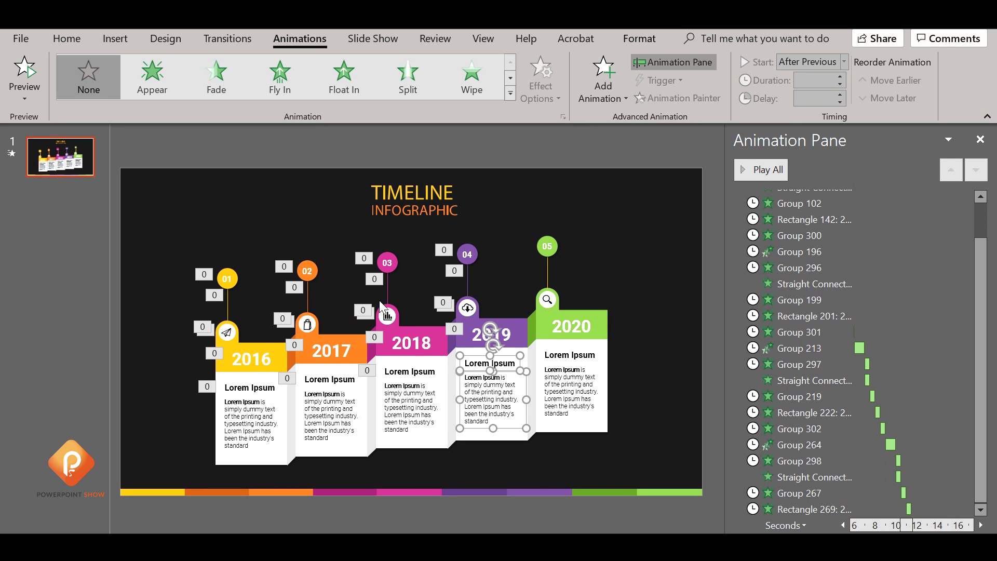
click(508, 331)
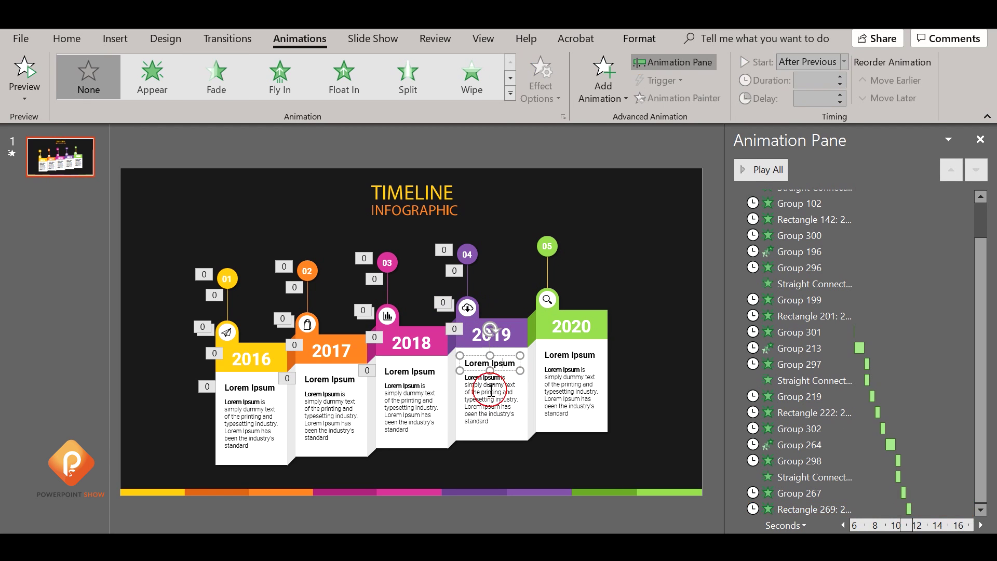
shift+click(489, 394)
key(ctrl+g)
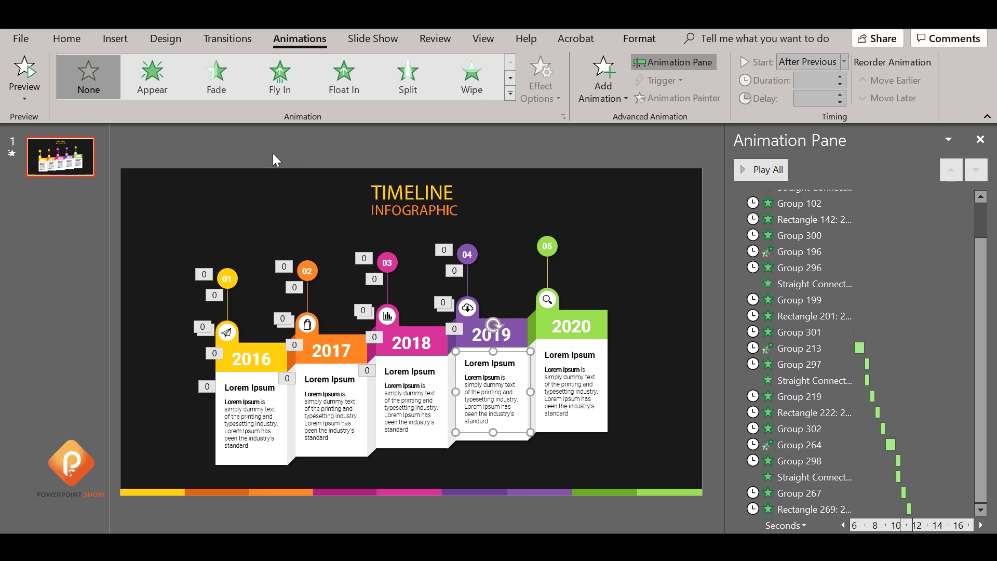
click(226, 94)
click(844, 62)
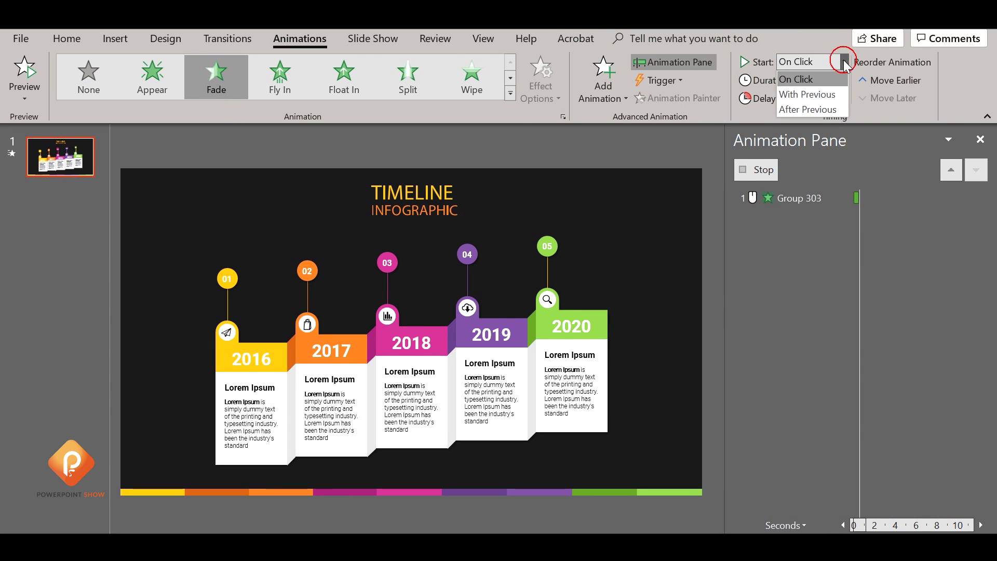
click(825, 109)
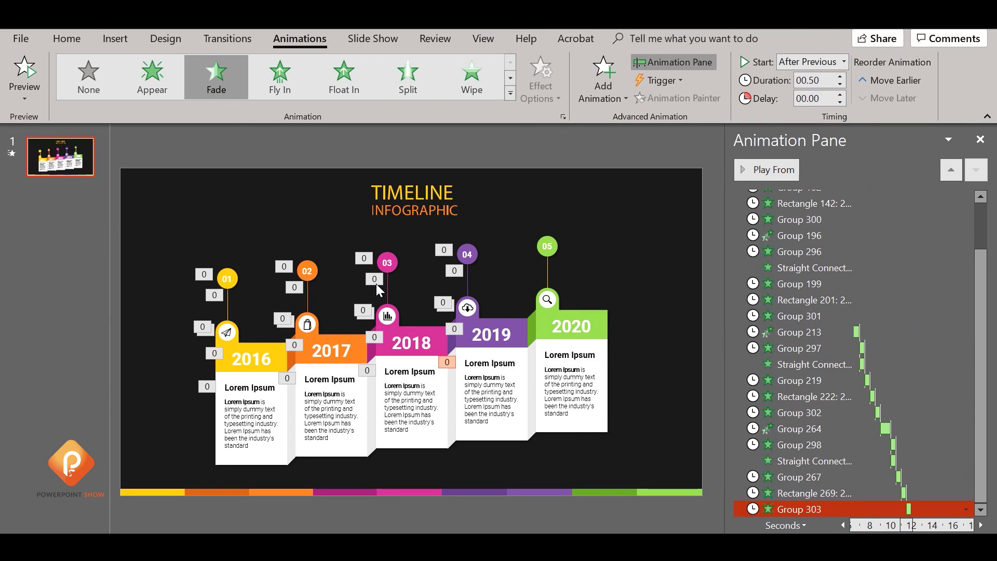
click(540, 322)
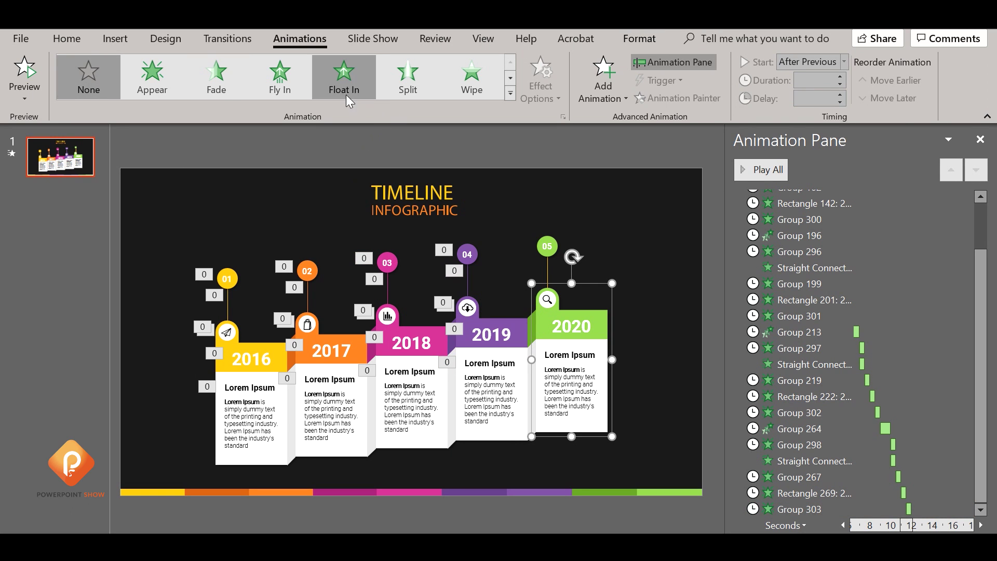
- Give the 2020 block a Float In entrance starting After Previous
click(344, 77)
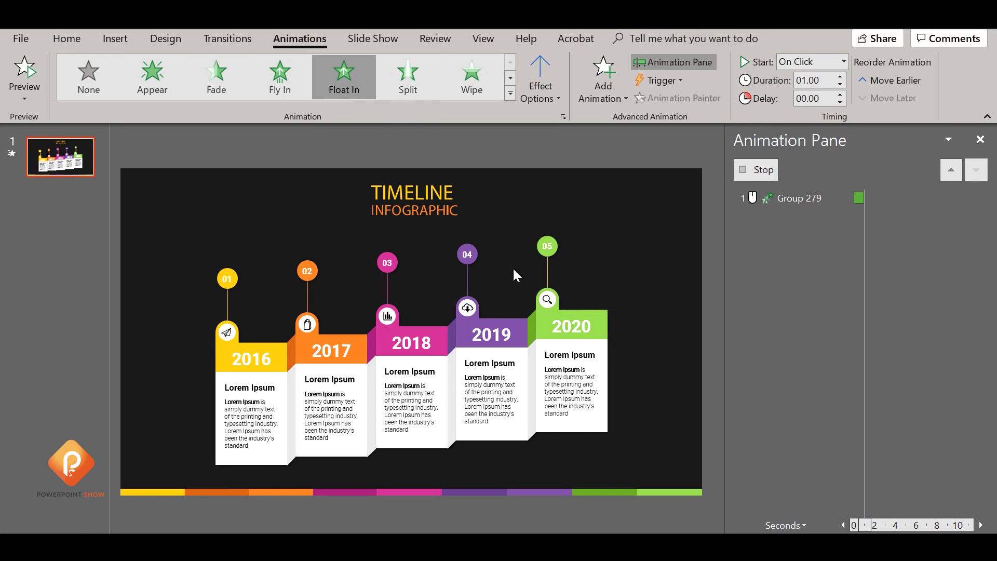
click(844, 61)
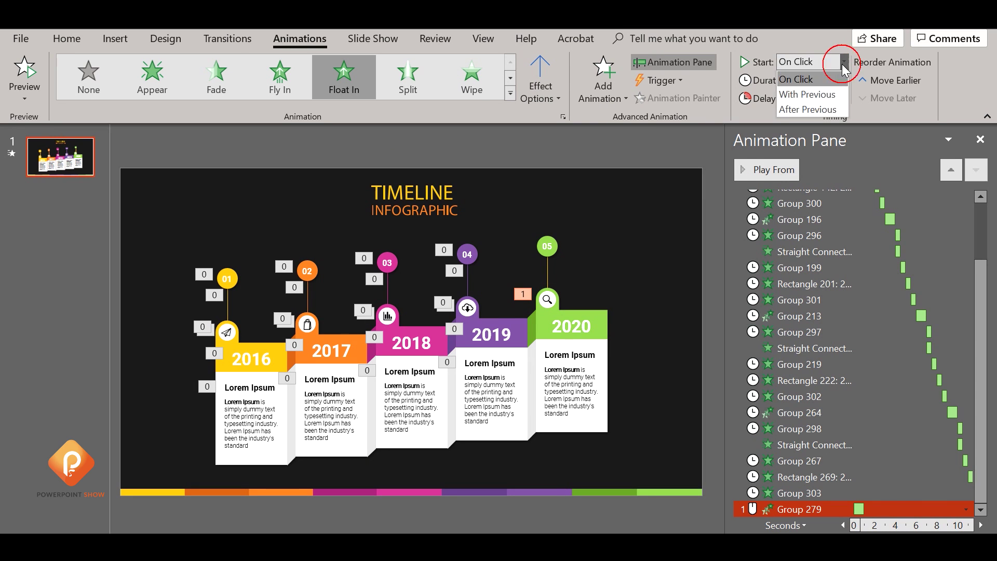
click(827, 110)
- Make the magnifier icon above 2020 fade in After Previous
click(521, 324)
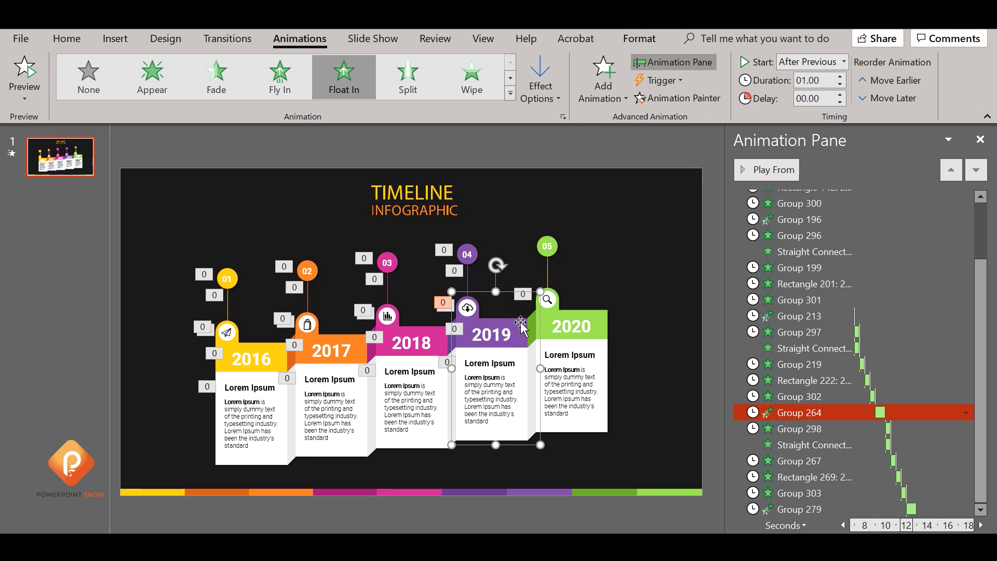
click(607, 318)
click(547, 301)
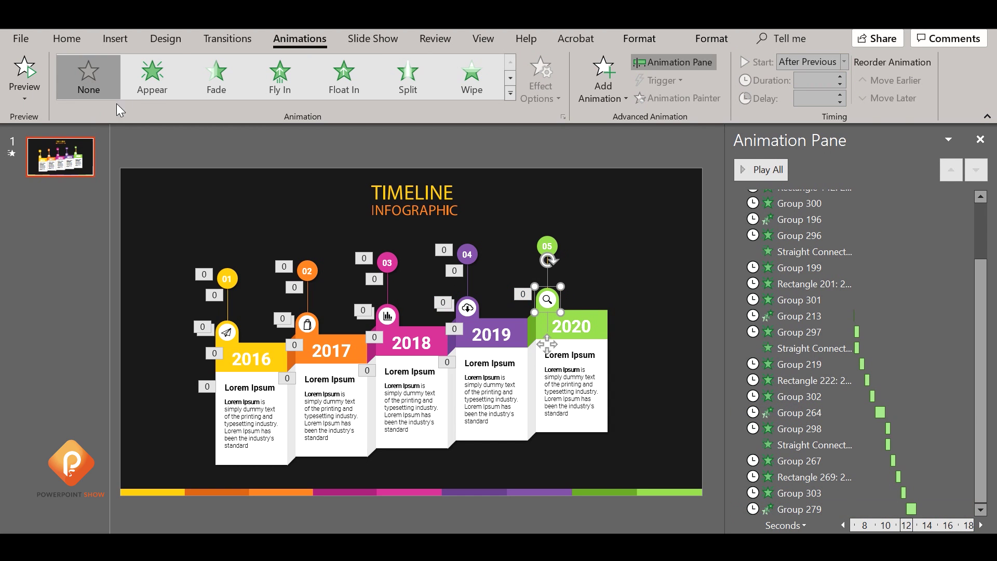
click(216, 75)
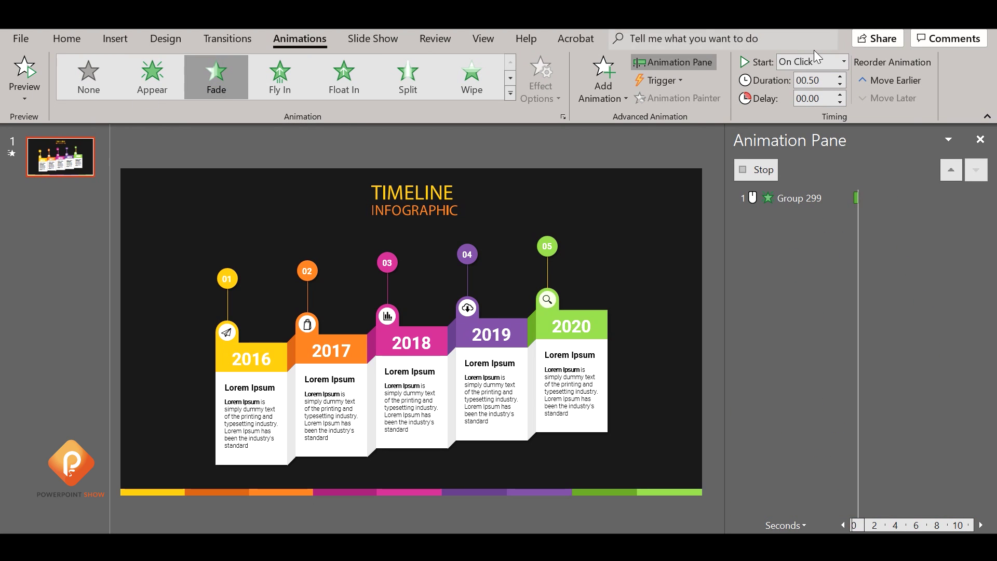
click(843, 61)
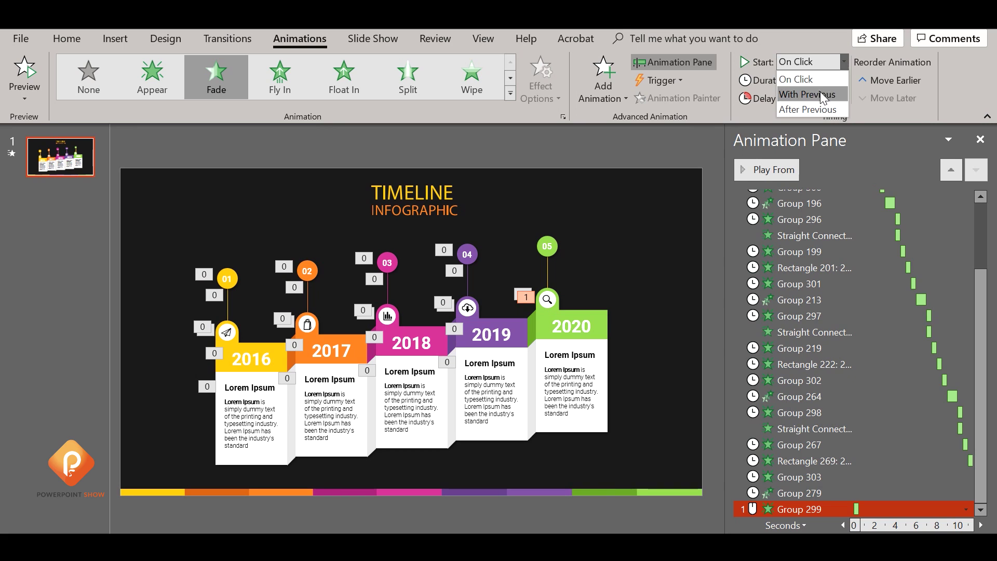
click(825, 109)
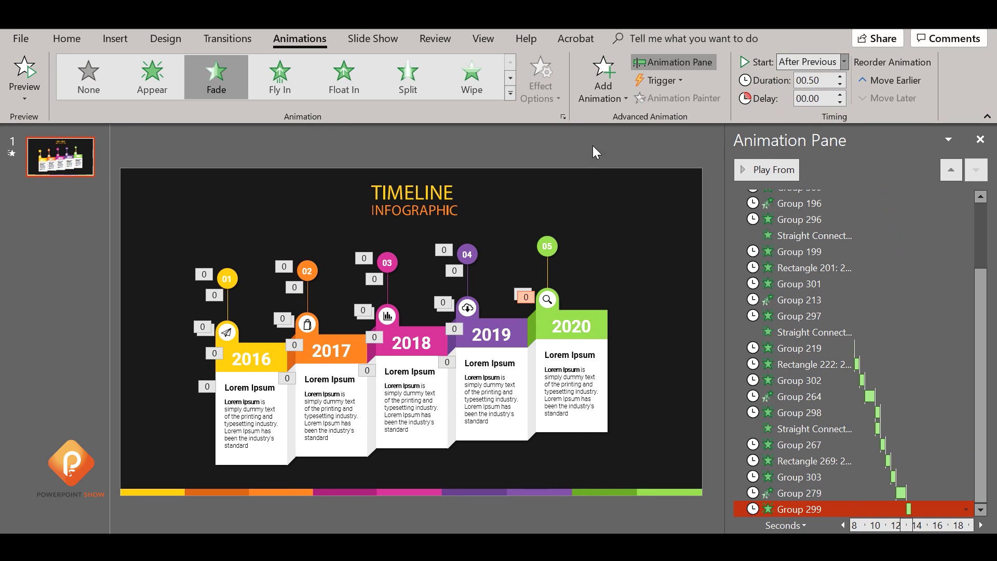
- Color the connector line under 05 green using the outline Eyedropper on the 05 circle
click(546, 268)
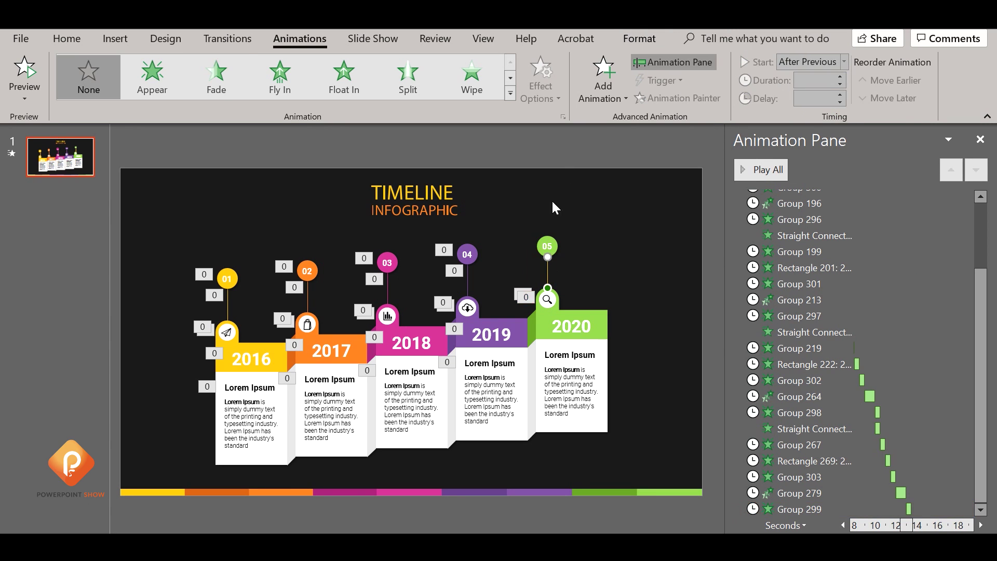
click(66, 39)
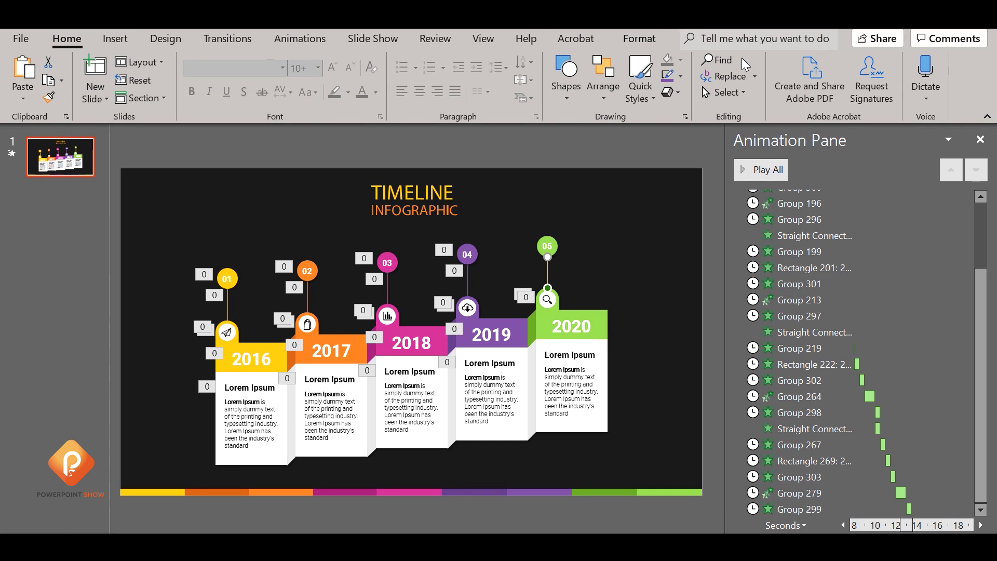
click(683, 78)
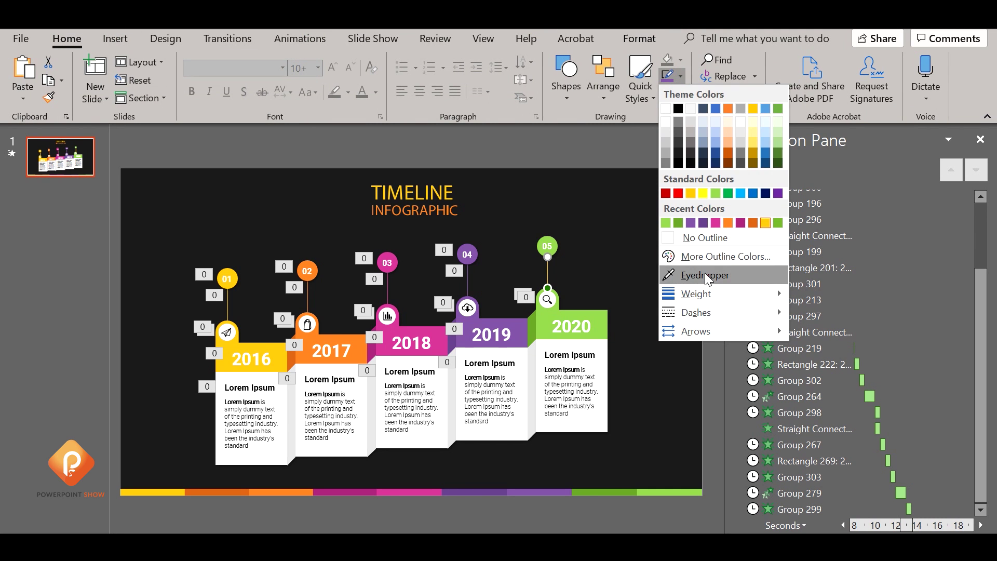
click(691, 273)
click(602, 320)
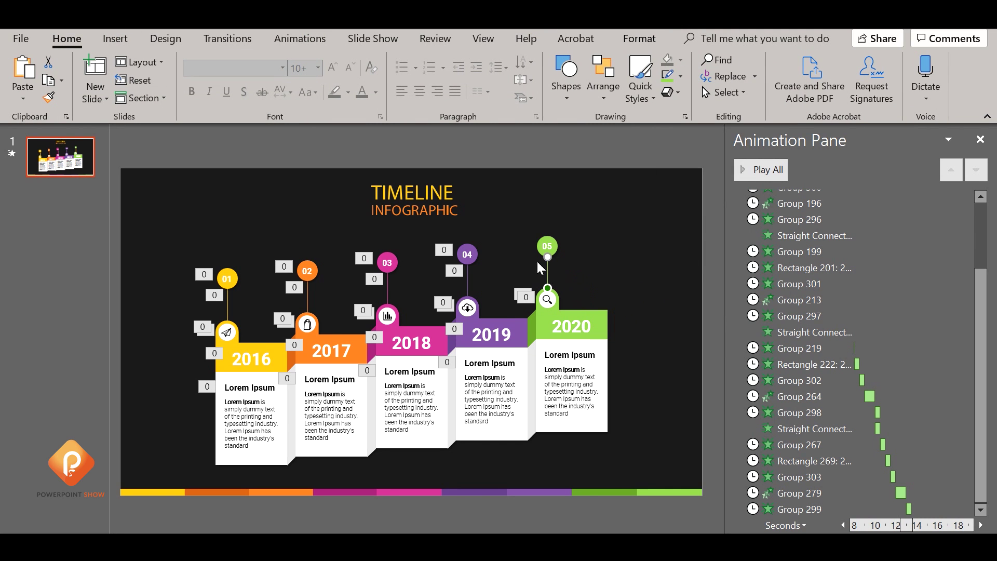
click(299, 39)
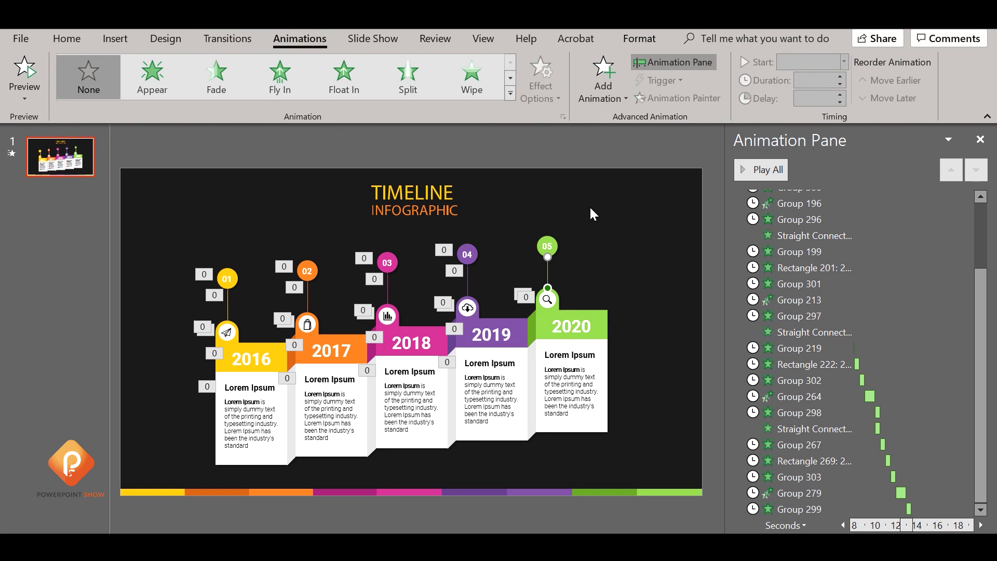
- Make the 05 connector line wipe in With Previous
click(468, 72)
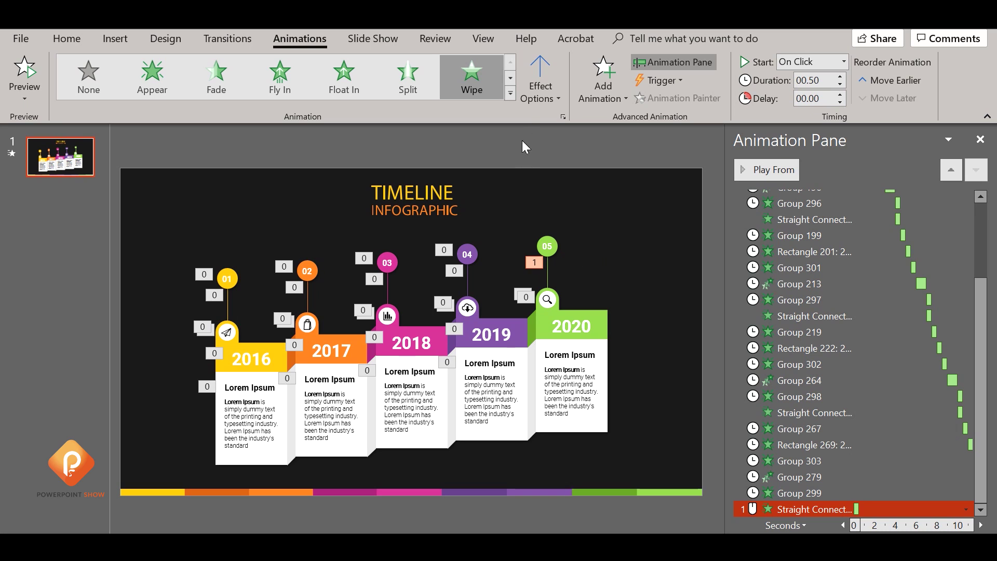
click(844, 61)
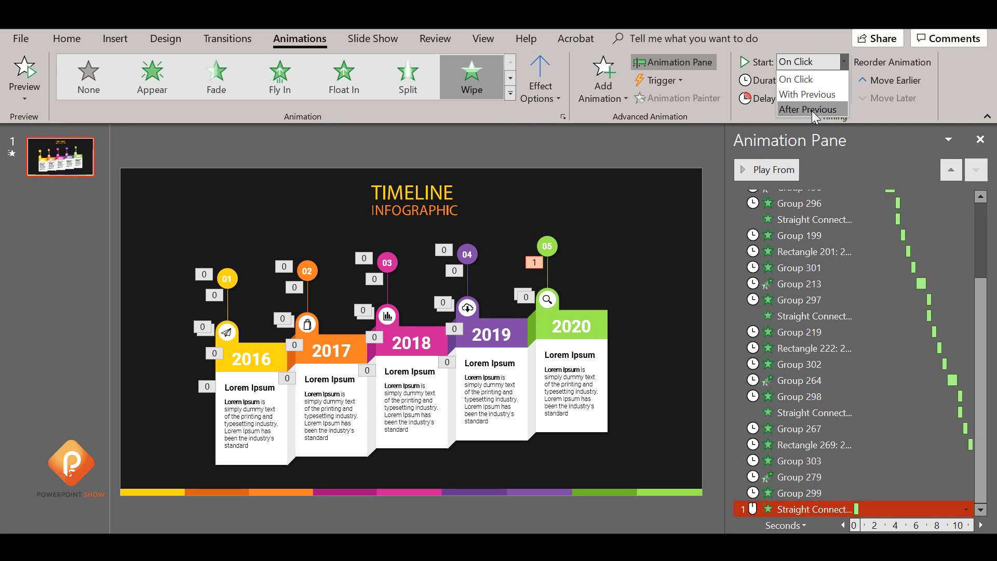
click(810, 94)
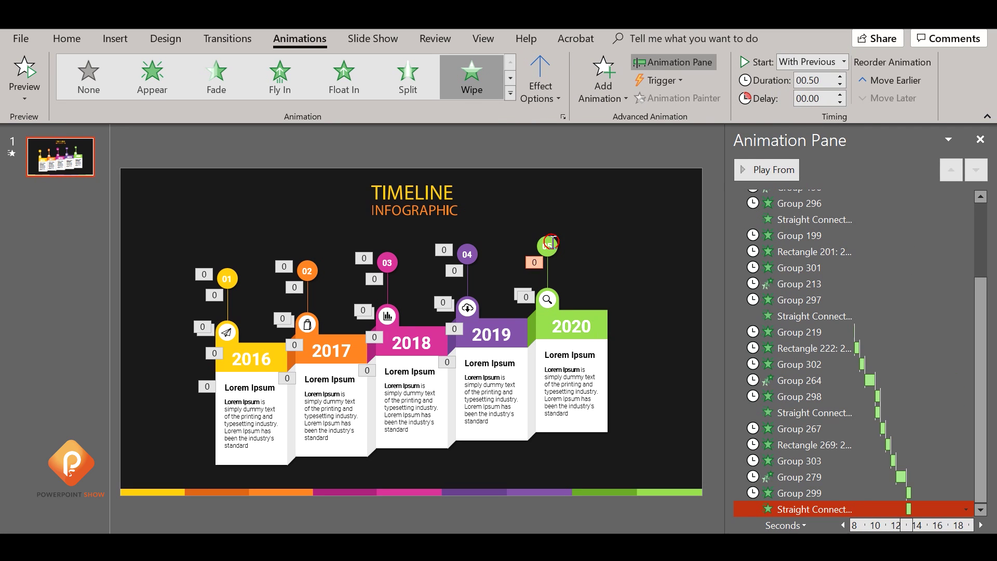
- Make the 05 circle fade in After Previous
click(551, 242)
click(556, 232)
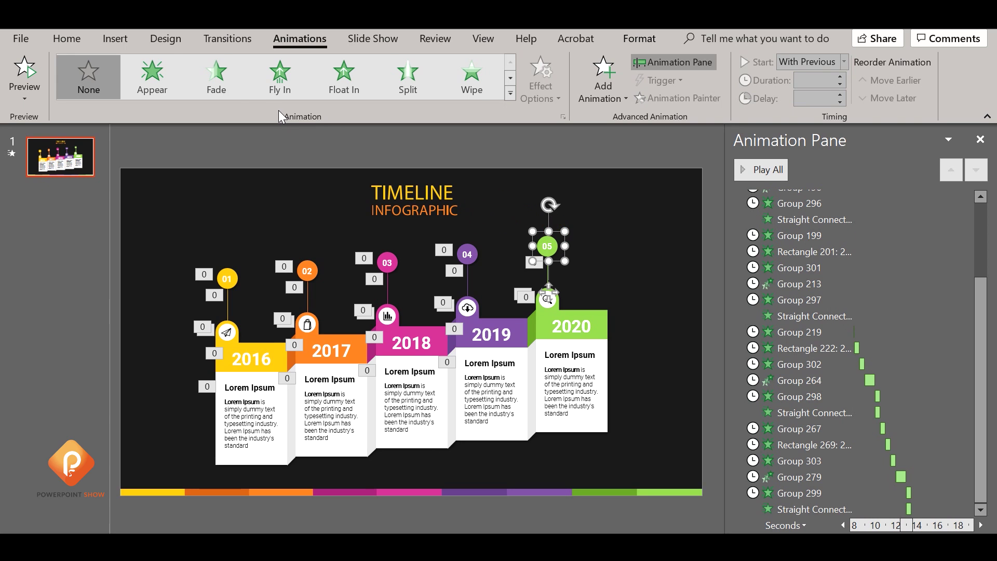
click(216, 75)
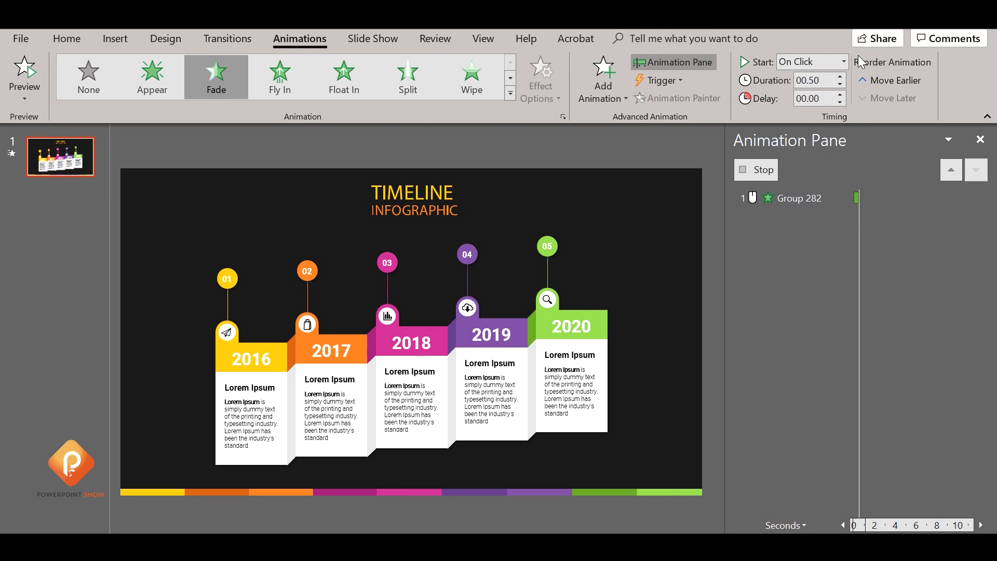
click(843, 61)
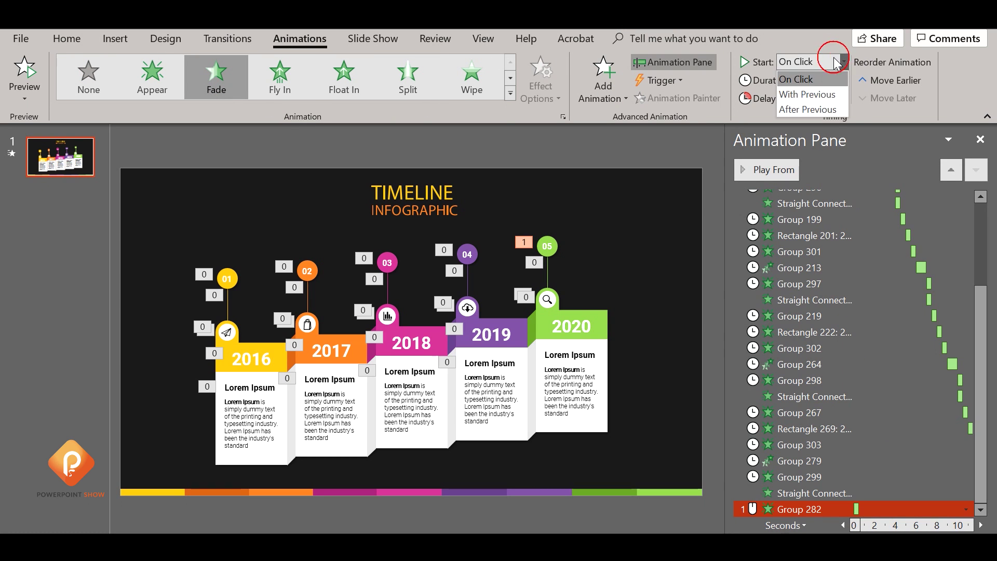
click(808, 109)
click(592, 343)
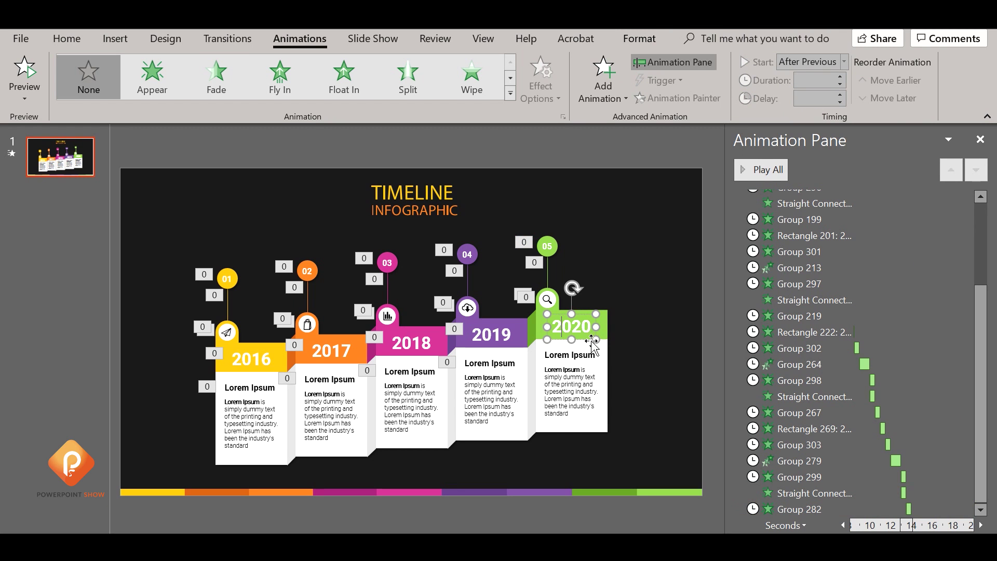
- Make the 2020 label fade in After Previous
click(216, 76)
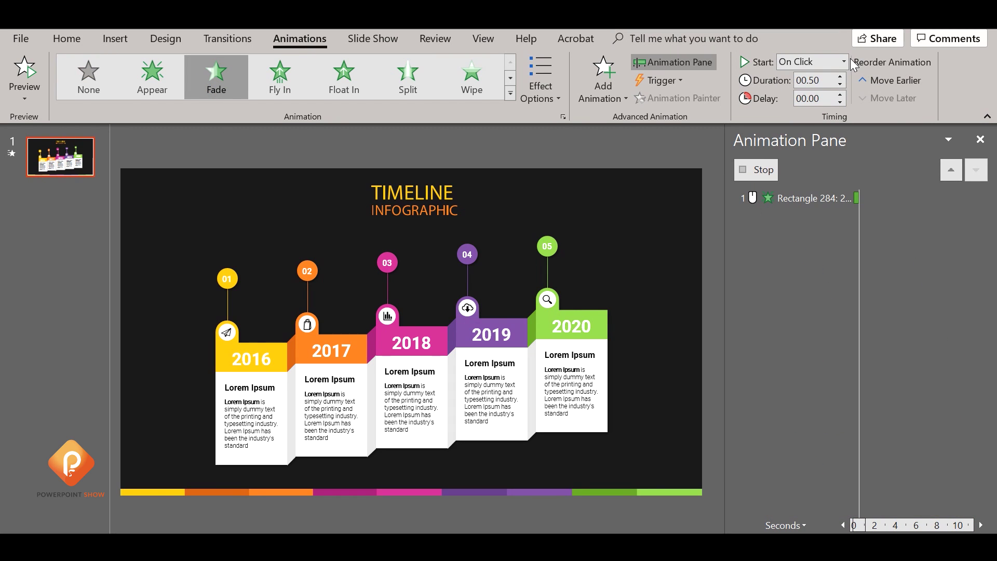
click(844, 62)
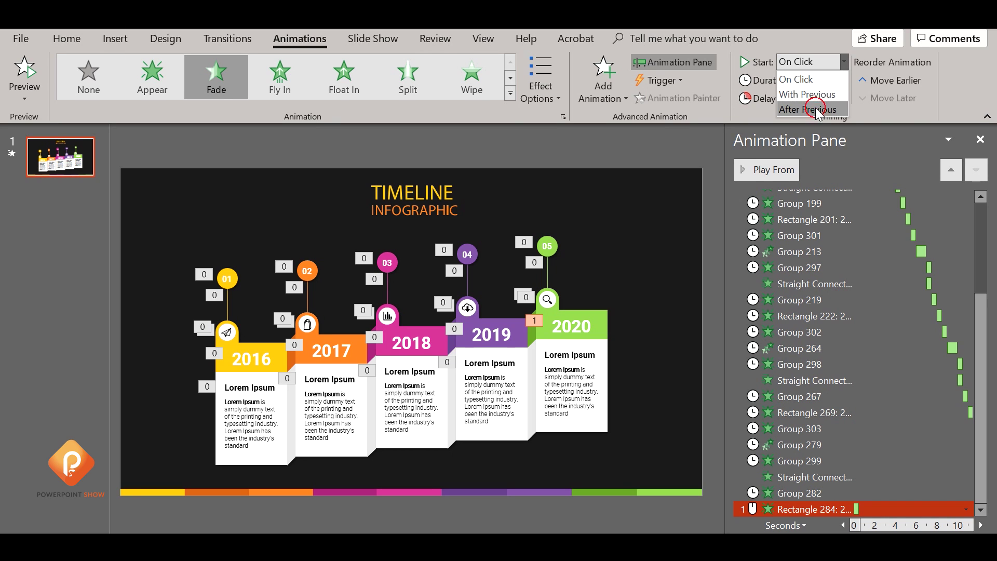
click(817, 110)
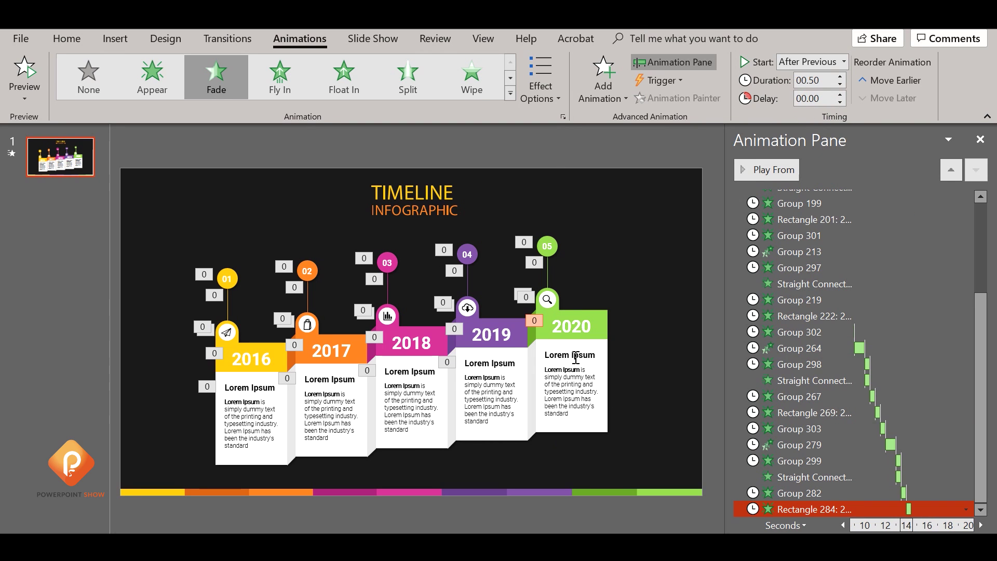
- Fade in the 2020 card text After Previous and close the Animation Pane
click(575, 393)
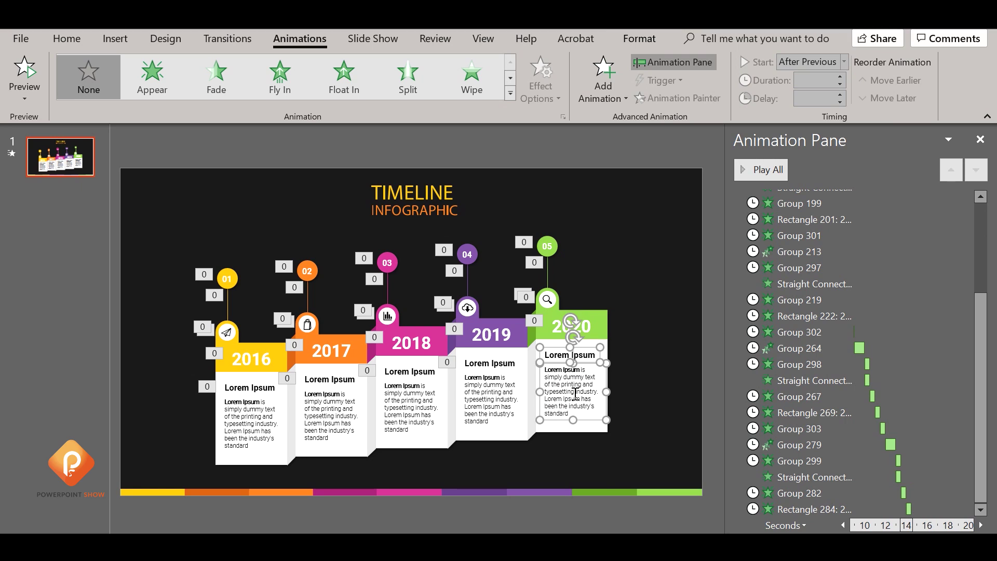
click(575, 393)
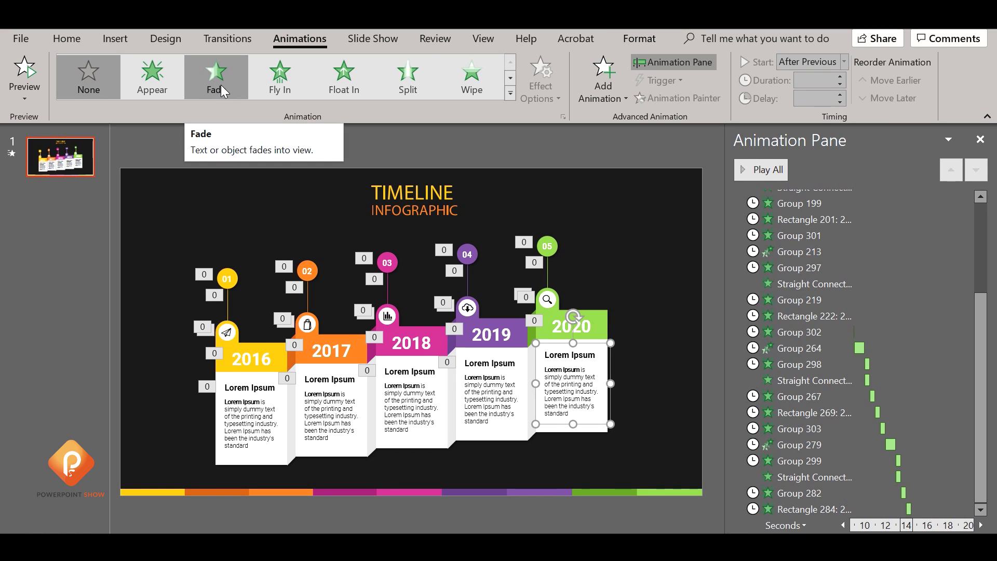
click(222, 91)
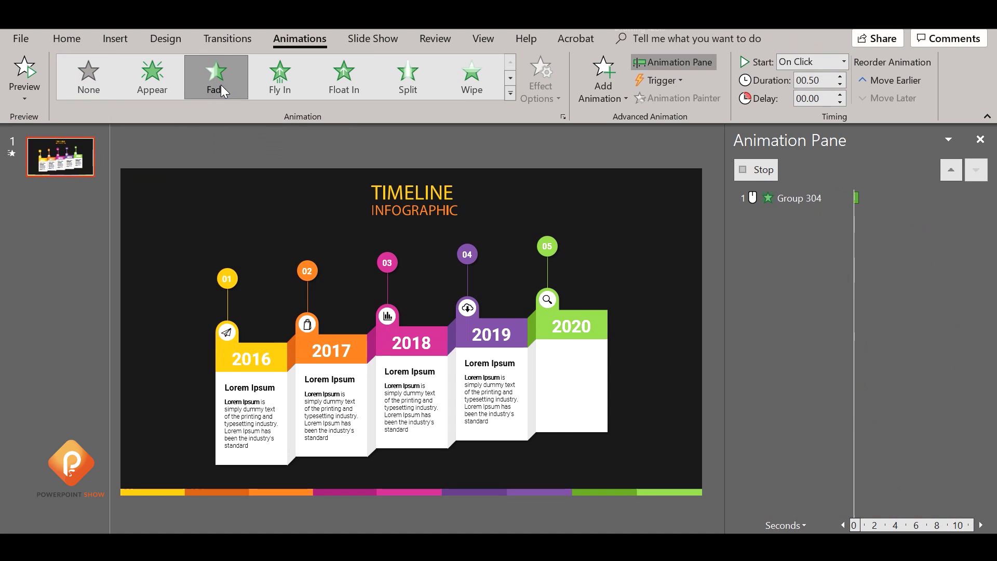
click(845, 63)
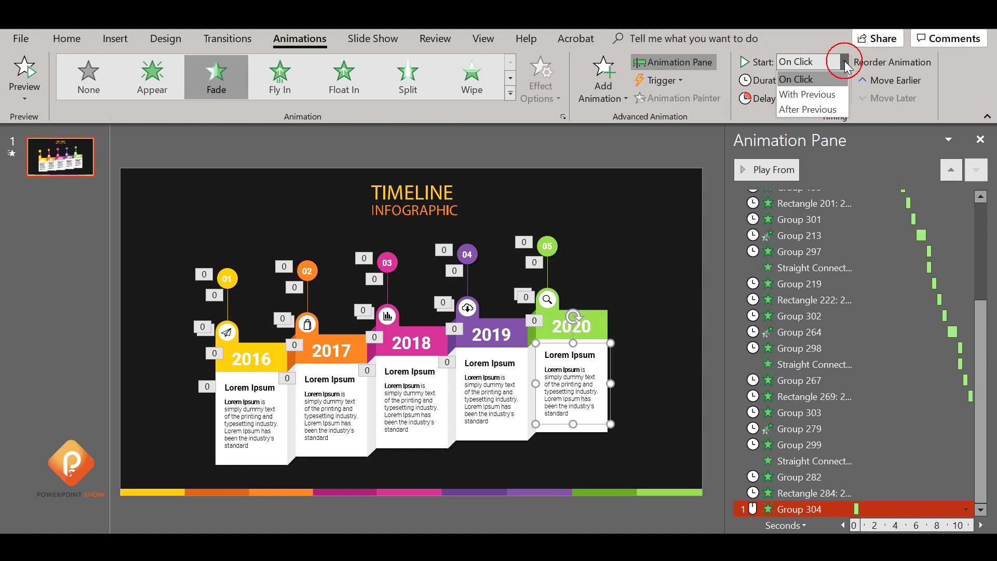
click(811, 109)
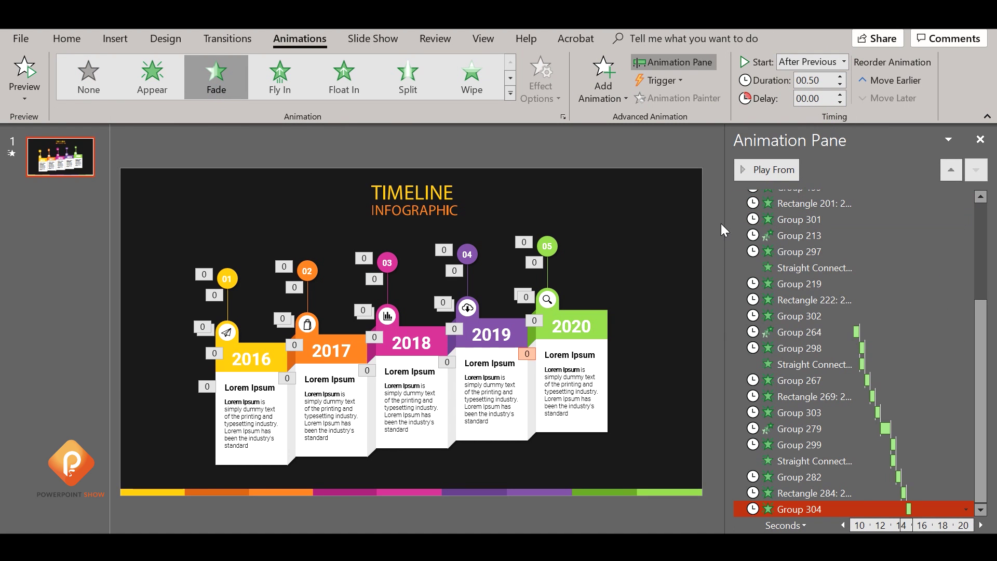
click(980, 140)
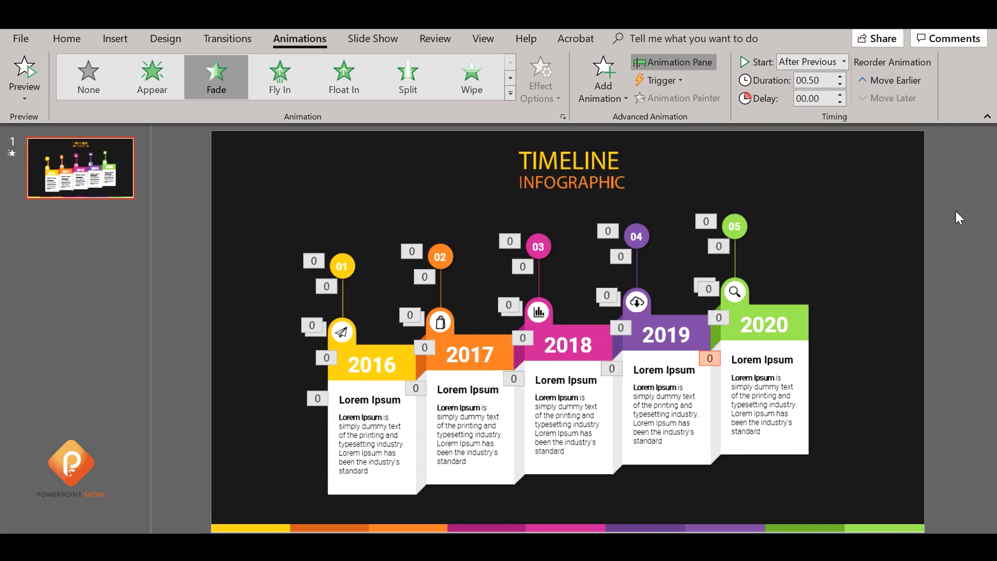
- Return to the Home tab and start the slide show from the beginning with F5
click(67, 38)
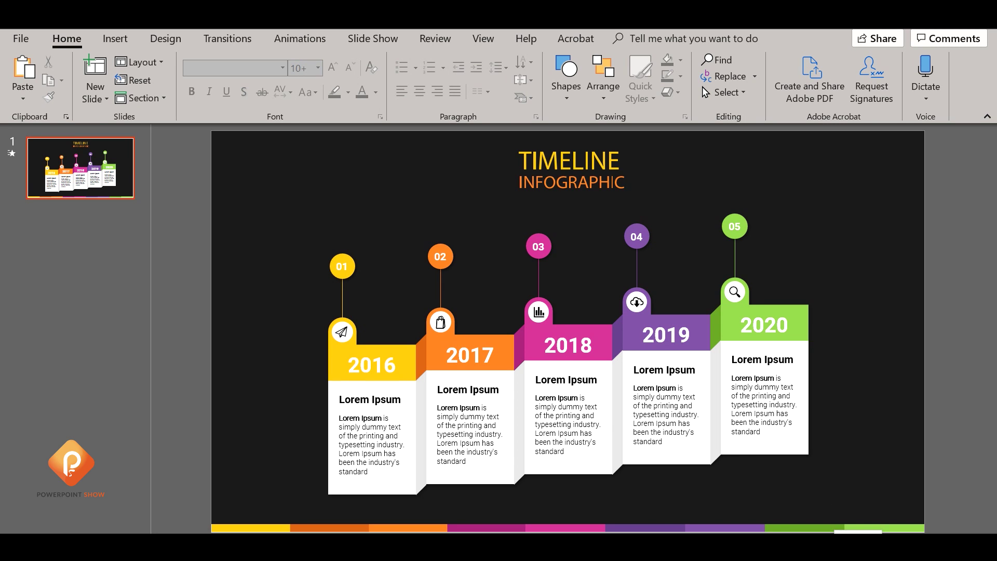
key(F5)
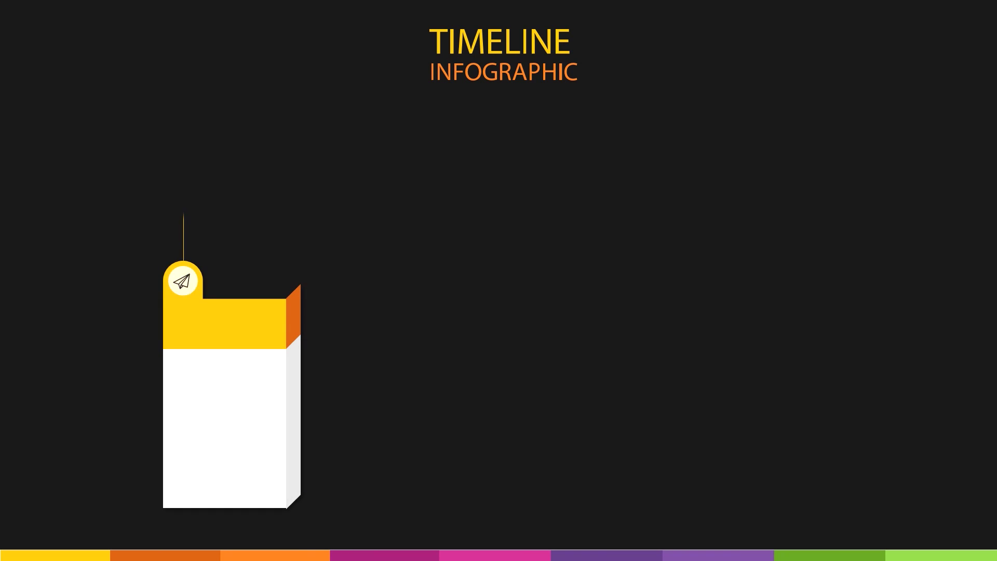